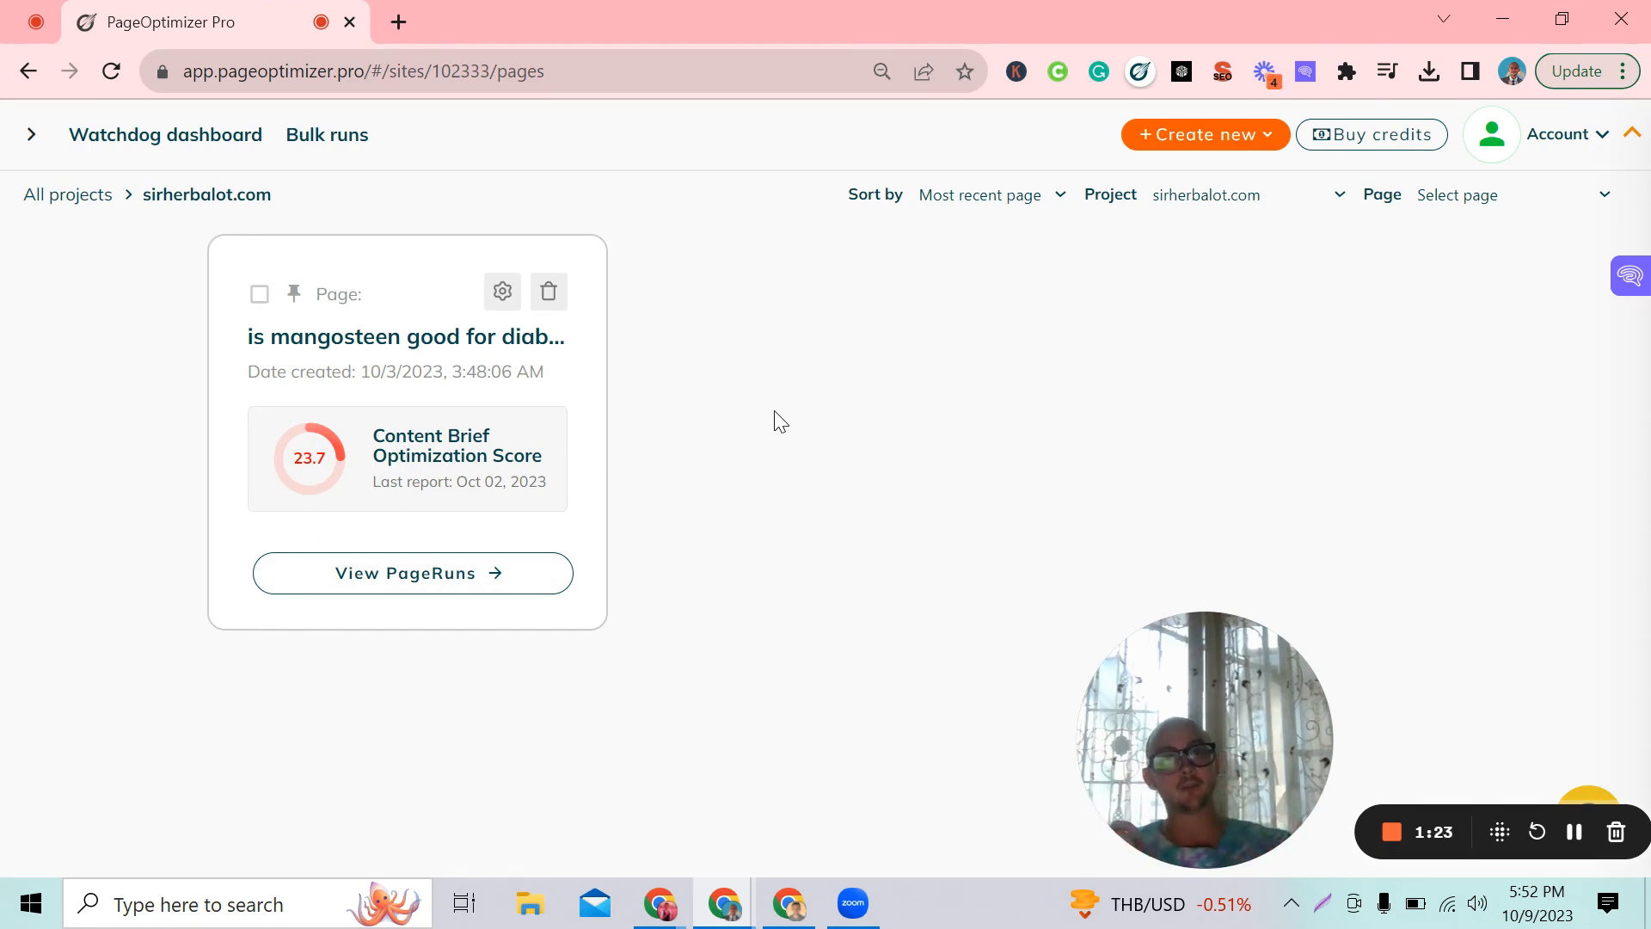
- Start a new page in the sirherbalot.com project using the POP Pro setup
{"action": "left_click", "coordinate": [1271, 143]}
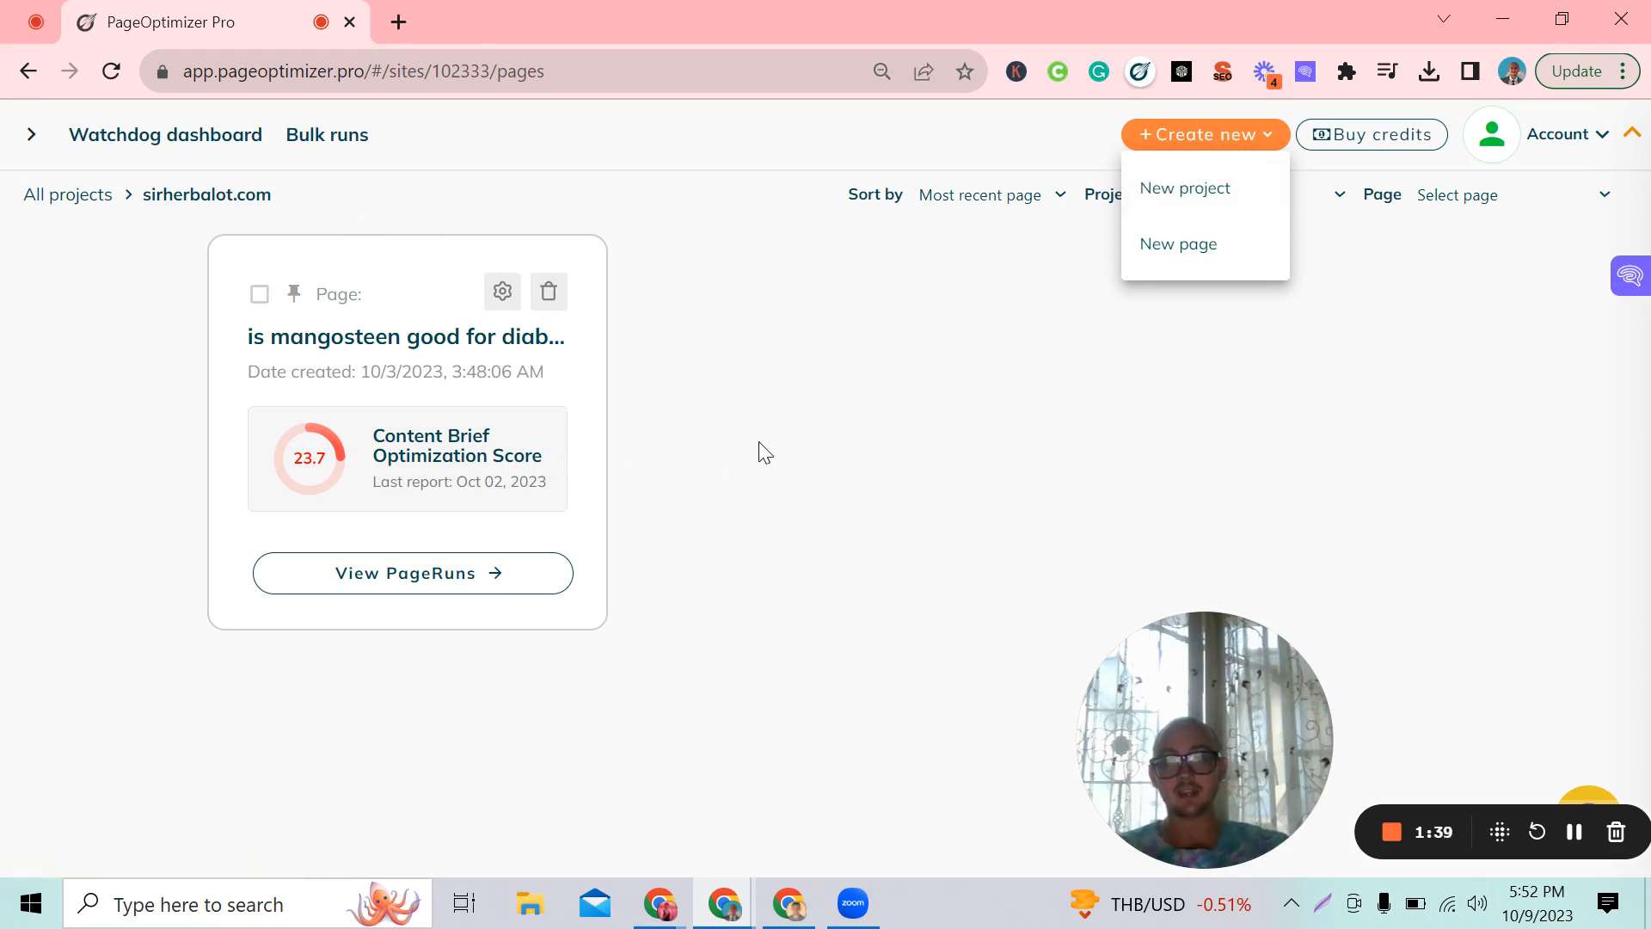
{"action": "left_click", "coordinate": [1171, 249]}
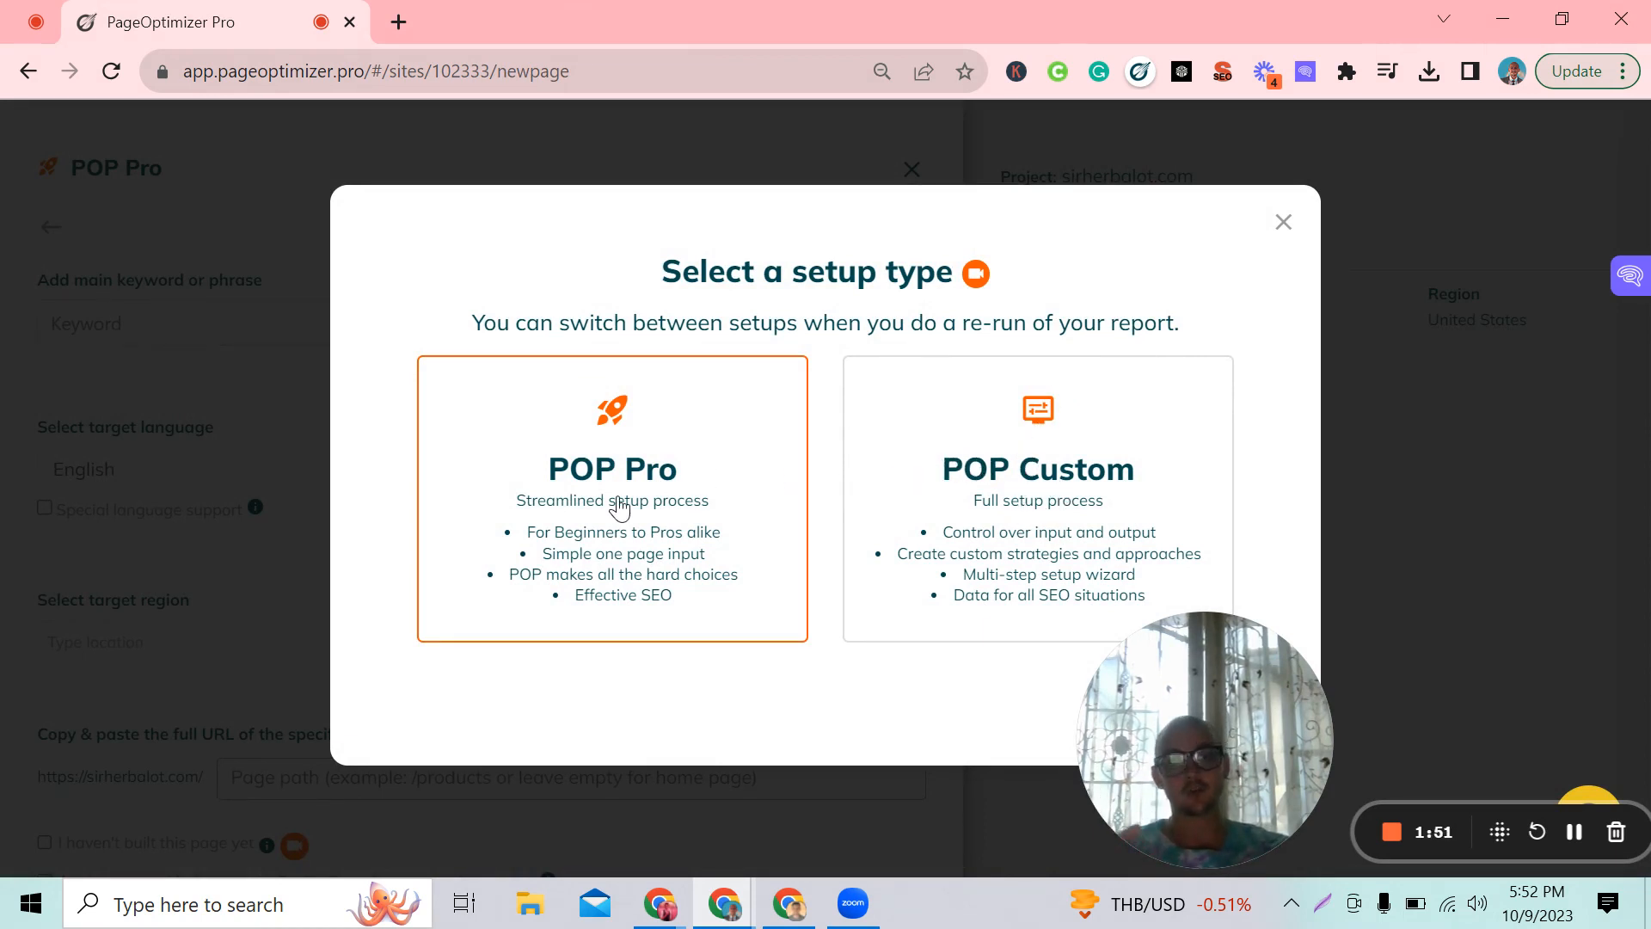
{"action": "mouse_move", "coordinate": [1215, 719]}
{"action": "left_mouse_down"}
{"action": "mouse_move", "coordinate": [1055, 719]}
{"action": "mouse_move", "coordinate": [1204, 715]}
{"action": "left_mouse_up"}
{"action": "left_click", "coordinate": [1195, 691]}
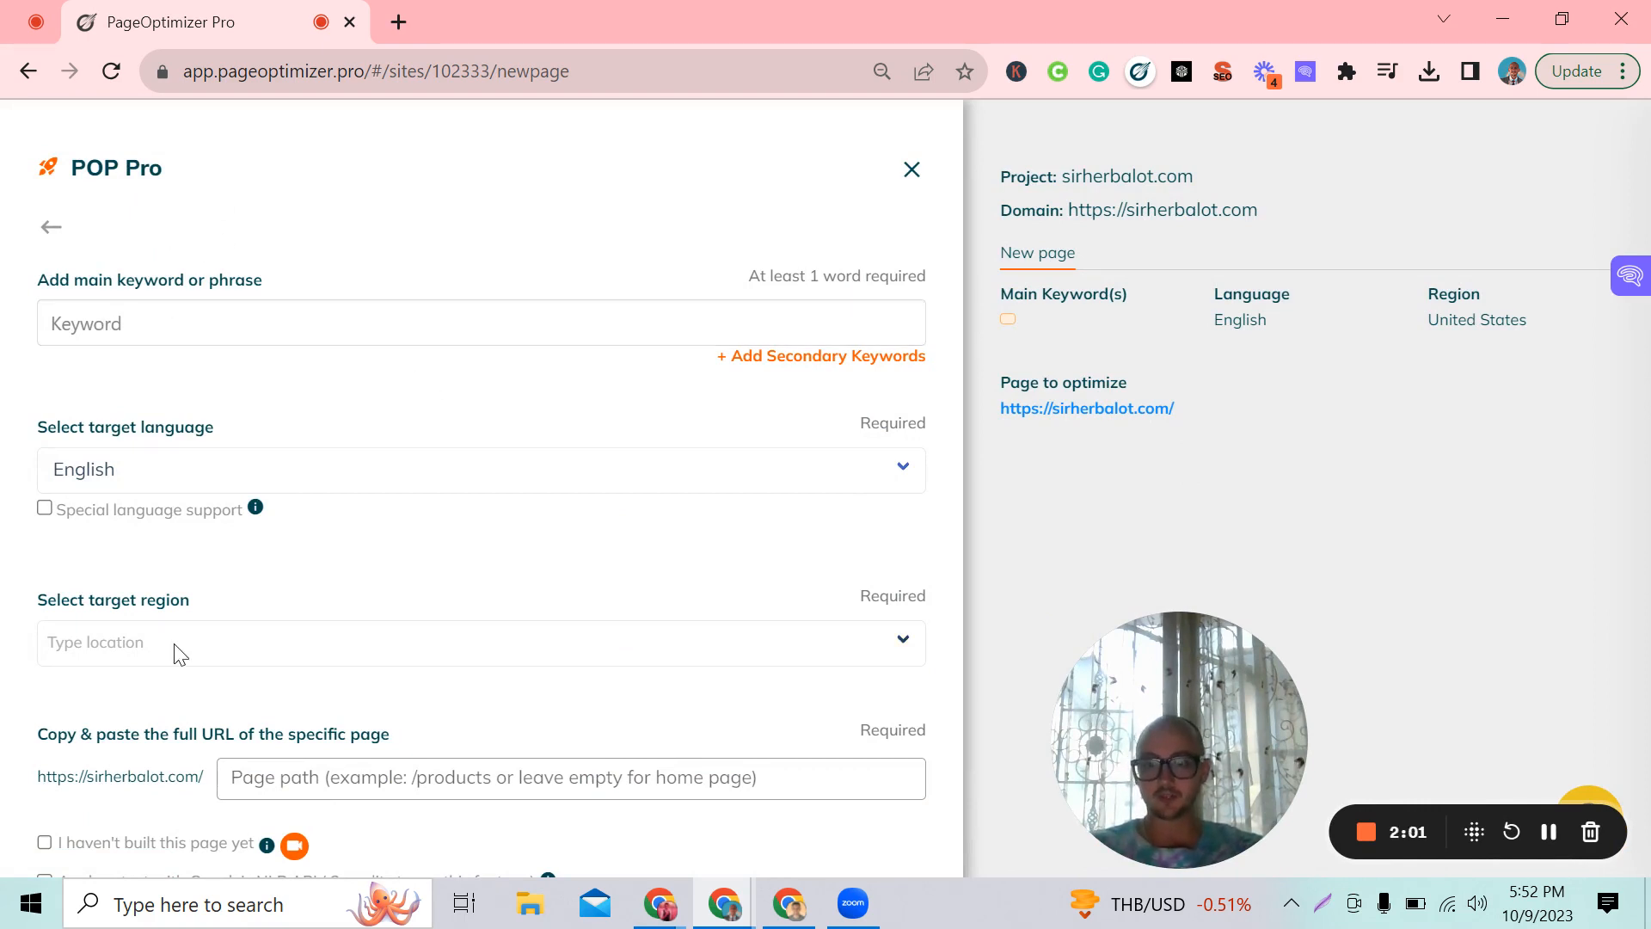
- Open the article "Can I Take Melatonin With Chamomile Tea?" from sirherbalot.com's Chamomile category in a new browser tab
{"action": "left_click", "coordinate": [397, 22]}
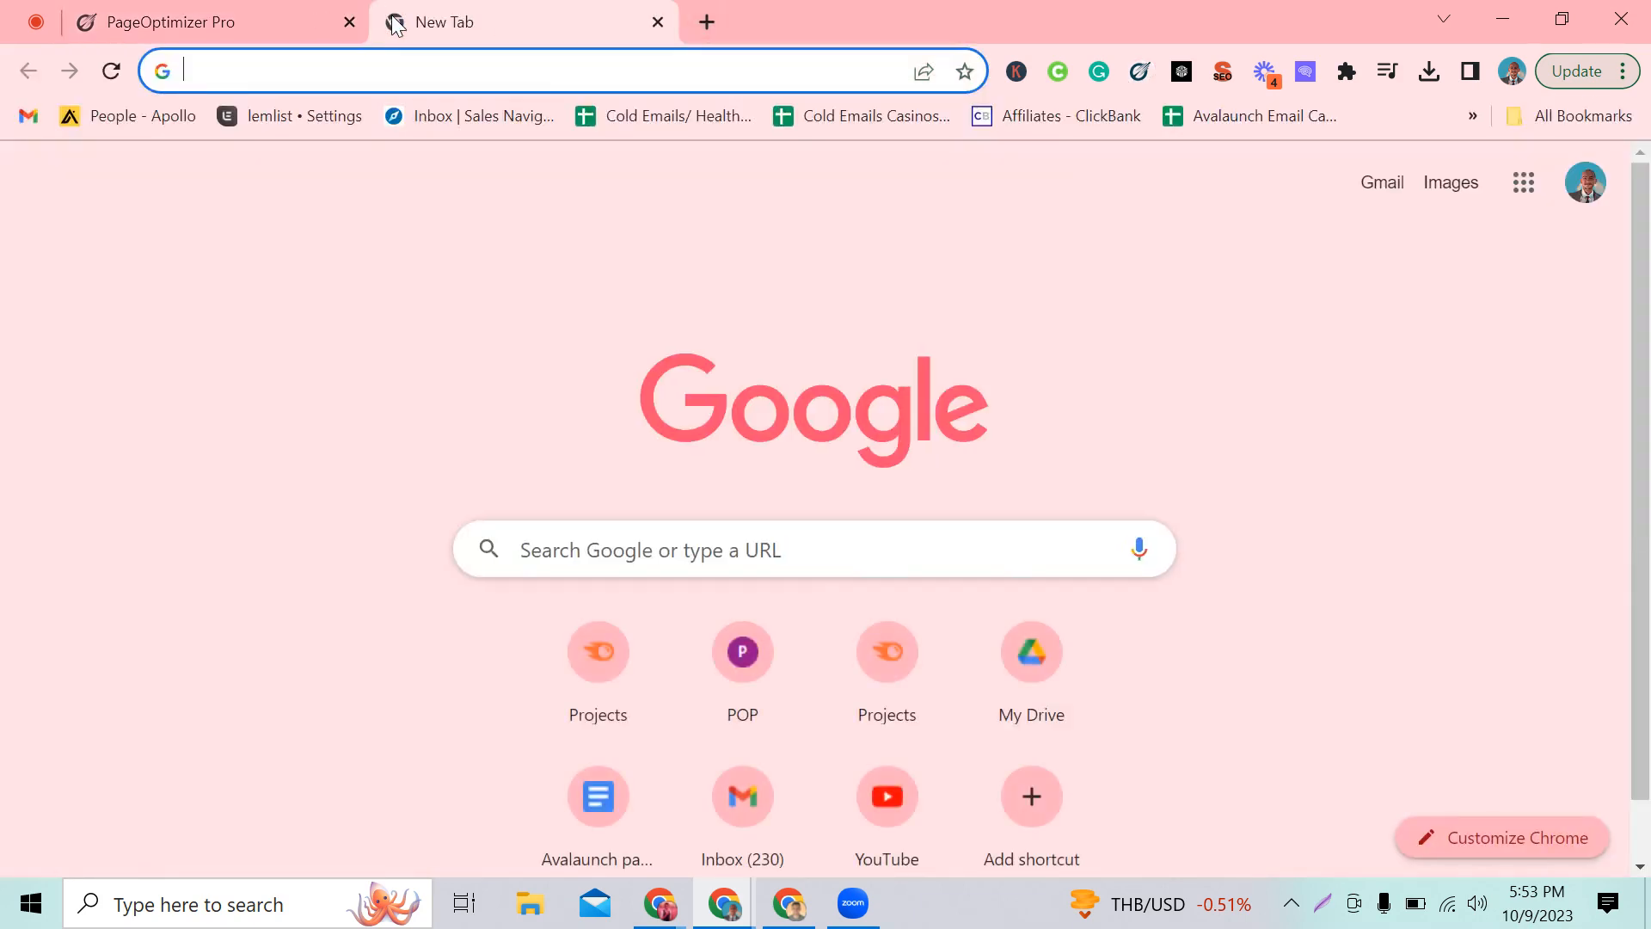
{"action": "type", "text": "sir"}
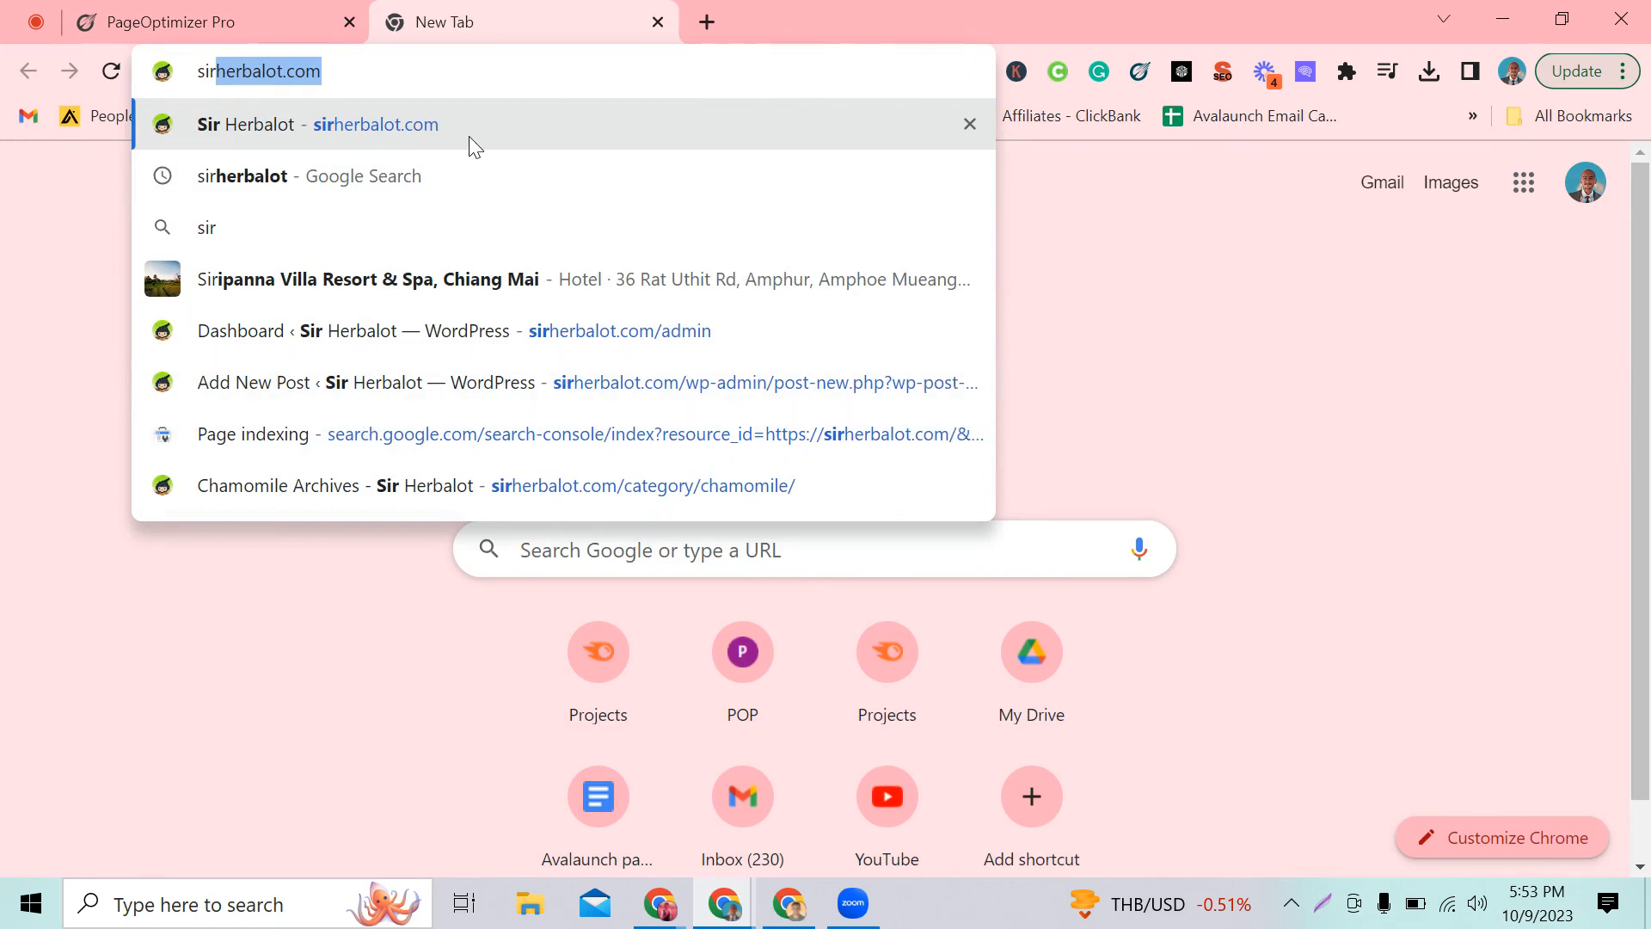
{"action": "left_click", "coordinate": [395, 506]}
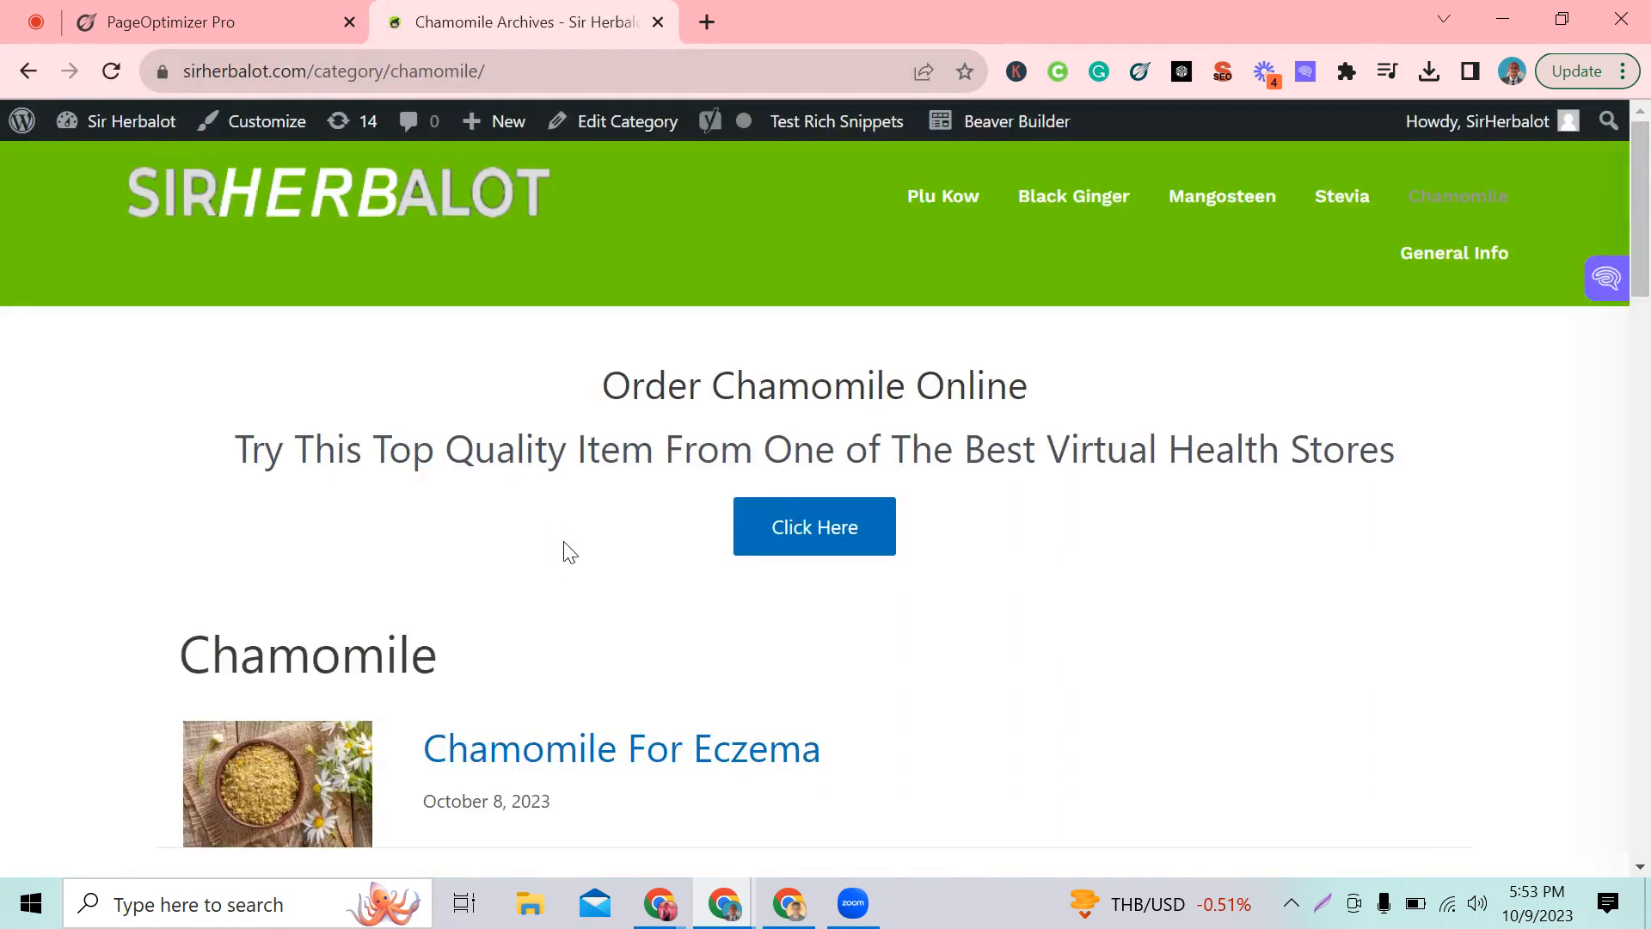
{"action": "scroll", "coordinate": [564, 559], "scroll_direction": "down", "scroll_amount": 8}
{"action": "scroll", "coordinate": [574, 638], "scroll_direction": "down", "scroll_amount": 3}
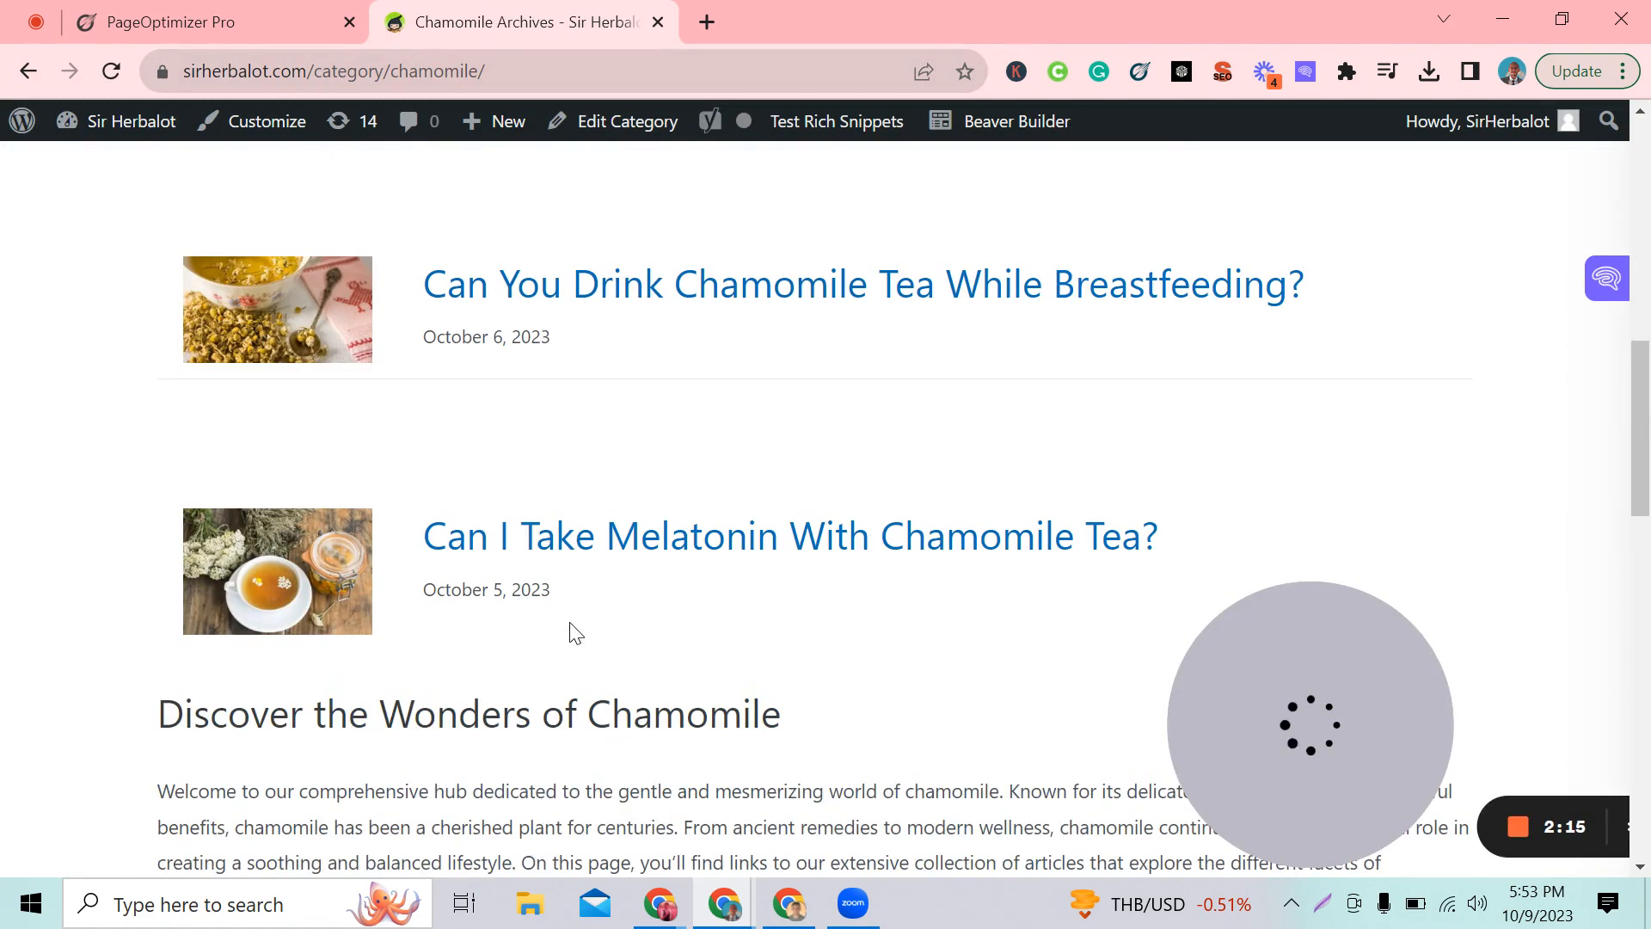
{"action": "left_click", "coordinate": [576, 555]}
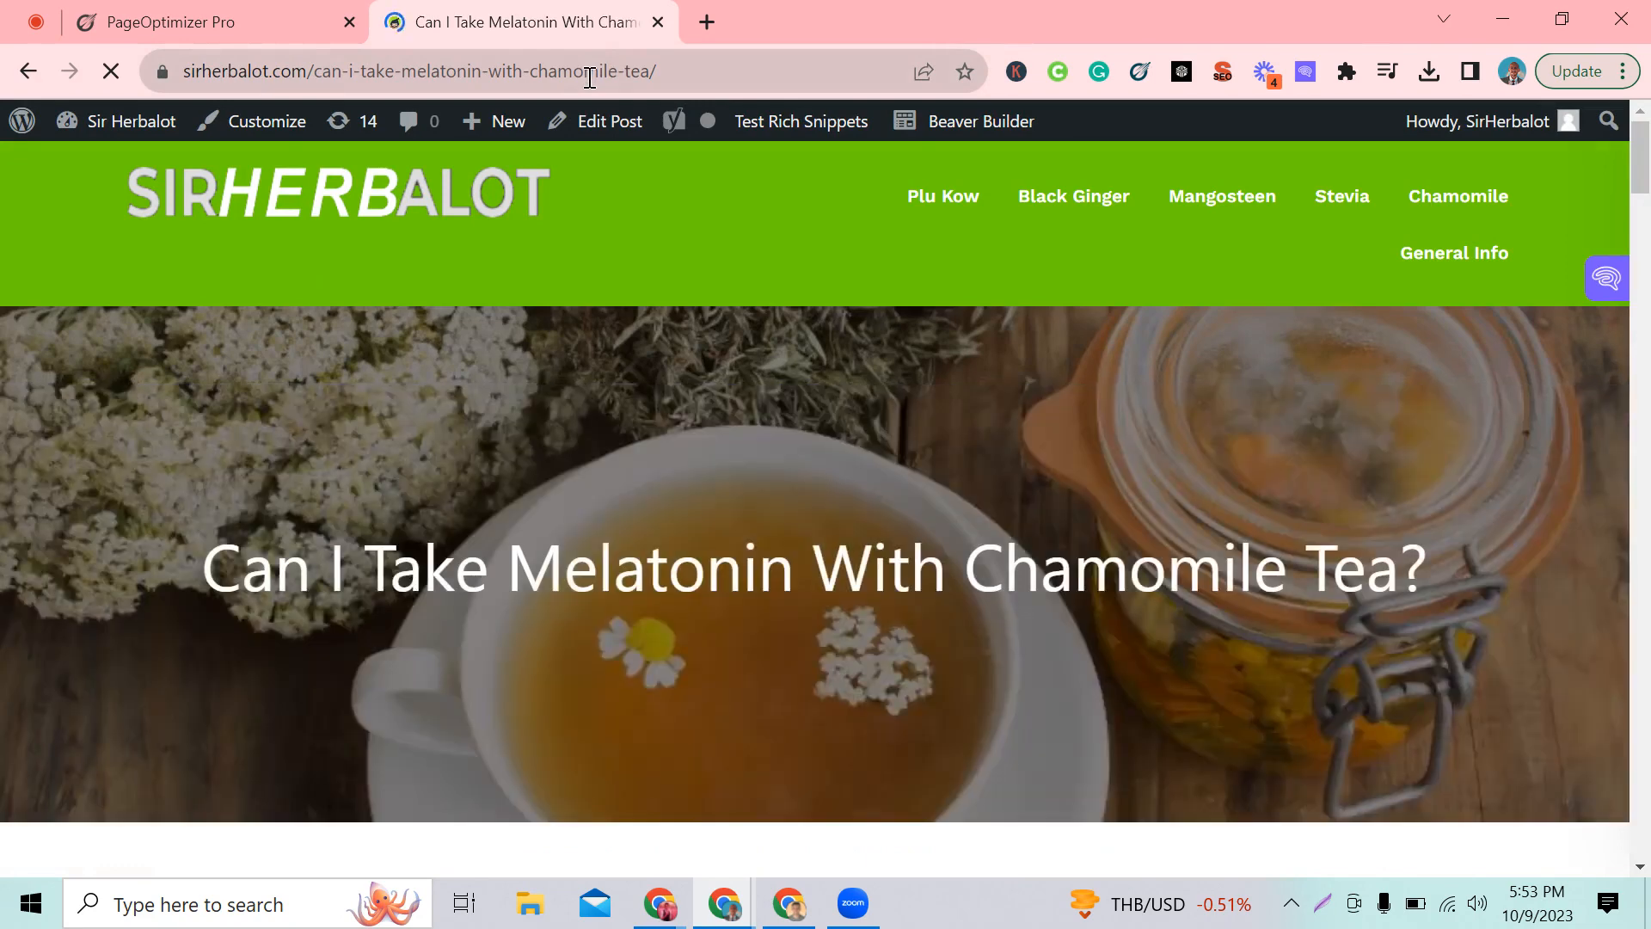
- Copy the article's URL and enter /can-i-take-melatonin-with-chamomile-tea/ as the page path in the POP Pro setup
{"action": "right_click", "coordinate": [587, 76]}
{"action": "left_click", "coordinate": [655, 258]}
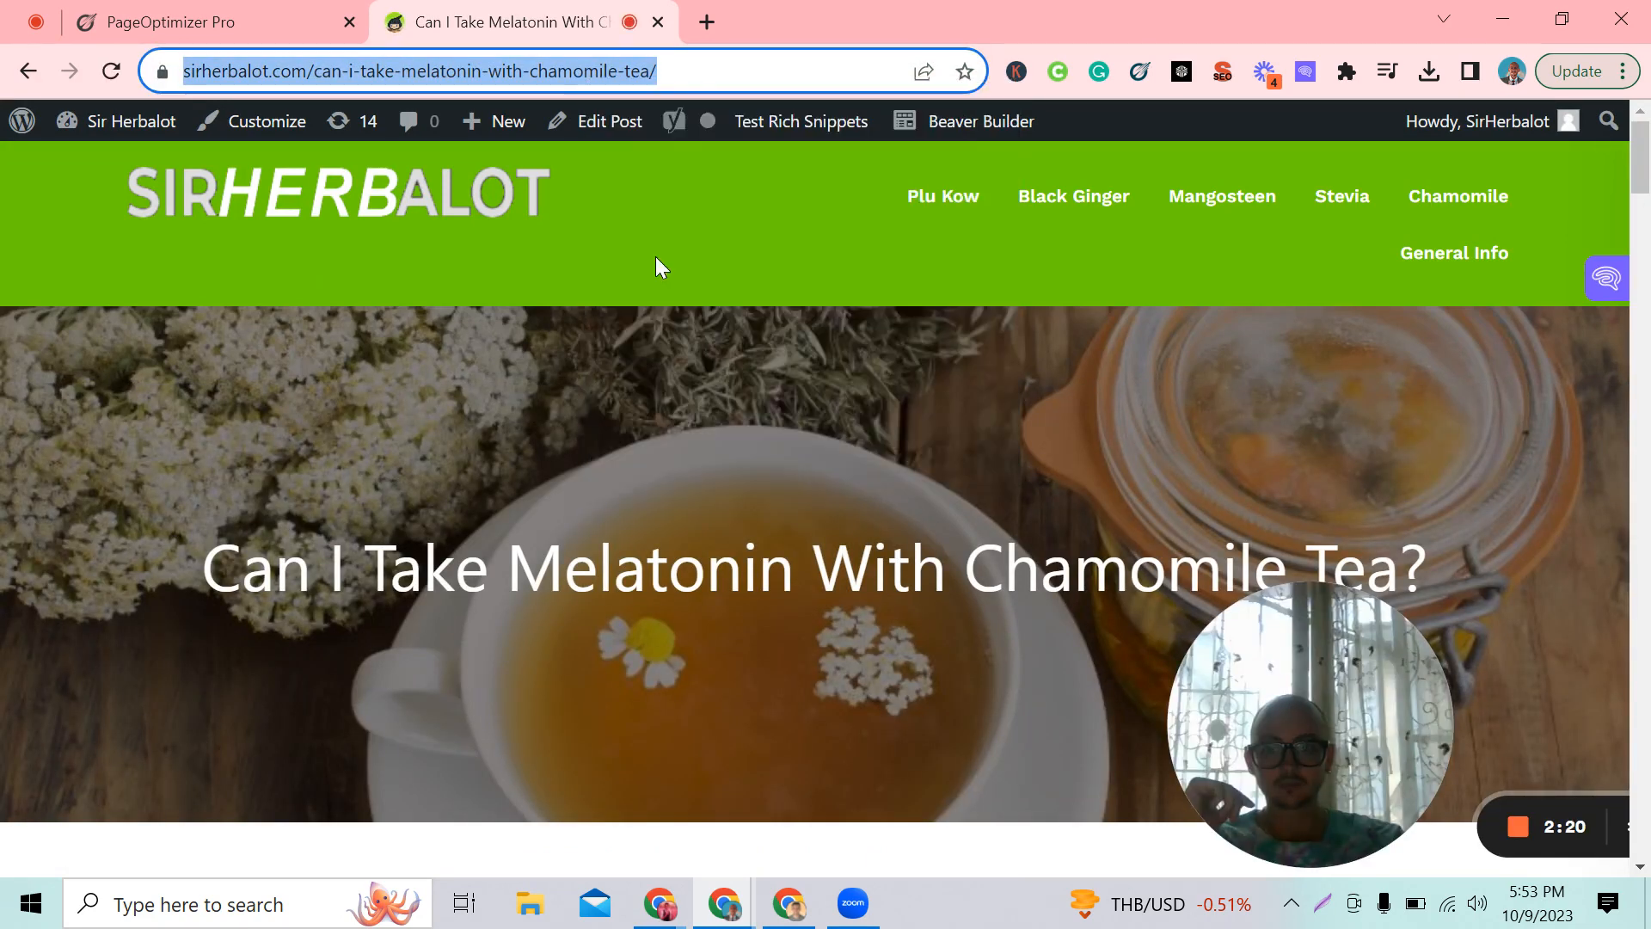
{"action": "left_click", "coordinate": [119, 4]}
{"action": "left_click", "coordinate": [195, 320]}
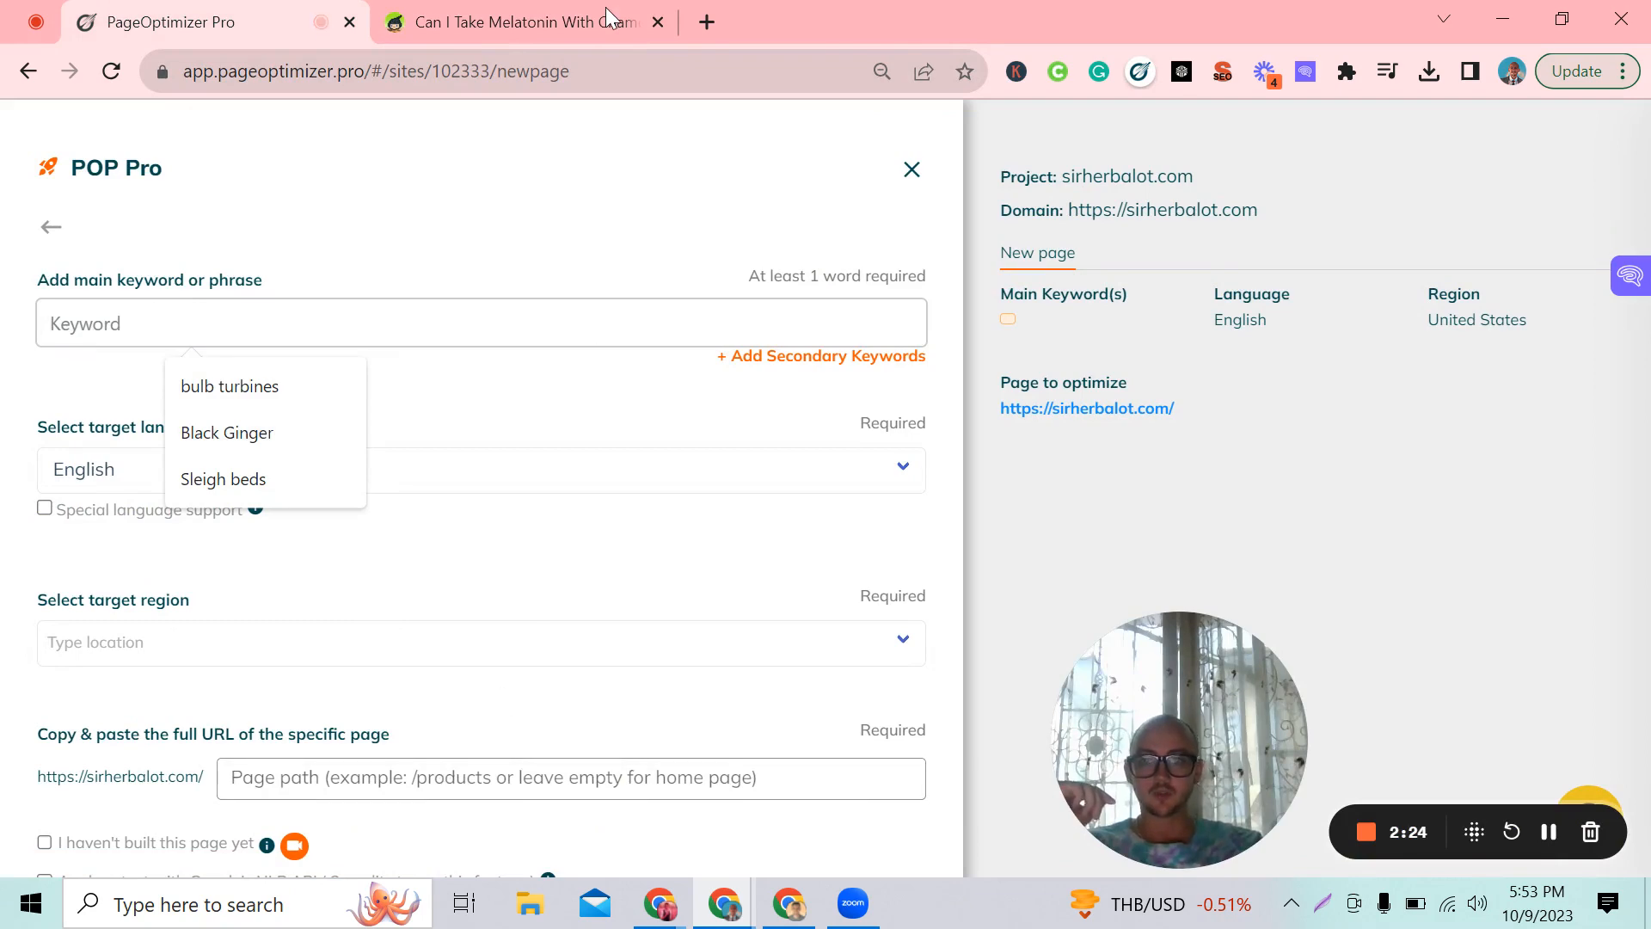
{"action": "left_click", "coordinate": [516, 21]}
{"action": "left_click", "coordinate": [209, 11]}
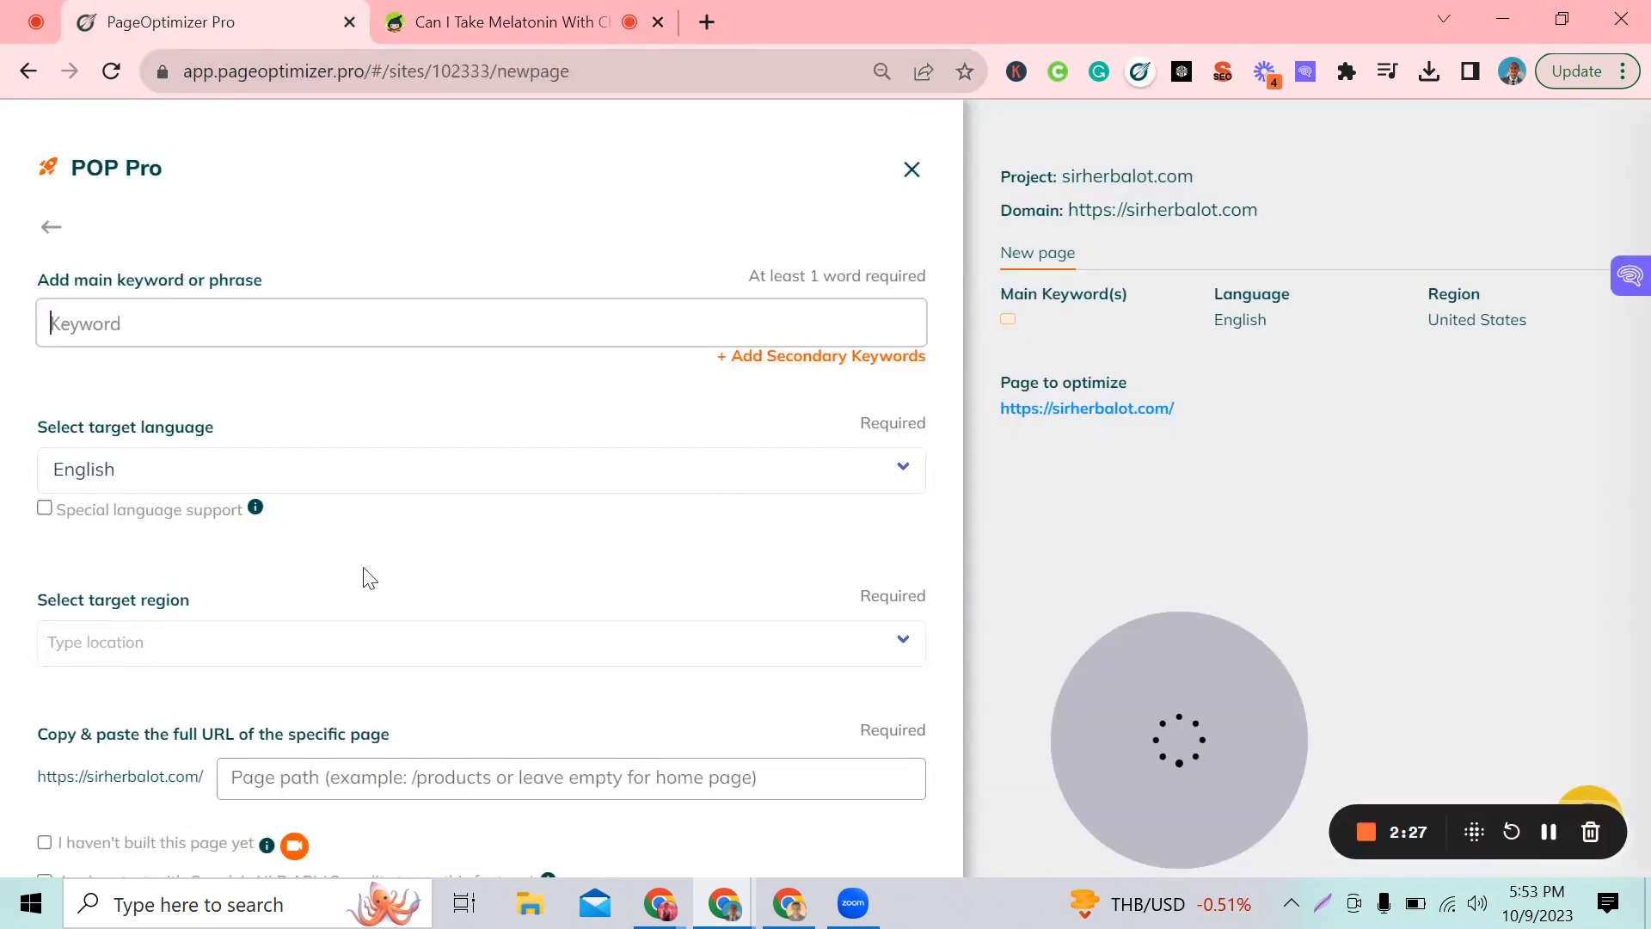
{"action": "left_click", "coordinate": [514, 777]}
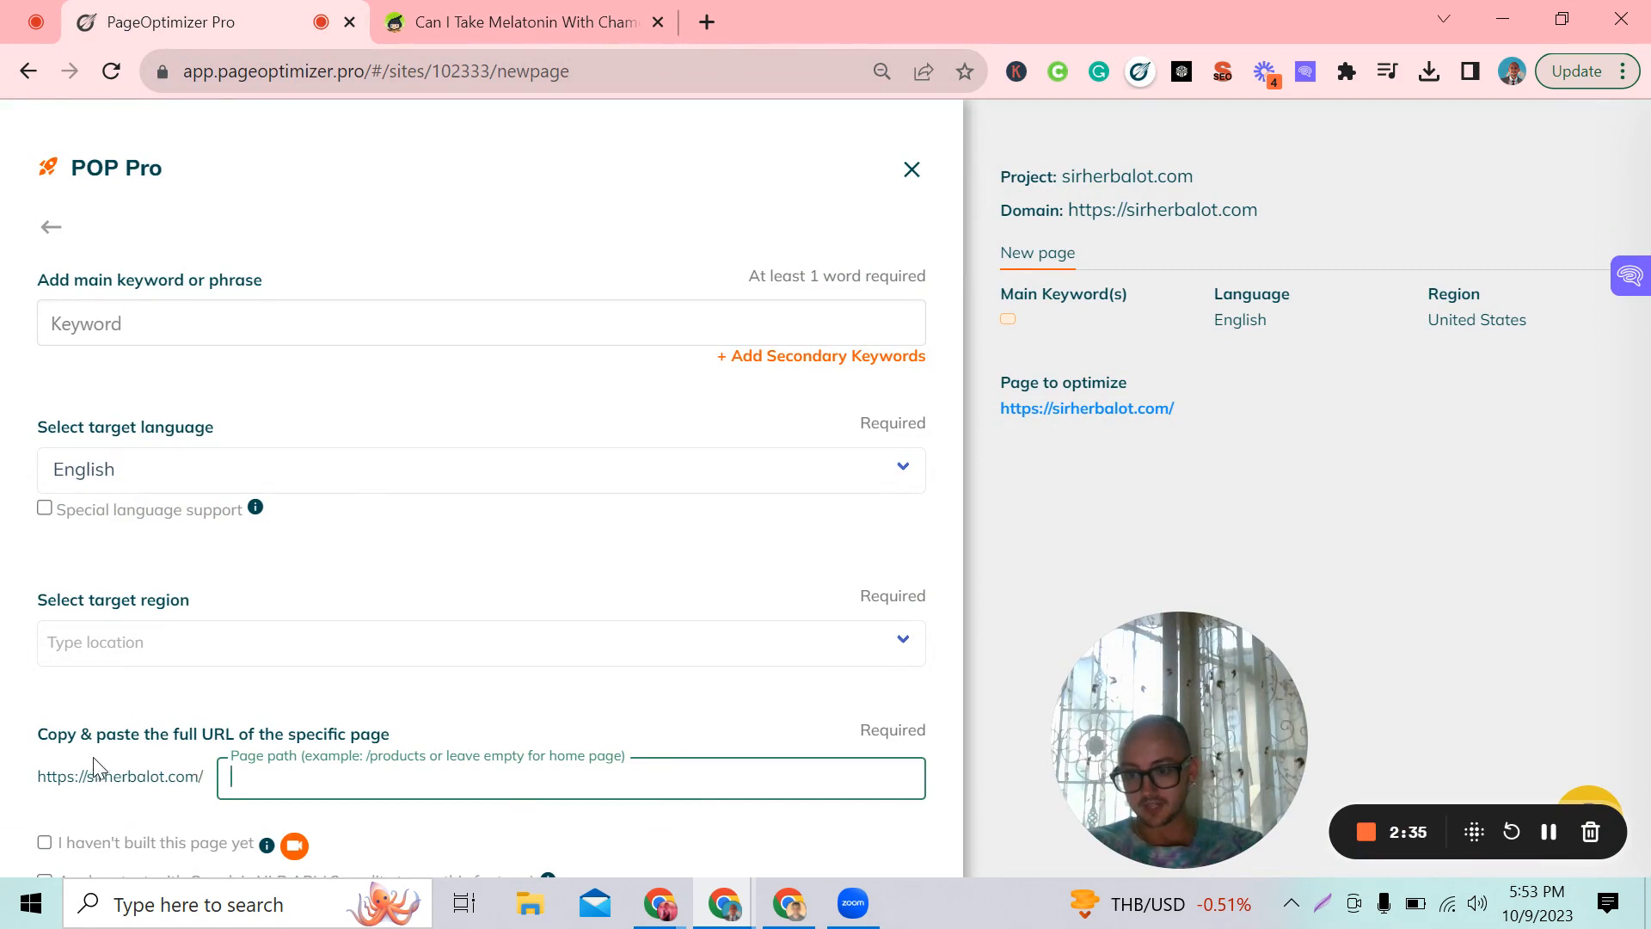
{"action": "key", "text": "ctrl+v"}
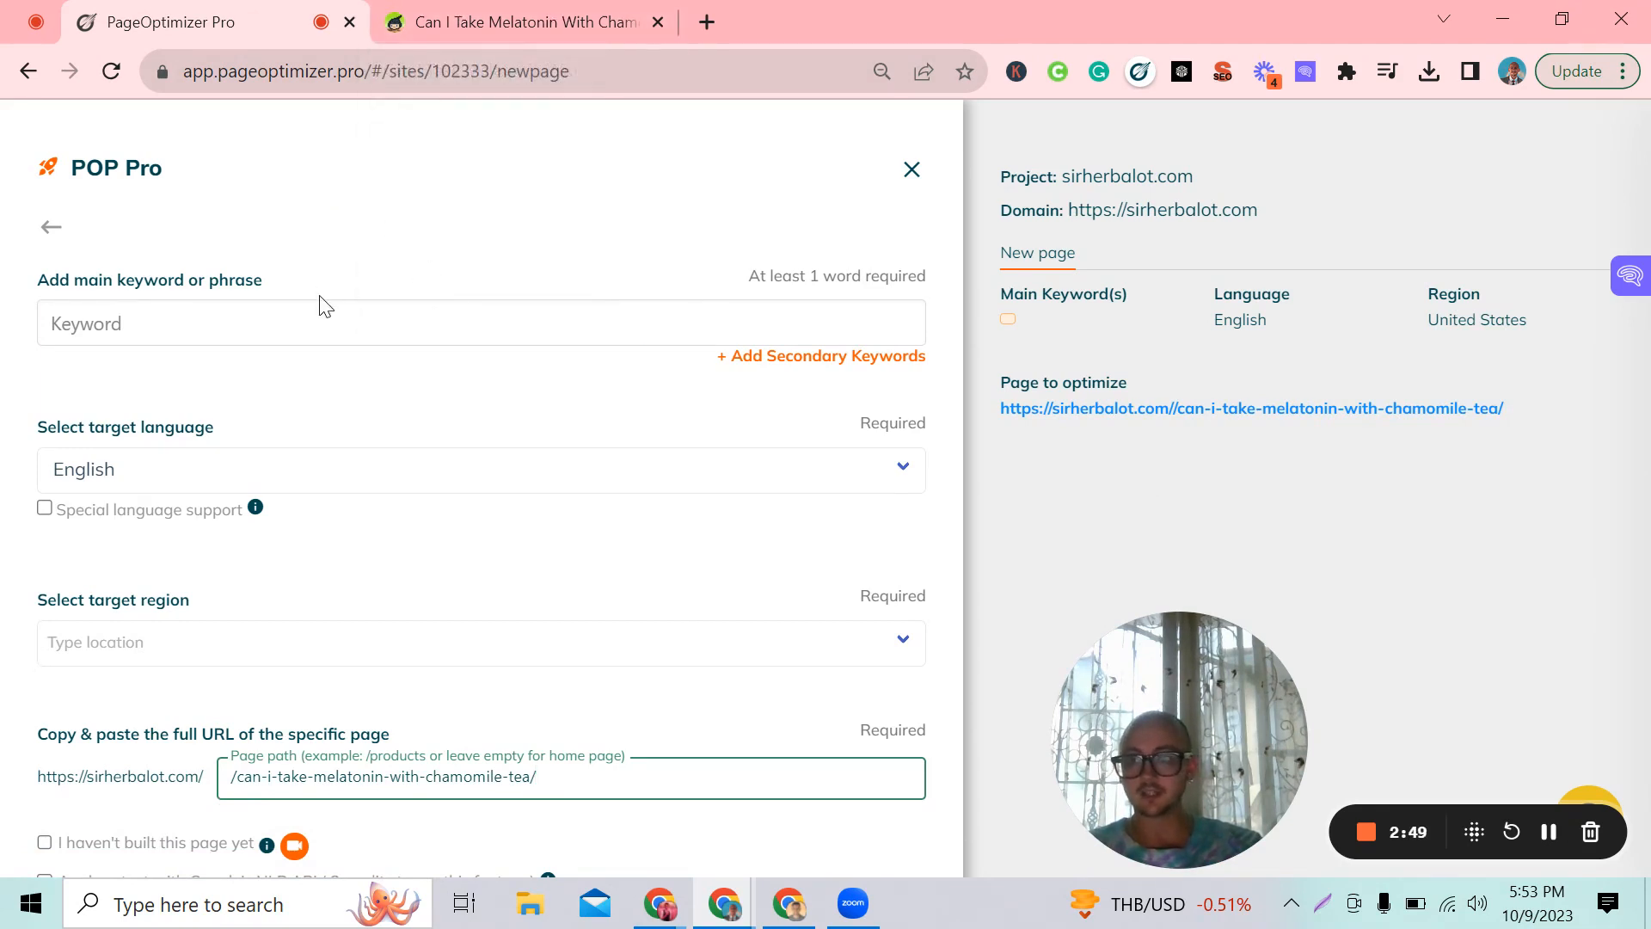
- Copy the article's title and paste "Can I Take Melatonin With Chamomile Tea?" as the main keyword
{"action": "left_click", "coordinate": [350, 325]}
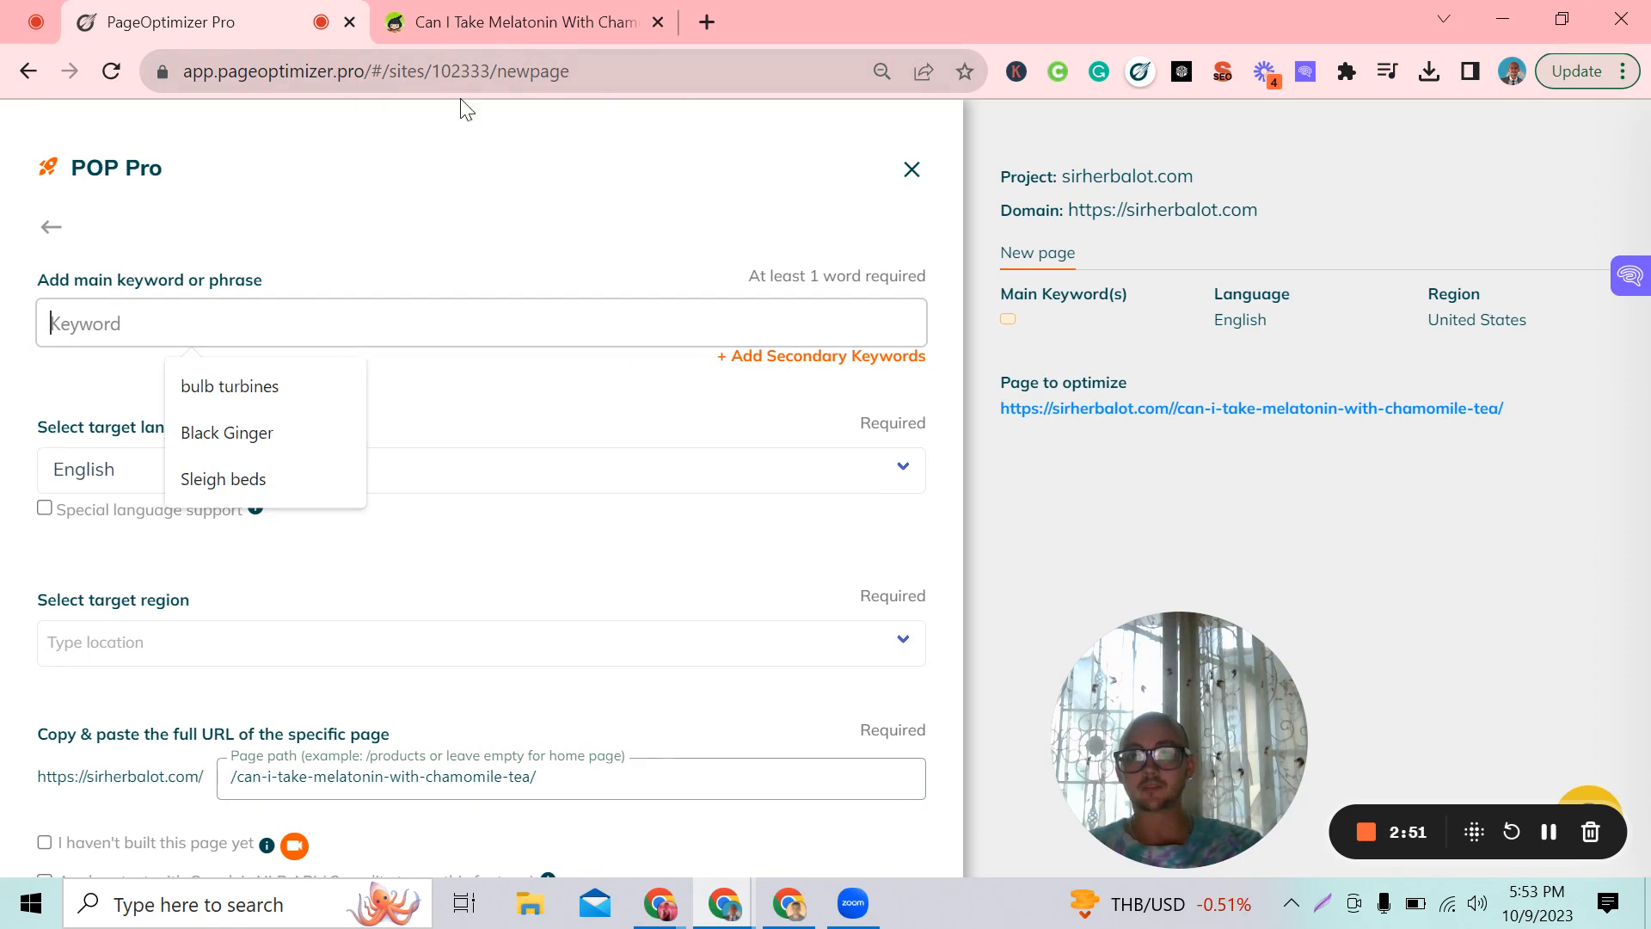
{"action": "left_click", "coordinate": [469, 21]}
{"action": "left_click_drag", "start_coordinate": [186, 560], "coordinate": [1433, 528]}
{"action": "key", "text": "ctrl+c"}
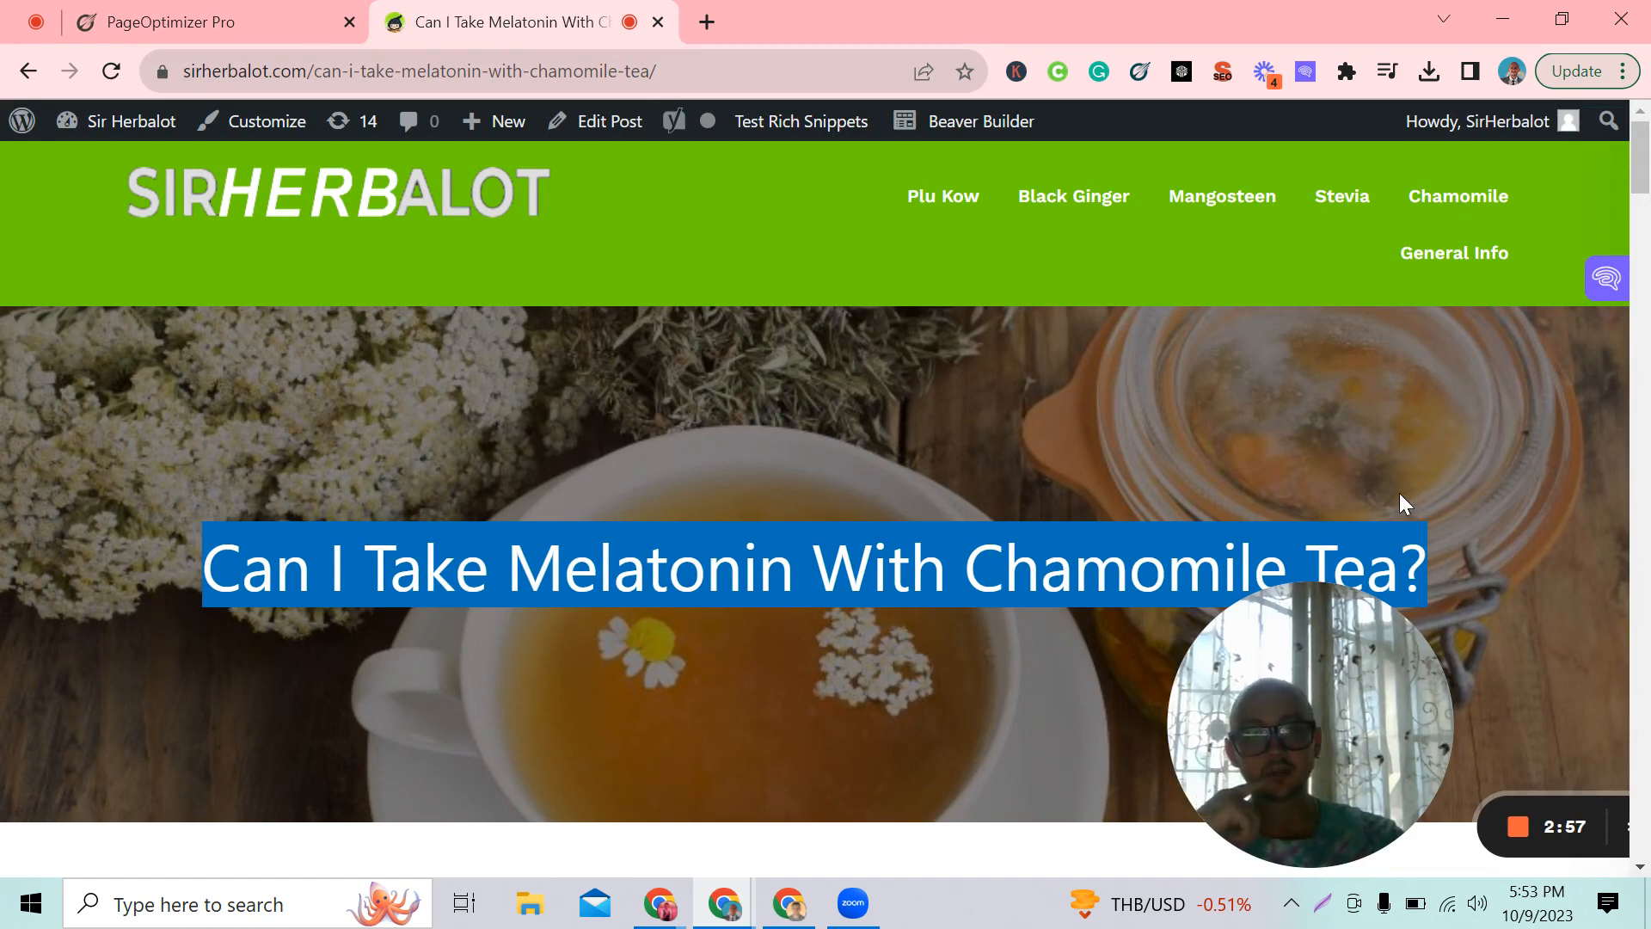
{"action": "left_click", "coordinate": [85, 485]}
{"action": "left_click", "coordinate": [271, 10]}
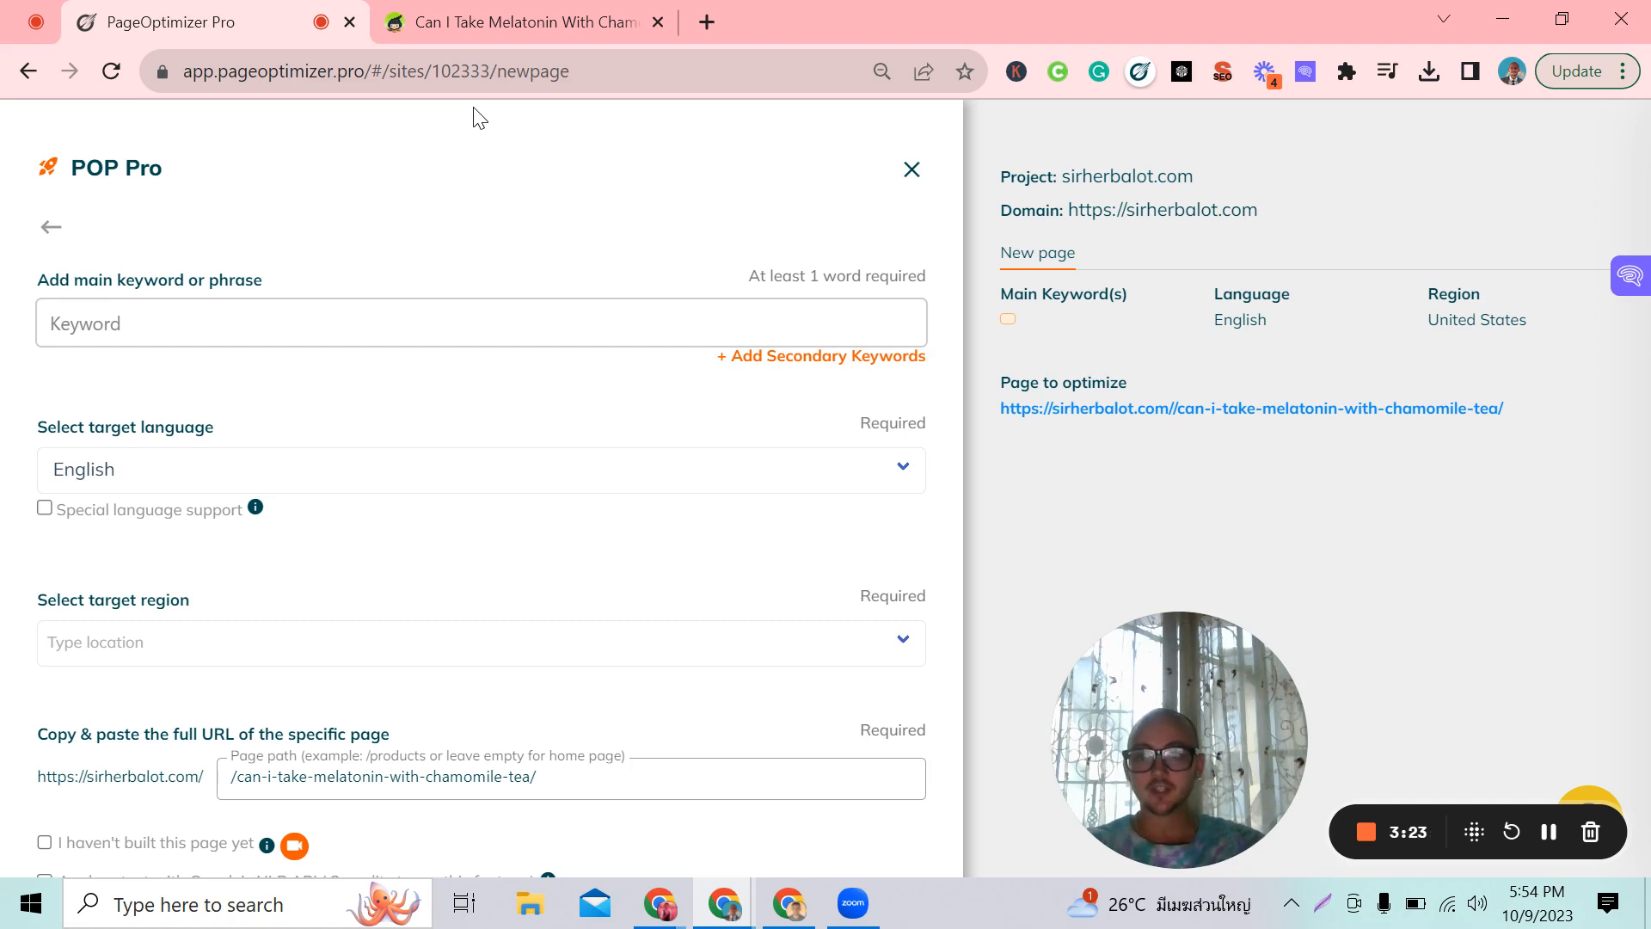
{"action": "key", "text": "ctrl+v"}
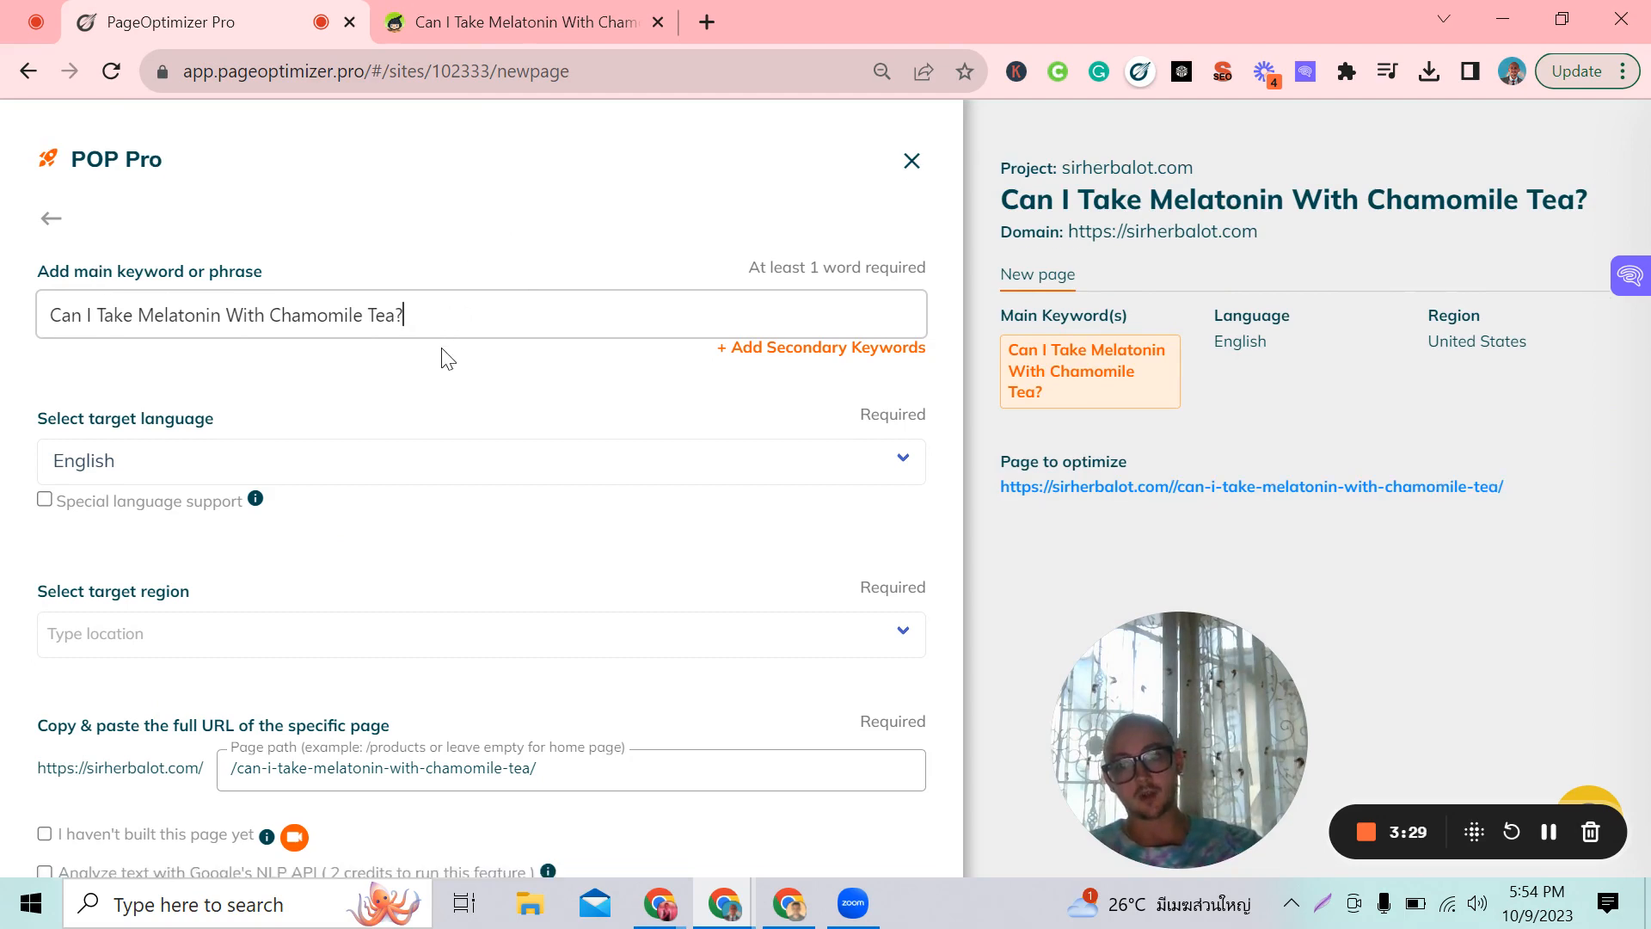
- Name the page "Can I Take Melatonin With Chamomile Tea?"
{"action": "scroll", "coordinate": [442, 358], "scroll_direction": "down", "scroll_amount": 4}
{"action": "left_click", "coordinate": [288, 695]}
{"action": "left_click", "coordinate": [287, 691]}
{"action": "key", "text": "ctrl+v"}
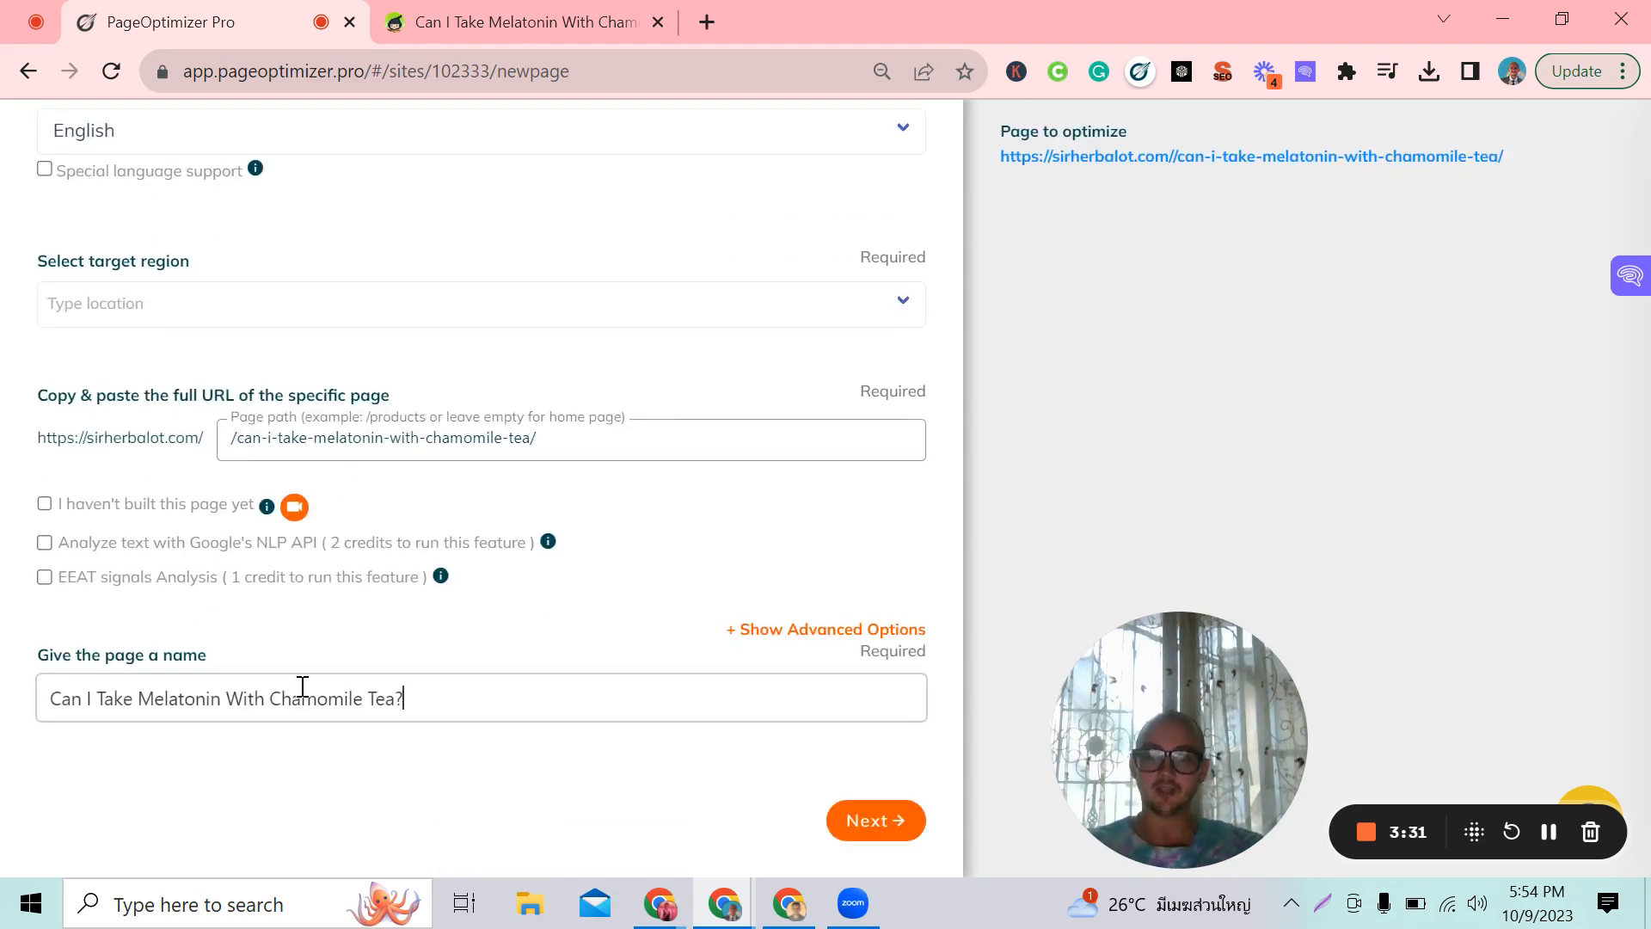
- Set the target region to United States and submit the page setup
{"action": "scroll", "coordinate": [244, 526], "scroll_direction": "up", "scroll_amount": 1}
{"action": "scroll", "coordinate": [243, 526], "scroll_direction": "up", "scroll_amount": 3}
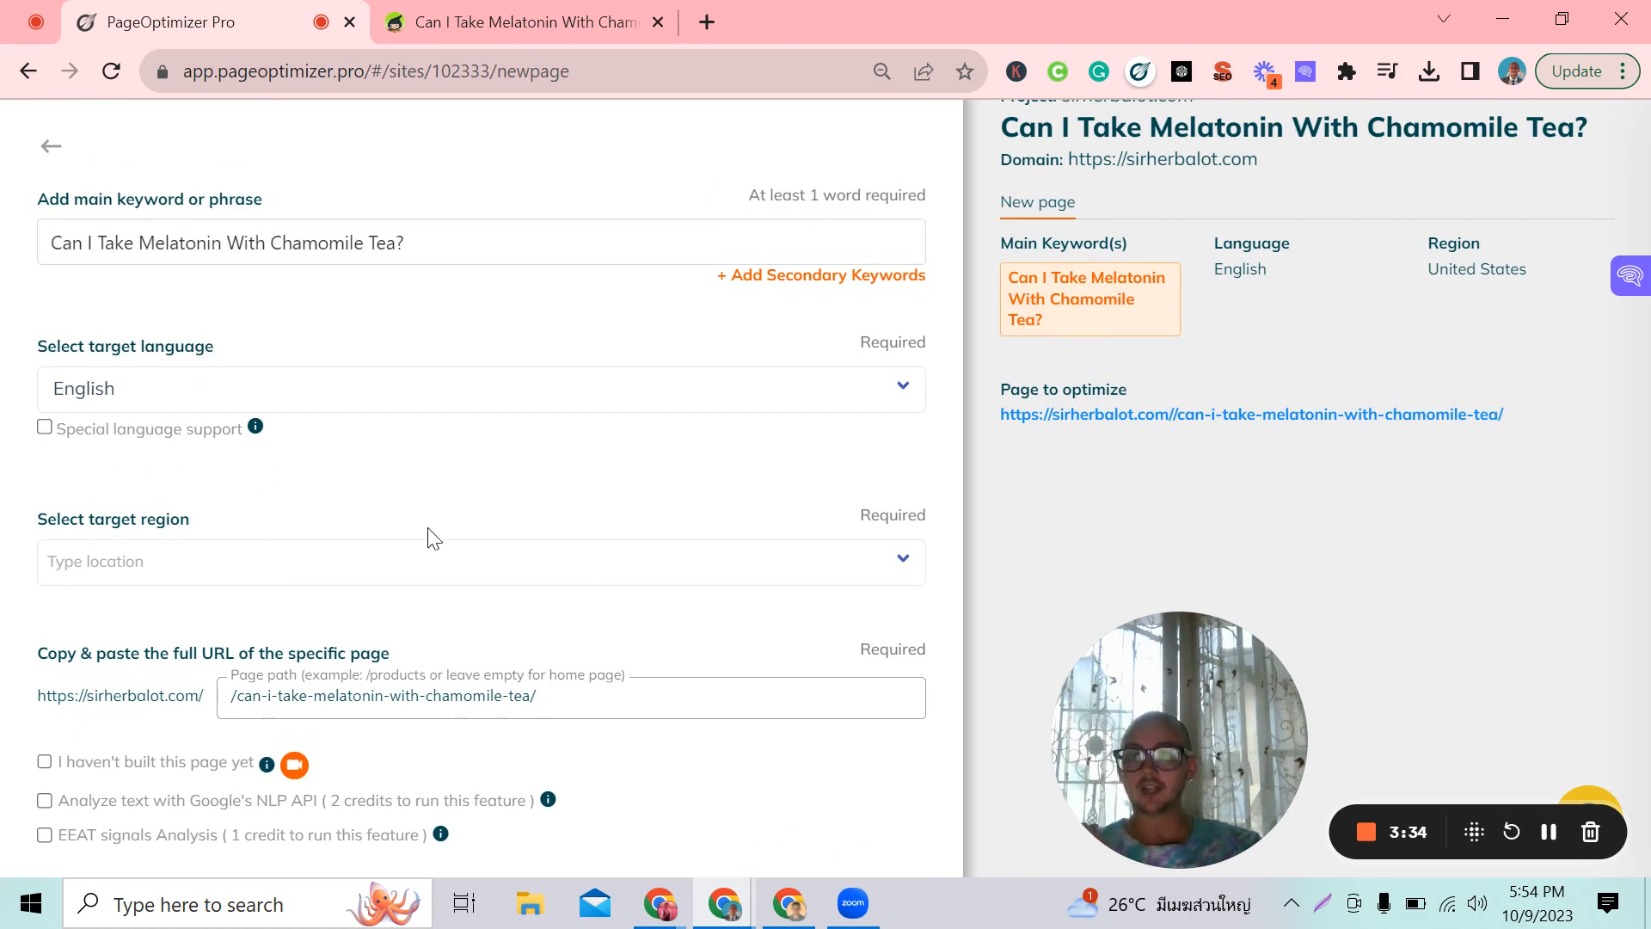
{"action": "left_click", "coordinate": [712, 568]}
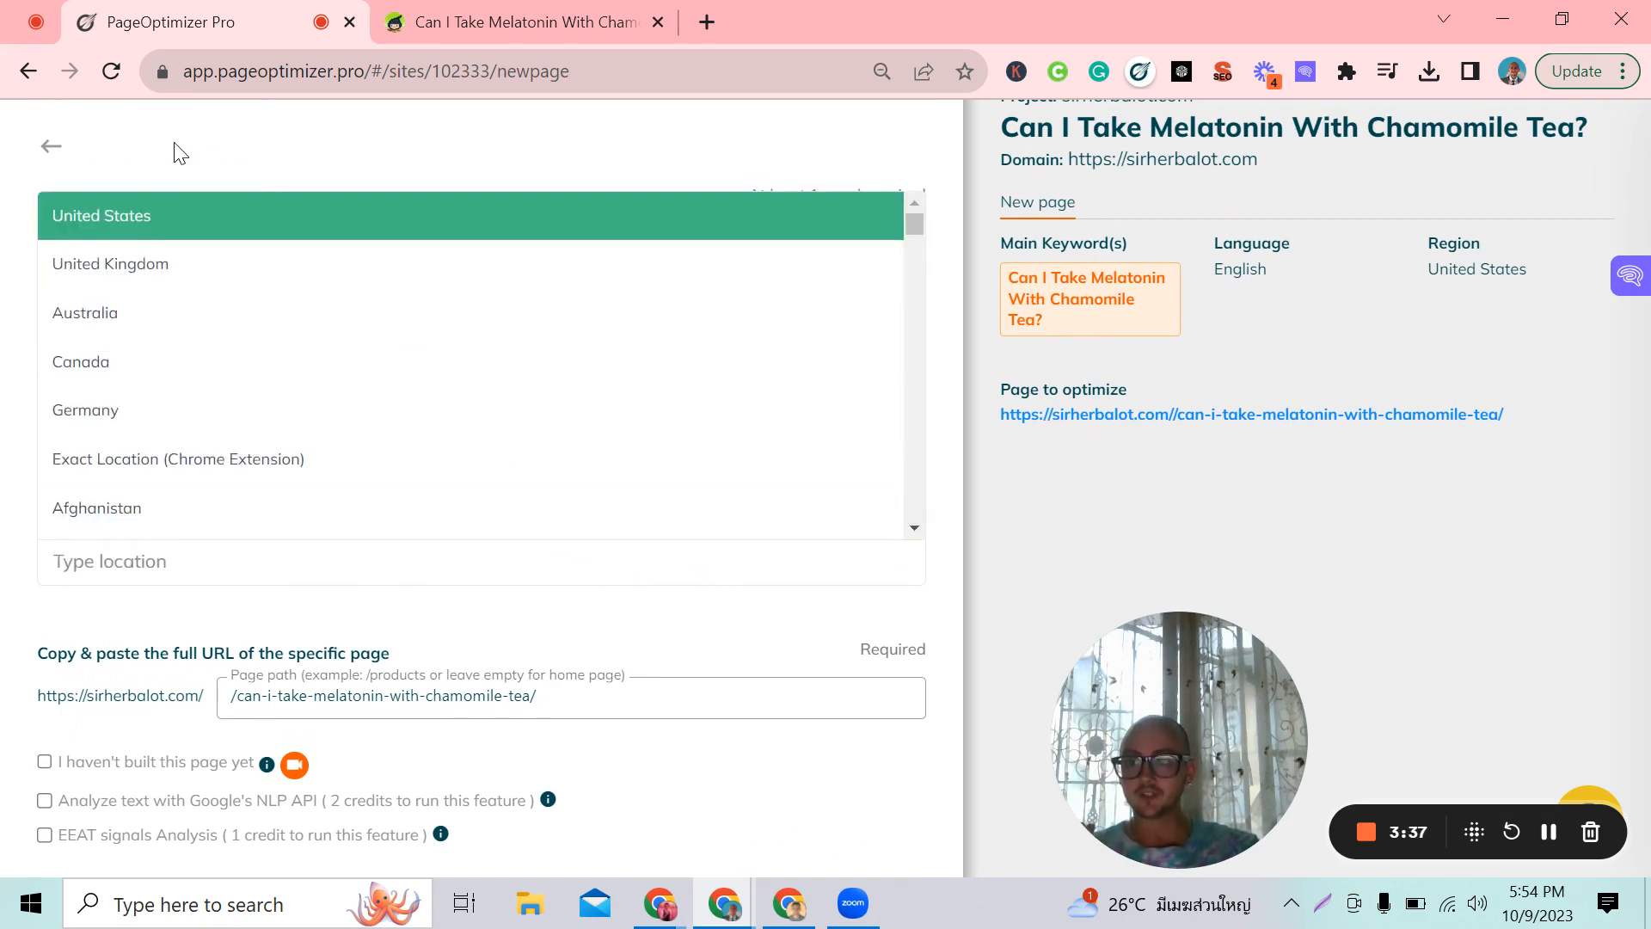
{"action": "left_click", "coordinate": [77, 231]}
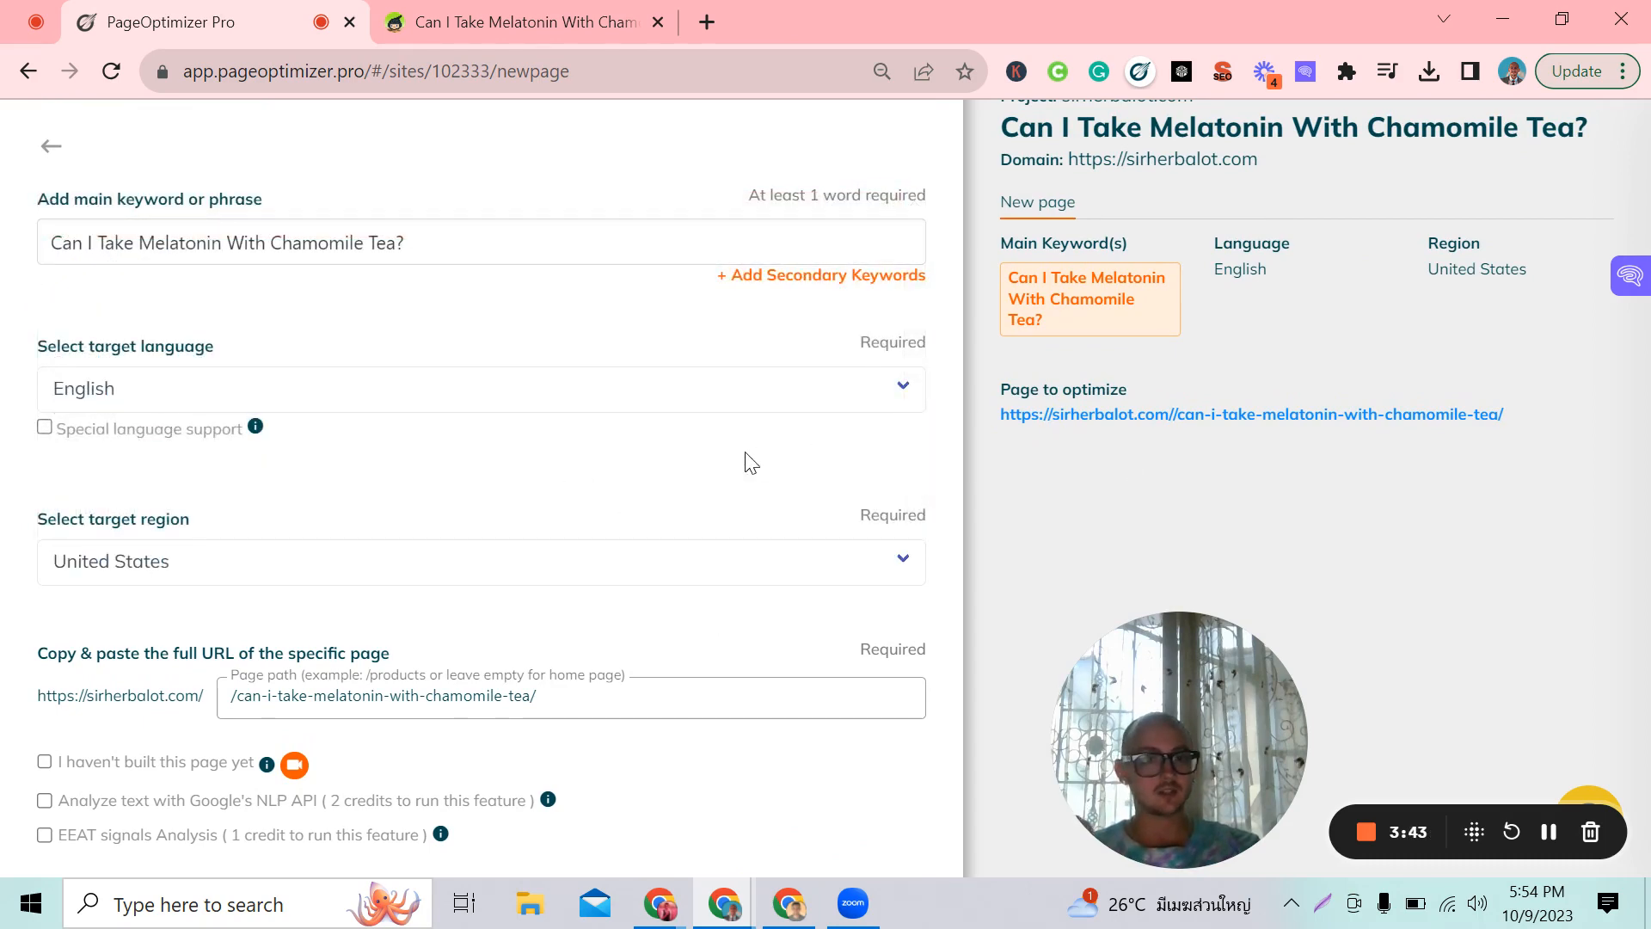
{"action": "scroll", "coordinate": [747, 464], "scroll_direction": "down", "scroll_amount": 3}
{"action": "left_click", "coordinate": [888, 830]}
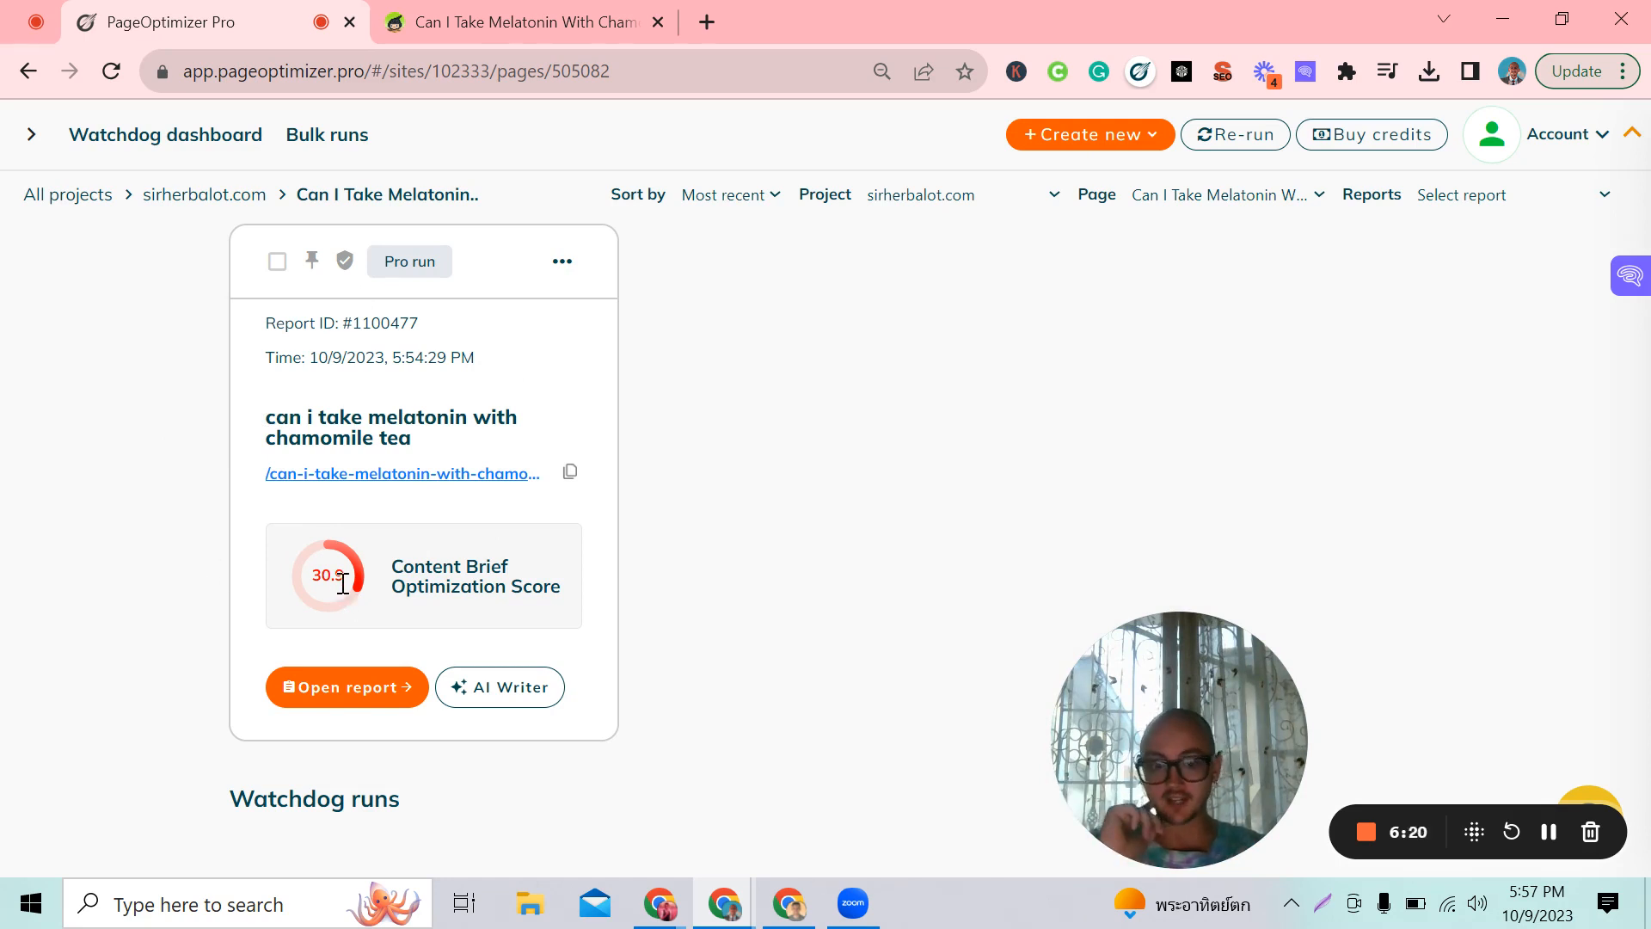
- Open the melatonin page's report and review the optimization score, word count and page section recommendations in the Content Brief
{"action": "left_click", "coordinate": [338, 703]}
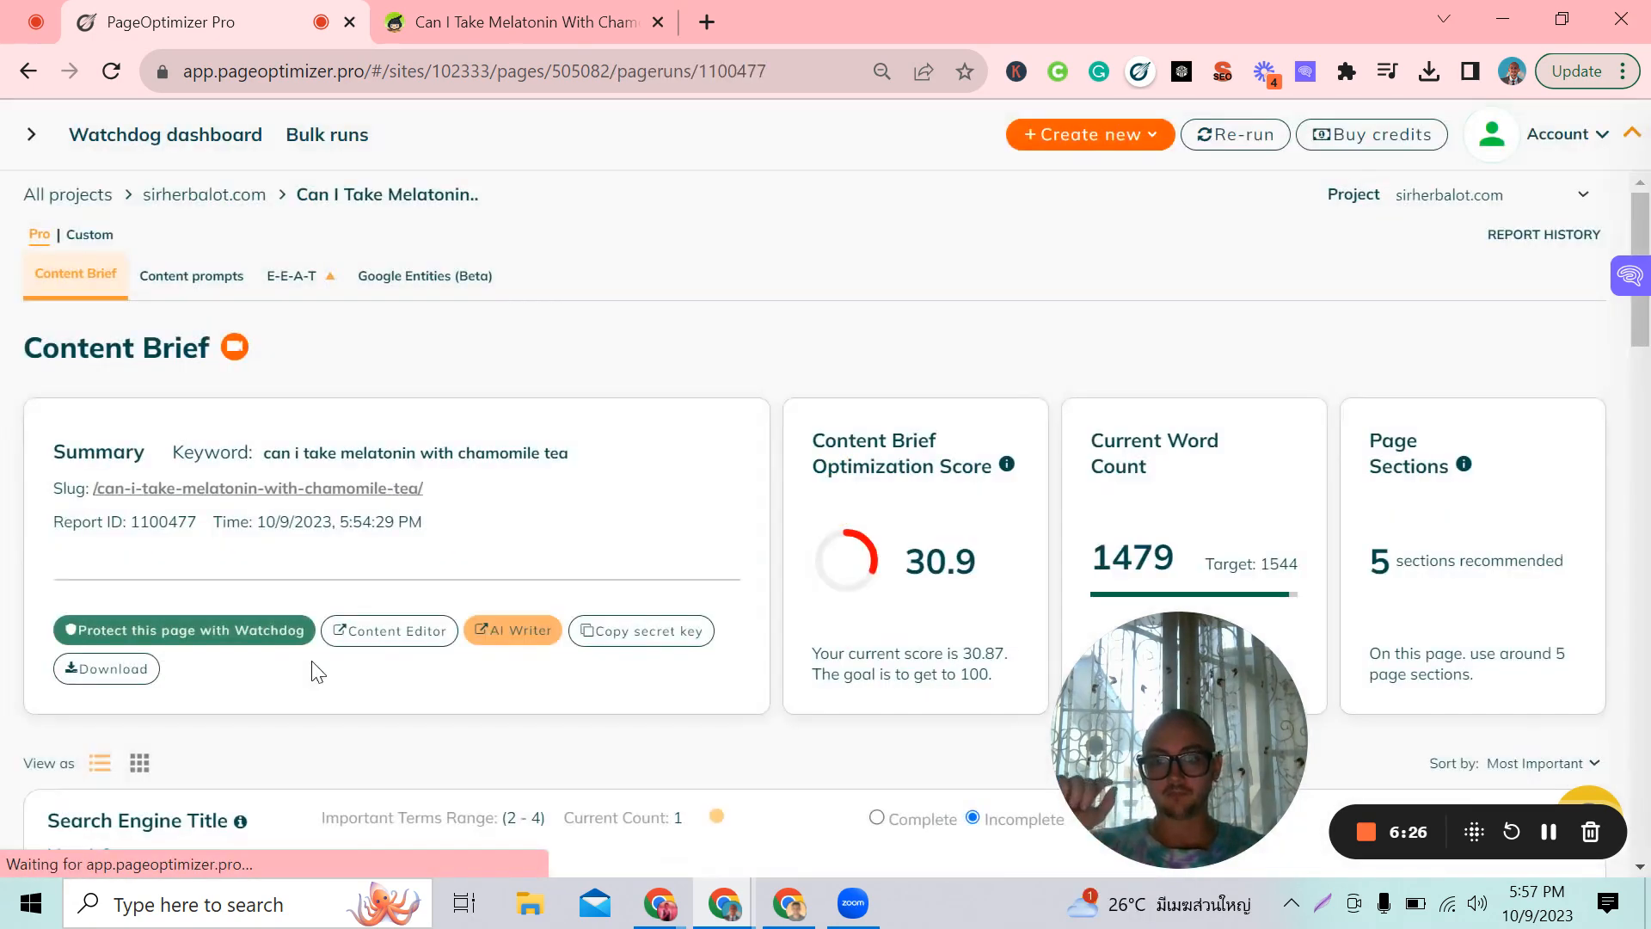
{"action": "scroll", "coordinate": [811, 348], "scroll_direction": "down", "scroll_amount": 1}
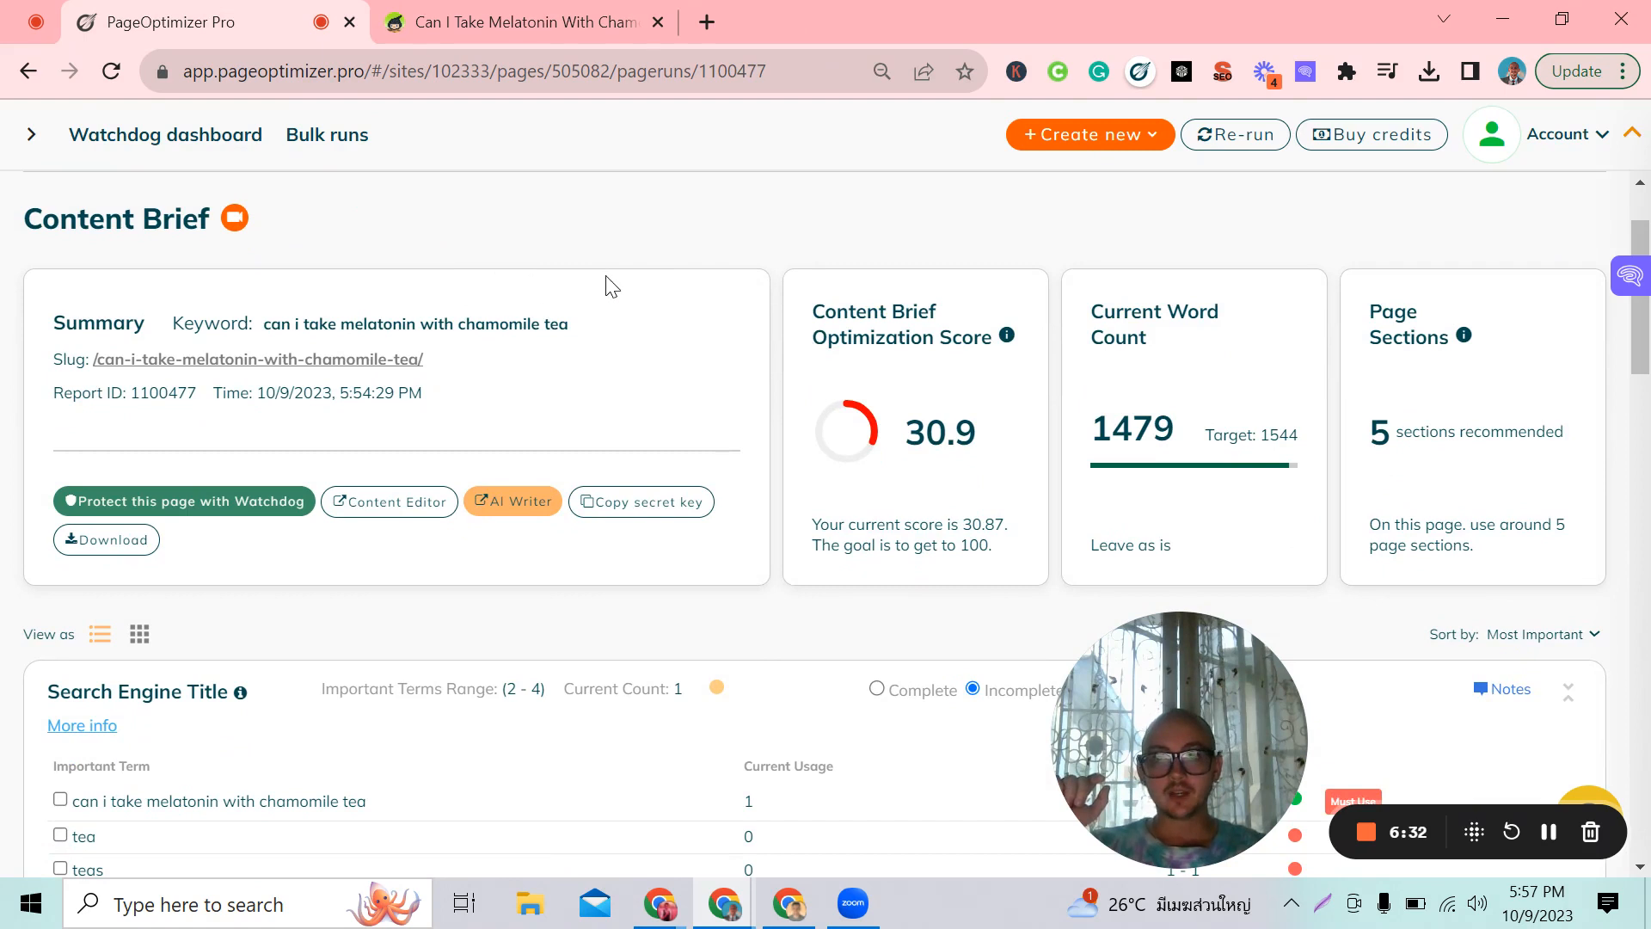
{"action": "scroll", "coordinate": [634, 292], "scroll_direction": "down", "scroll_amount": 1}
{"action": "scroll", "coordinate": [914, 296], "scroll_direction": "up", "scroll_amount": 1}
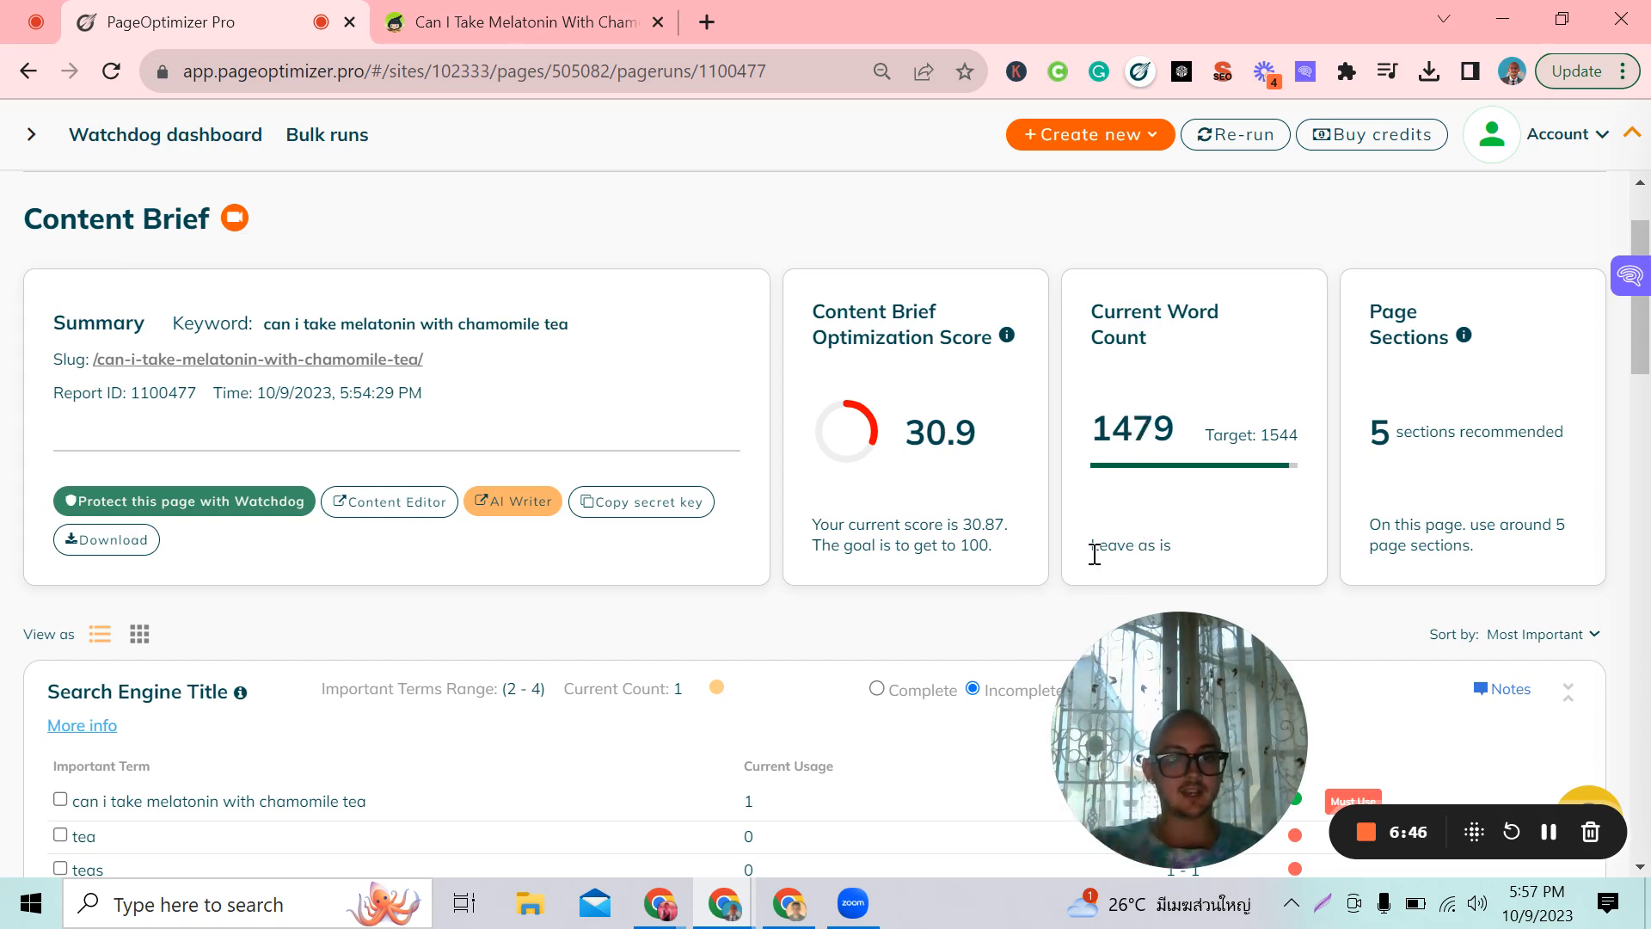
{"action": "left_click_drag", "start_coordinate": [1097, 551], "coordinate": [1192, 564]}
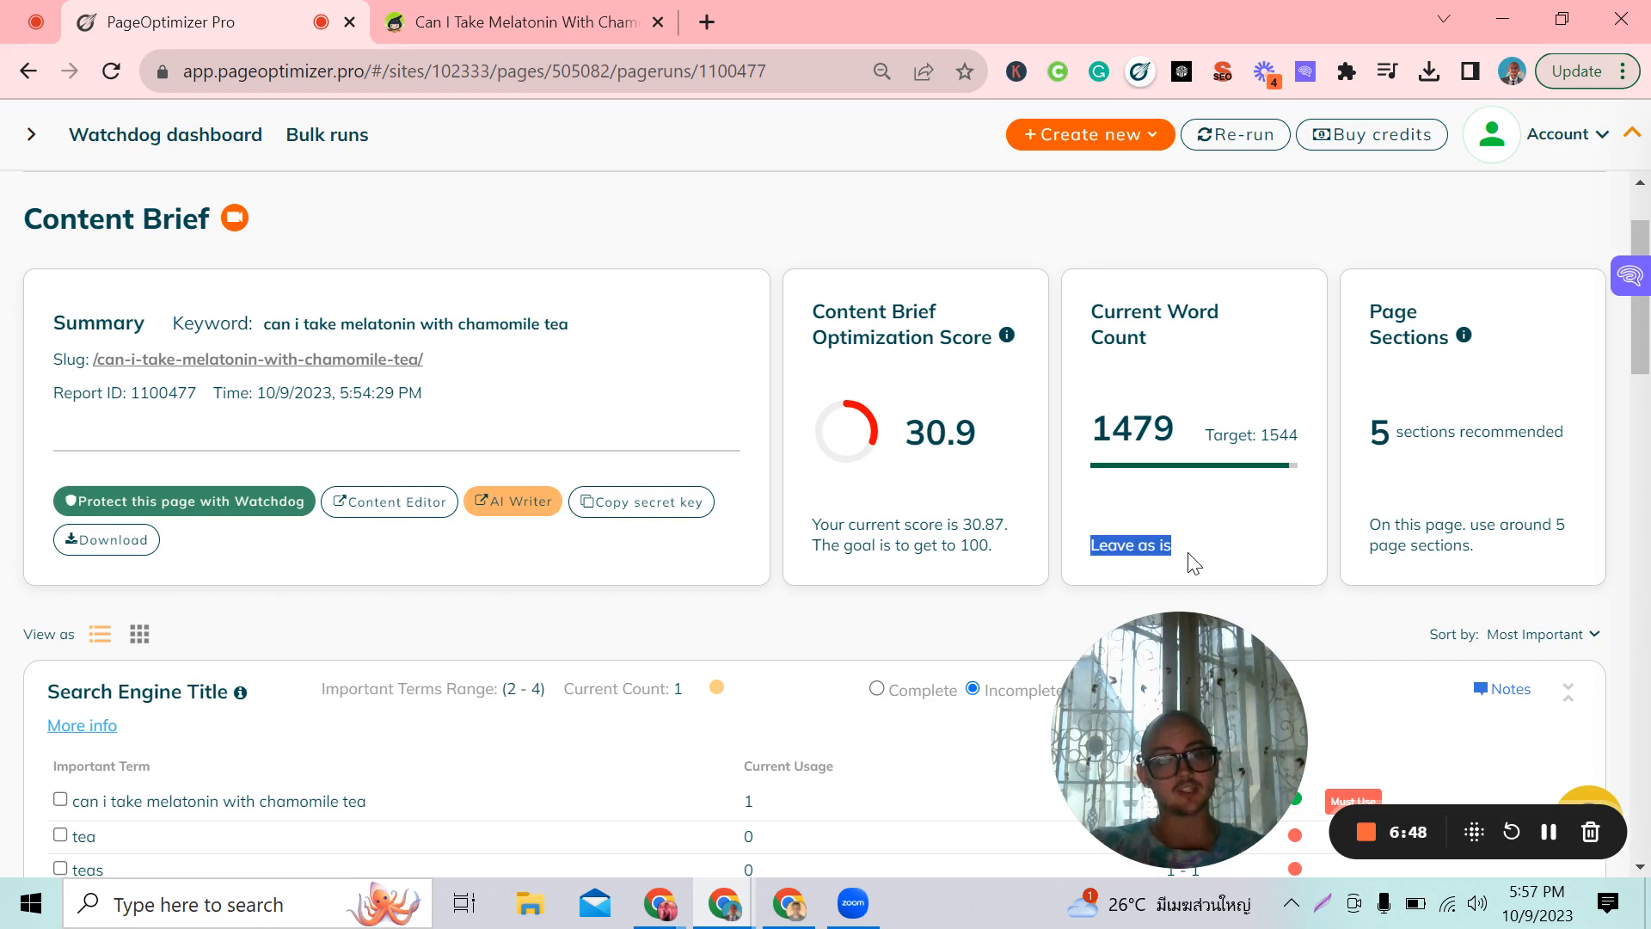
{"action": "left_click", "coordinate": [1269, 547]}
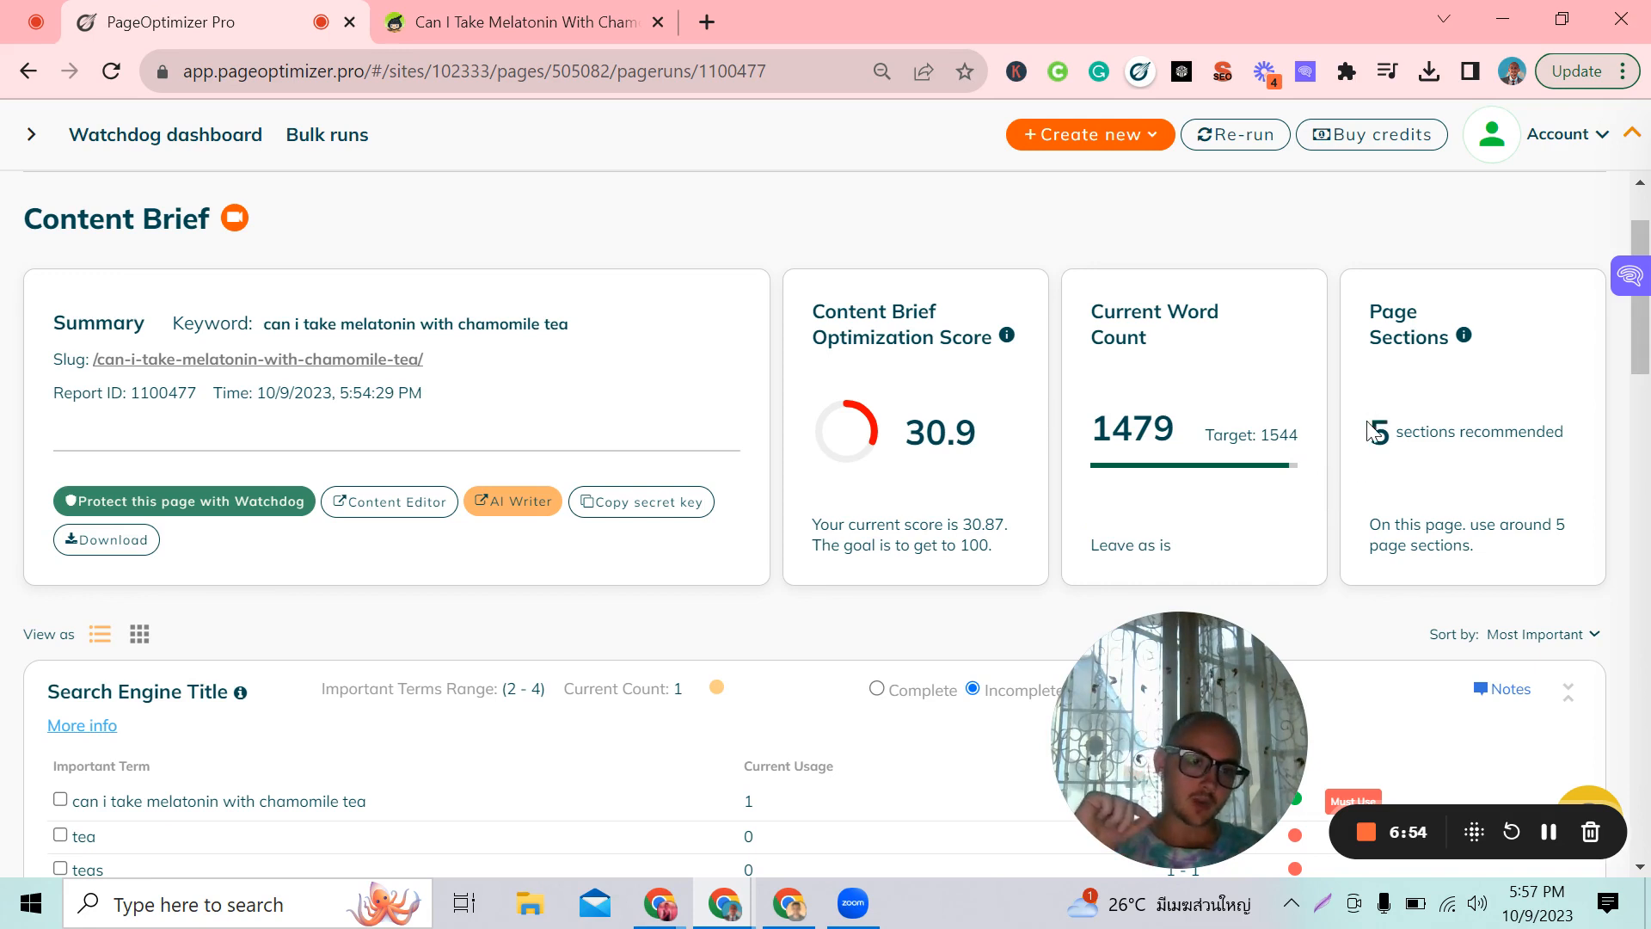
{"action": "left_click_drag", "start_coordinate": [1367, 430], "coordinate": [1630, 441]}
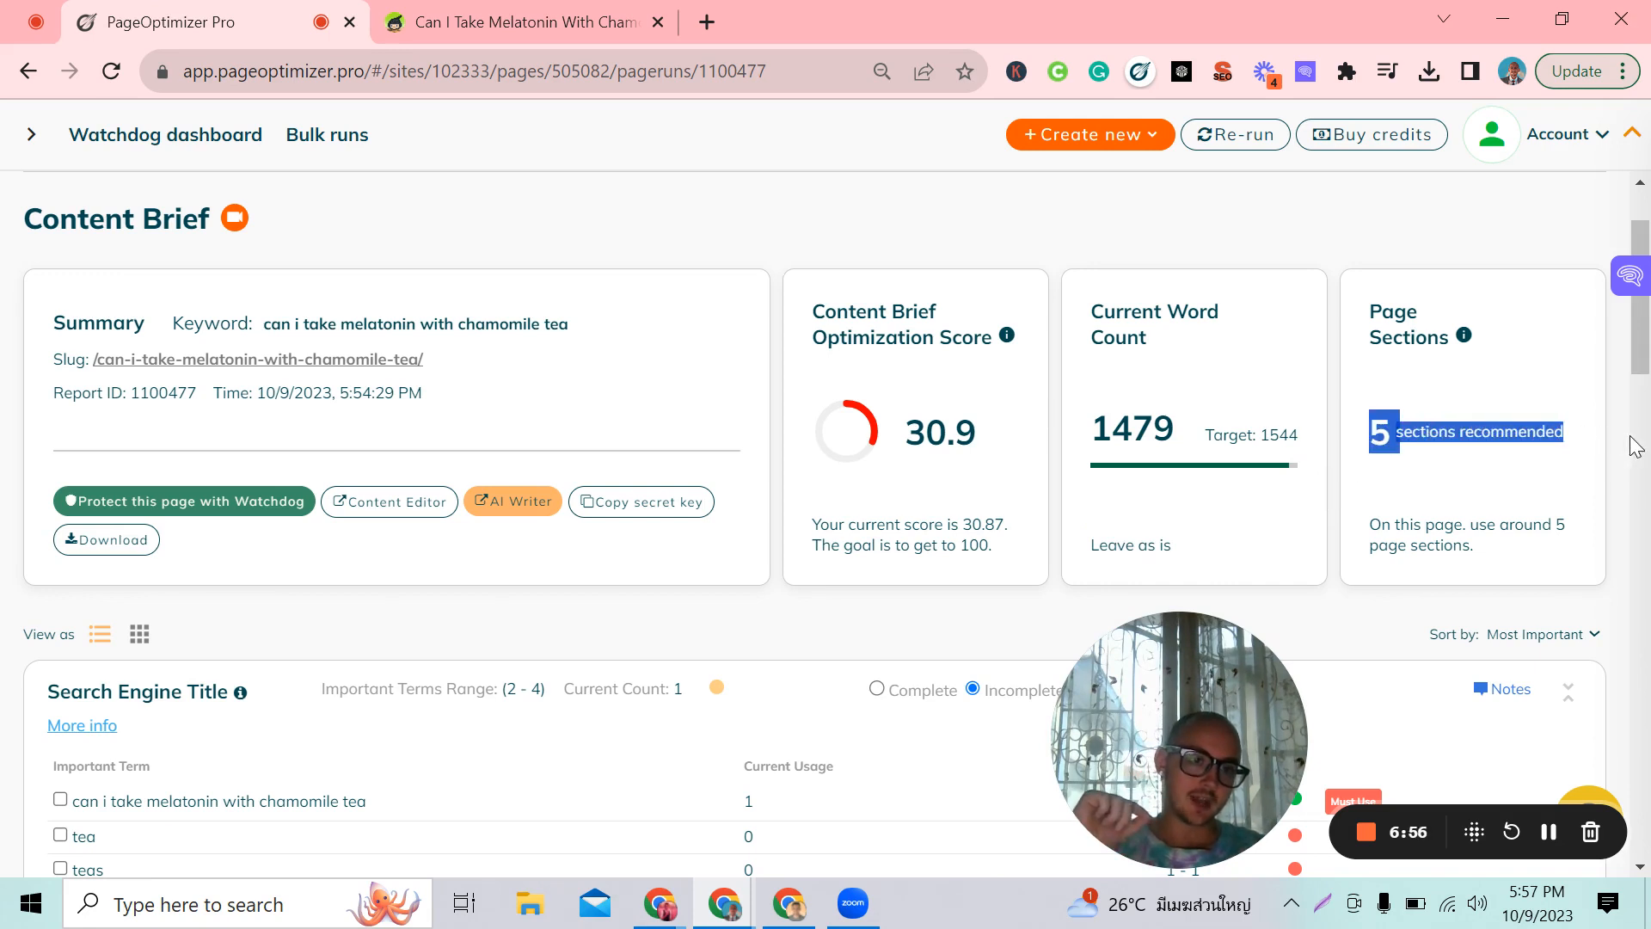
{"action": "left_click", "coordinate": [1565, 510]}
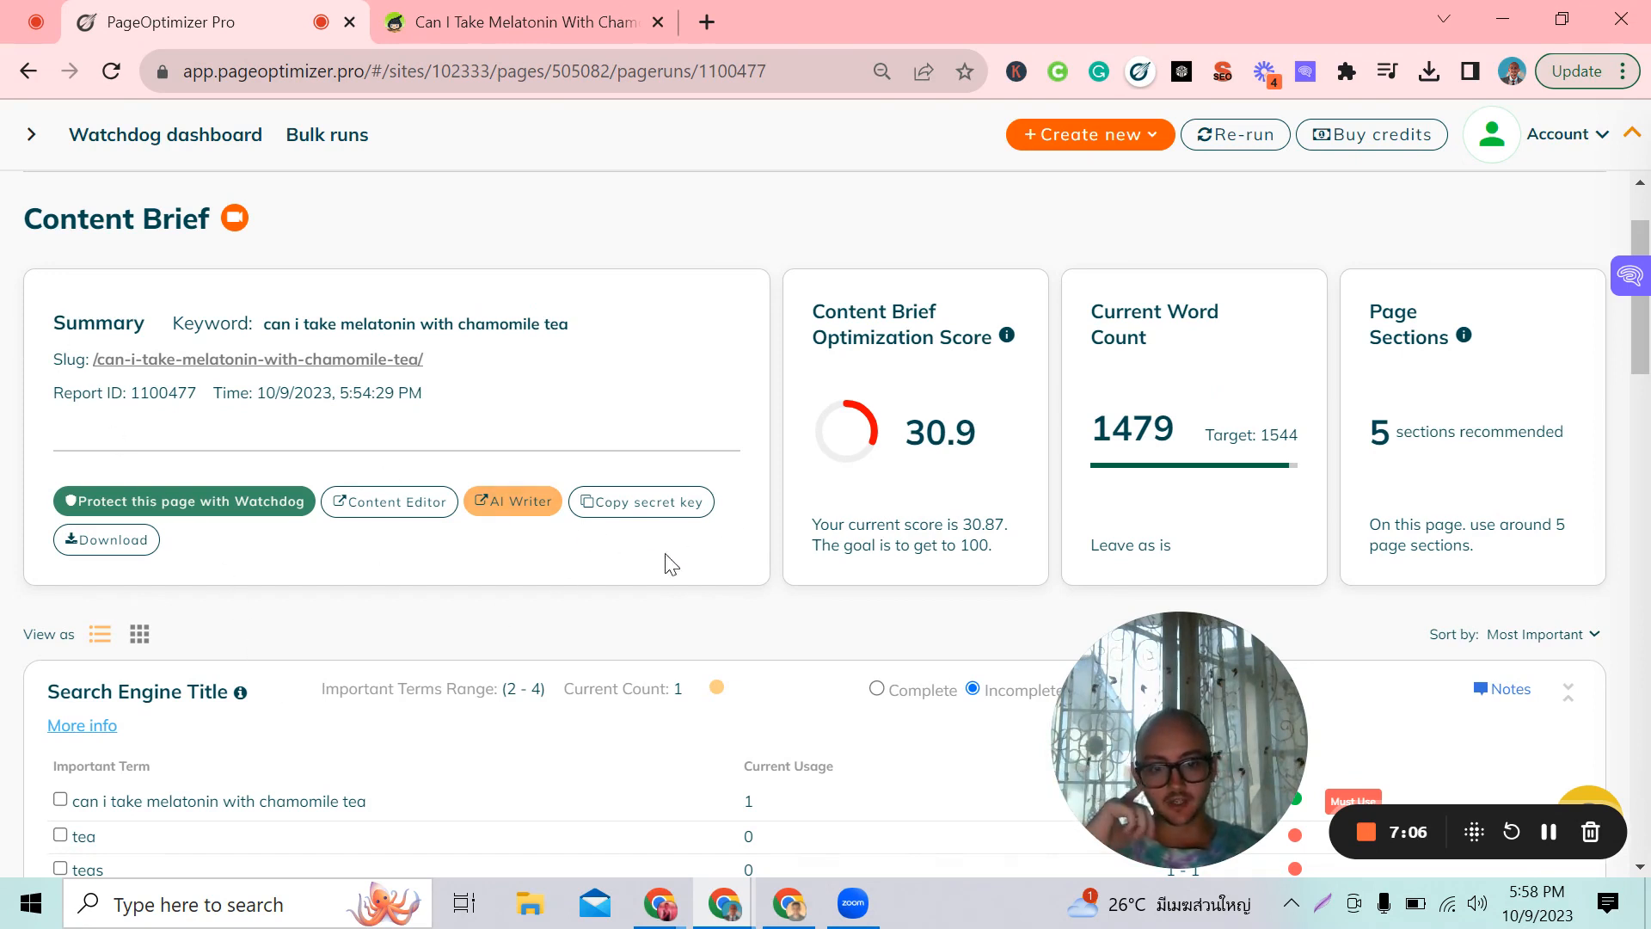
- Examine the report's keyword and the current usage of the important terms in the Search Engine Title section
{"action": "scroll", "coordinate": [498, 602], "scroll_direction": "down", "scroll_amount": 1}
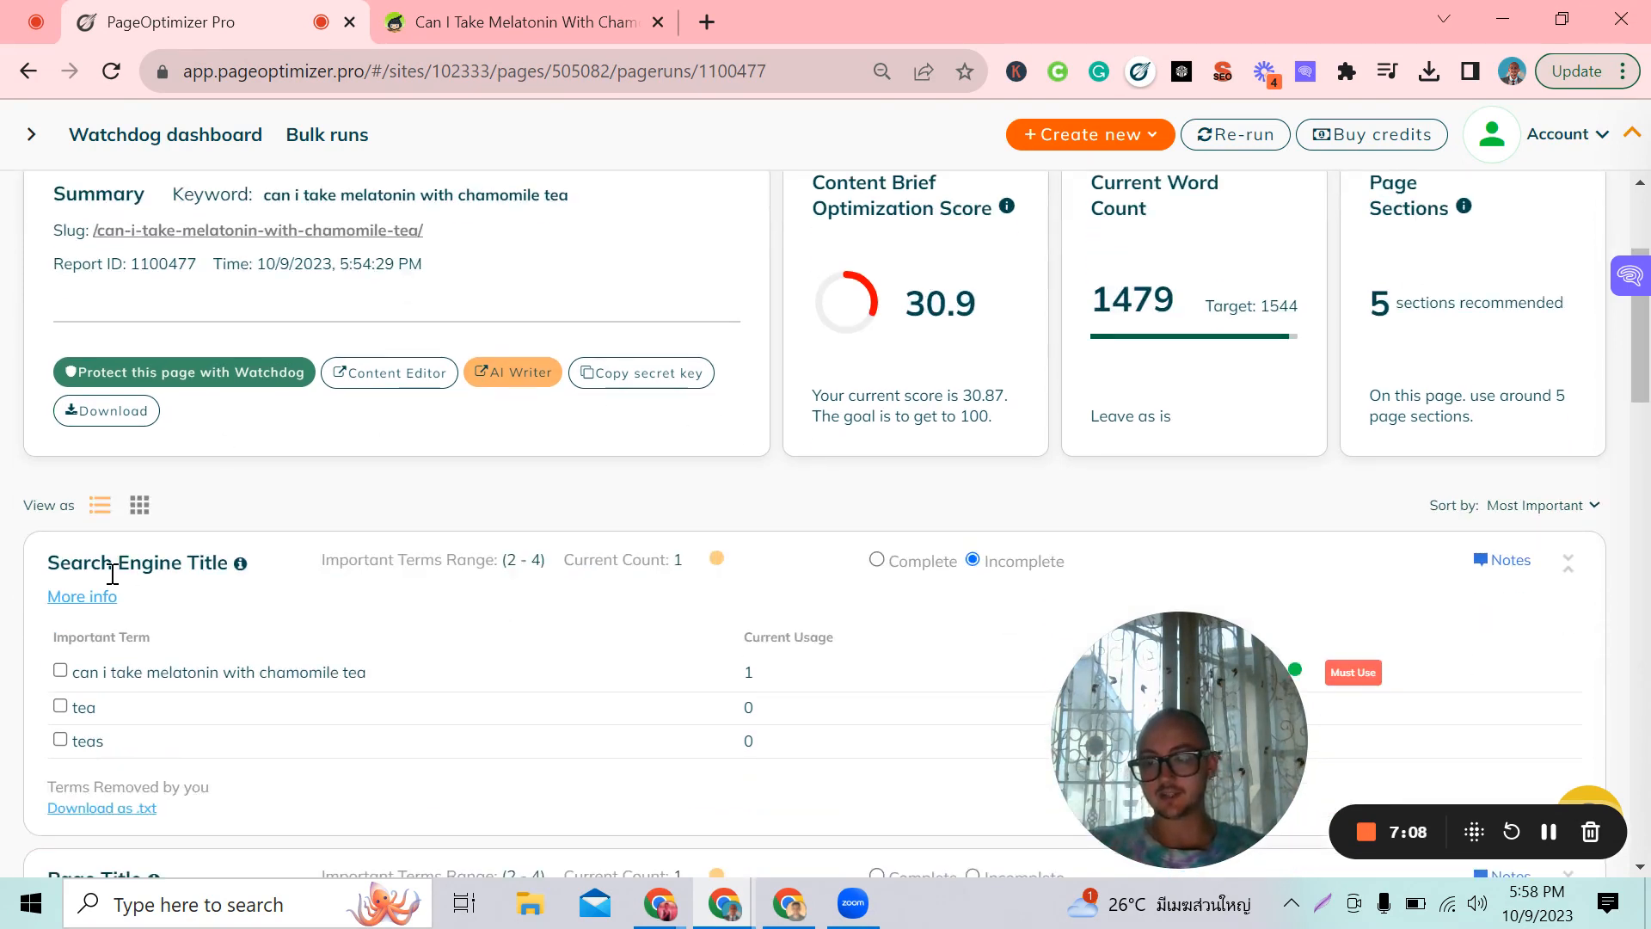
{"action": "scroll", "coordinate": [138, 596], "scroll_direction": "down", "scroll_amount": 3}
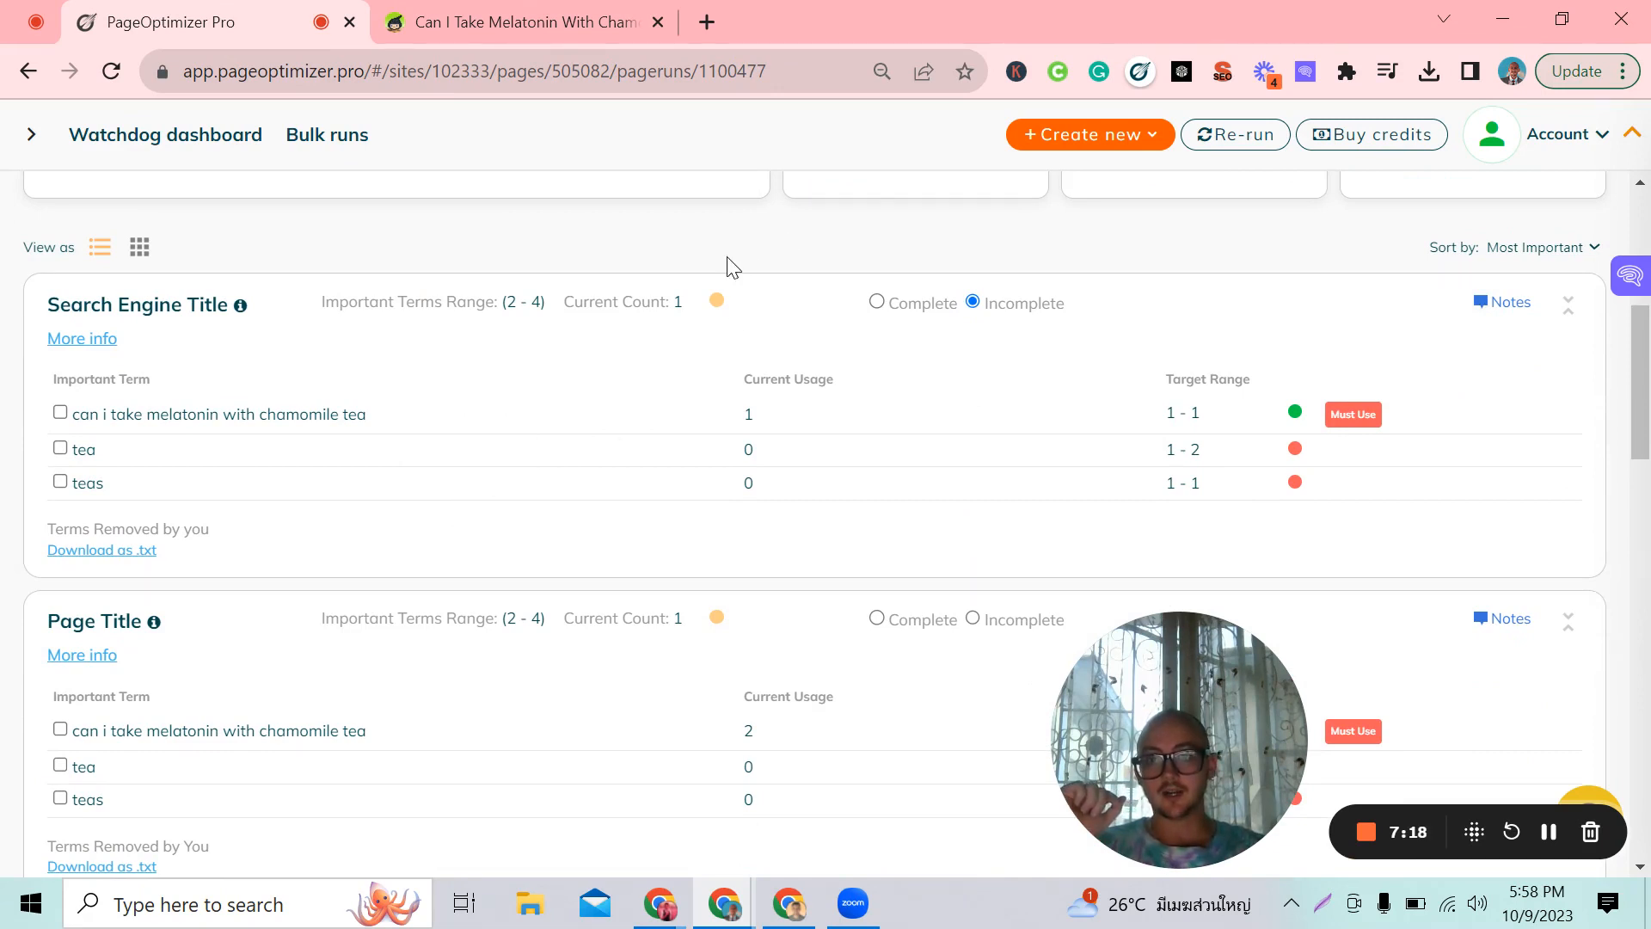
{"action": "scroll", "coordinate": [405, 633], "scroll_direction": "up", "scroll_amount": 6}
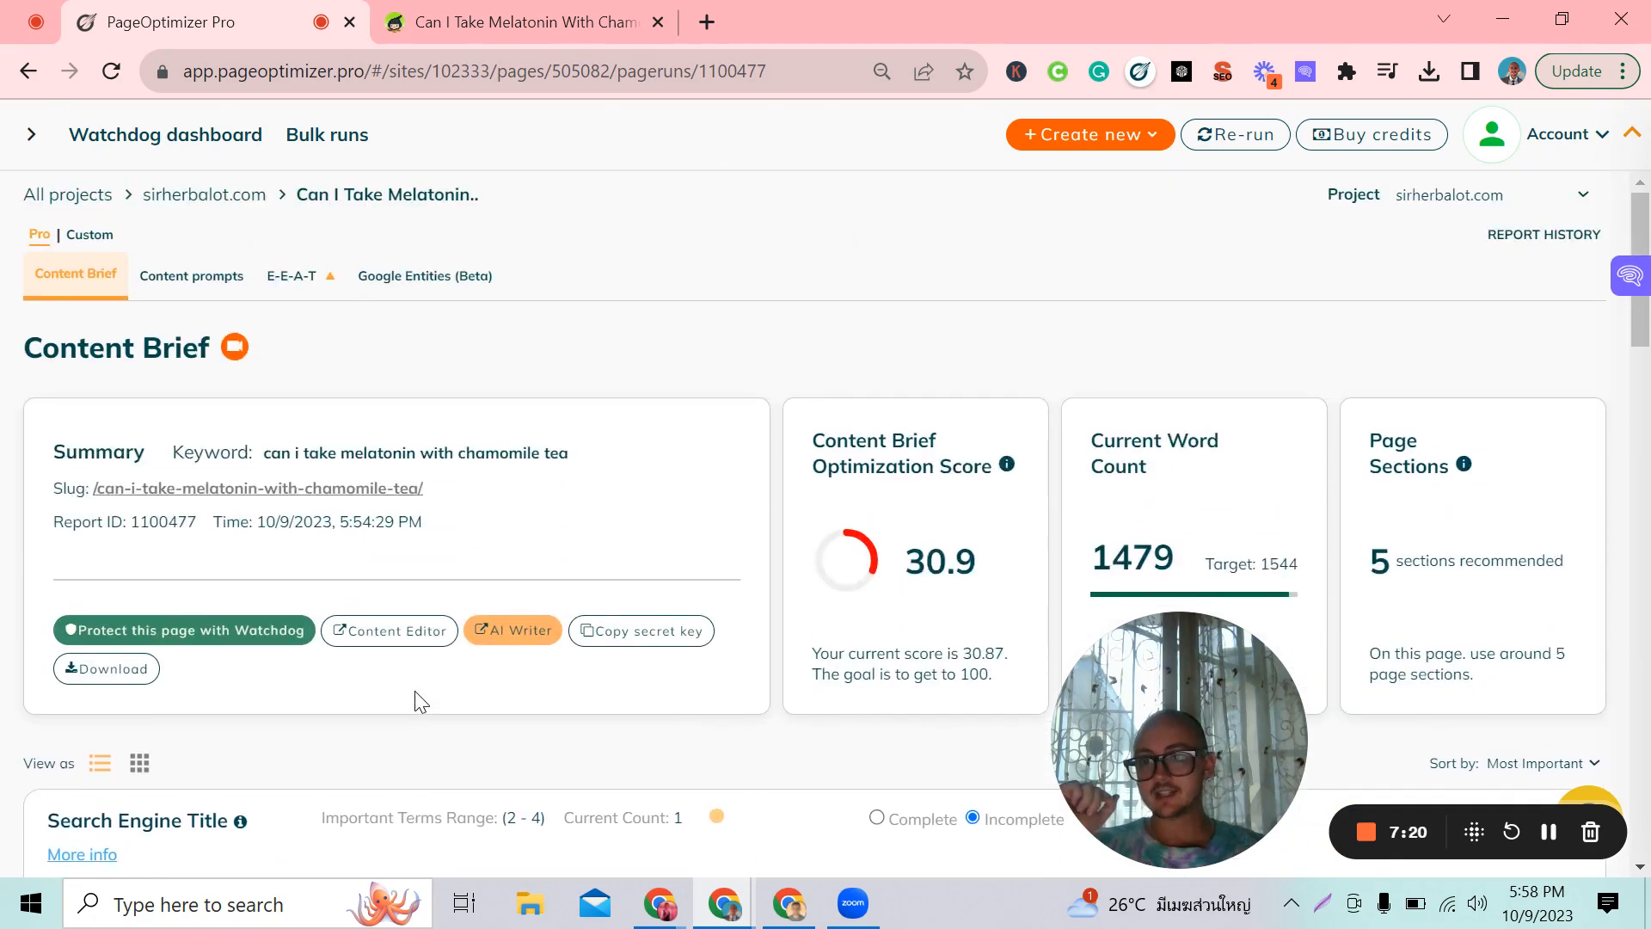
{"action": "left_click_drag", "start_coordinate": [269, 448], "coordinate": [594, 465]}
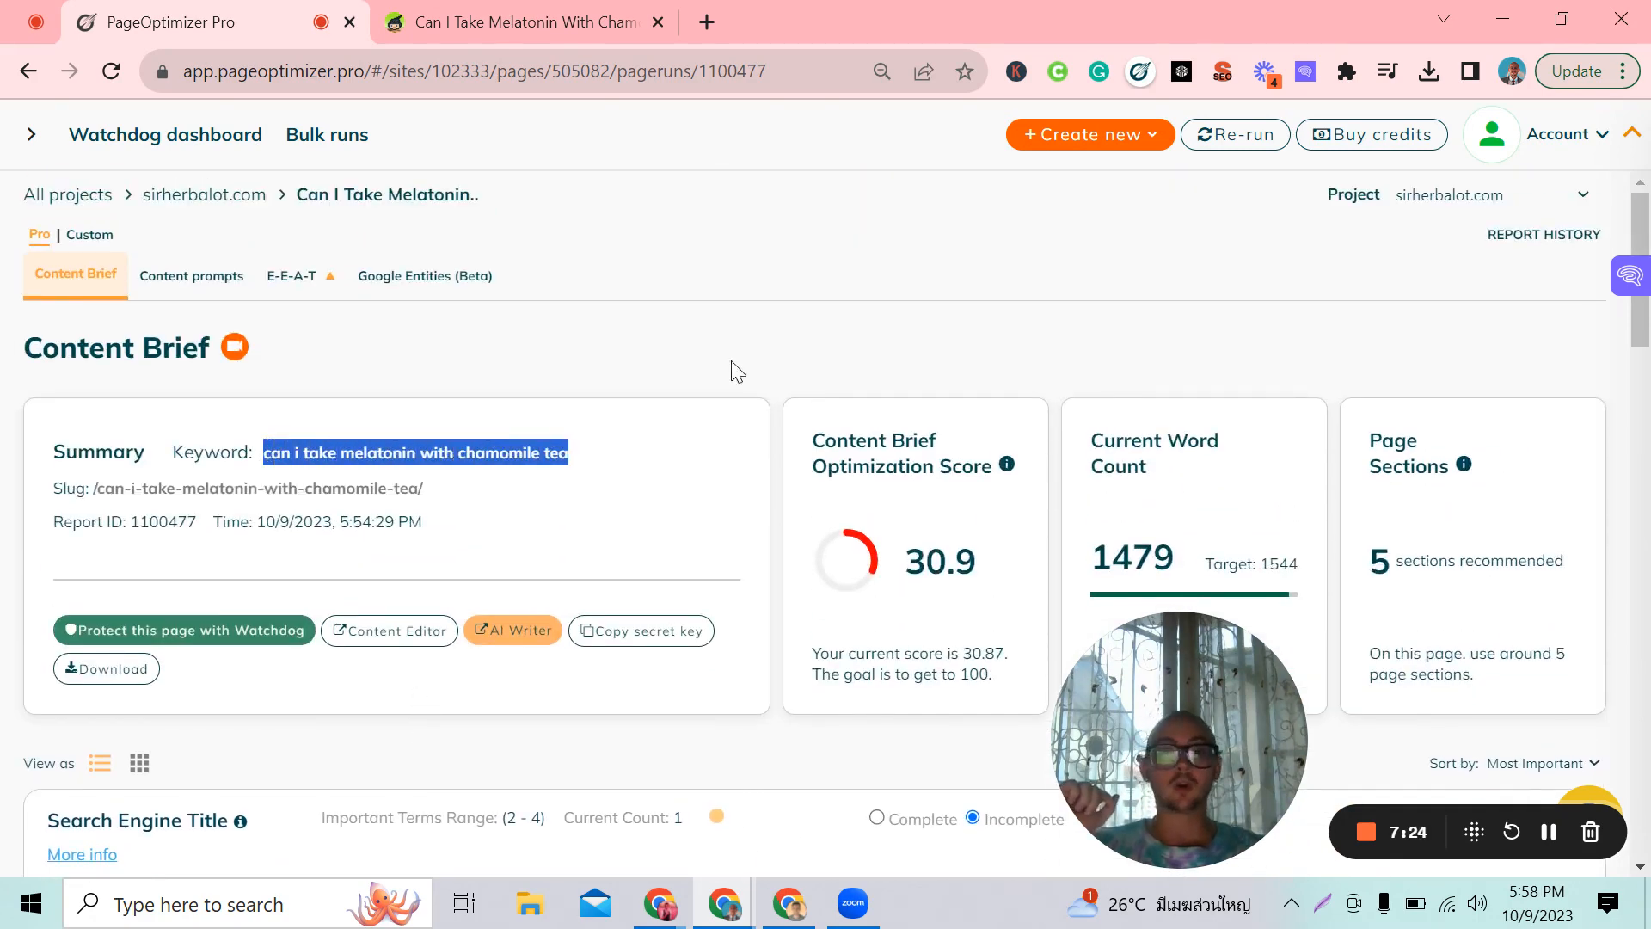
{"action": "left_click", "coordinate": [778, 332]}
{"action": "scroll", "coordinate": [721, 359], "scroll_direction": "down", "scroll_amount": 6}
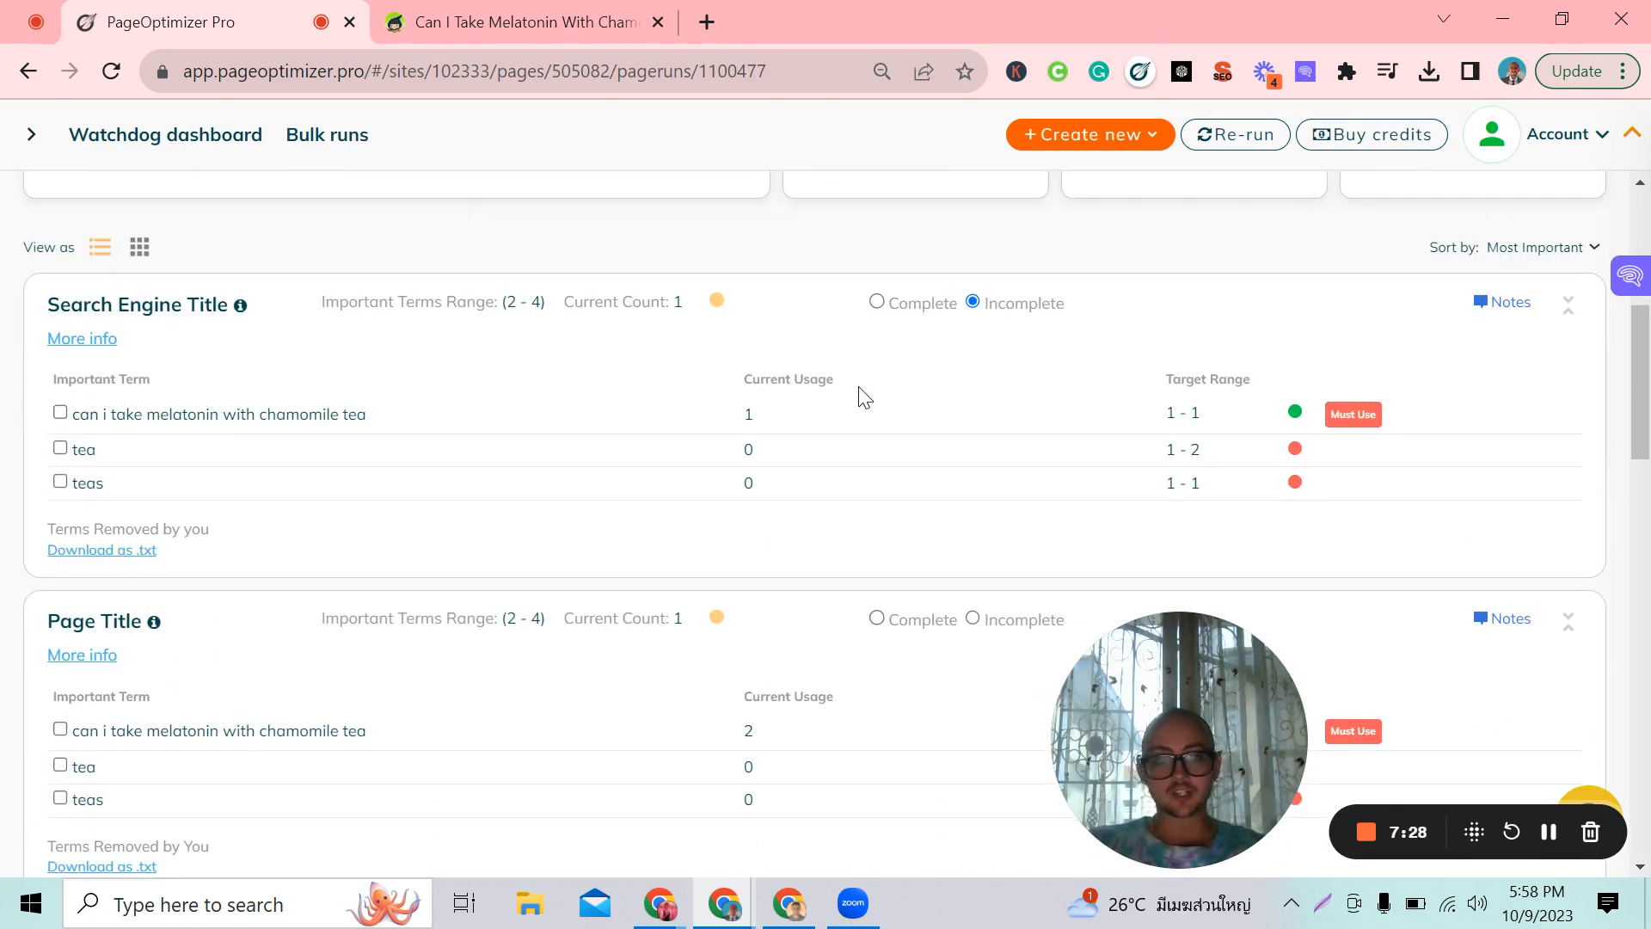
{"action": "double_click", "coordinate": [752, 418]}
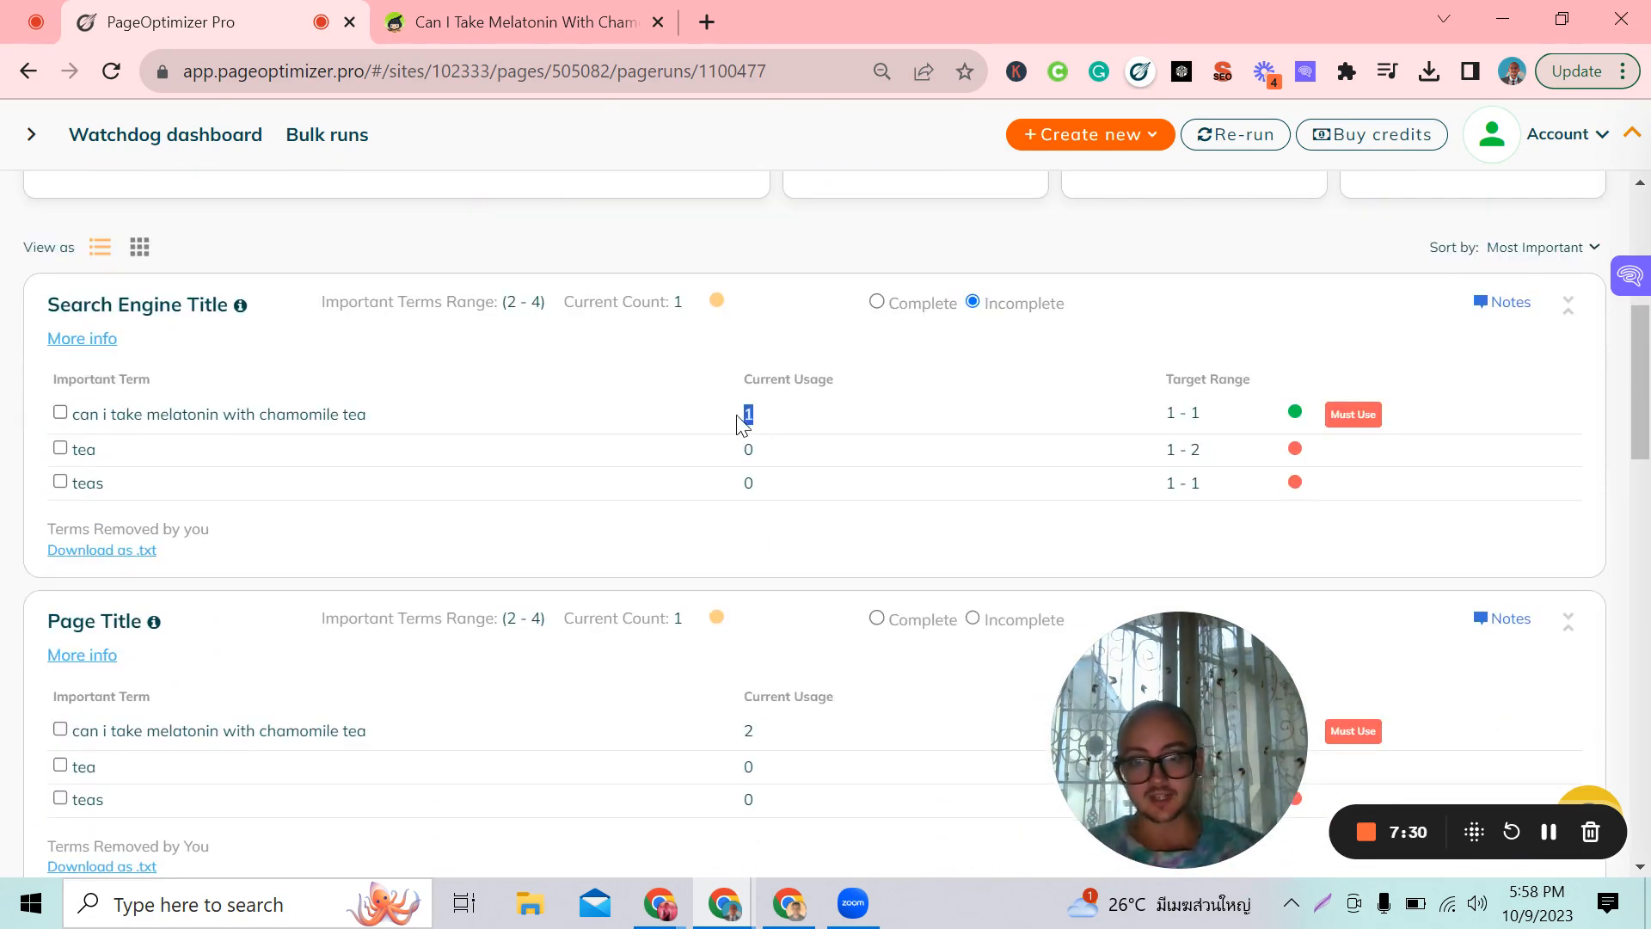
- Check the Must Use explanation for the exact keyword in the Search Engine Title section
{"action": "left_click_drag", "start_coordinate": [73, 416], "coordinate": [349, 418]}
{"action": "left_click_drag", "start_coordinate": [1397, 417], "coordinate": [1332, 428]}
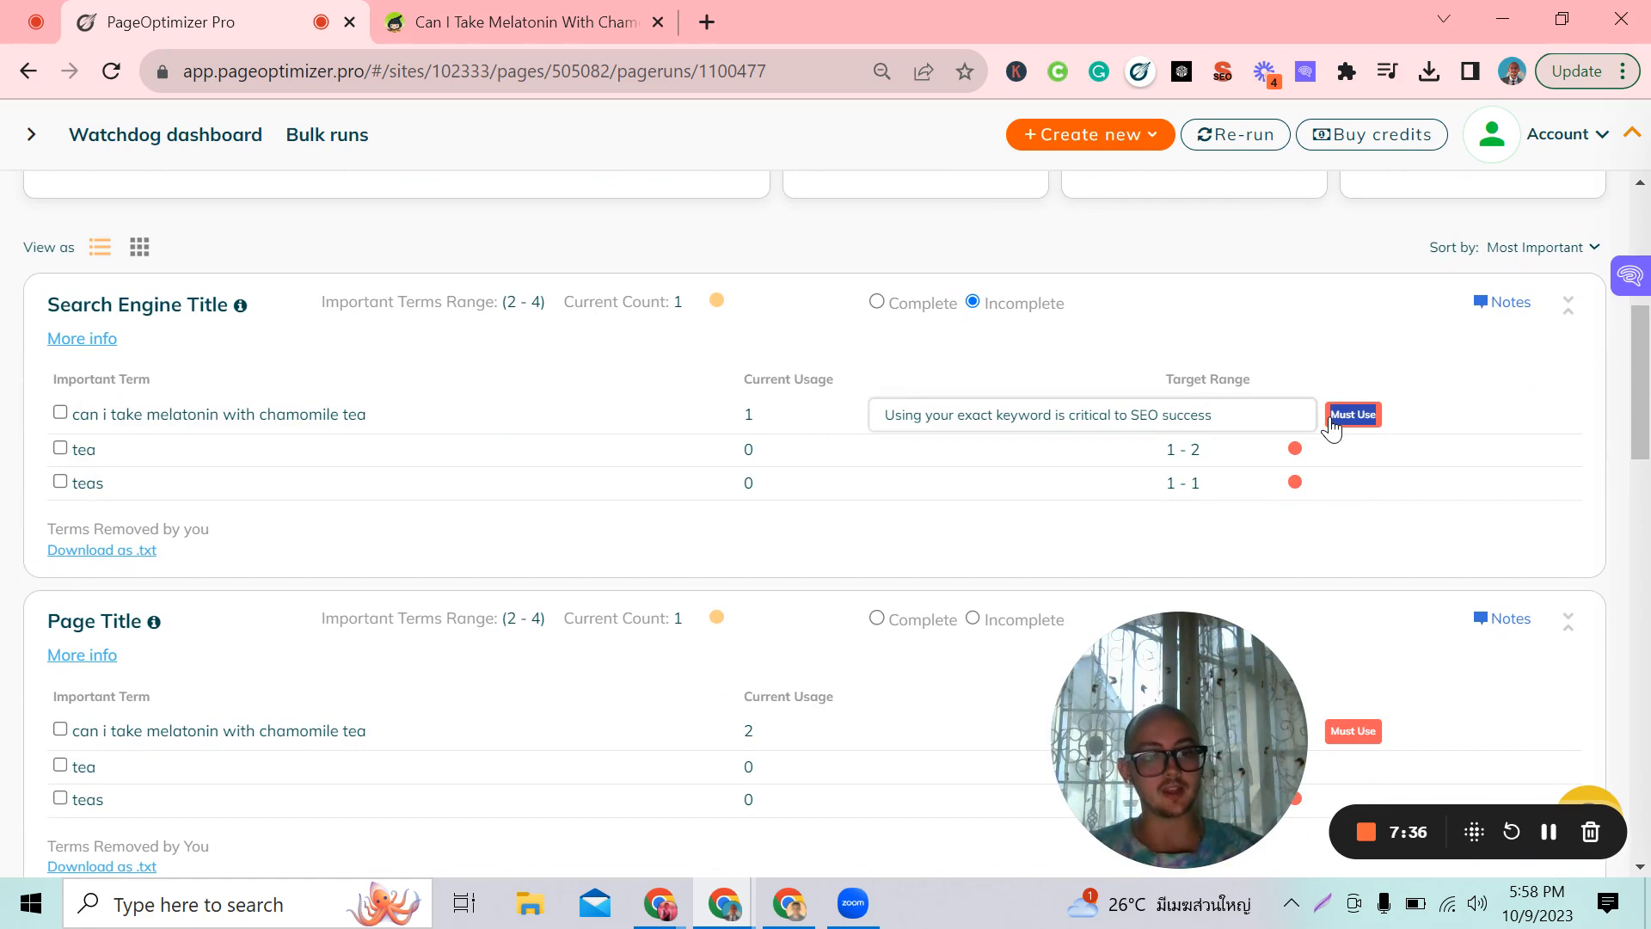
{"action": "left_click", "coordinate": [1106, 387]}
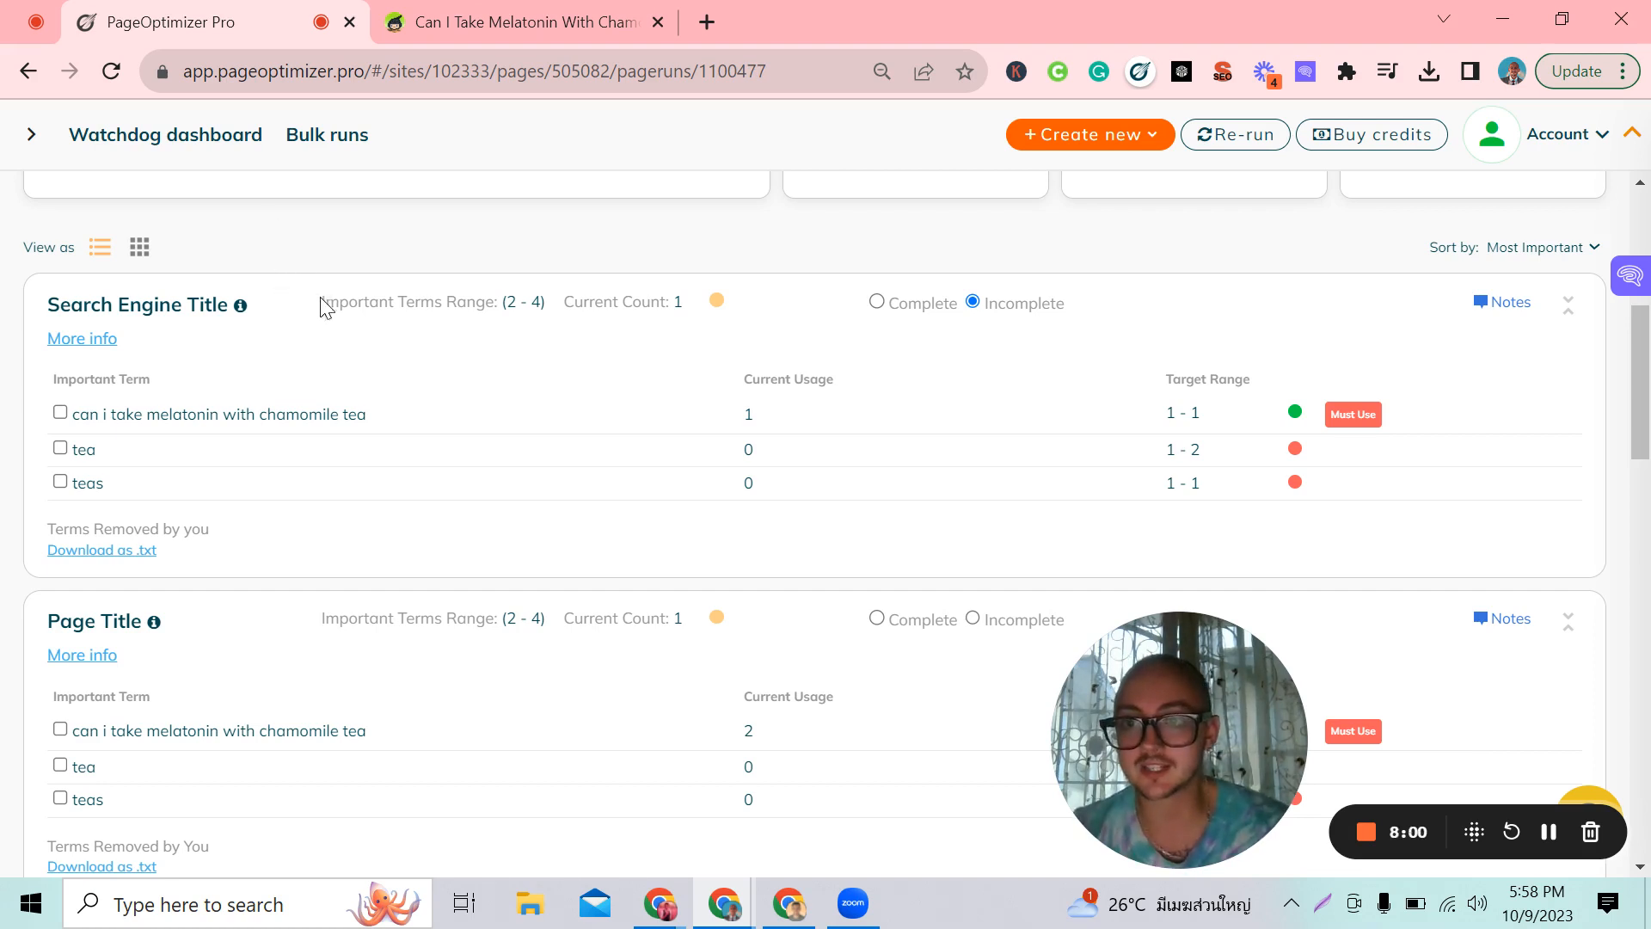
- Compare the Search Engine Title section's important terms range and current count with its listed terms and exact keyword
{"action": "left_click_drag", "start_coordinate": [323, 308], "coordinate": [545, 308]}
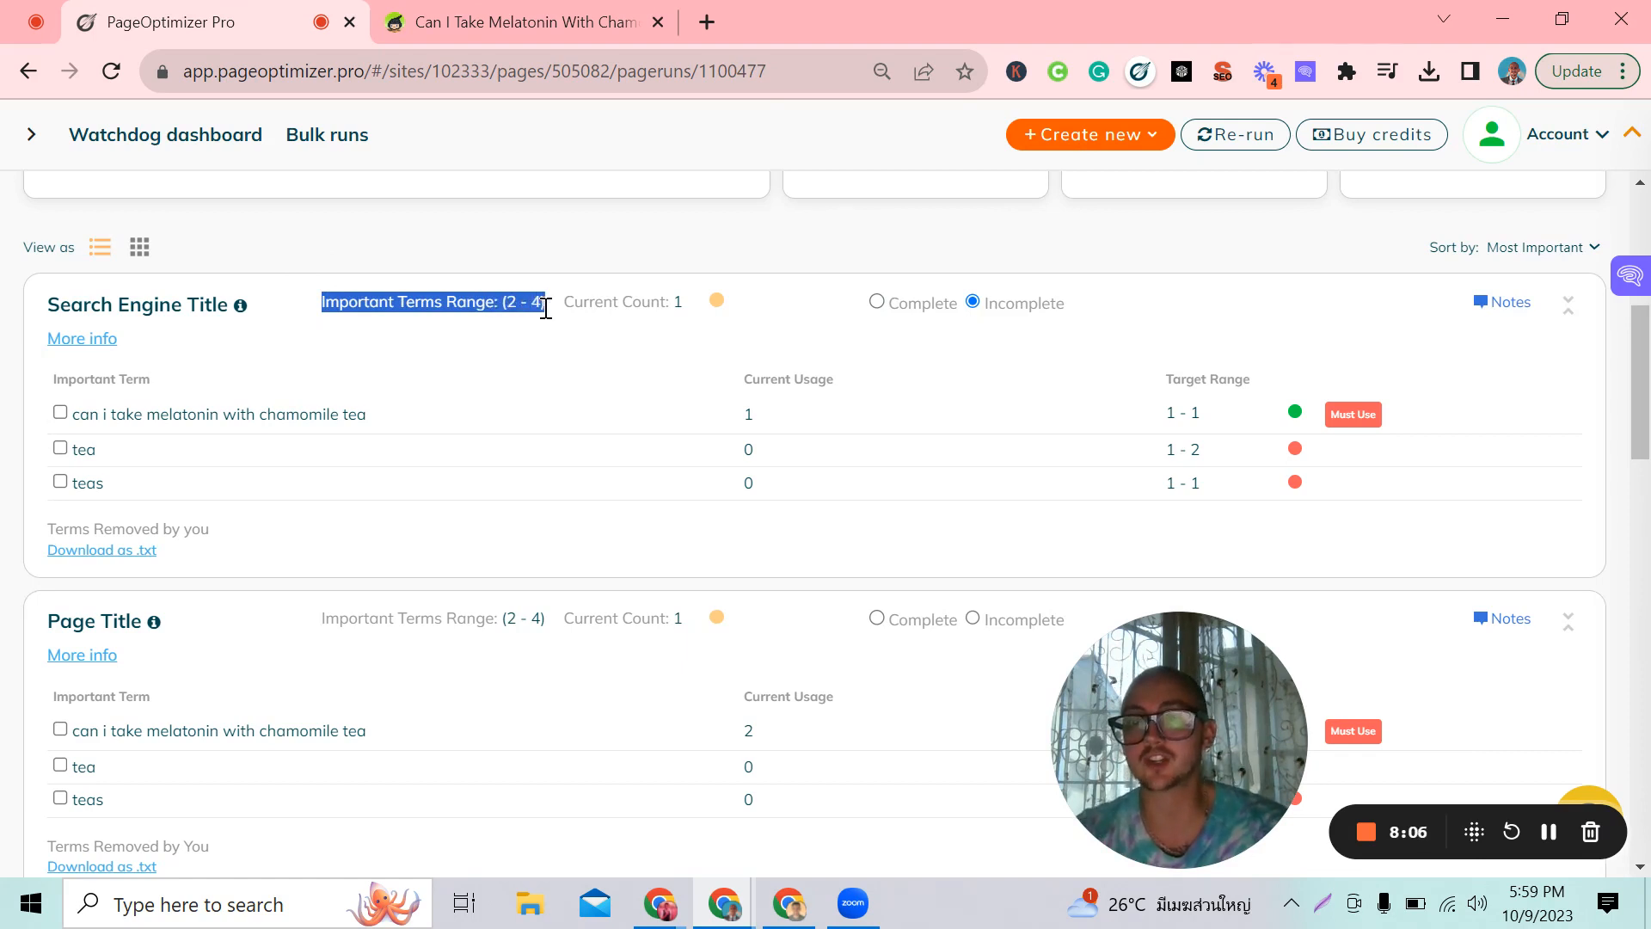
{"action": "left_click_drag", "start_coordinate": [159, 414], "coordinate": [326, 416]}
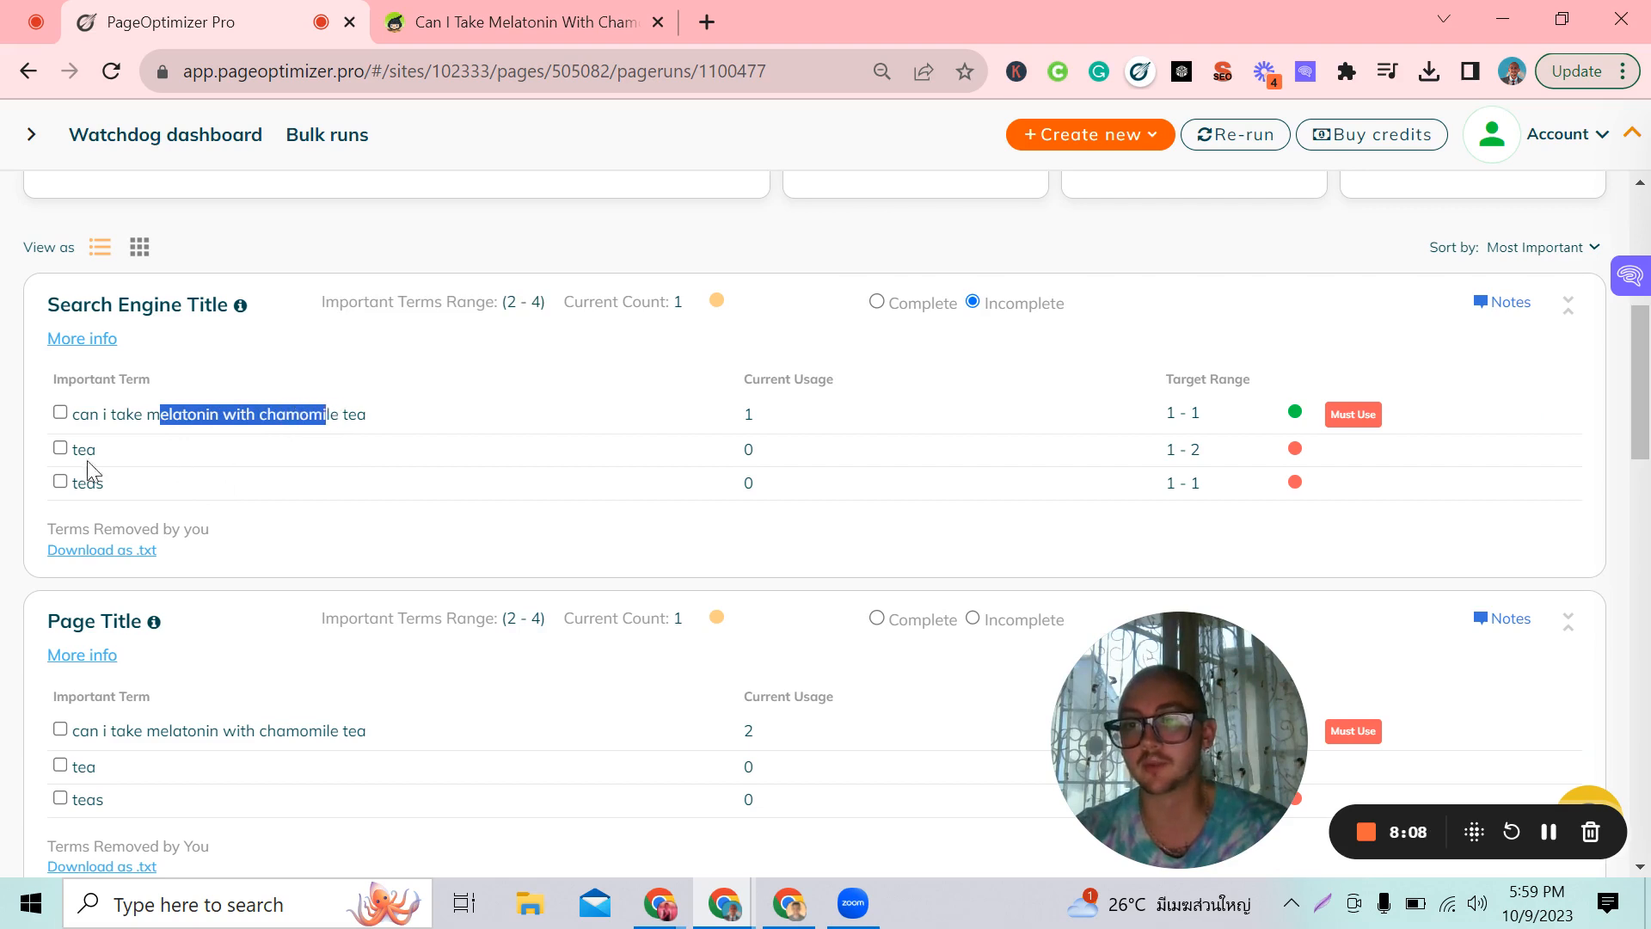
{"action": "left_click", "coordinate": [76, 417]}
{"action": "left_click_drag", "start_coordinate": [37, 379], "coordinate": [157, 393]}
{"action": "left_click", "coordinate": [353, 360]}
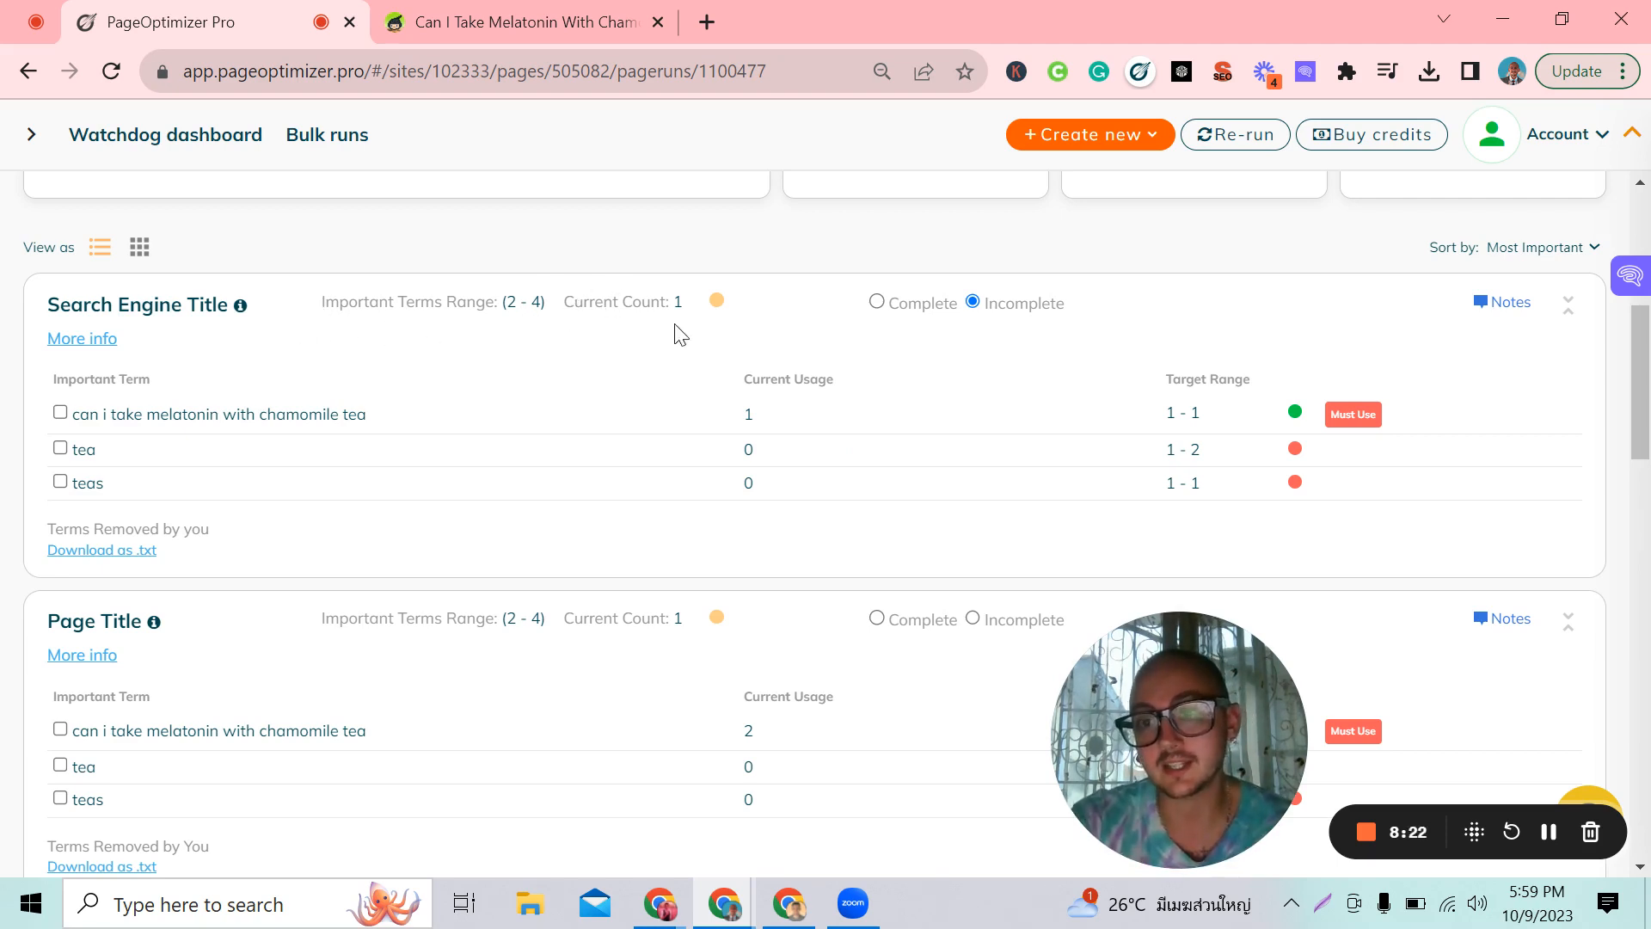
{"action": "left_click_drag", "start_coordinate": [563, 324], "coordinate": [686, 320]}
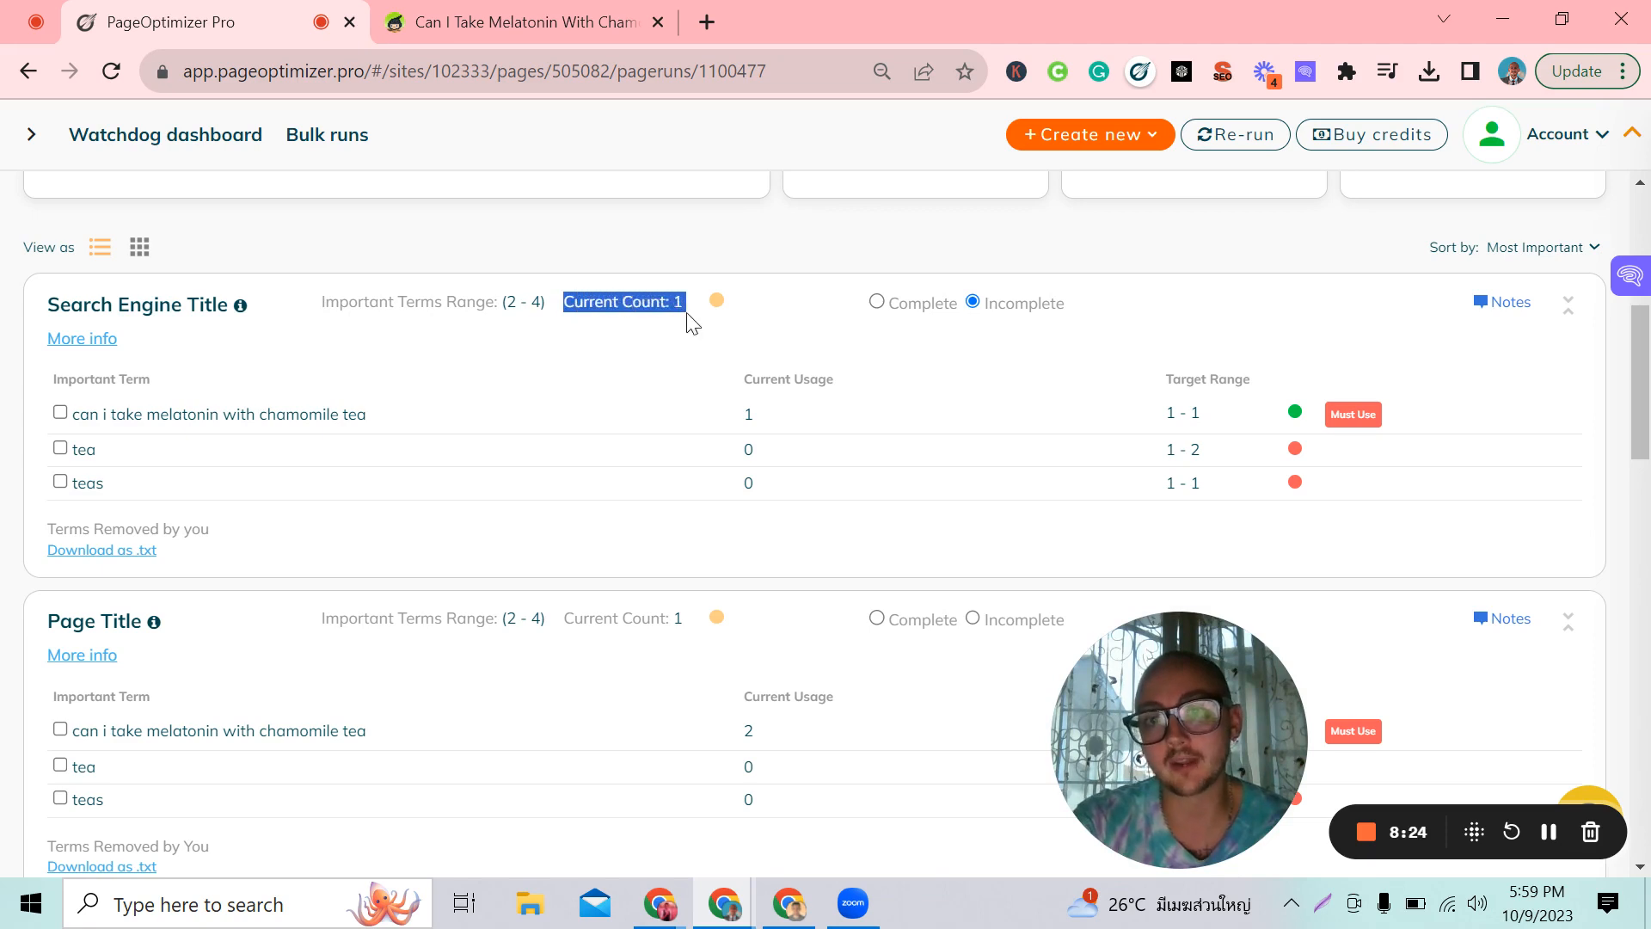
{"action": "left_click", "coordinate": [676, 413]}
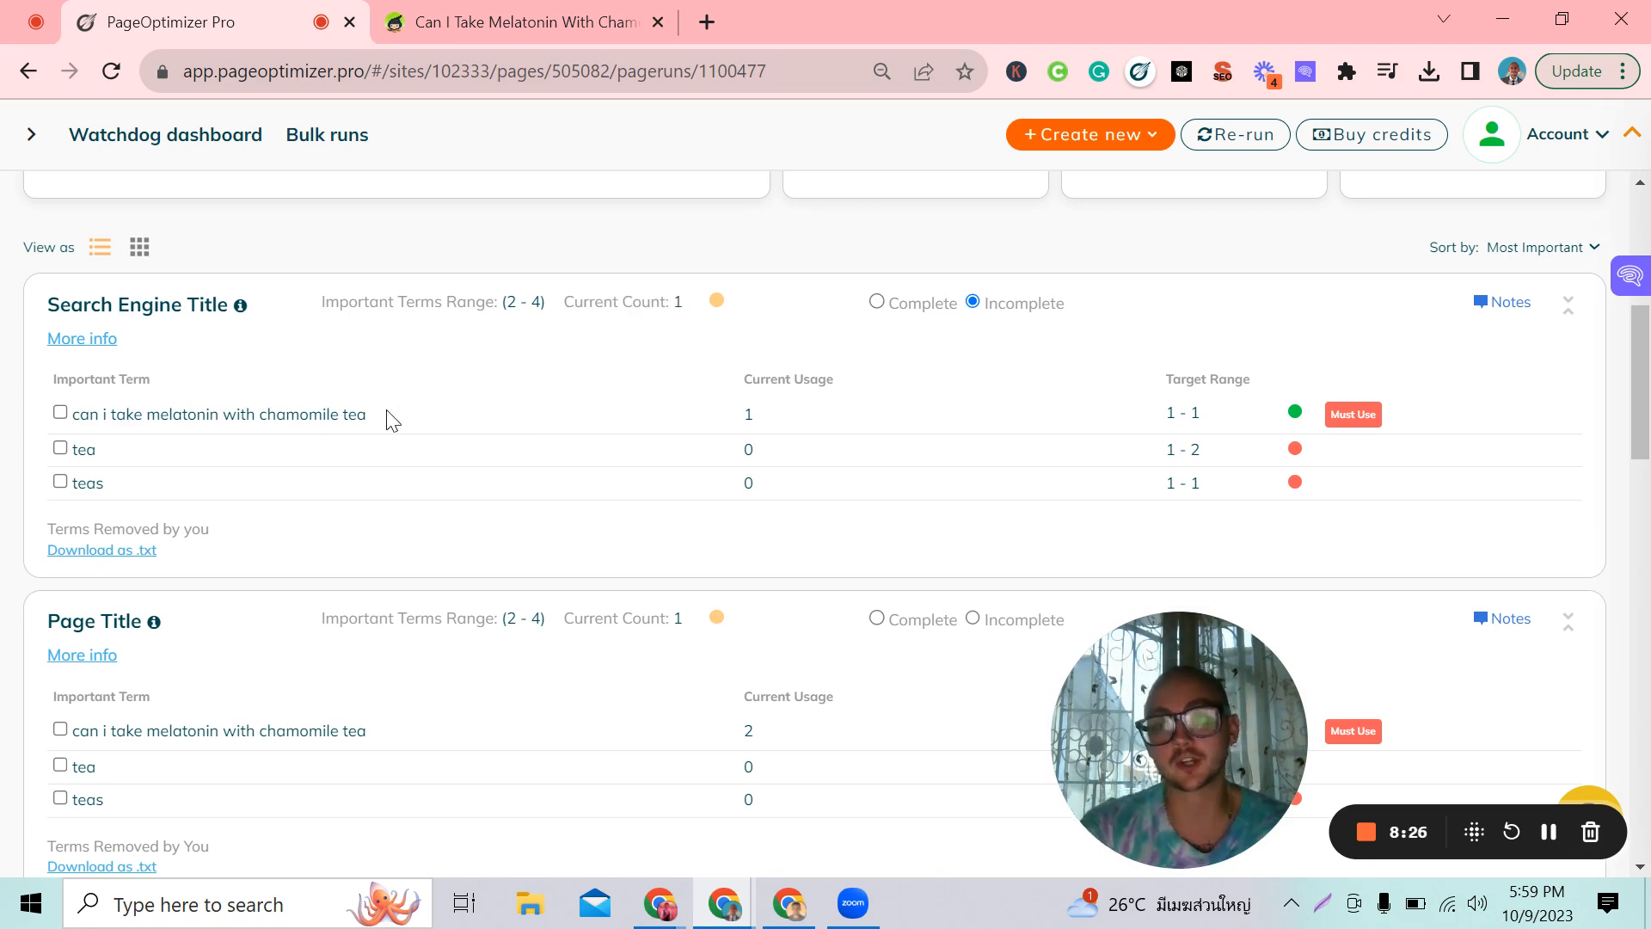
{"action": "left_click_drag", "start_coordinate": [387, 416], "coordinate": [101, 400]}
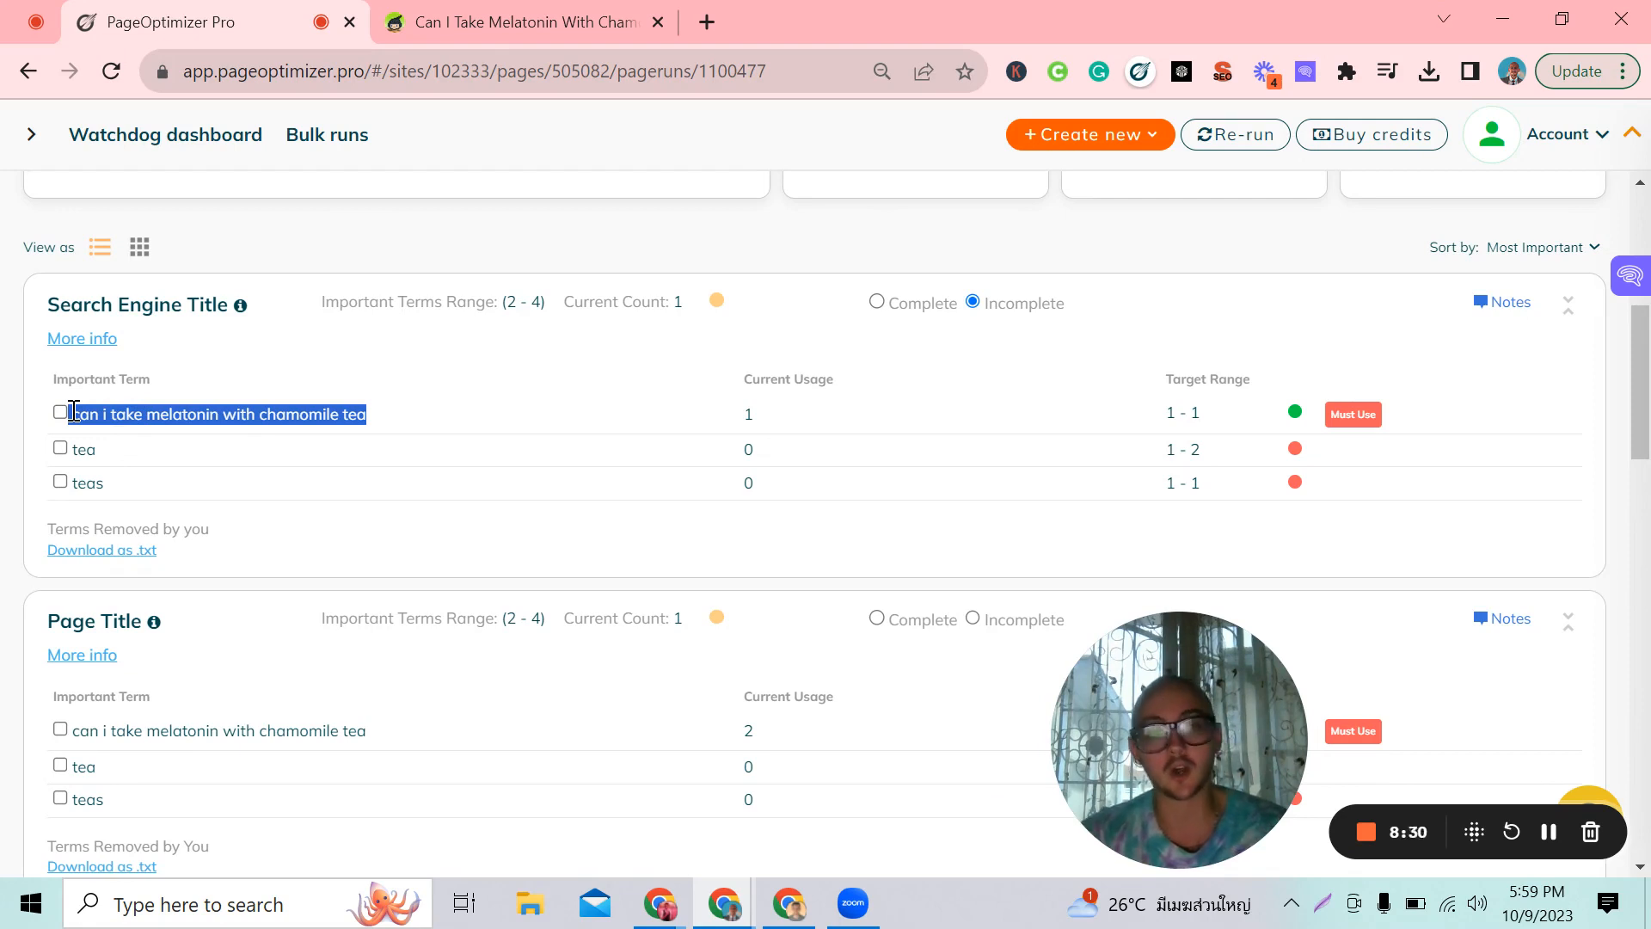
{"action": "left_click", "coordinate": [465, 350]}
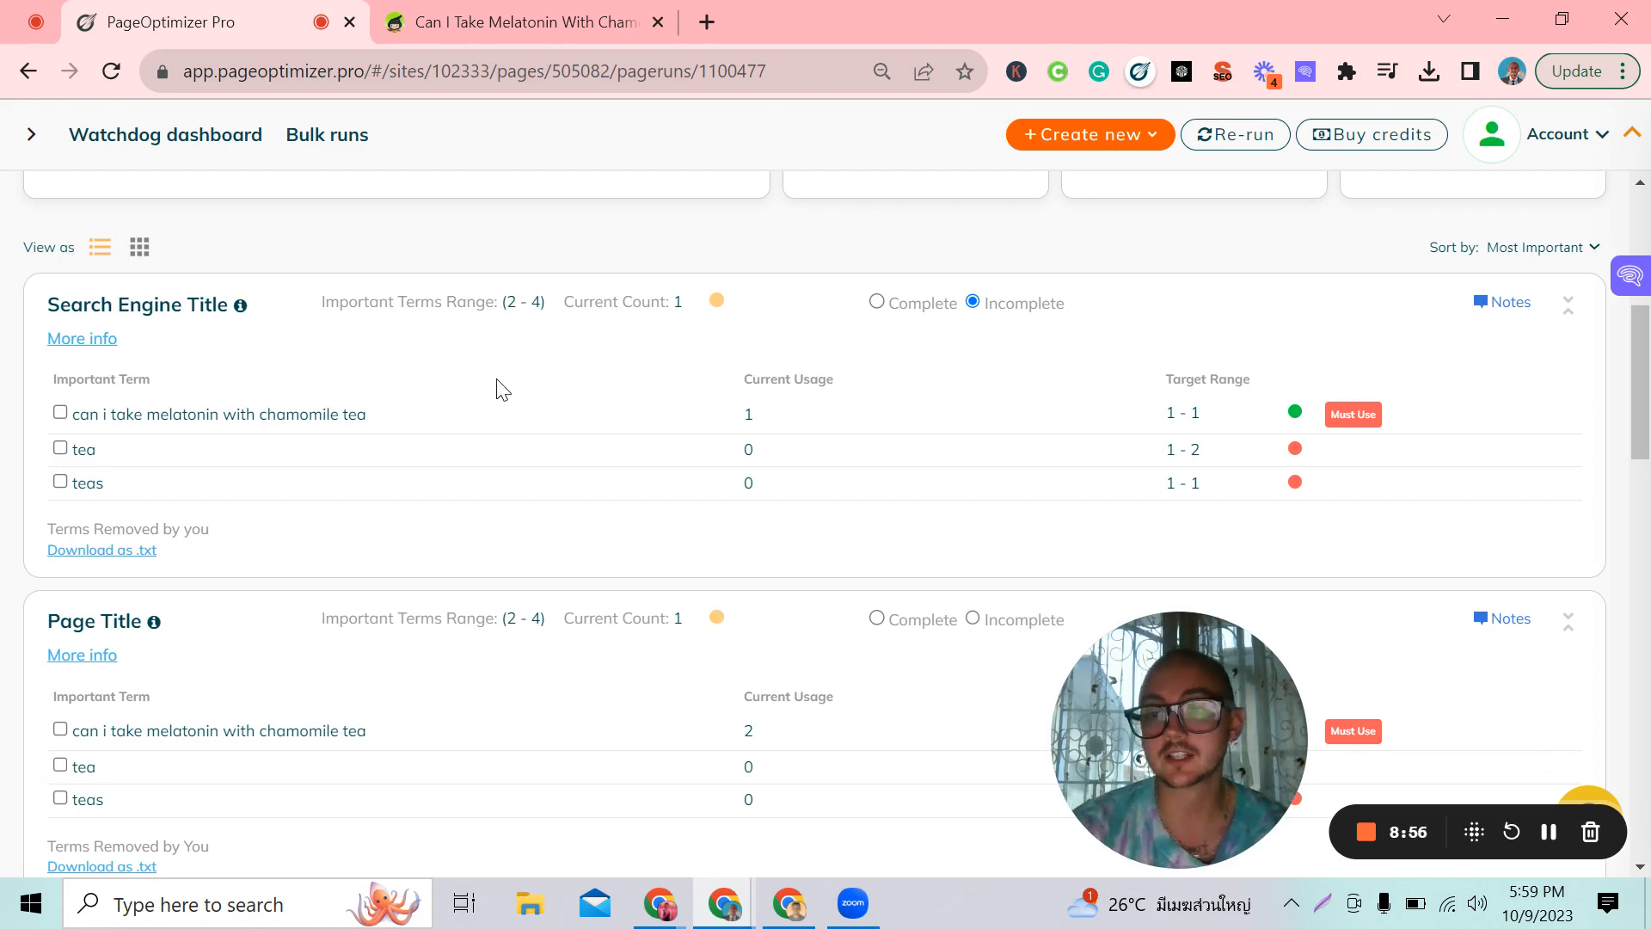
- Compare the exact keyword's entries in the Search Engine Title and Page Title sections
{"action": "scroll", "coordinate": [542, 430], "scroll_direction": "up", "scroll_amount": 5}
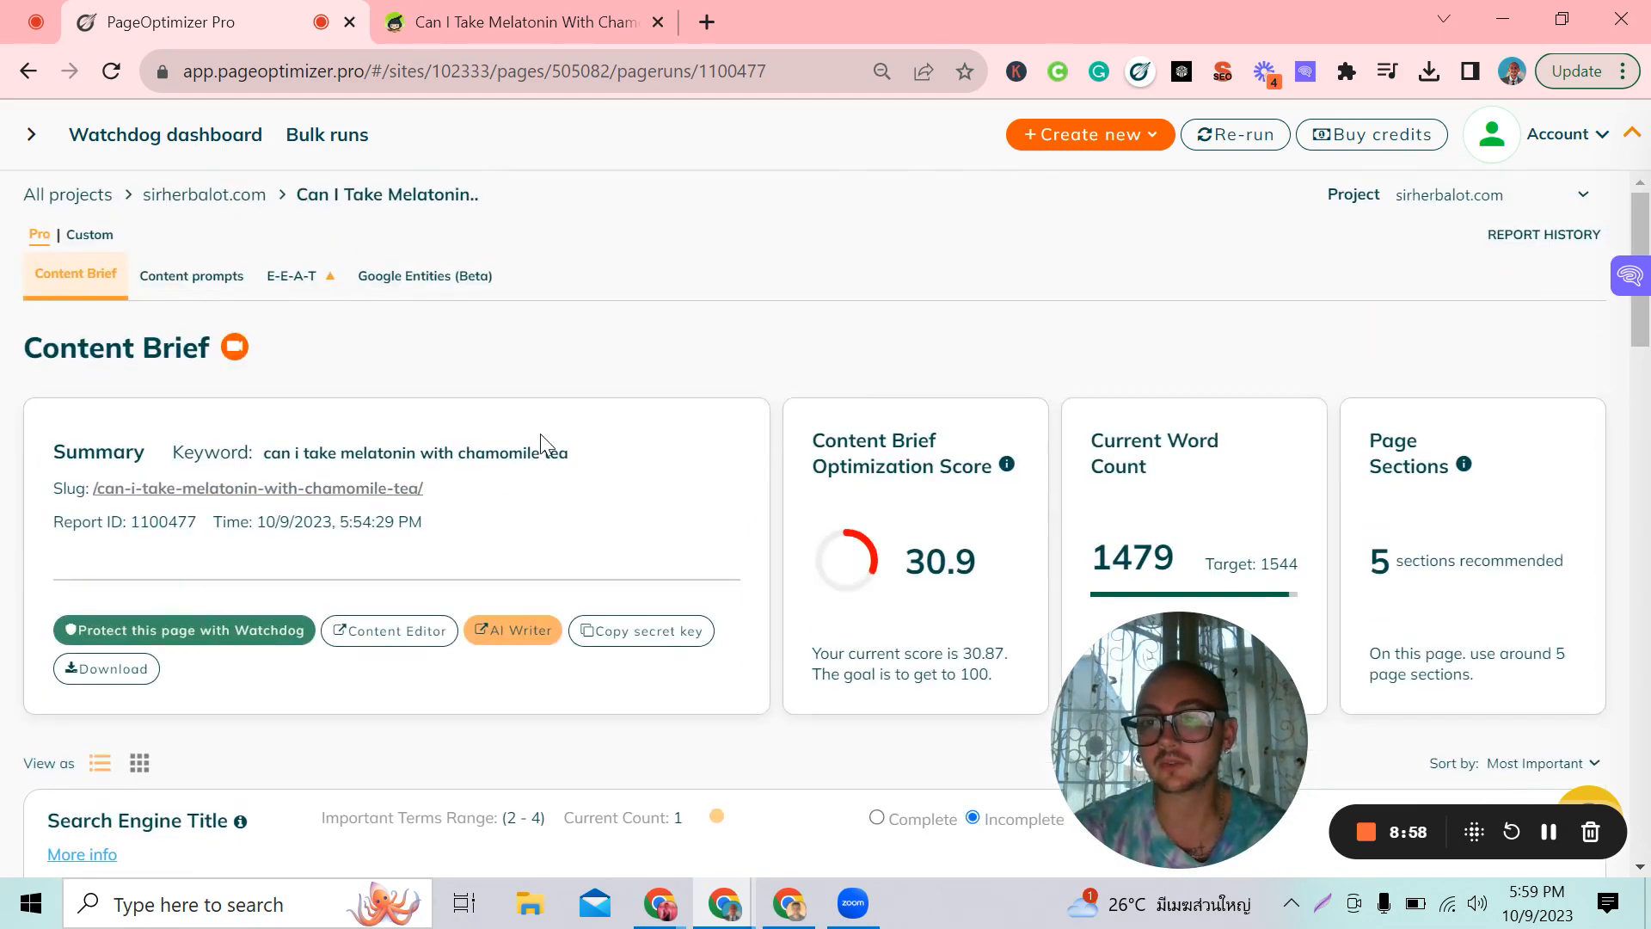
{"action": "scroll", "coordinate": [616, 406], "scroll_direction": "down", "scroll_amount": 6}
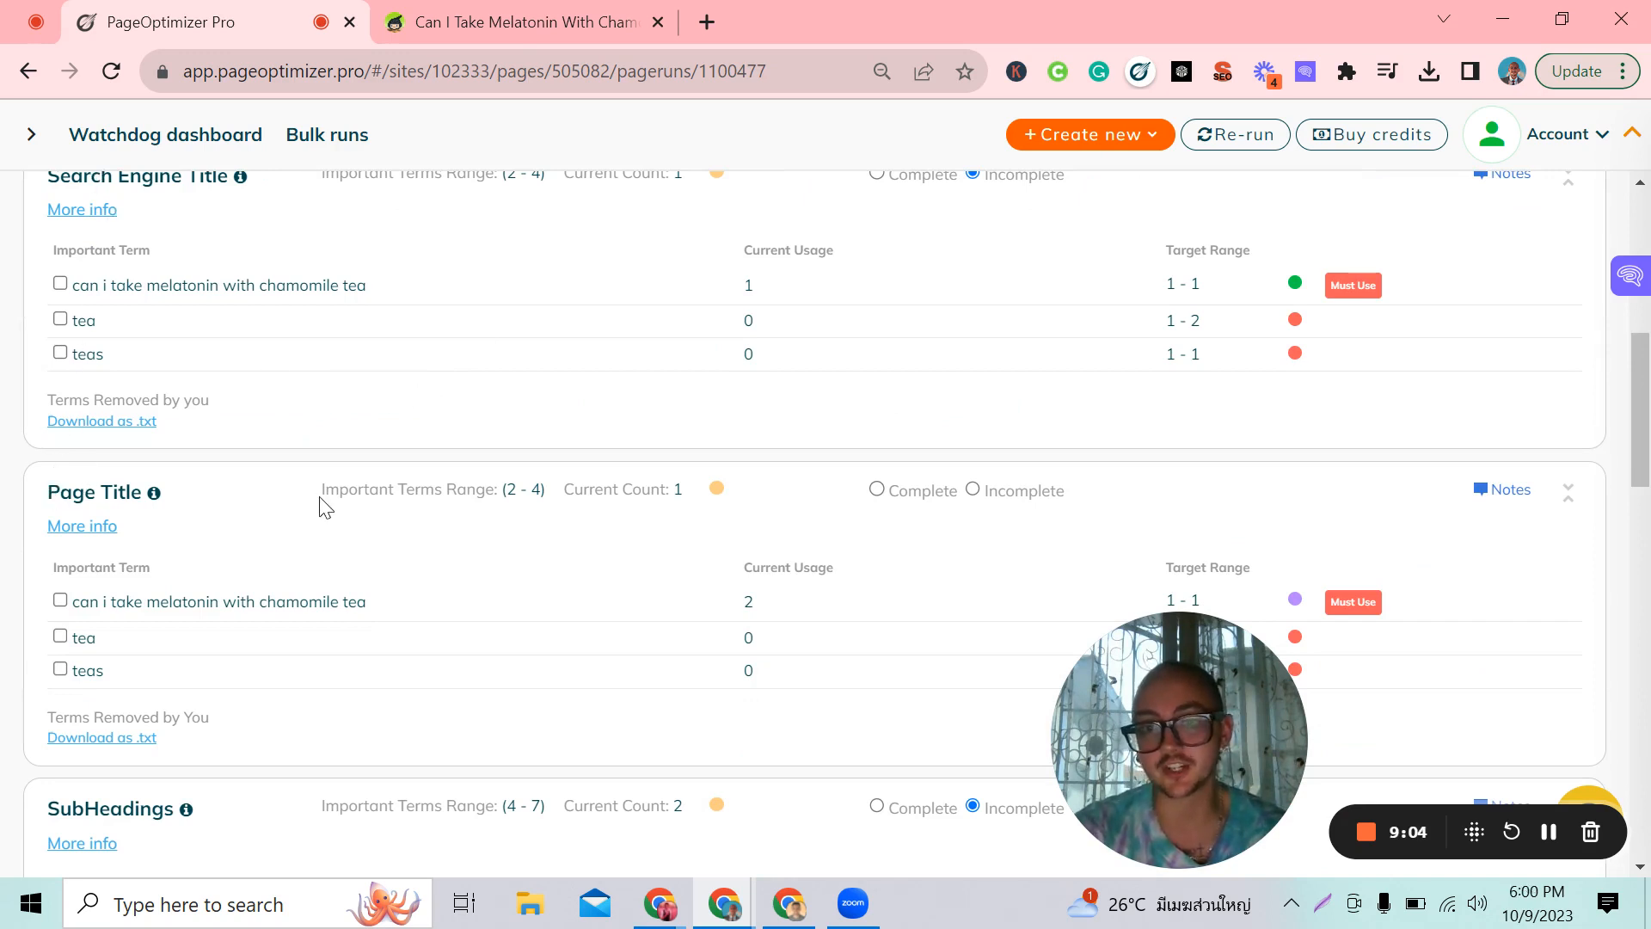
{"action": "scroll", "coordinate": [323, 508], "scroll_direction": "down", "scroll_amount": 3}
{"action": "scroll", "coordinate": [323, 507], "scroll_direction": "up", "scroll_amount": 3}
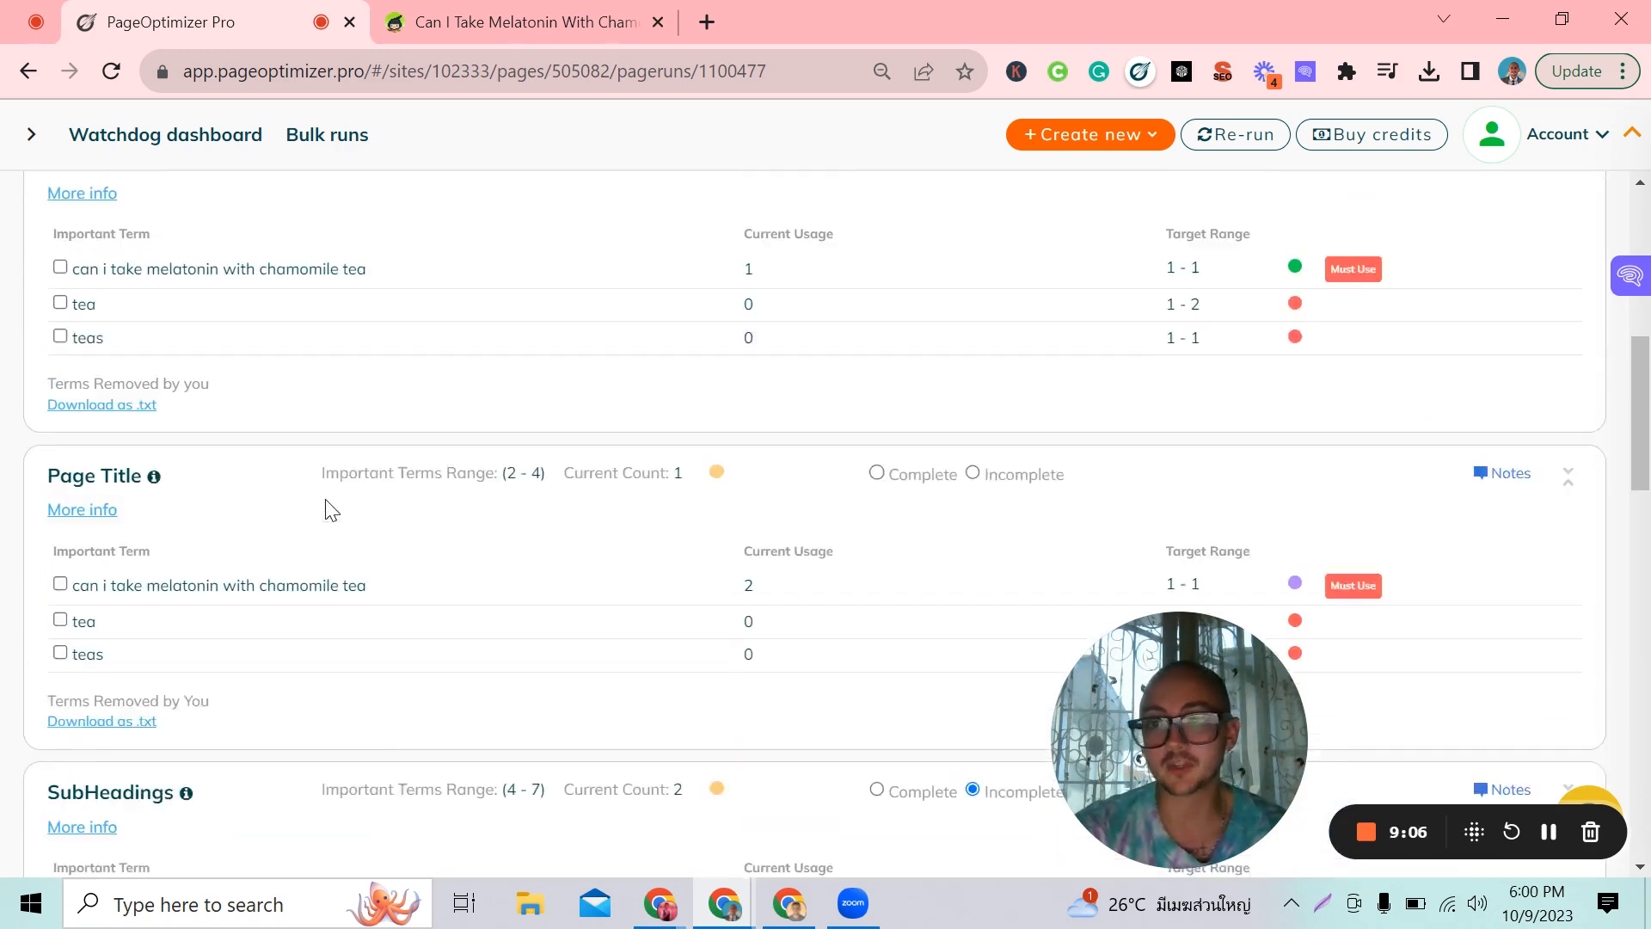
{"action": "left_click_drag", "start_coordinate": [71, 284], "coordinate": [398, 302]}
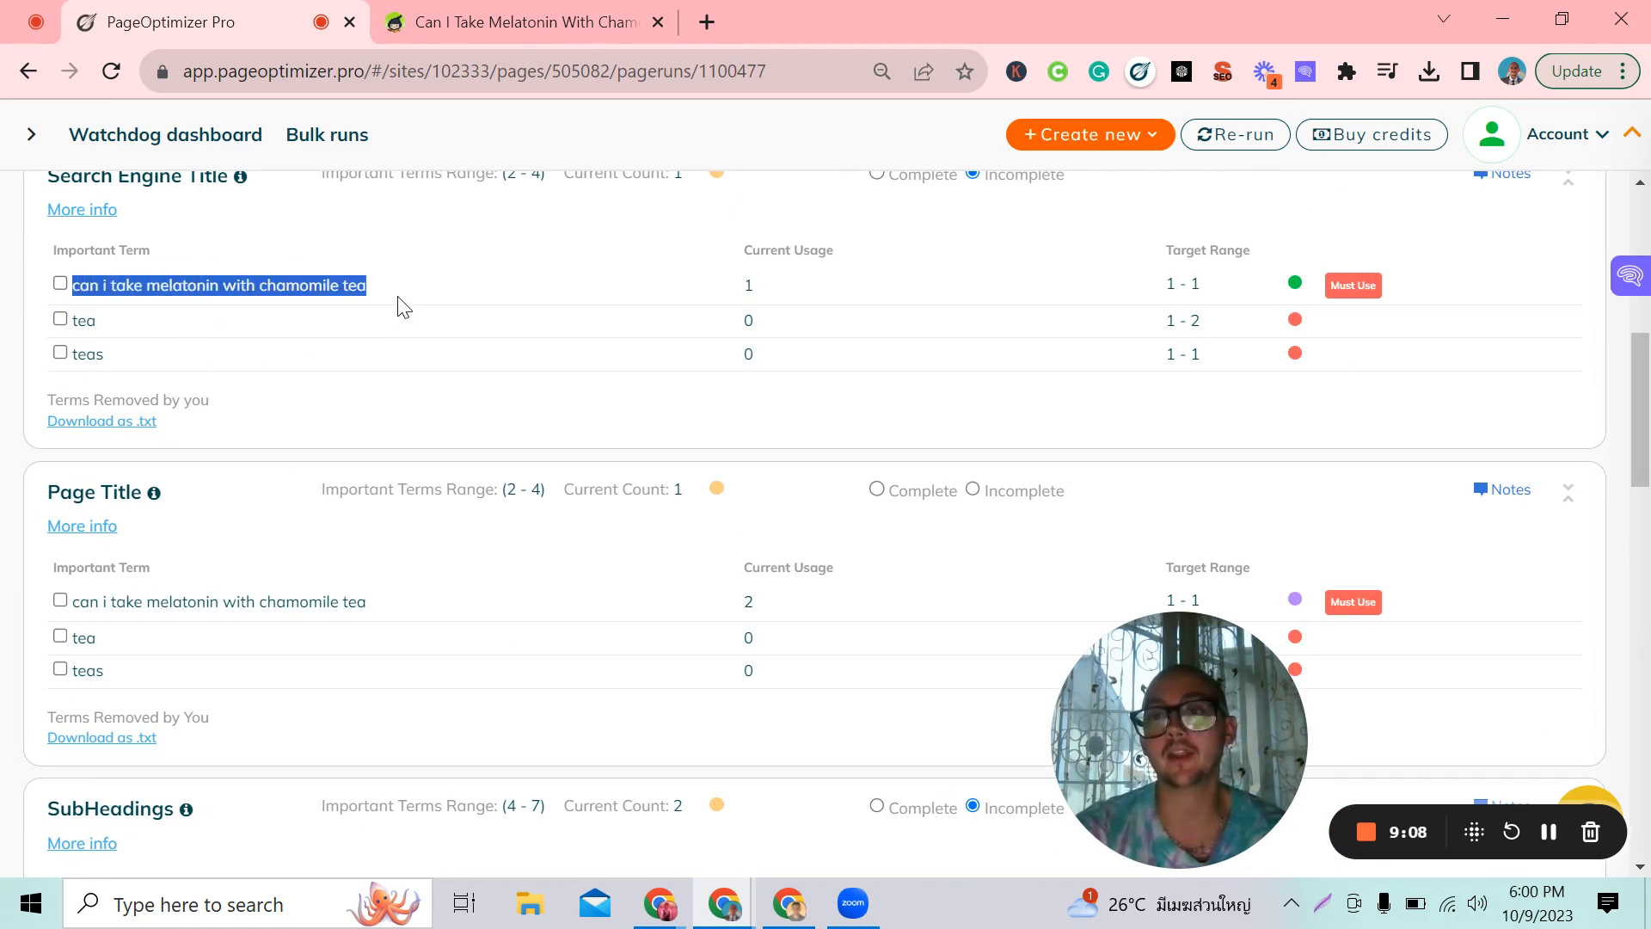
{"action": "left_click_drag", "start_coordinate": [389, 607], "coordinate": [82, 578]}
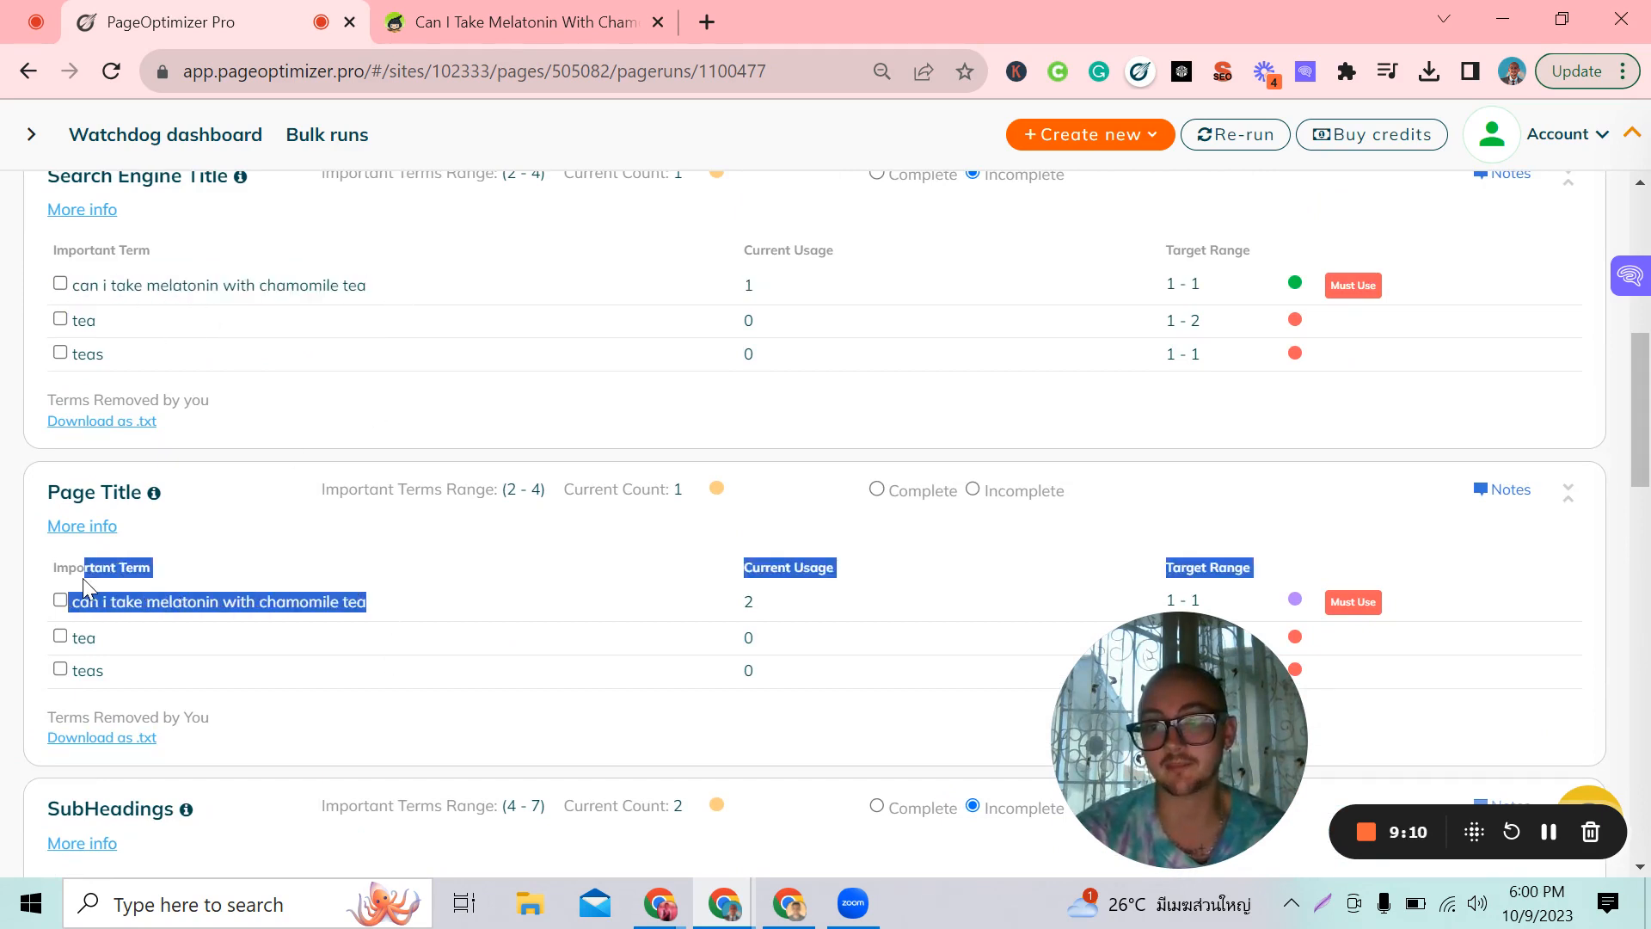
{"action": "left_click", "coordinate": [12, 461]}
- Review the SubHeadings section's important terms, target ranges and overall important terms range
{"action": "scroll", "coordinate": [14, 518], "scroll_direction": "down", "scroll_amount": 1}
{"action": "scroll", "coordinate": [14, 526], "scroll_direction": "down", "scroll_amount": 6}
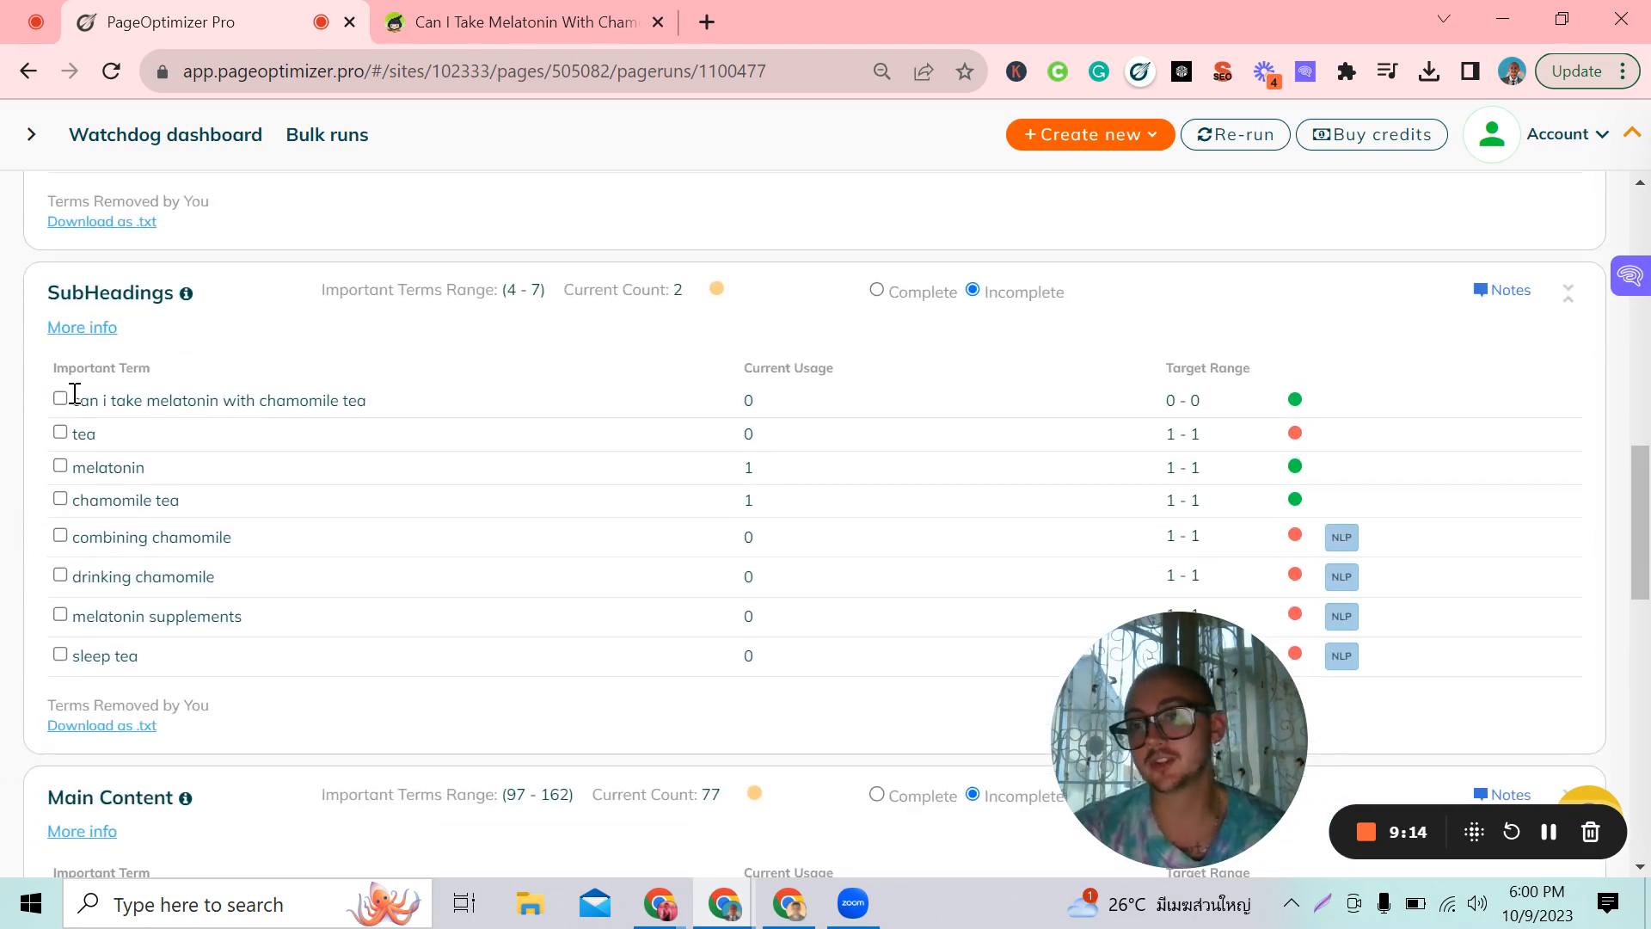
{"action": "left_click_drag", "start_coordinate": [74, 394], "coordinate": [450, 673]}
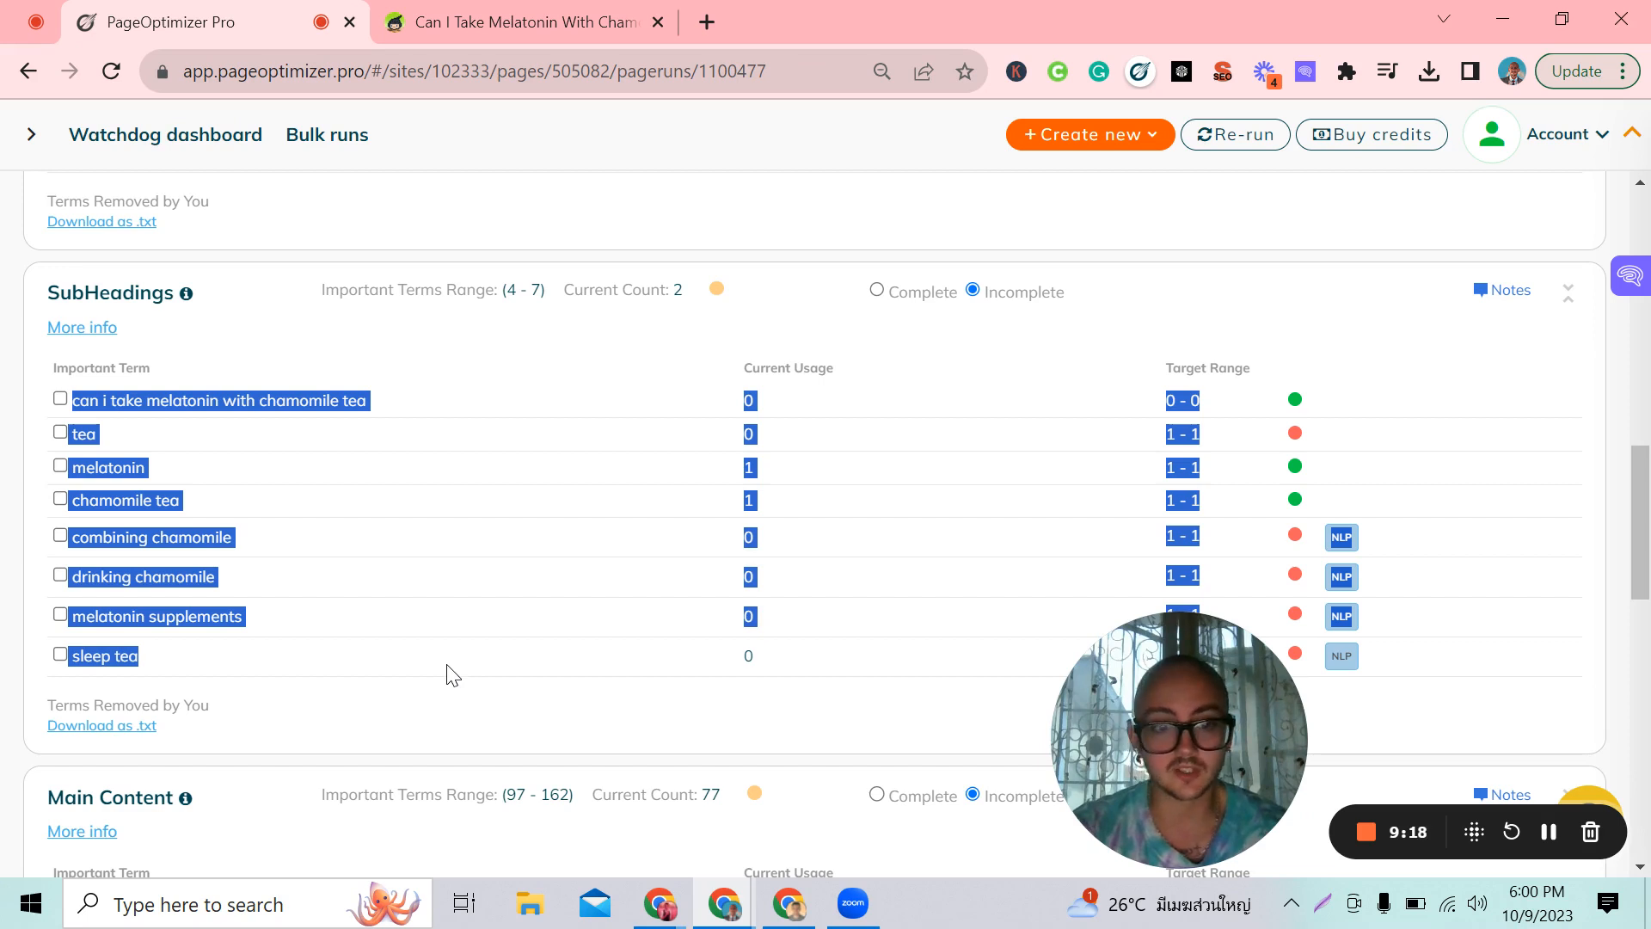
{"action": "left_click", "coordinate": [524, 331]}
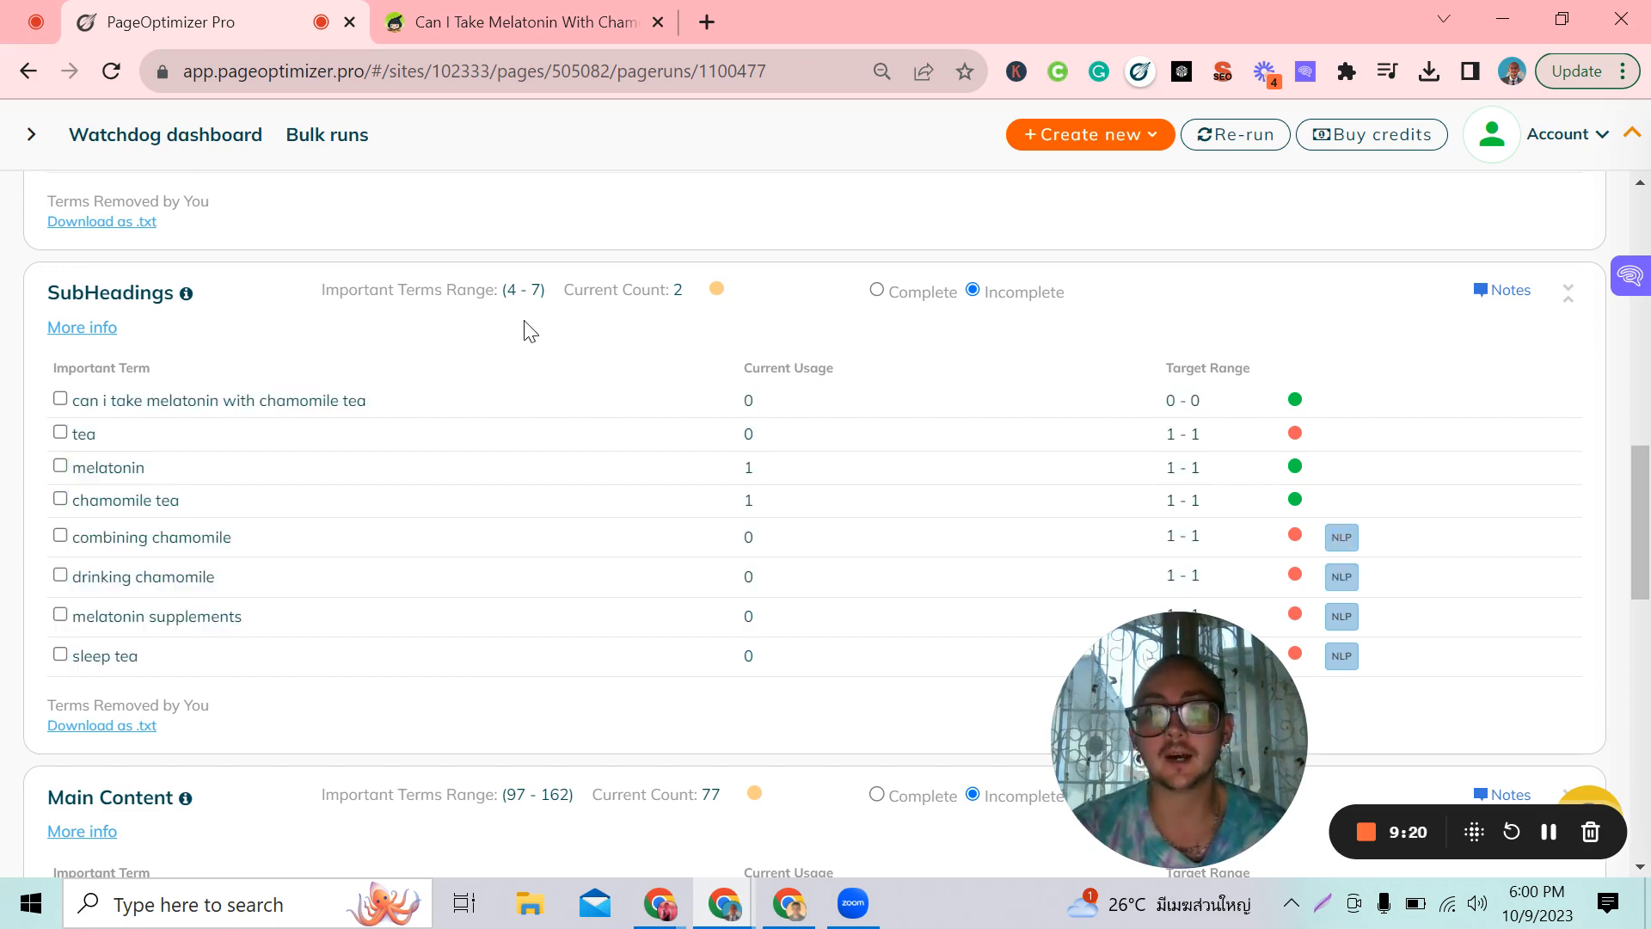
{"action": "left_click_drag", "start_coordinate": [320, 295], "coordinate": [534, 313]}
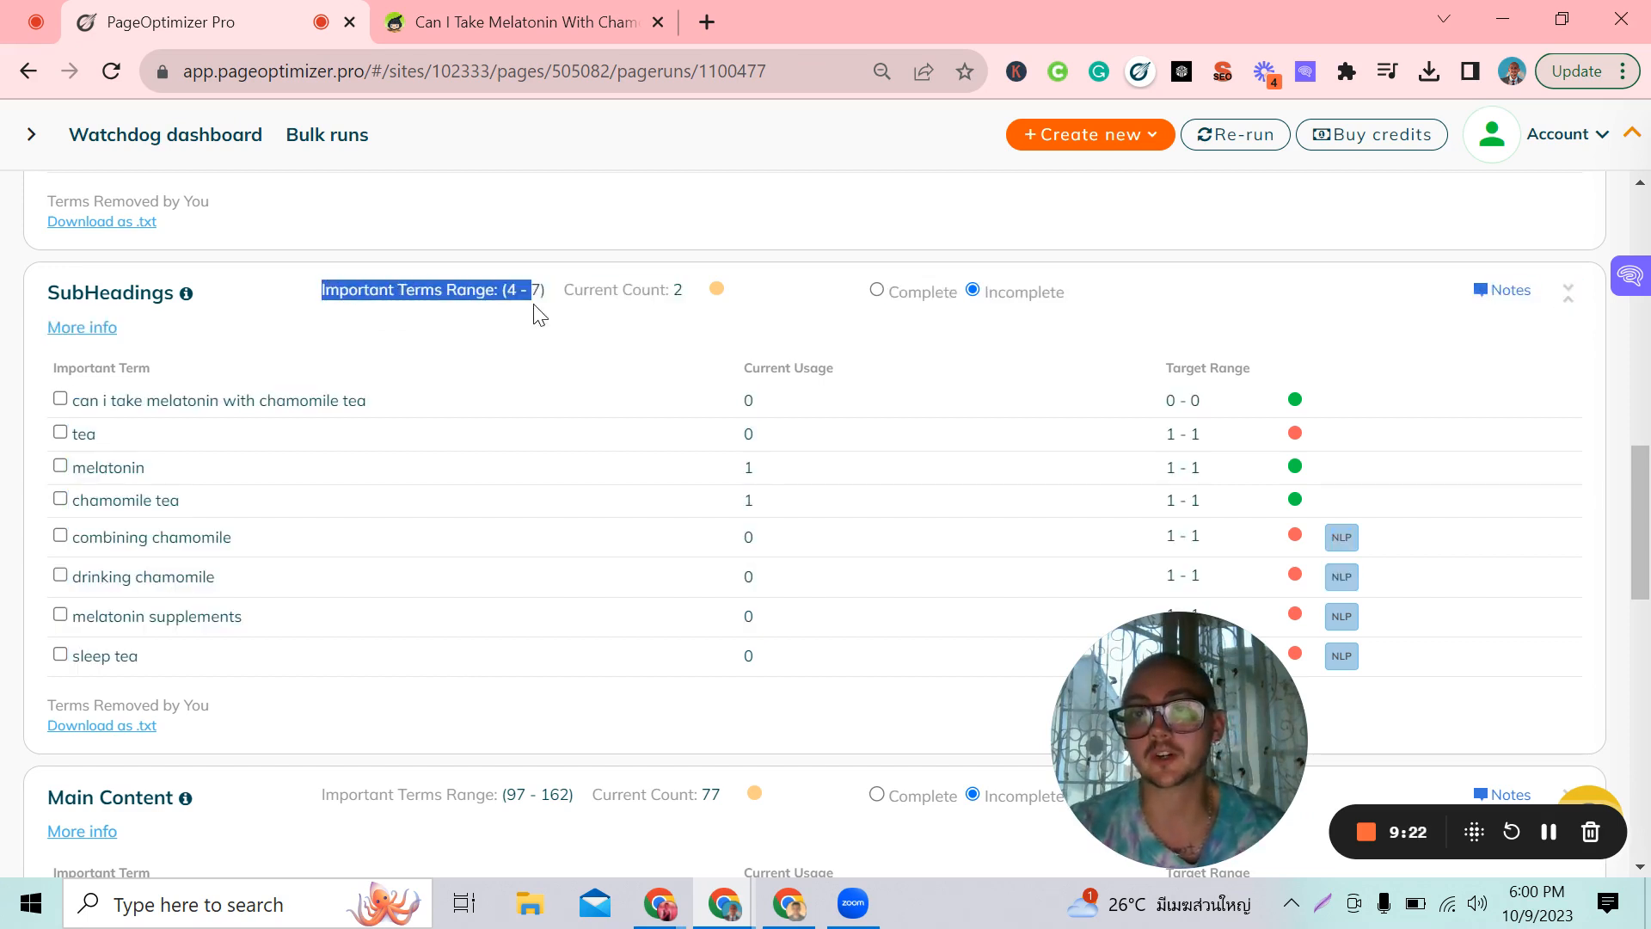
{"action": "left_click", "coordinate": [721, 301]}
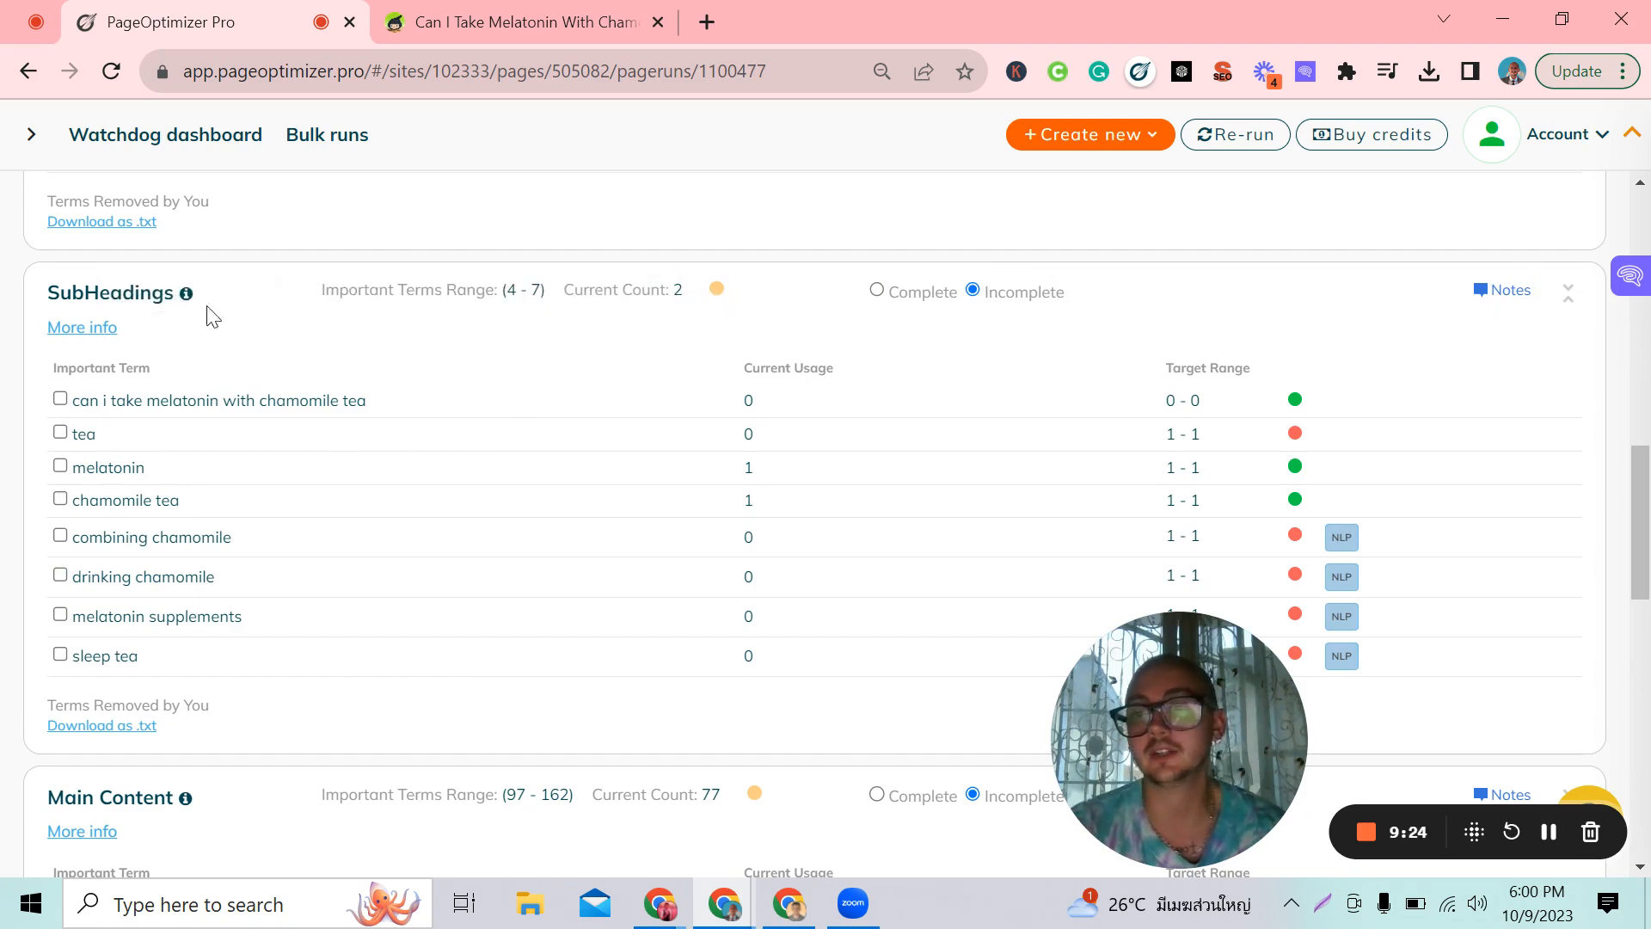
- Survey the Content Brief's sections in order, from Search Engine Title through Page Title and SubHeadings to Main Content
{"action": "scroll", "coordinate": [107, 448], "scroll_direction": "down", "scroll_amount": 6}
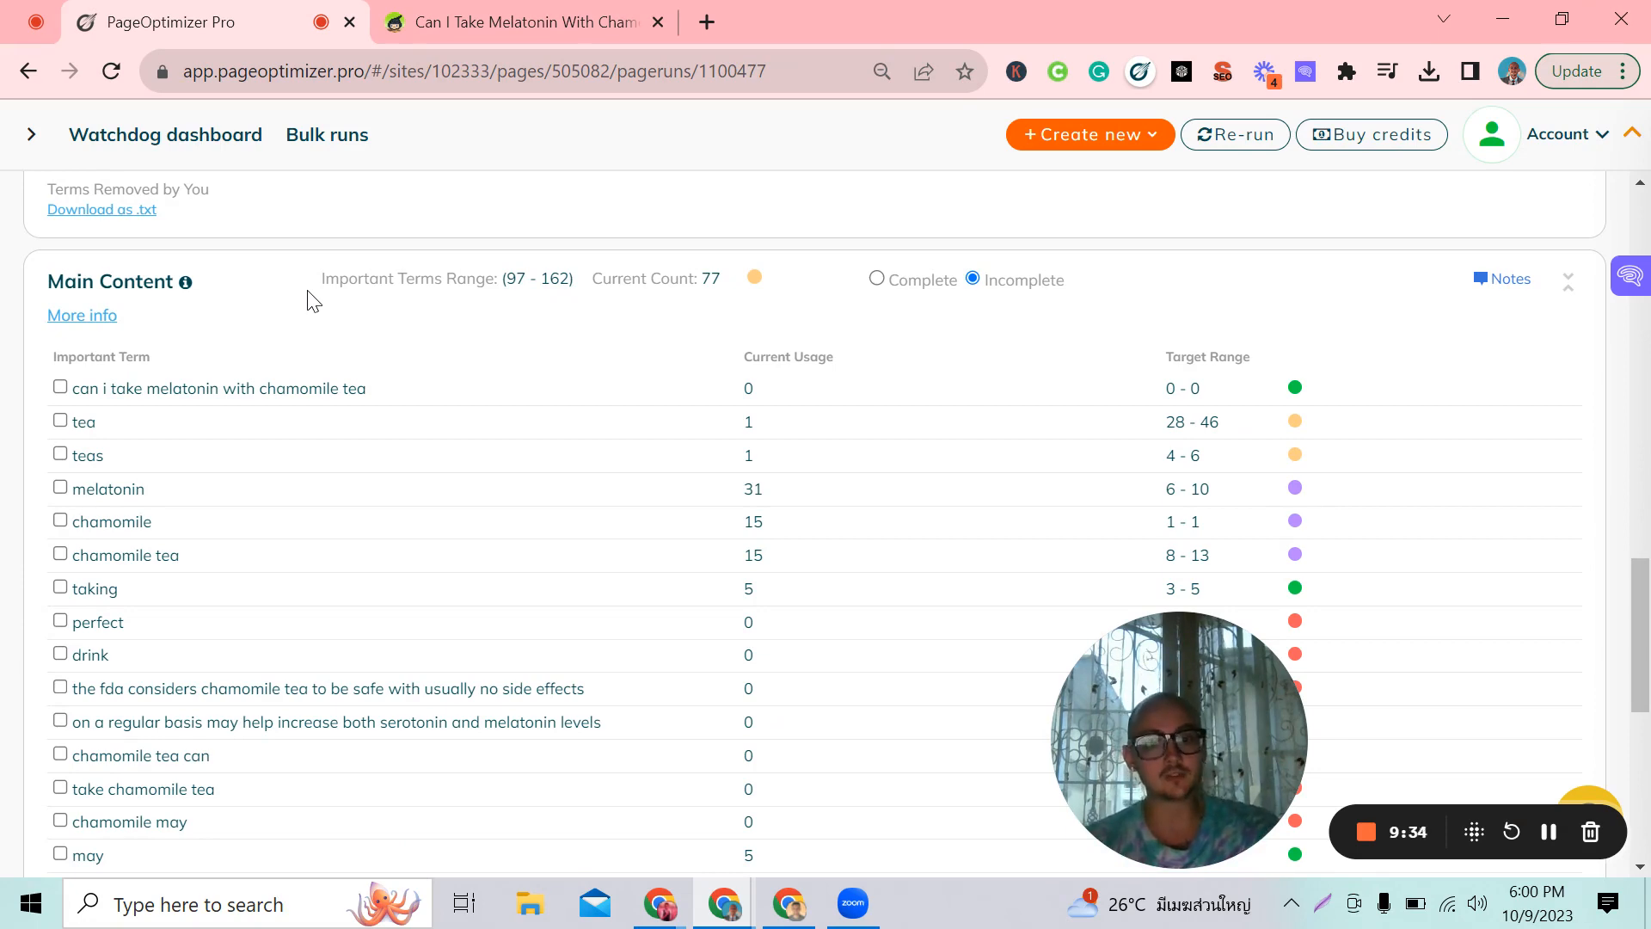
{"action": "scroll", "coordinate": [399, 284], "scroll_direction": "up", "scroll_amount": 15}
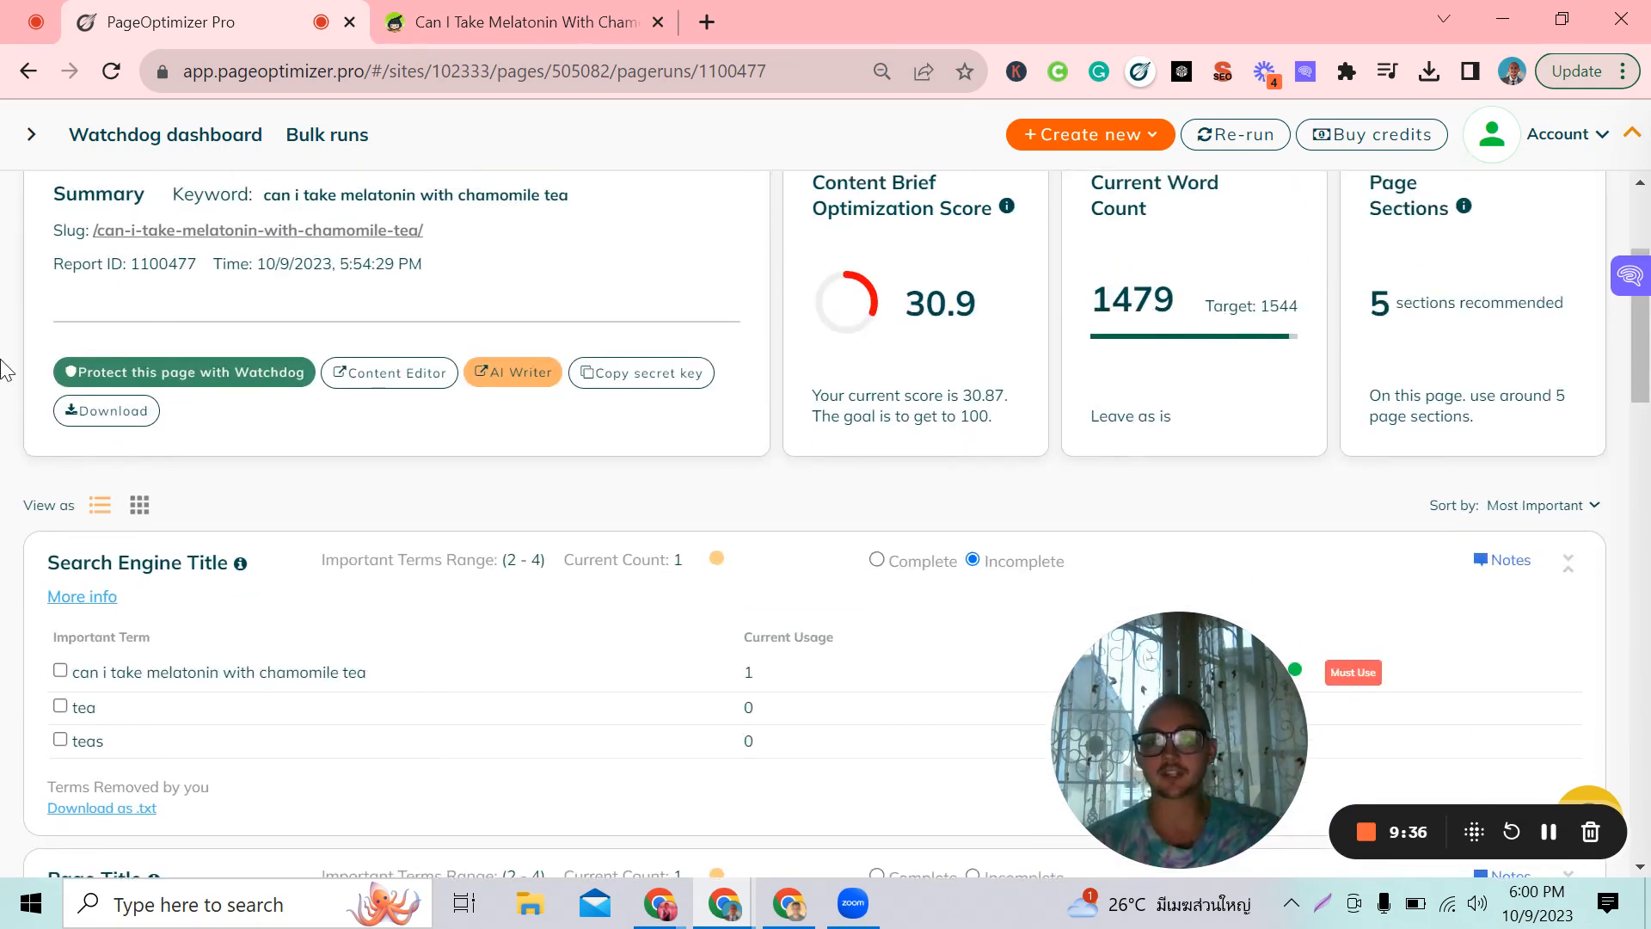
{"action": "scroll", "coordinate": [177, 601], "scroll_direction": "down", "scroll_amount": 3}
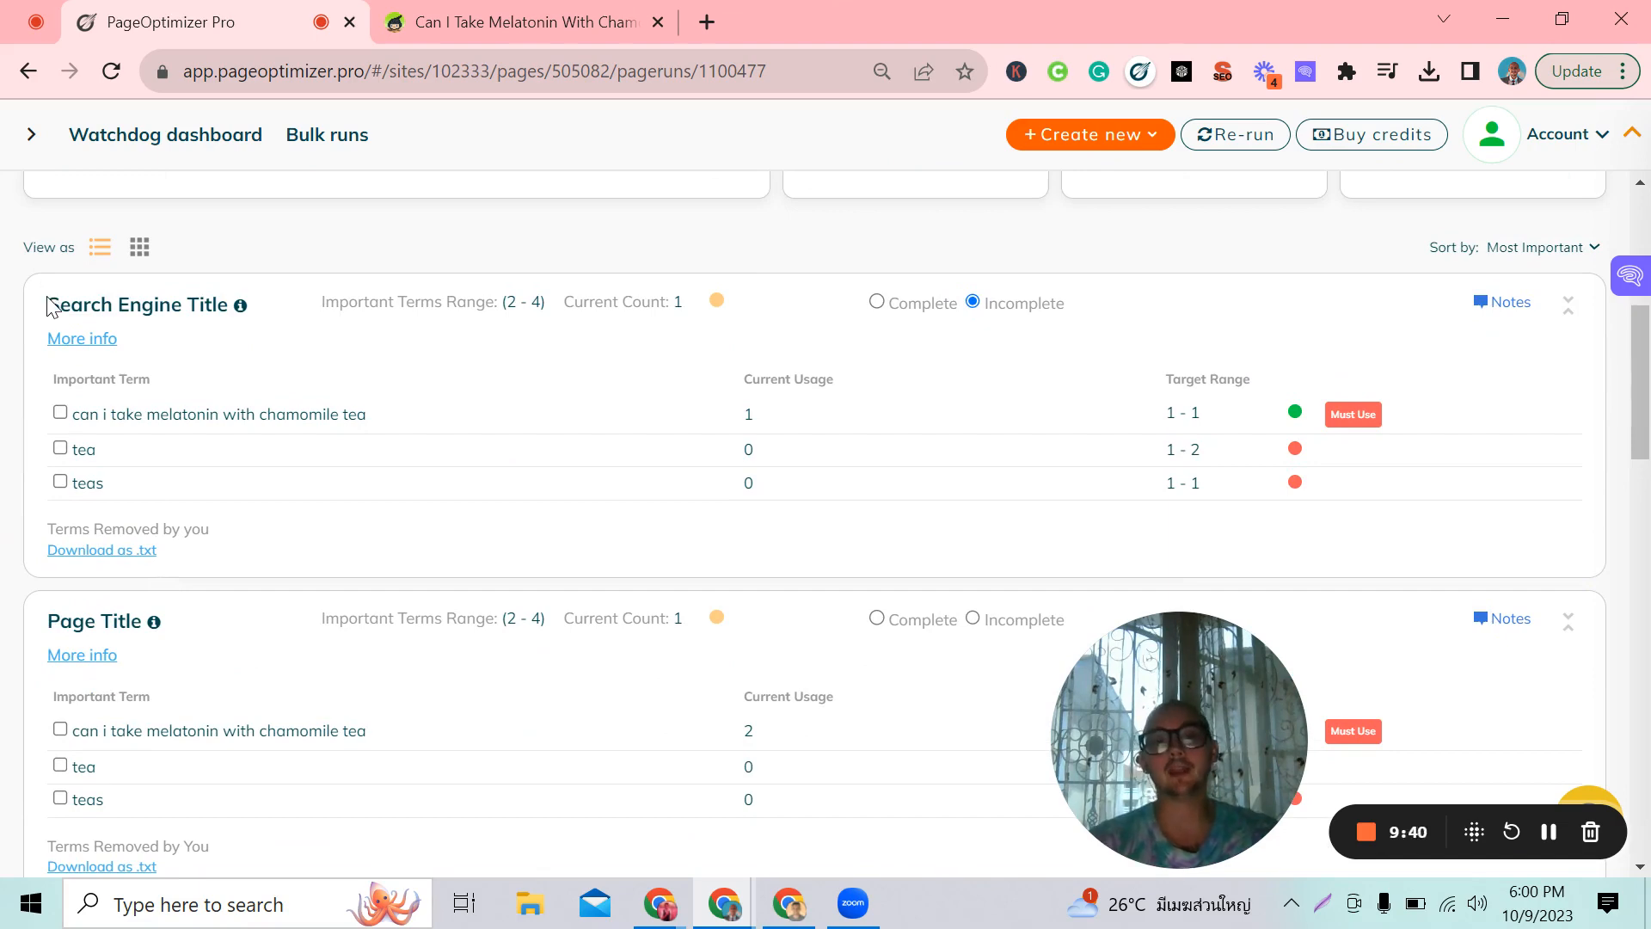
{"action": "scroll", "coordinate": [49, 305], "scroll_direction": "down", "scroll_amount": 5}
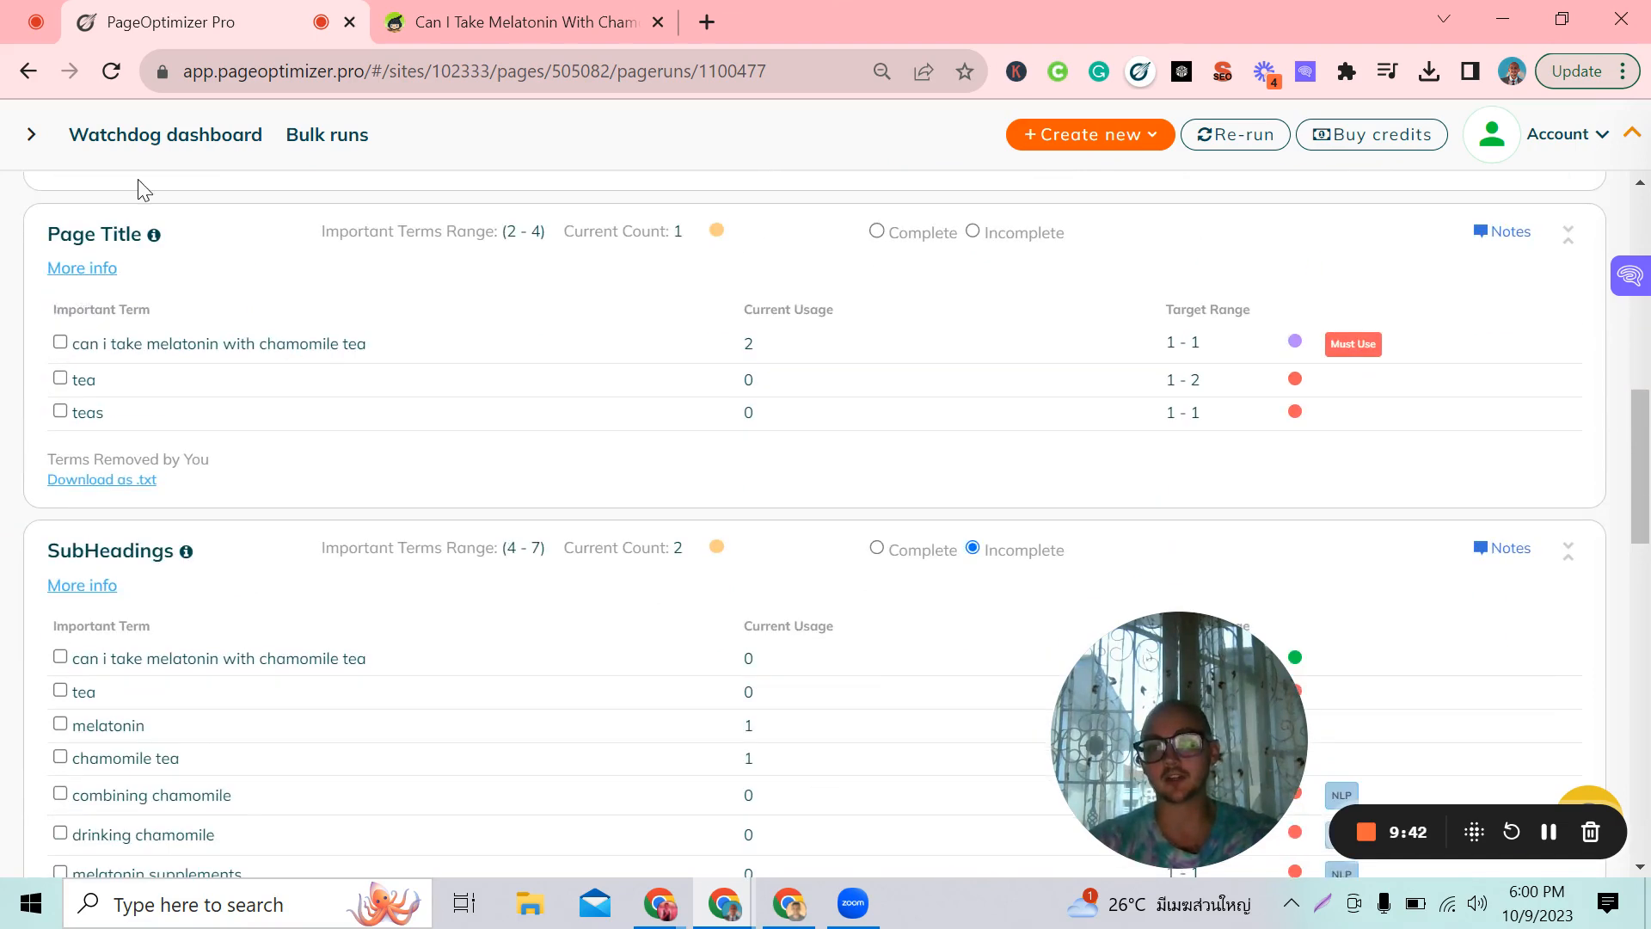
{"action": "scroll", "coordinate": [96, 227], "scroll_direction": "down", "scroll_amount": 5}
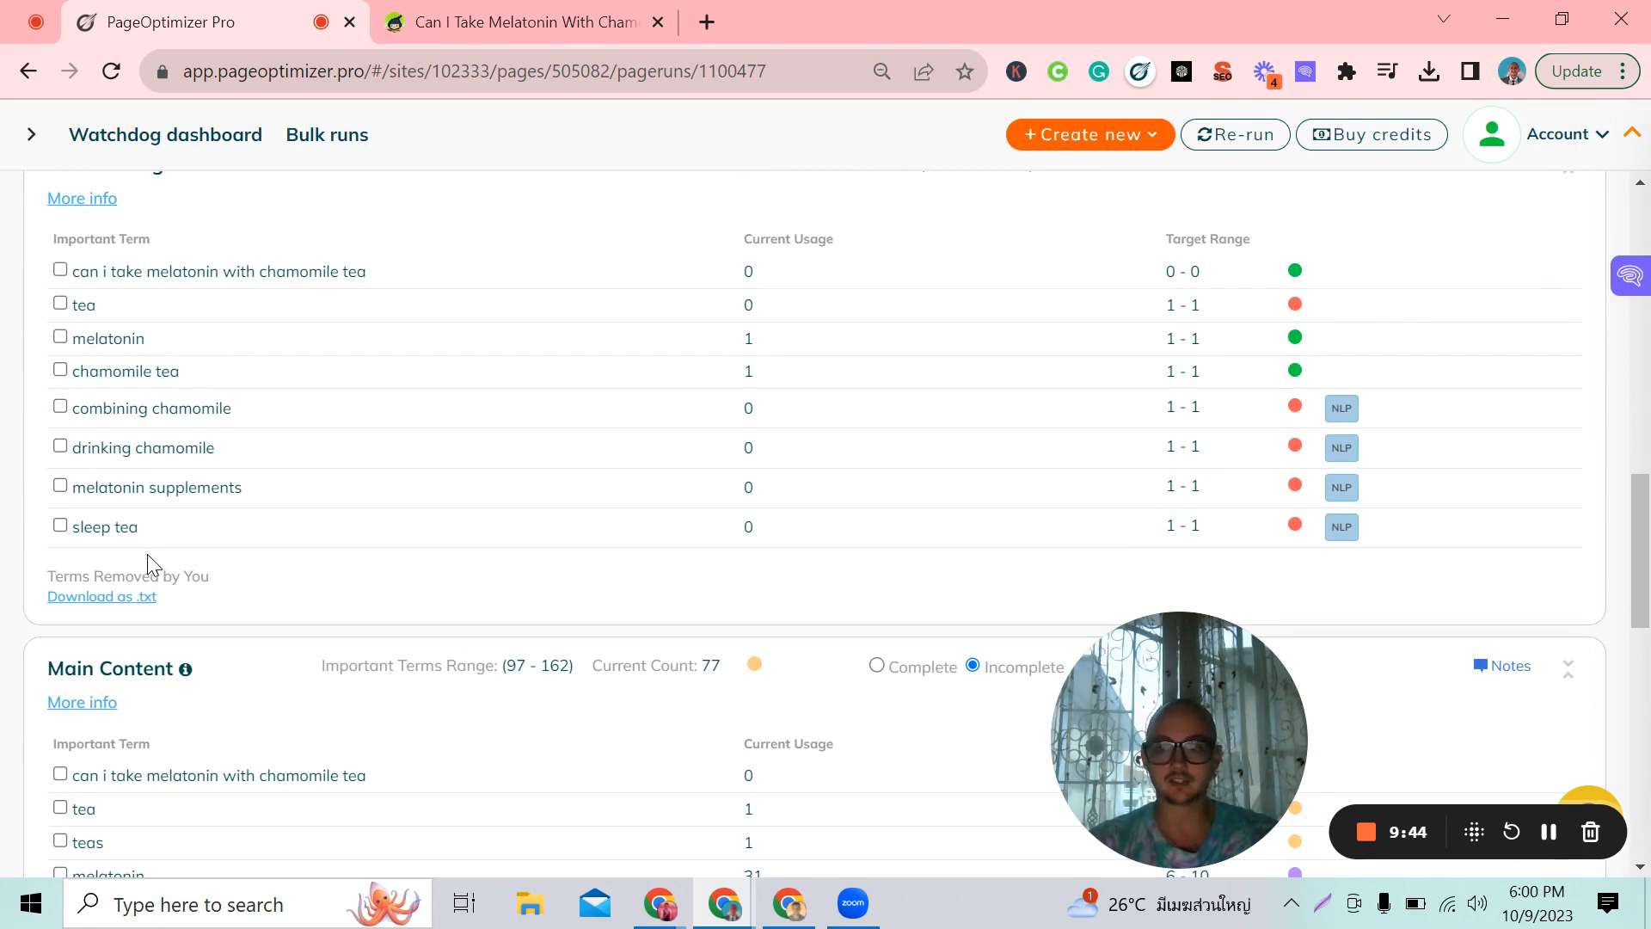
{"action": "scroll", "coordinate": [148, 560], "scroll_direction": "down", "scroll_amount": 3}
{"action": "scroll", "coordinate": [168, 529], "scroll_direction": "up", "scroll_amount": 10}
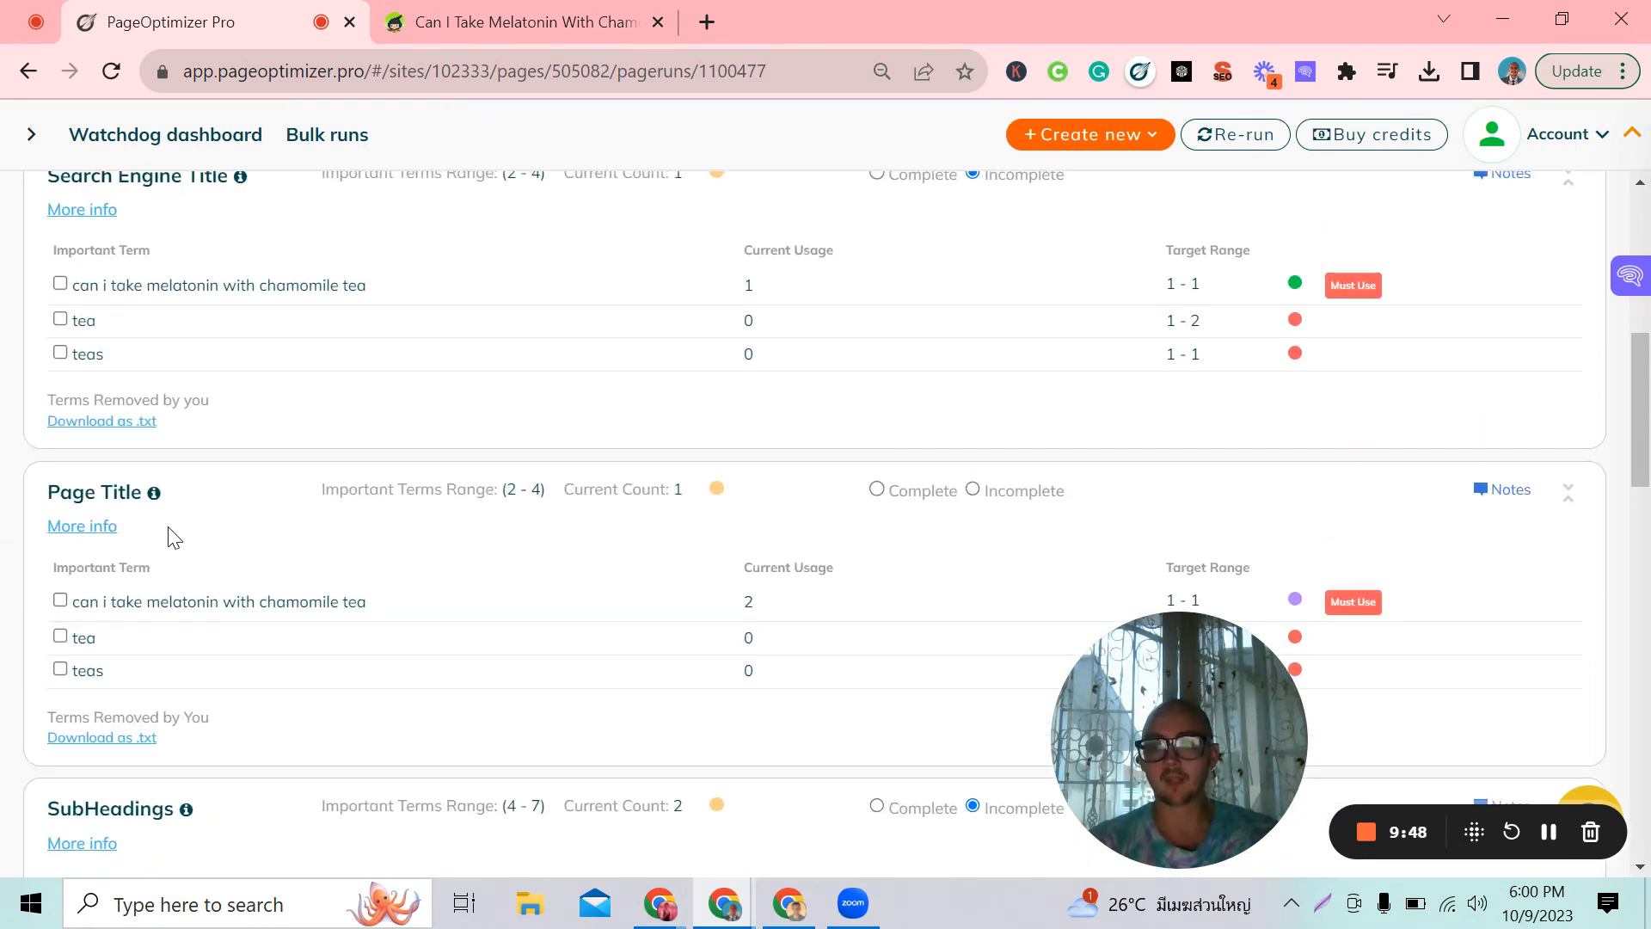
- Re-examine the exact keyword "can i take melatonin with chamomile tea" in the Search Engine Title section
{"action": "scroll", "coordinate": [280, 482], "scroll_direction": "up", "scroll_amount": 2}
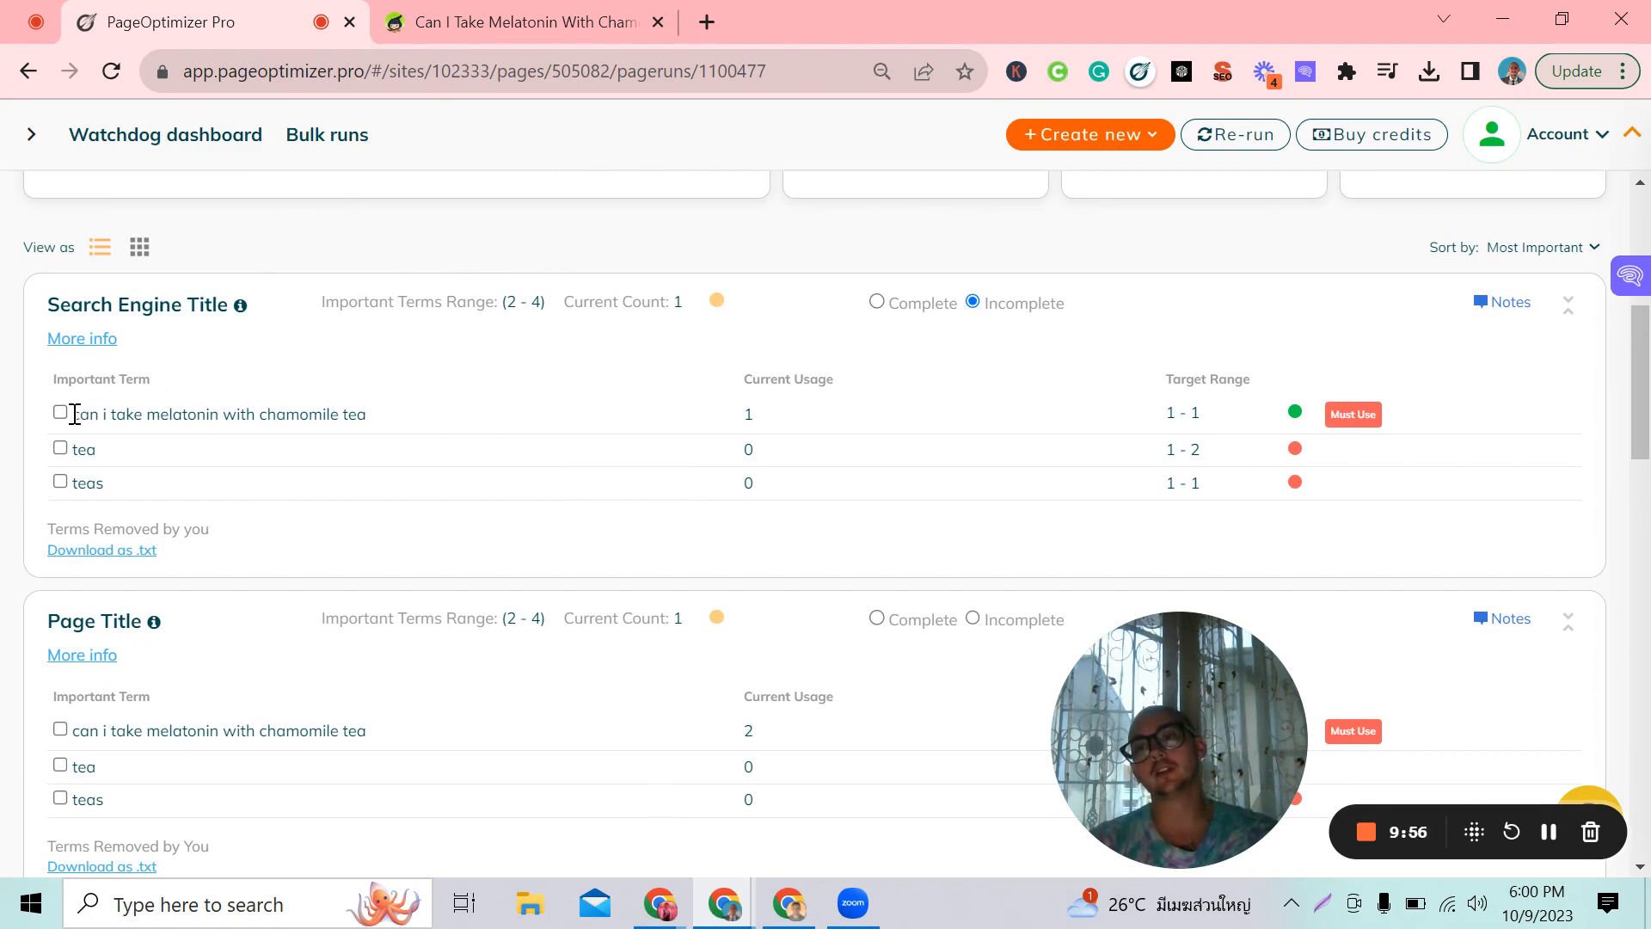
{"action": "left_click_drag", "start_coordinate": [74, 414], "coordinate": [416, 425]}
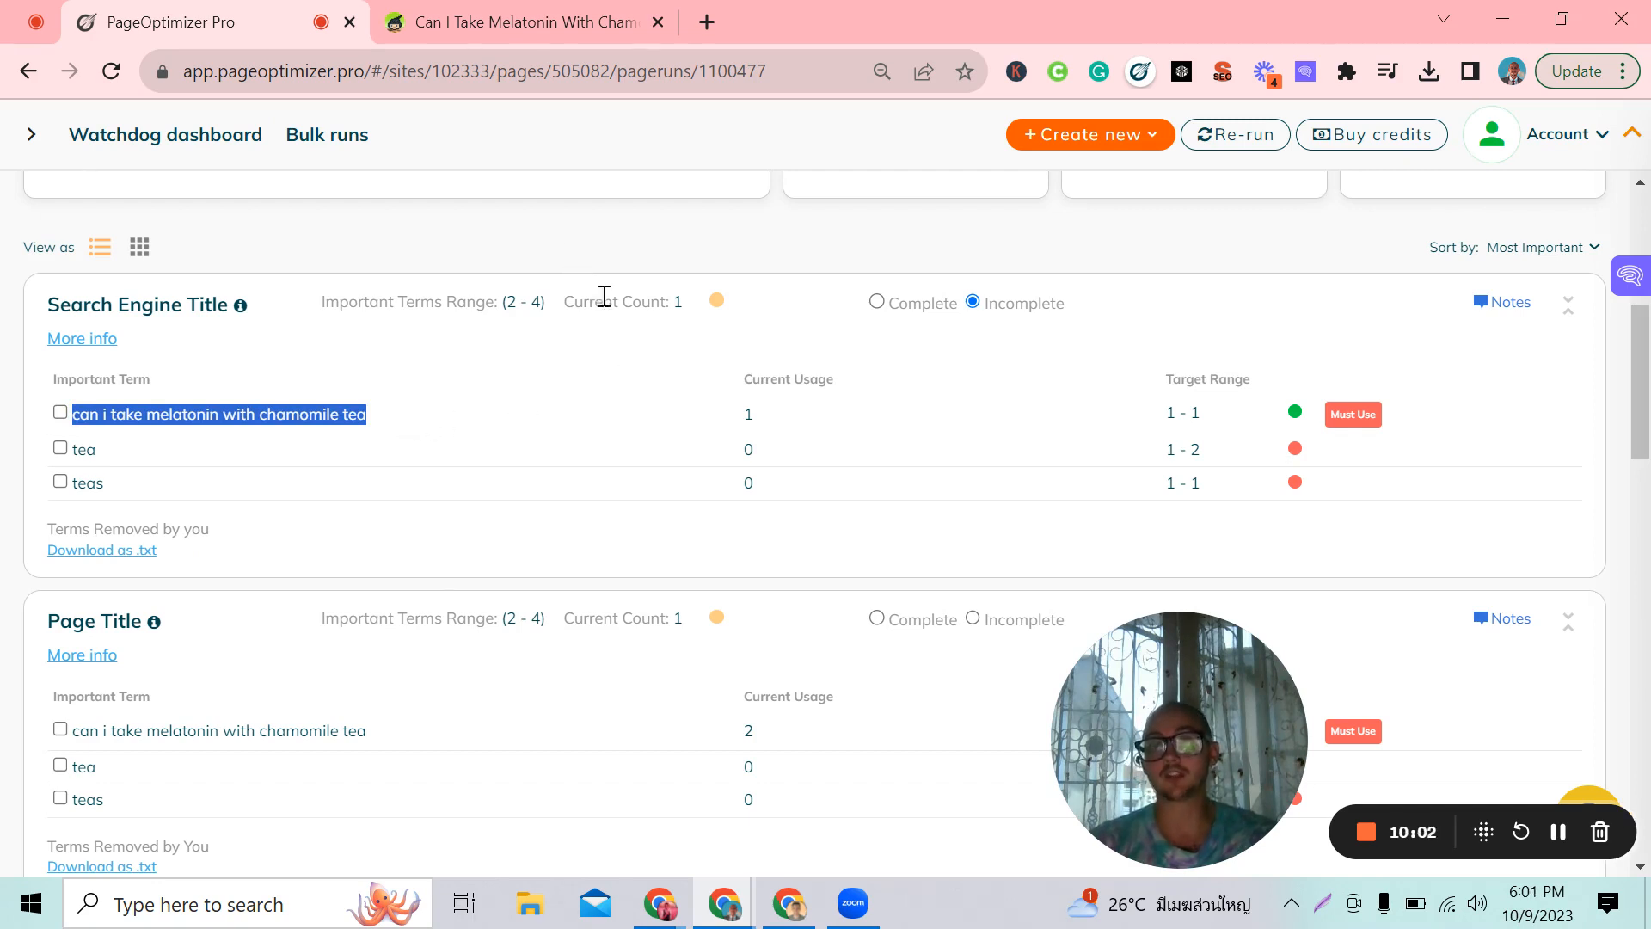
{"action": "left_click", "coordinate": [566, 410]}
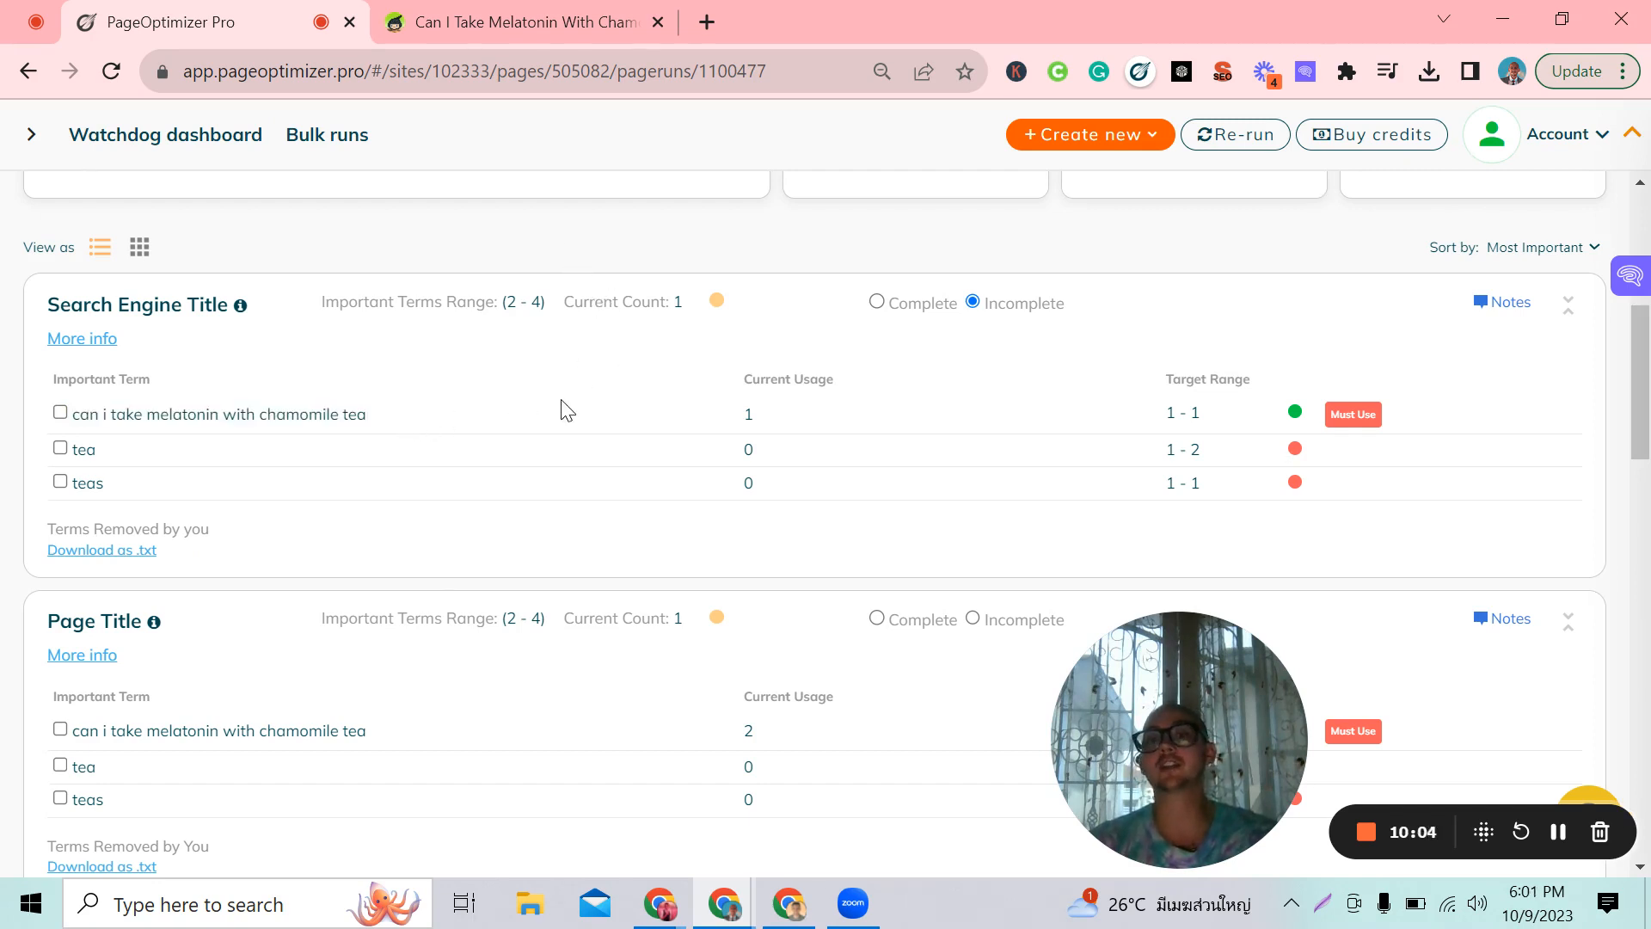
- Review the Main Content section's important terms with their current usage and target ranges
{"action": "scroll", "coordinate": [566, 410], "scroll_direction": "down", "scroll_amount": 12}
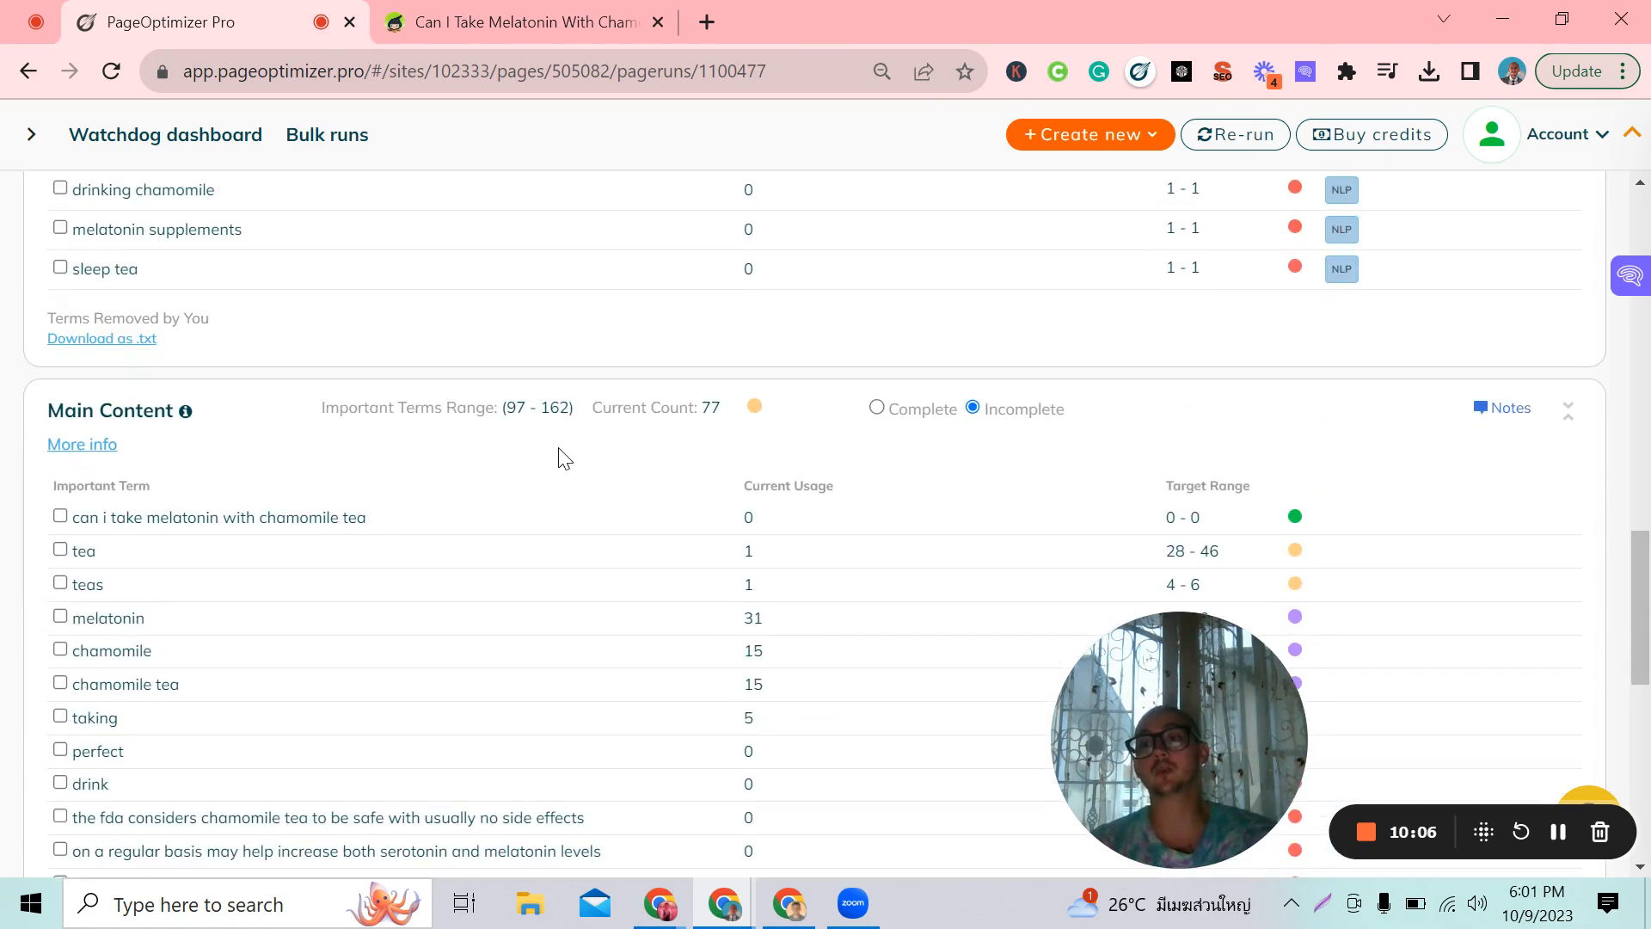
{"action": "scroll", "coordinate": [679, 547], "scroll_direction": "down", "scroll_amount": 2}
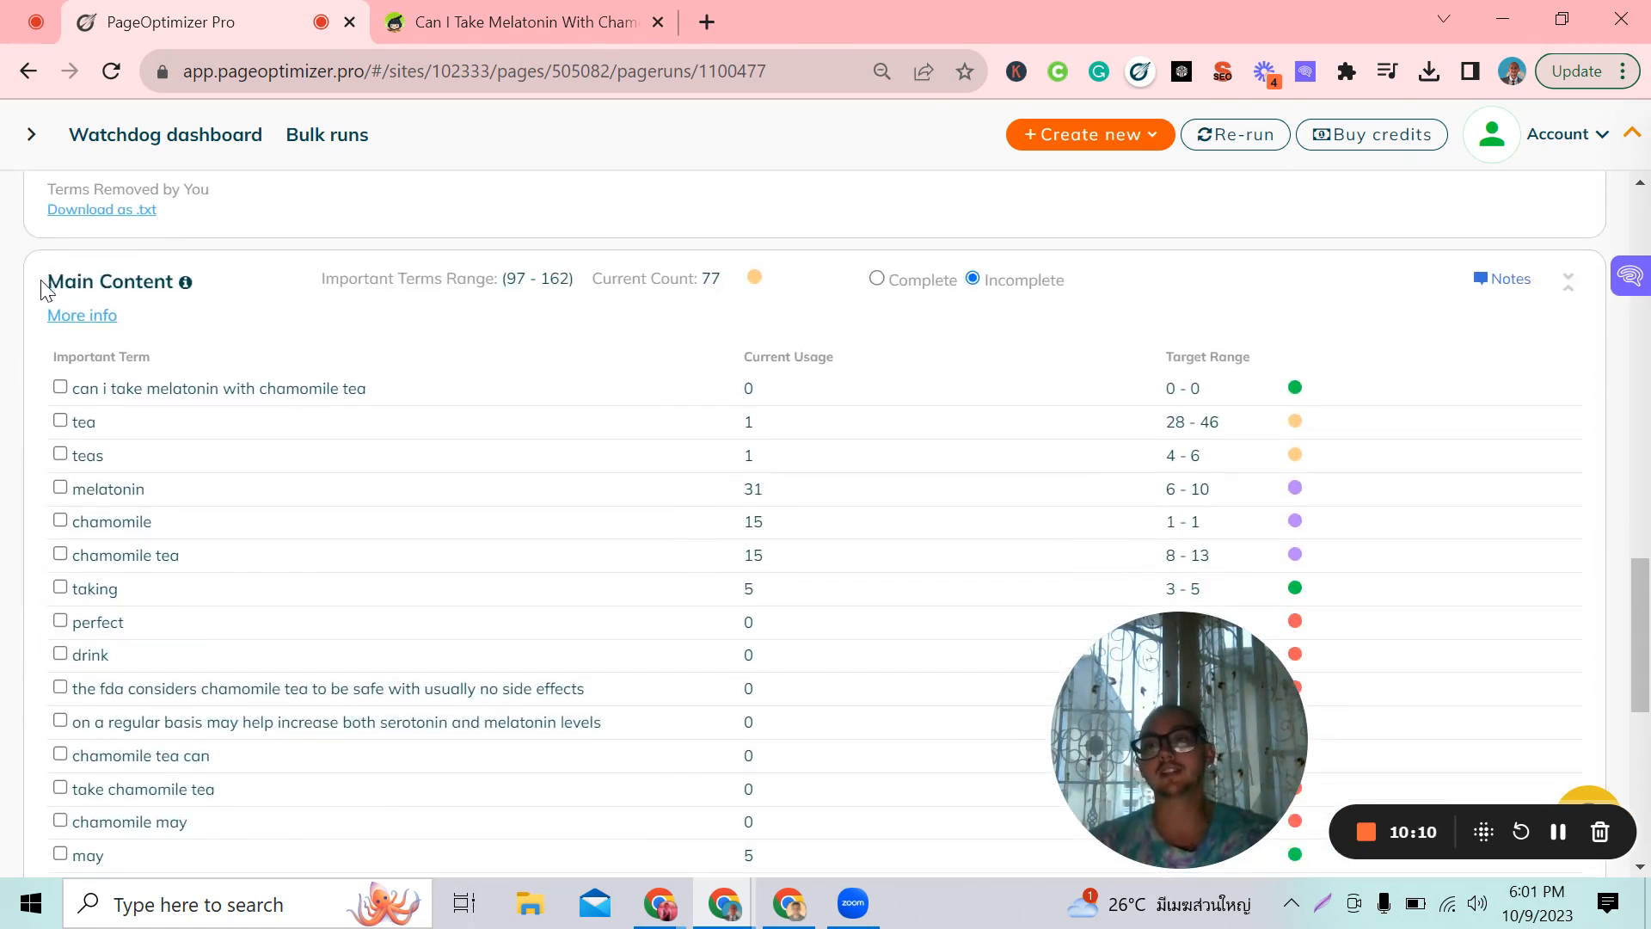
{"action": "left_click_drag", "start_coordinate": [45, 282], "coordinate": [176, 284]}
{"action": "left_click", "coordinate": [265, 365]}
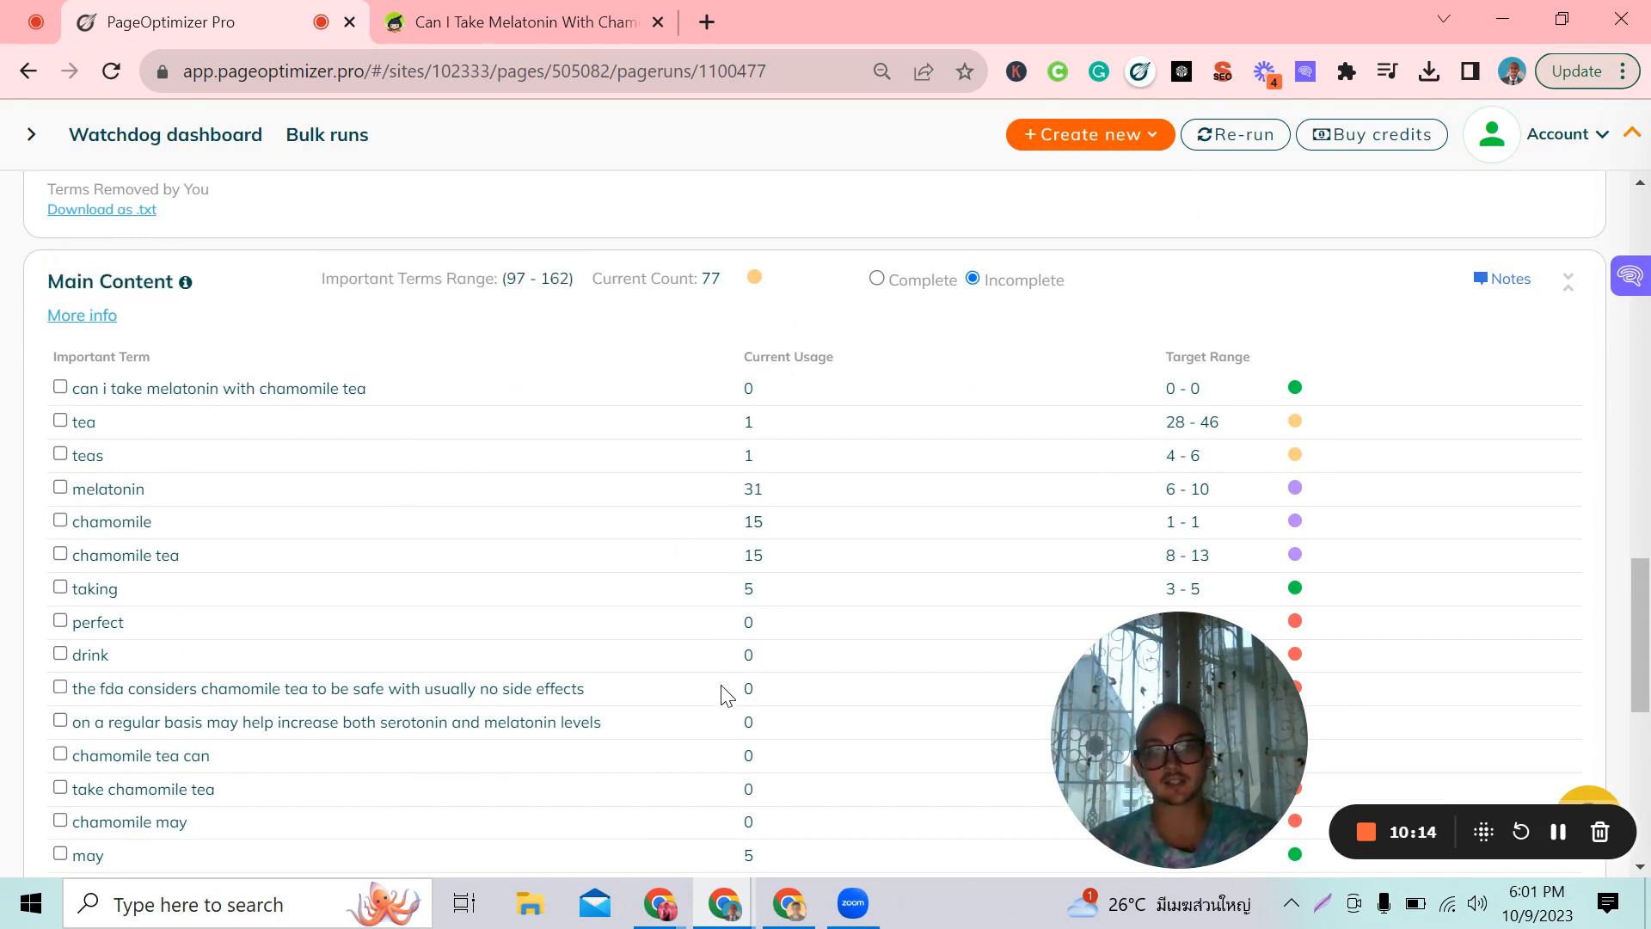
- Return to the Content Brief summary and check the Search Engine Title's must-use keyword again
{"action": "scroll", "coordinate": [520, 516], "scroll_direction": "up", "scroll_amount": 10}
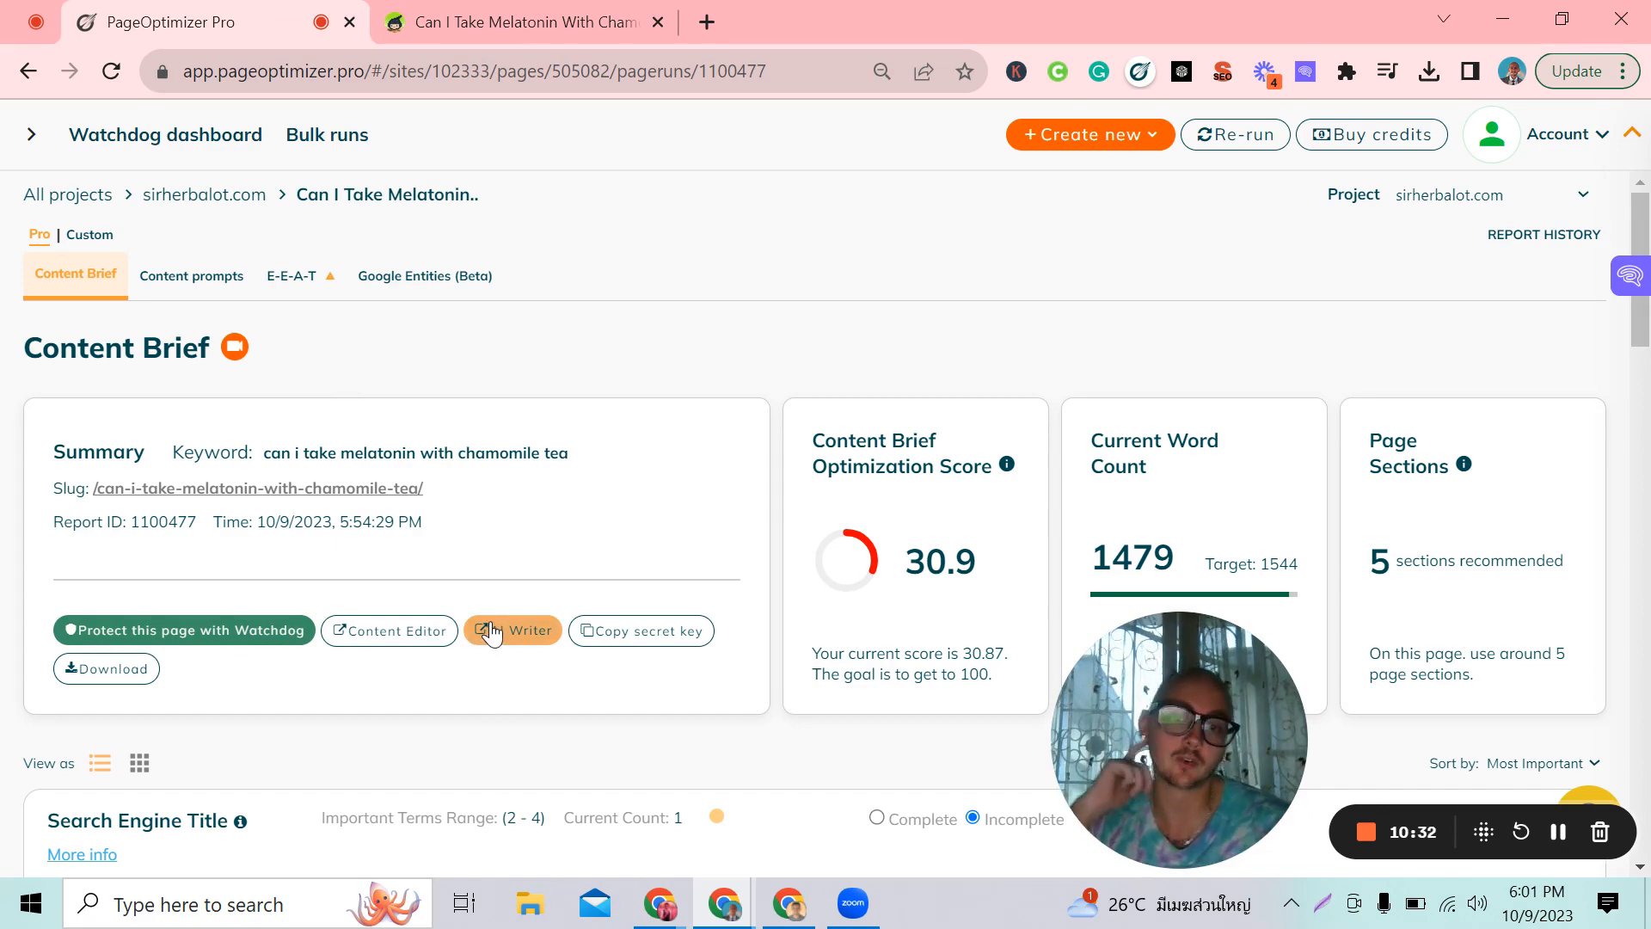
{"action": "scroll", "coordinate": [226, 477], "scroll_direction": "down", "scroll_amount": 5}
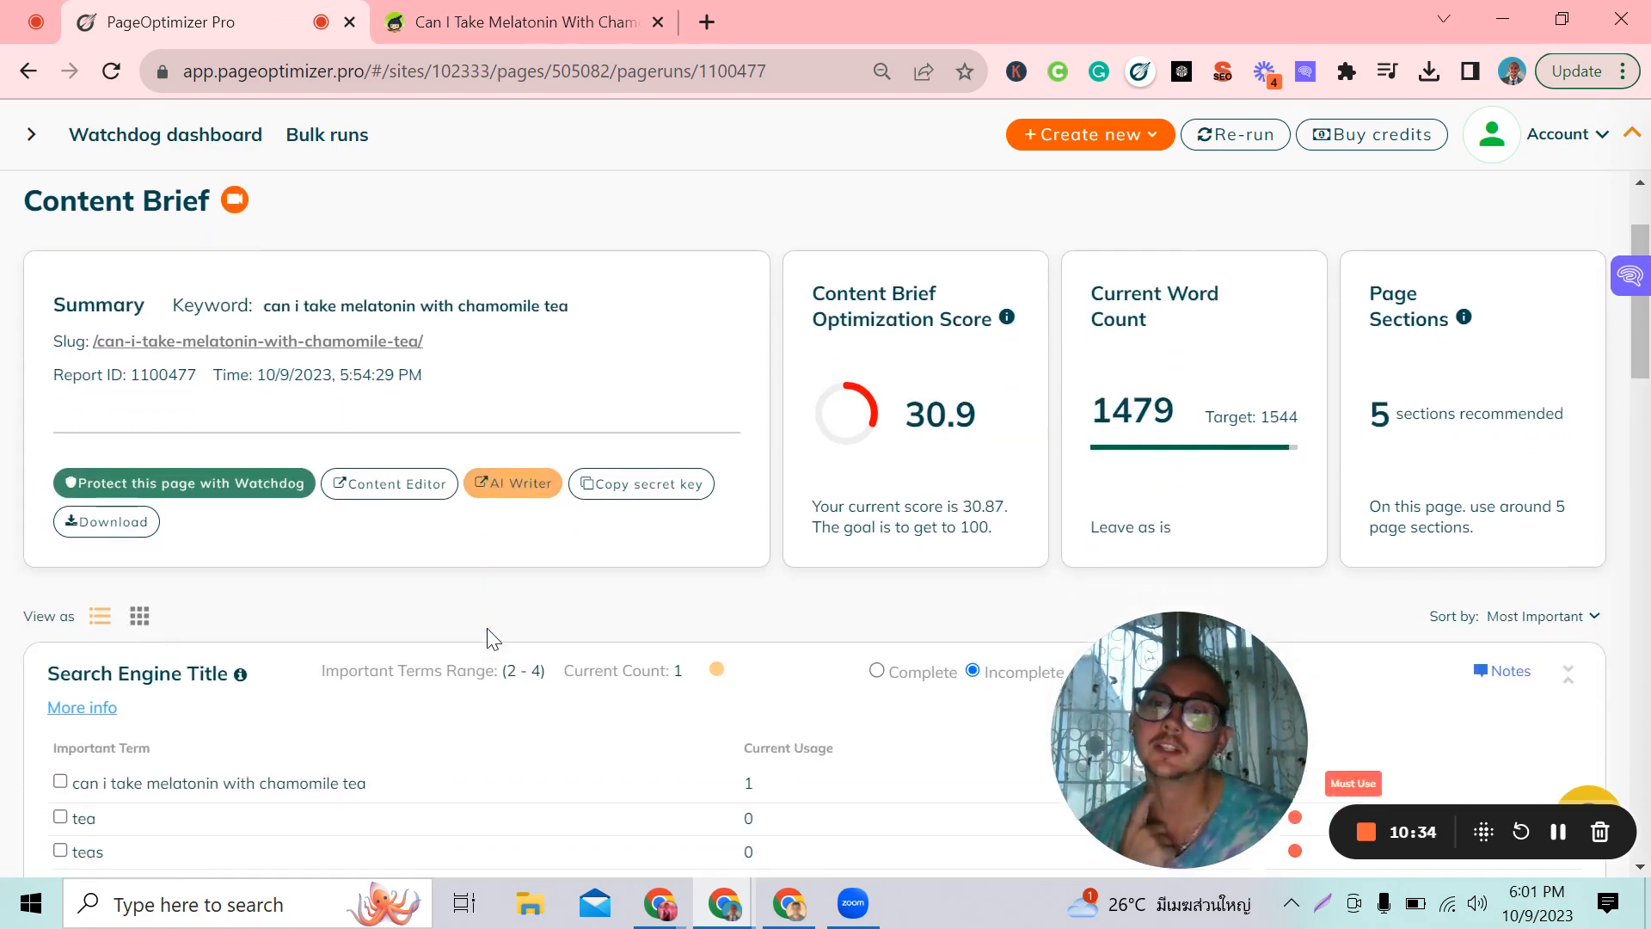
{"action": "left_click_drag", "start_coordinate": [79, 414], "coordinate": [373, 427]}
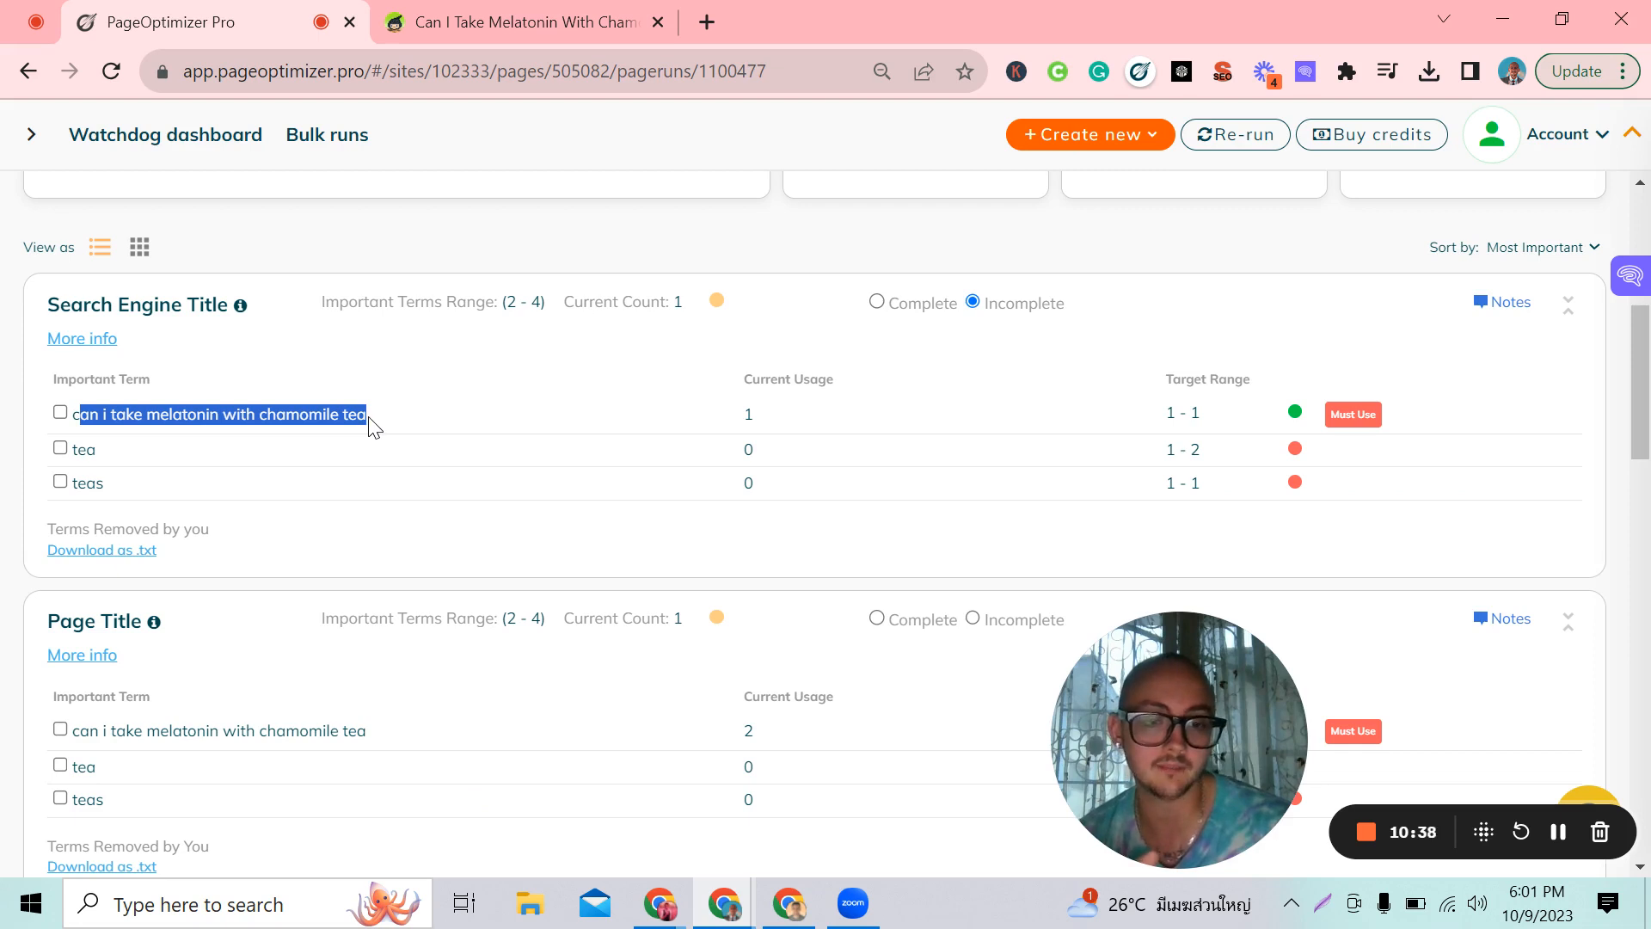
{"action": "left_click_drag", "start_coordinate": [71, 413], "coordinate": [405, 416]}
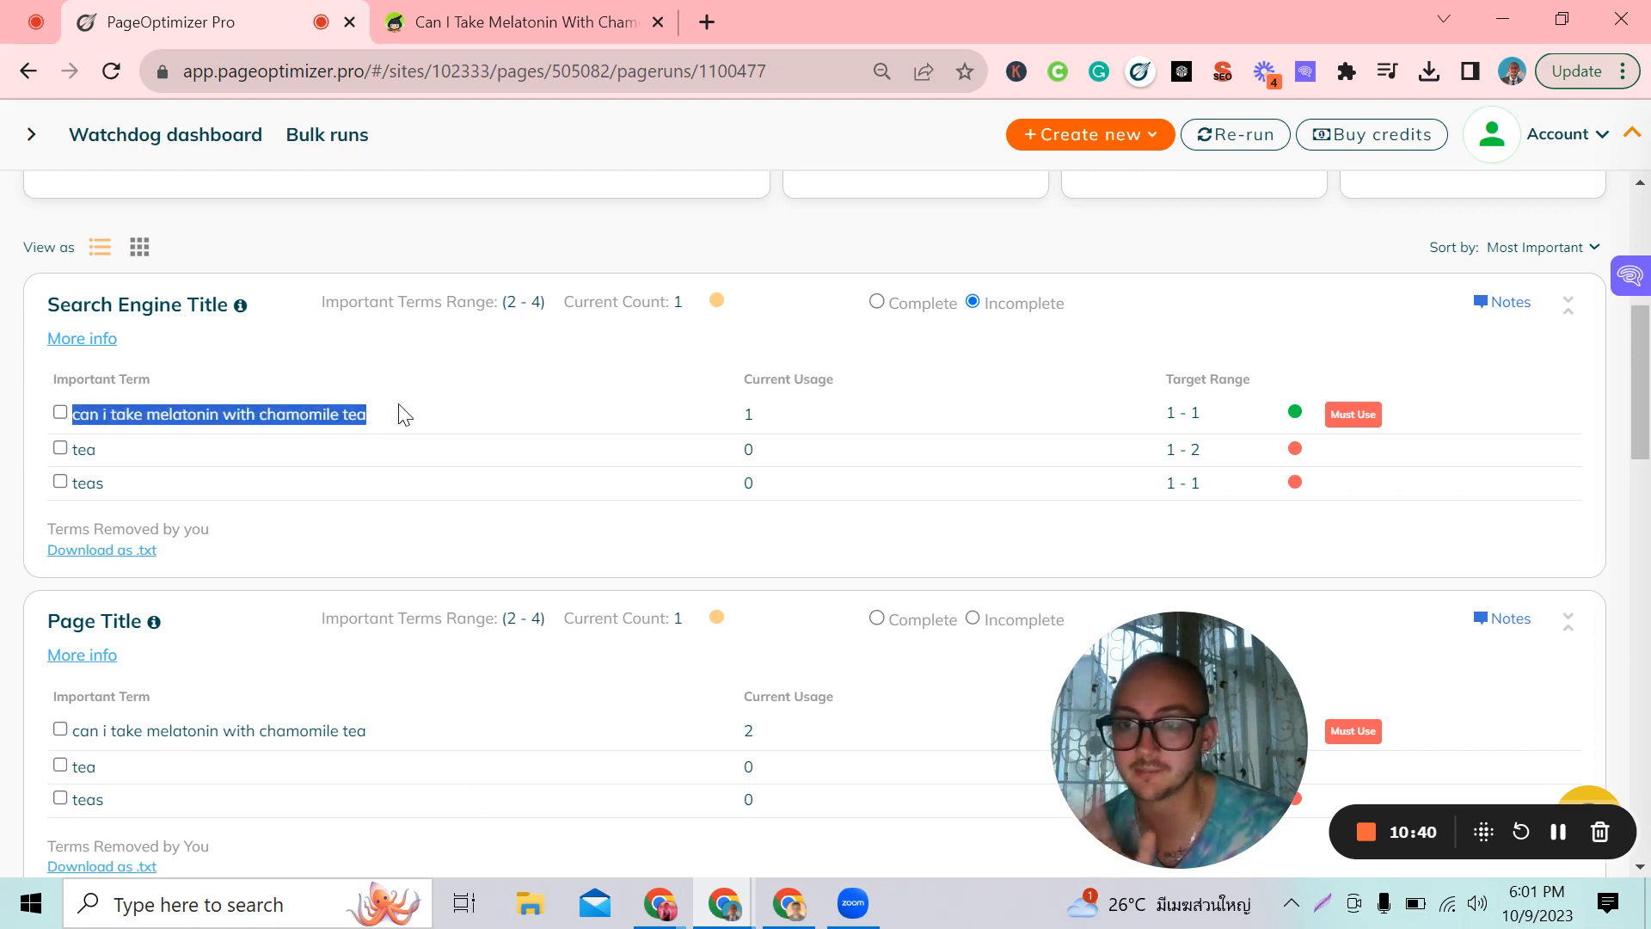
- Examine the terms "tea" and "teas" beside the exact keyword in the Search Engine Title section
{"action": "left_click", "coordinate": [320, 412]}
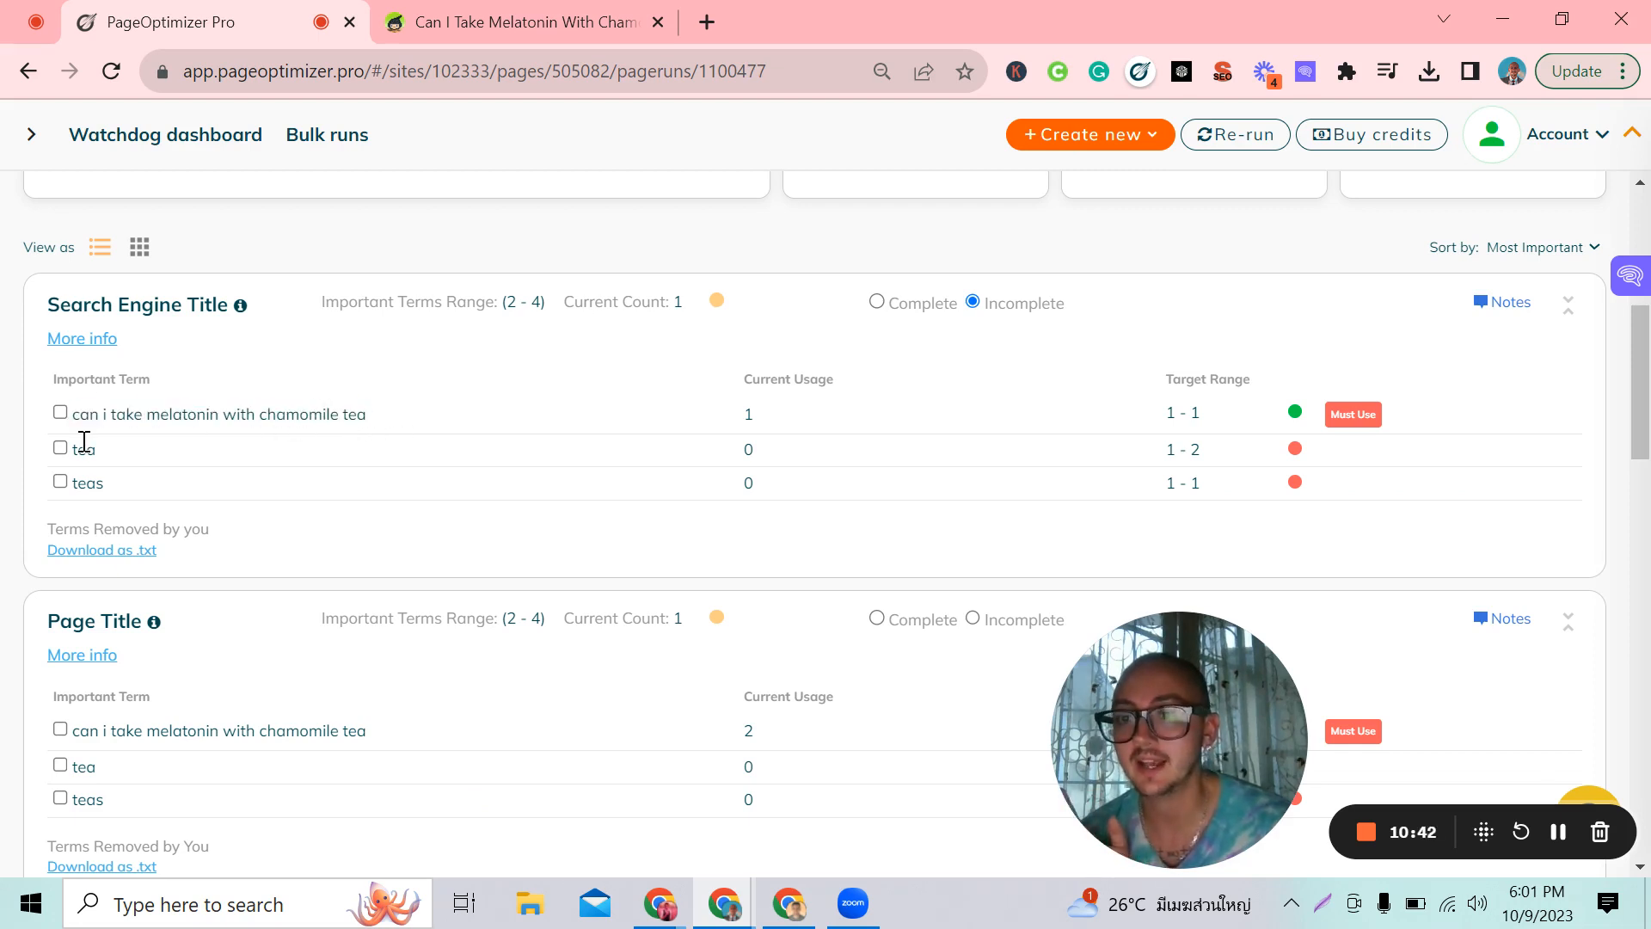
{"action": "left_click_drag", "start_coordinate": [74, 449], "coordinate": [114, 483]}
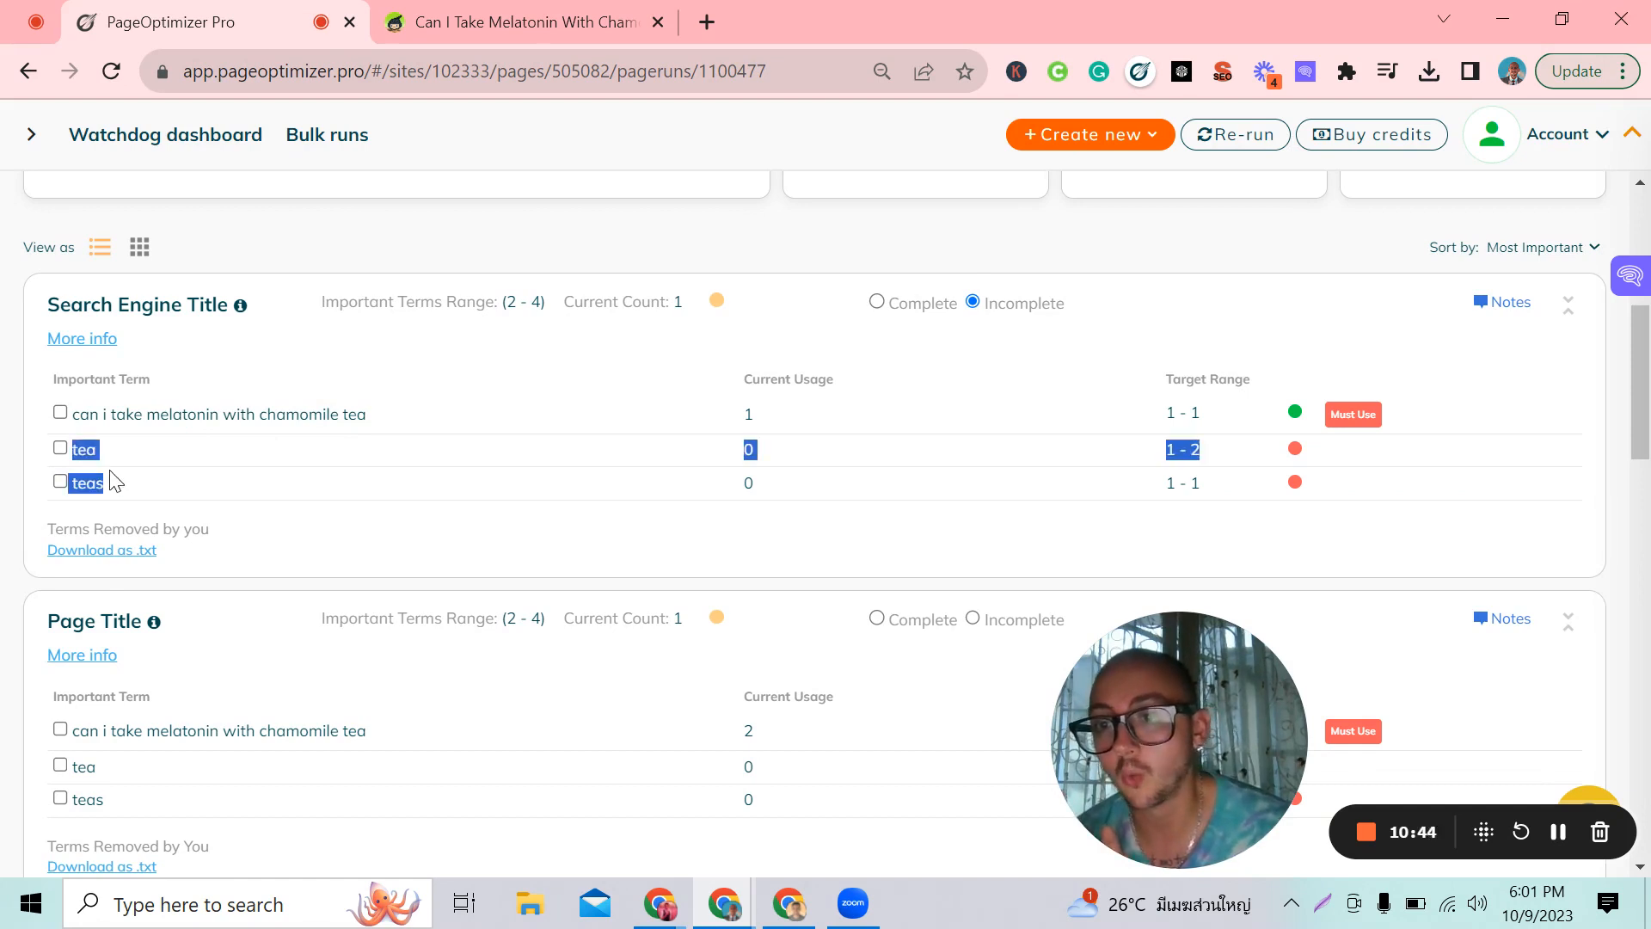
{"action": "double_click", "coordinate": [184, 418]}
{"action": "left_click", "coordinate": [184, 421]}
{"action": "left_click", "coordinate": [184, 426]}
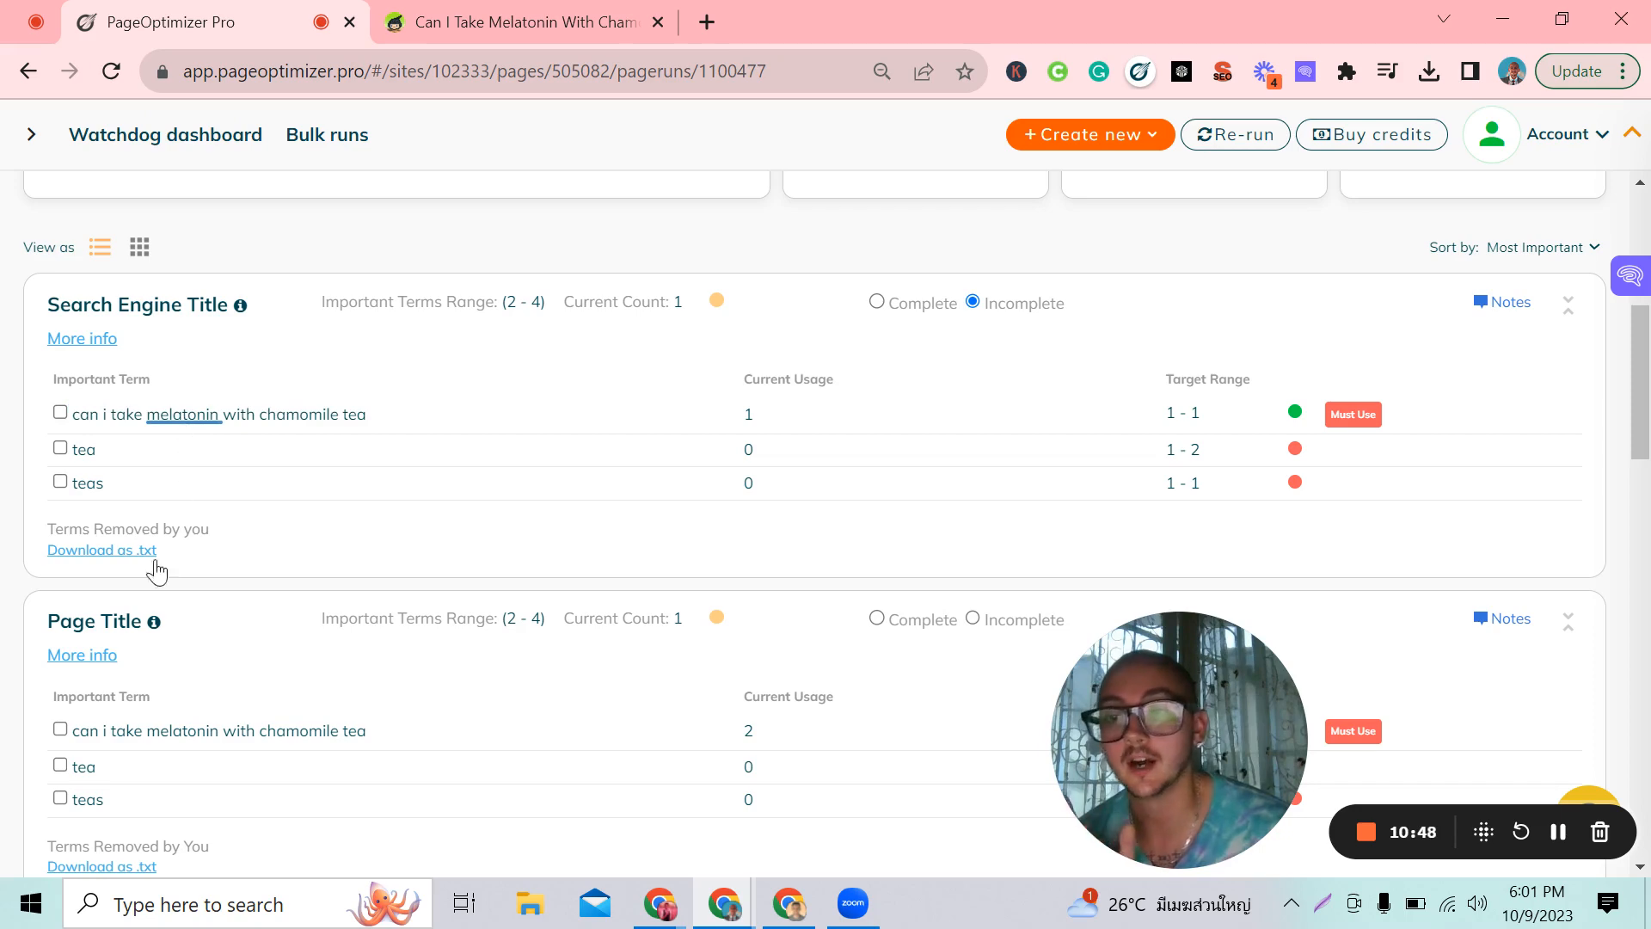
- Review the SubHeadings section's important terms, including "chamomile tea" and "combining chamomile"
{"action": "scroll", "coordinate": [163, 602], "scroll_direction": "down", "scroll_amount": 4}
{"action": "scroll", "coordinate": [168, 585], "scroll_direction": "down", "scroll_amount": 4}
{"action": "scroll", "coordinate": [82, 344], "scroll_direction": "up", "scroll_amount": 3}
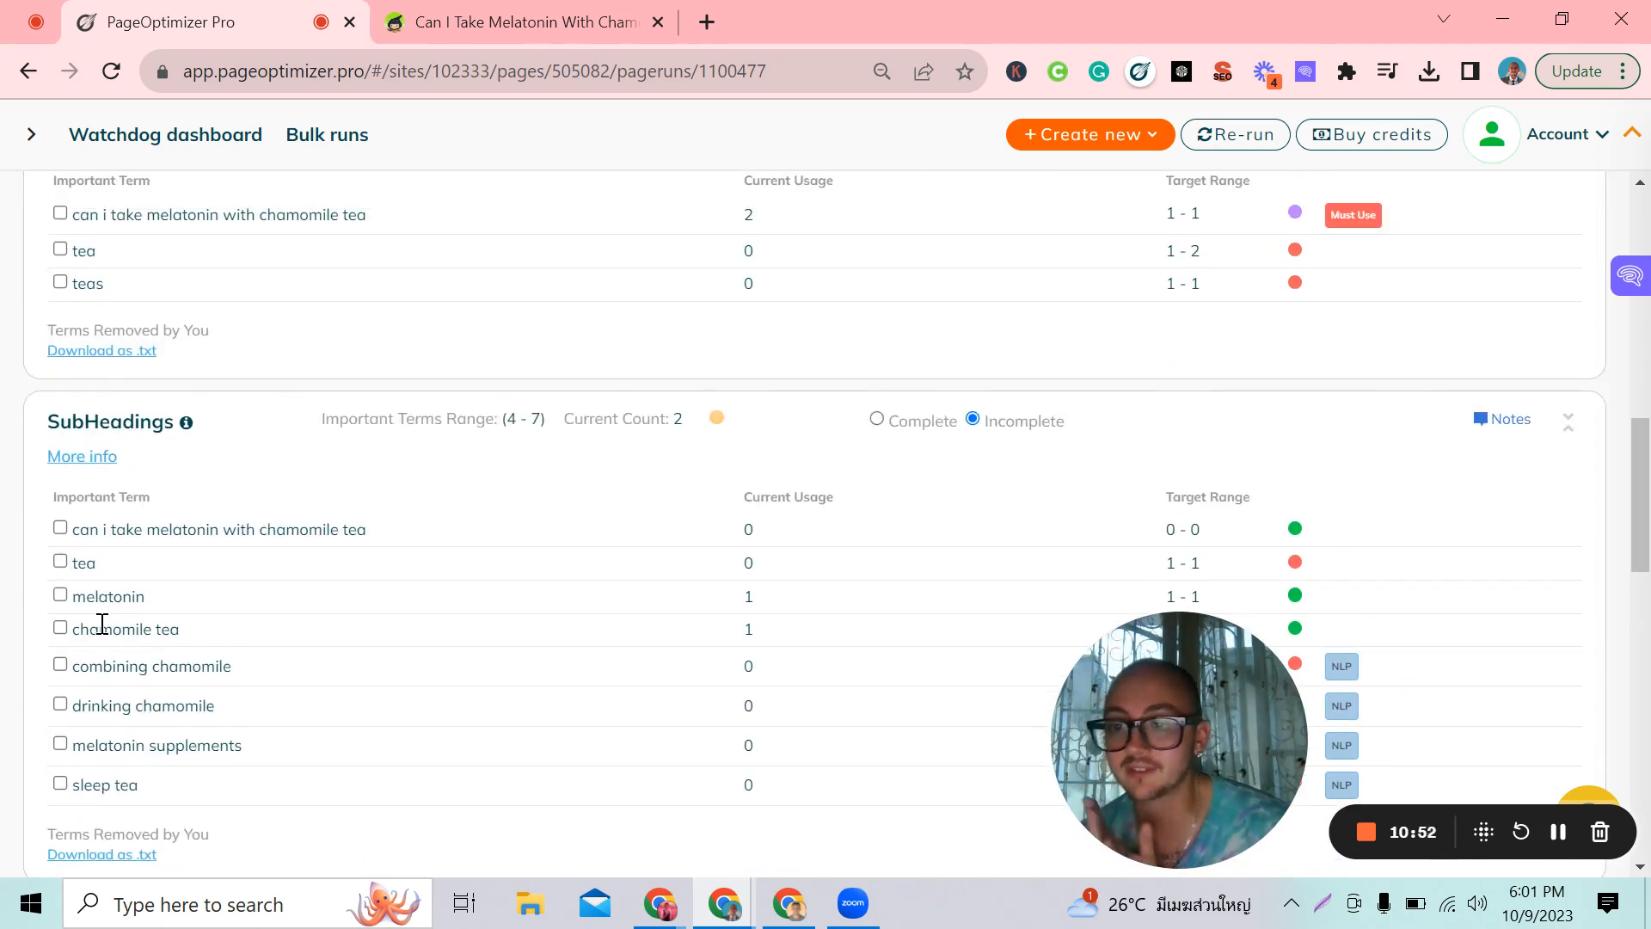
{"action": "left_click_drag", "start_coordinate": [103, 622], "coordinate": [169, 657]}
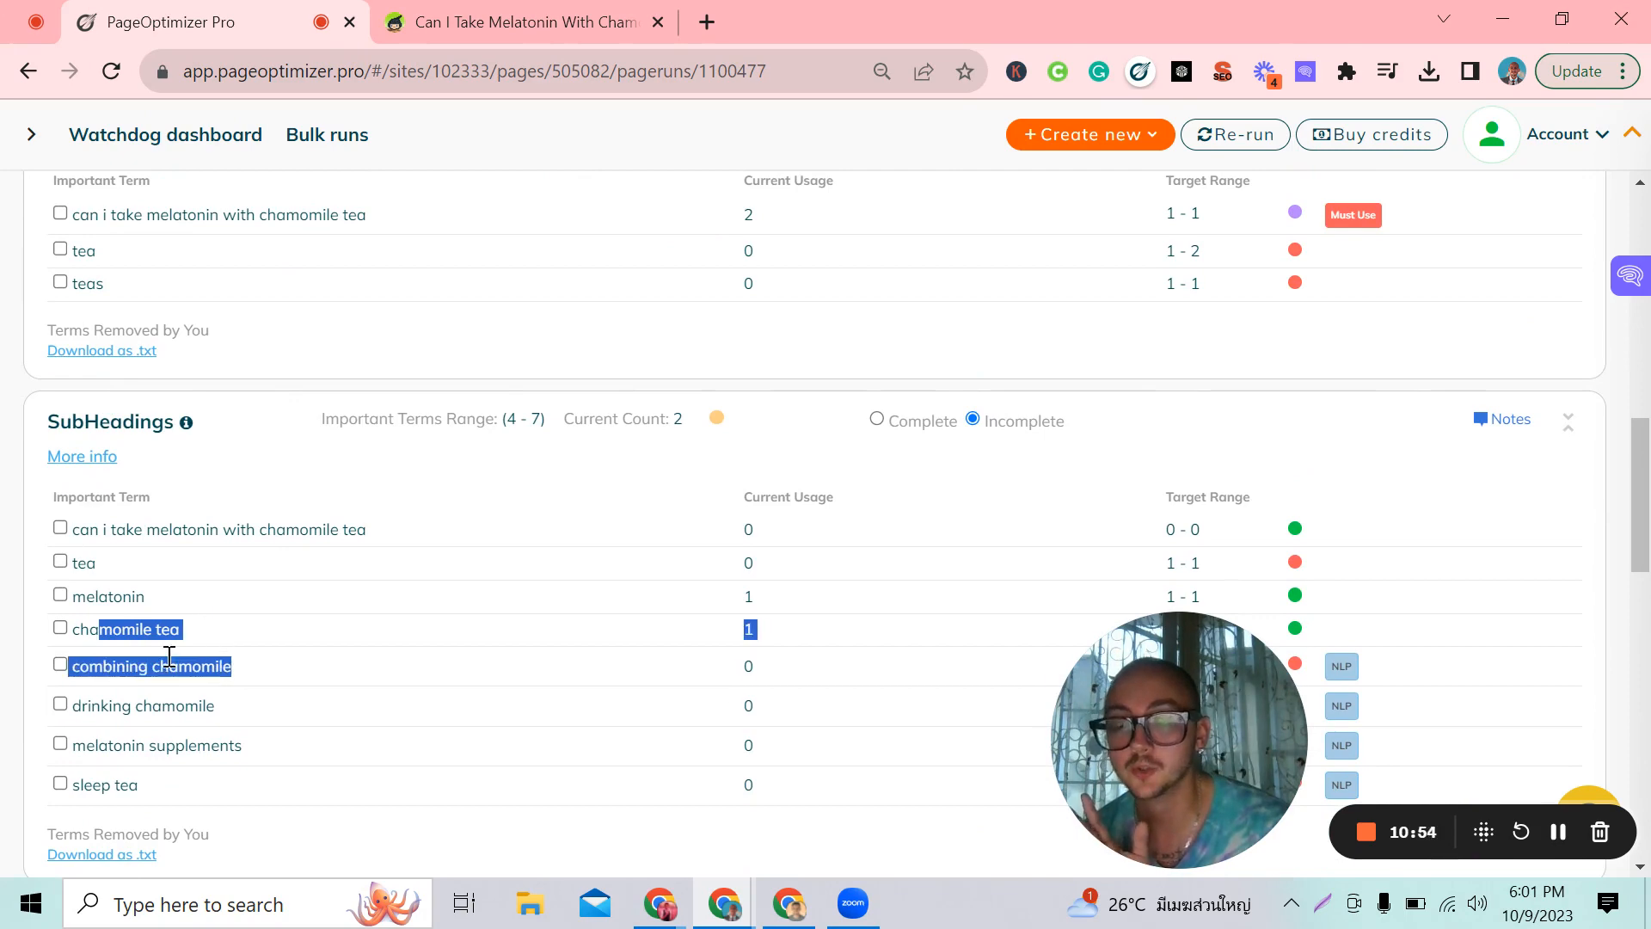
{"action": "left_click", "coordinate": [164, 700]}
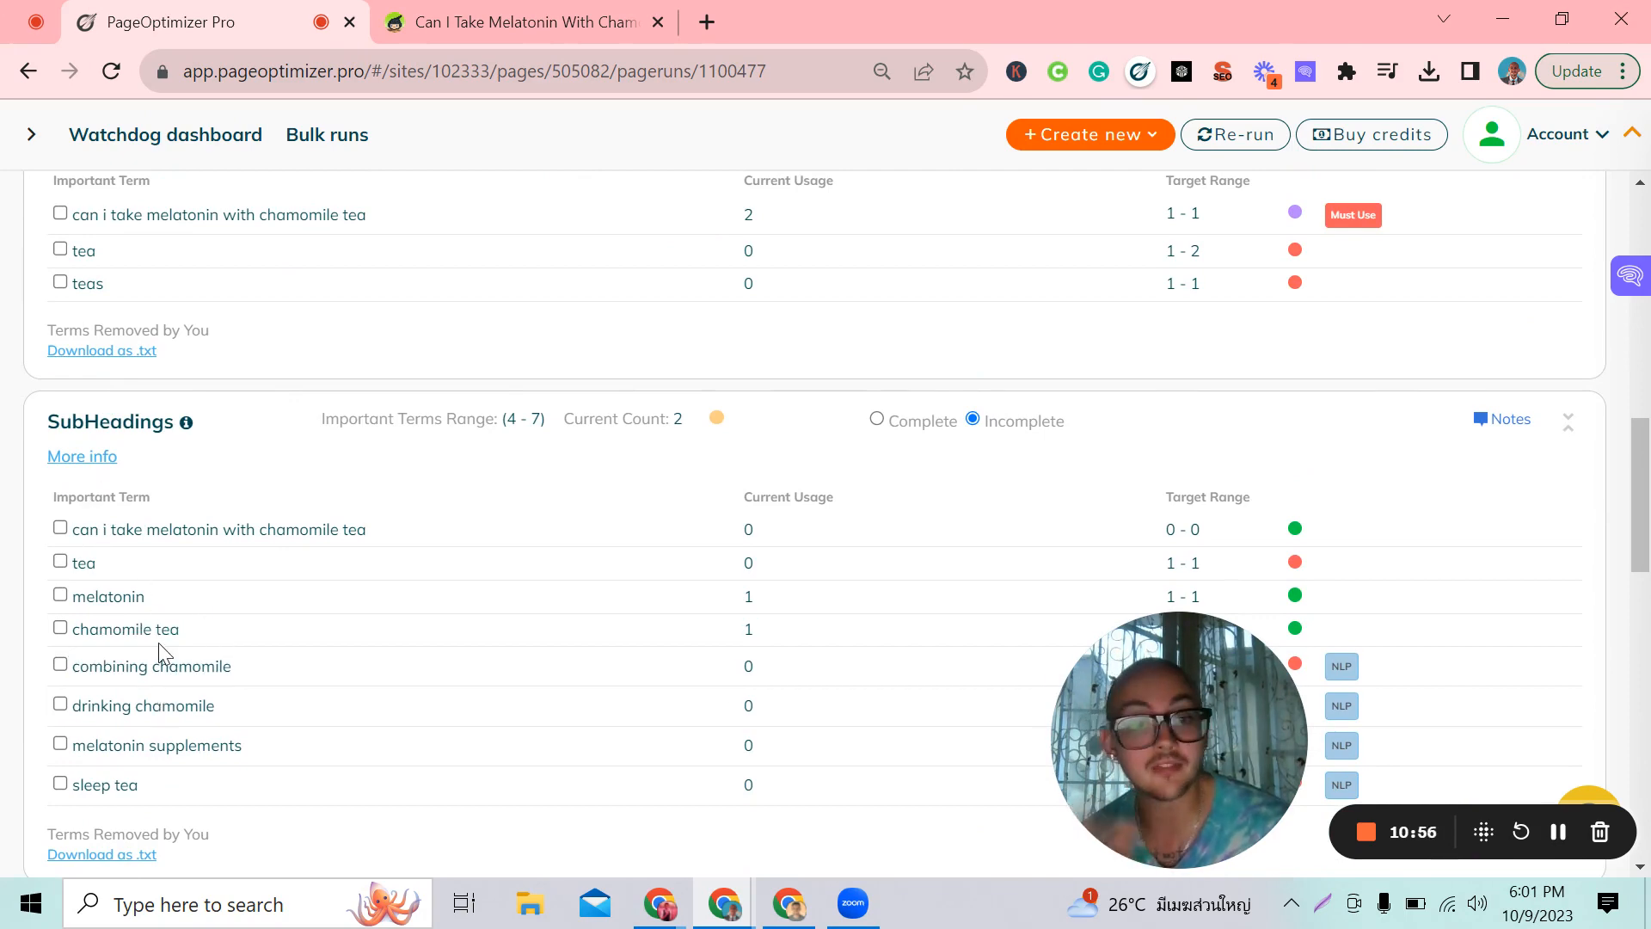
- Go through the Content Brief from its summary down to the full list of Main Content terms, including the NLP terms
{"action": "scroll", "coordinate": [228, 638], "scroll_direction": "up", "scroll_amount": 10}
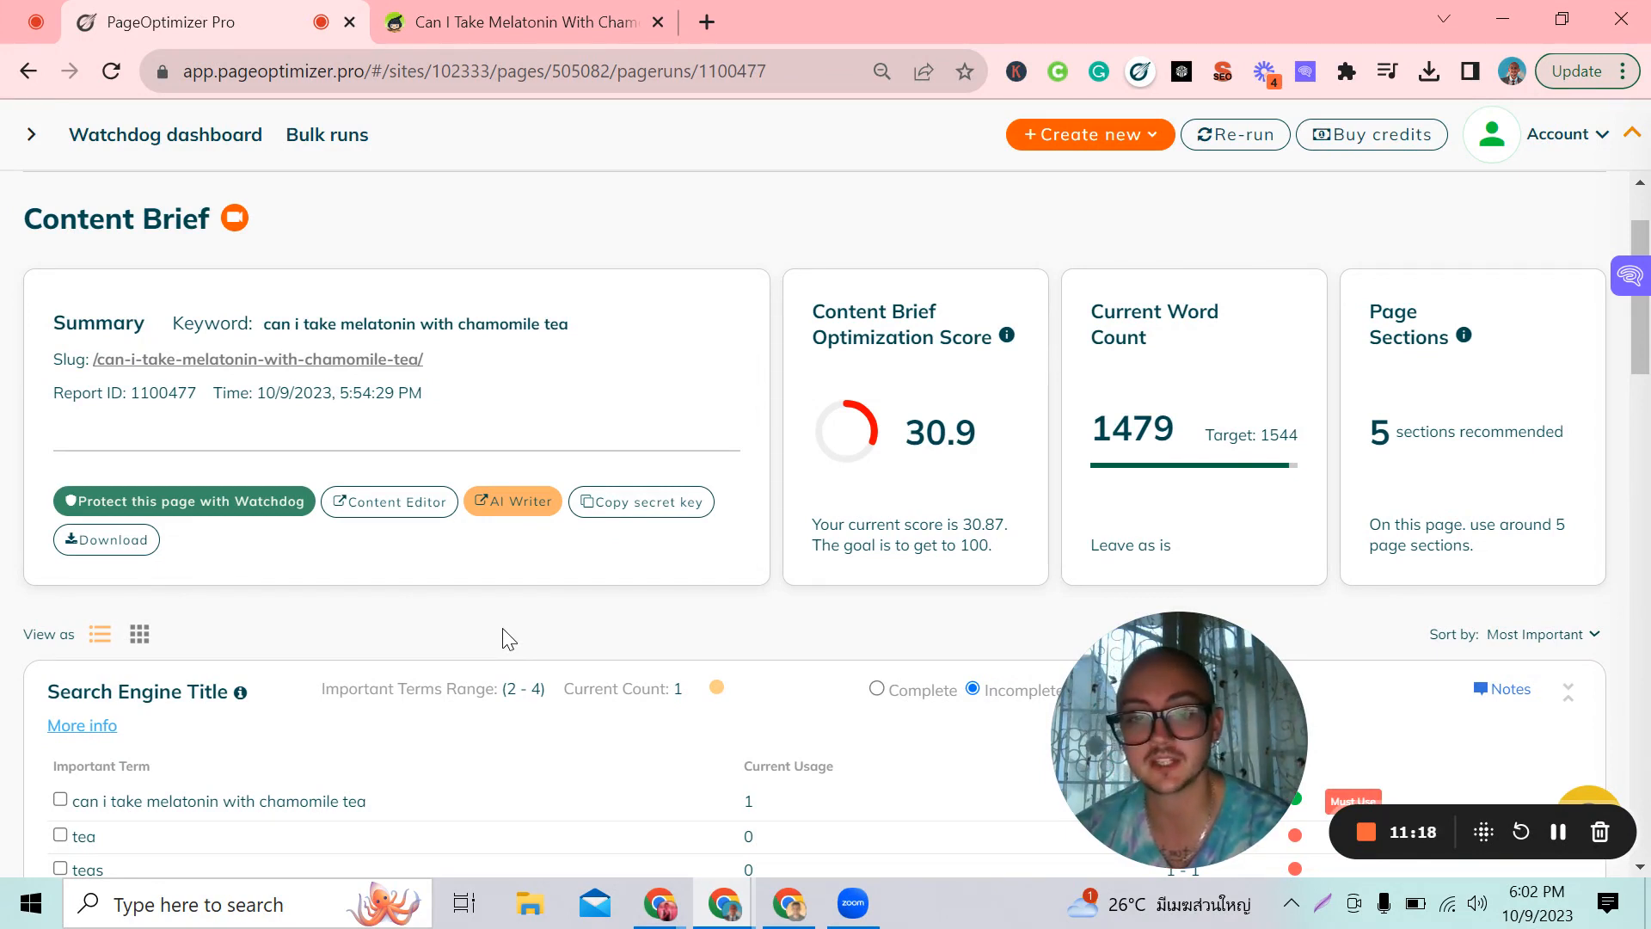
{"action": "scroll", "coordinate": [66, 467], "scroll_direction": "down", "scroll_amount": 6}
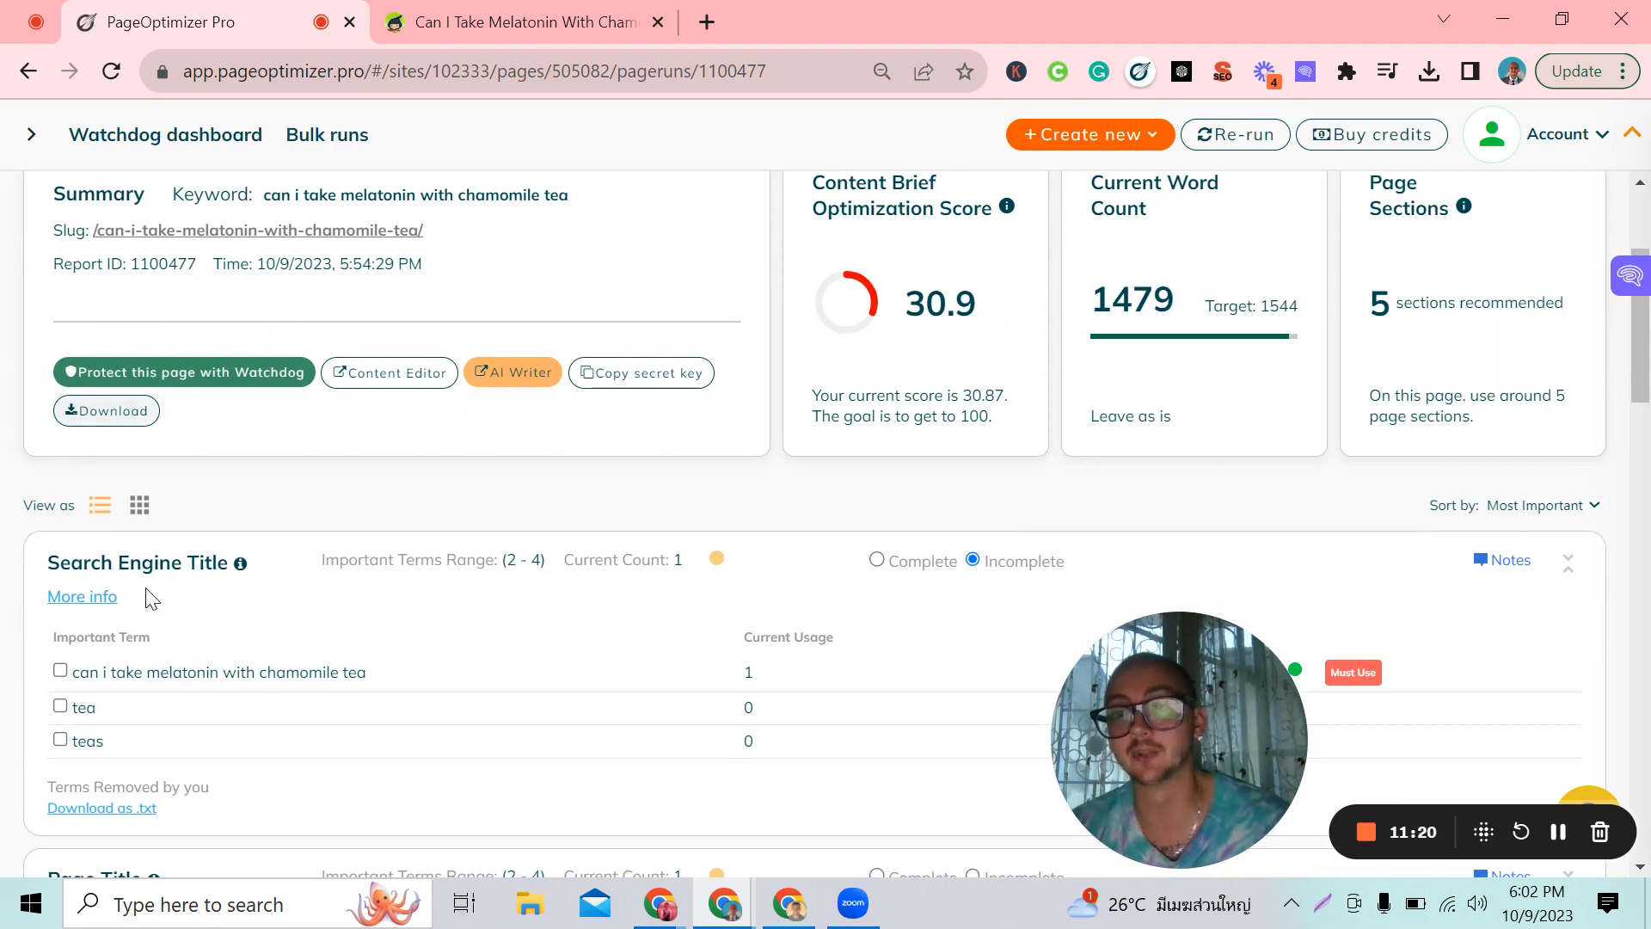
{"action": "scroll", "coordinate": [69, 486], "scroll_direction": "down", "scroll_amount": 12}
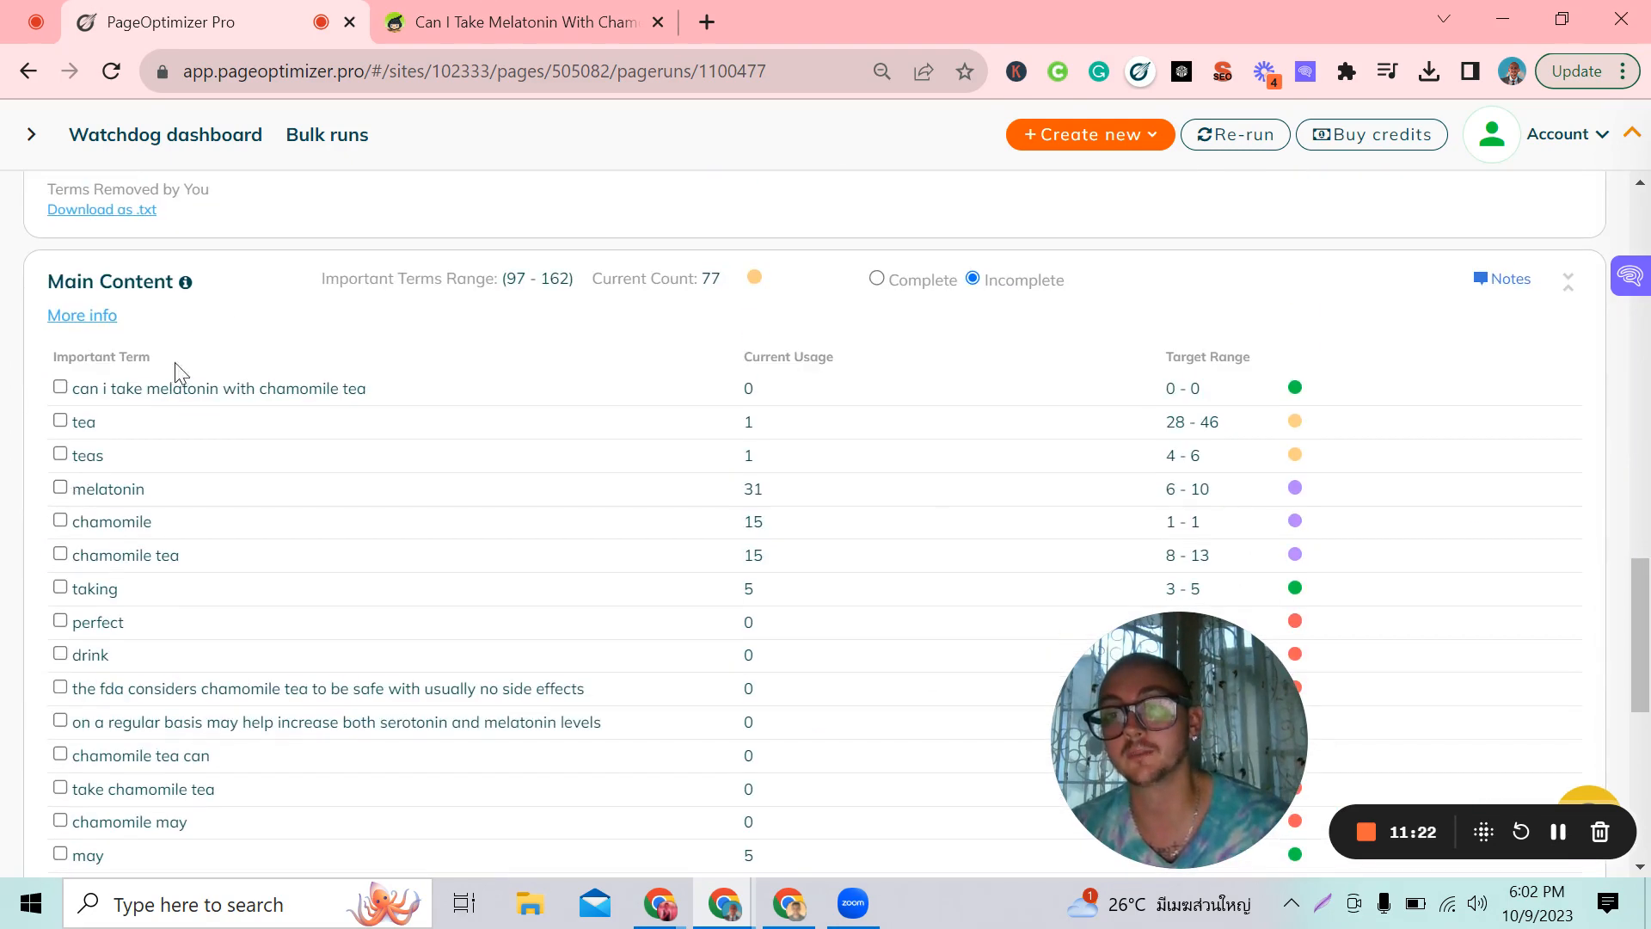
{"action": "scroll", "coordinate": [174, 370], "scroll_direction": "up", "scroll_amount": 6}
{"action": "scroll", "coordinate": [175, 402], "scroll_direction": "down", "scroll_amount": 20}
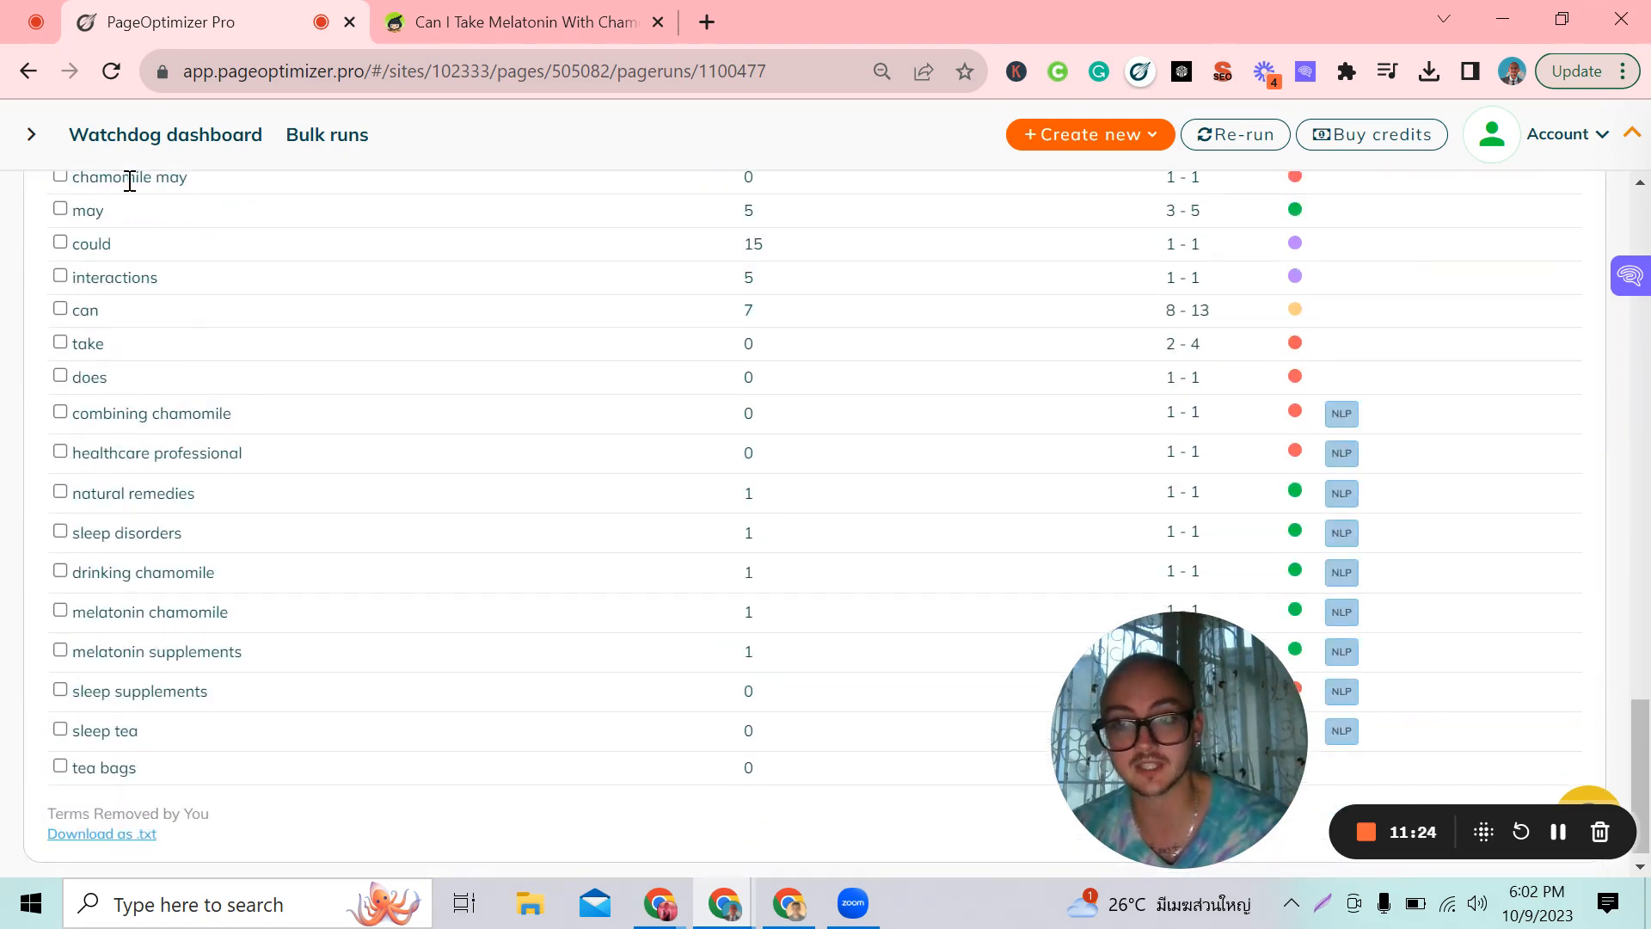
{"action": "scroll", "coordinate": [169, 585], "scroll_direction": "down", "scroll_amount": 7}
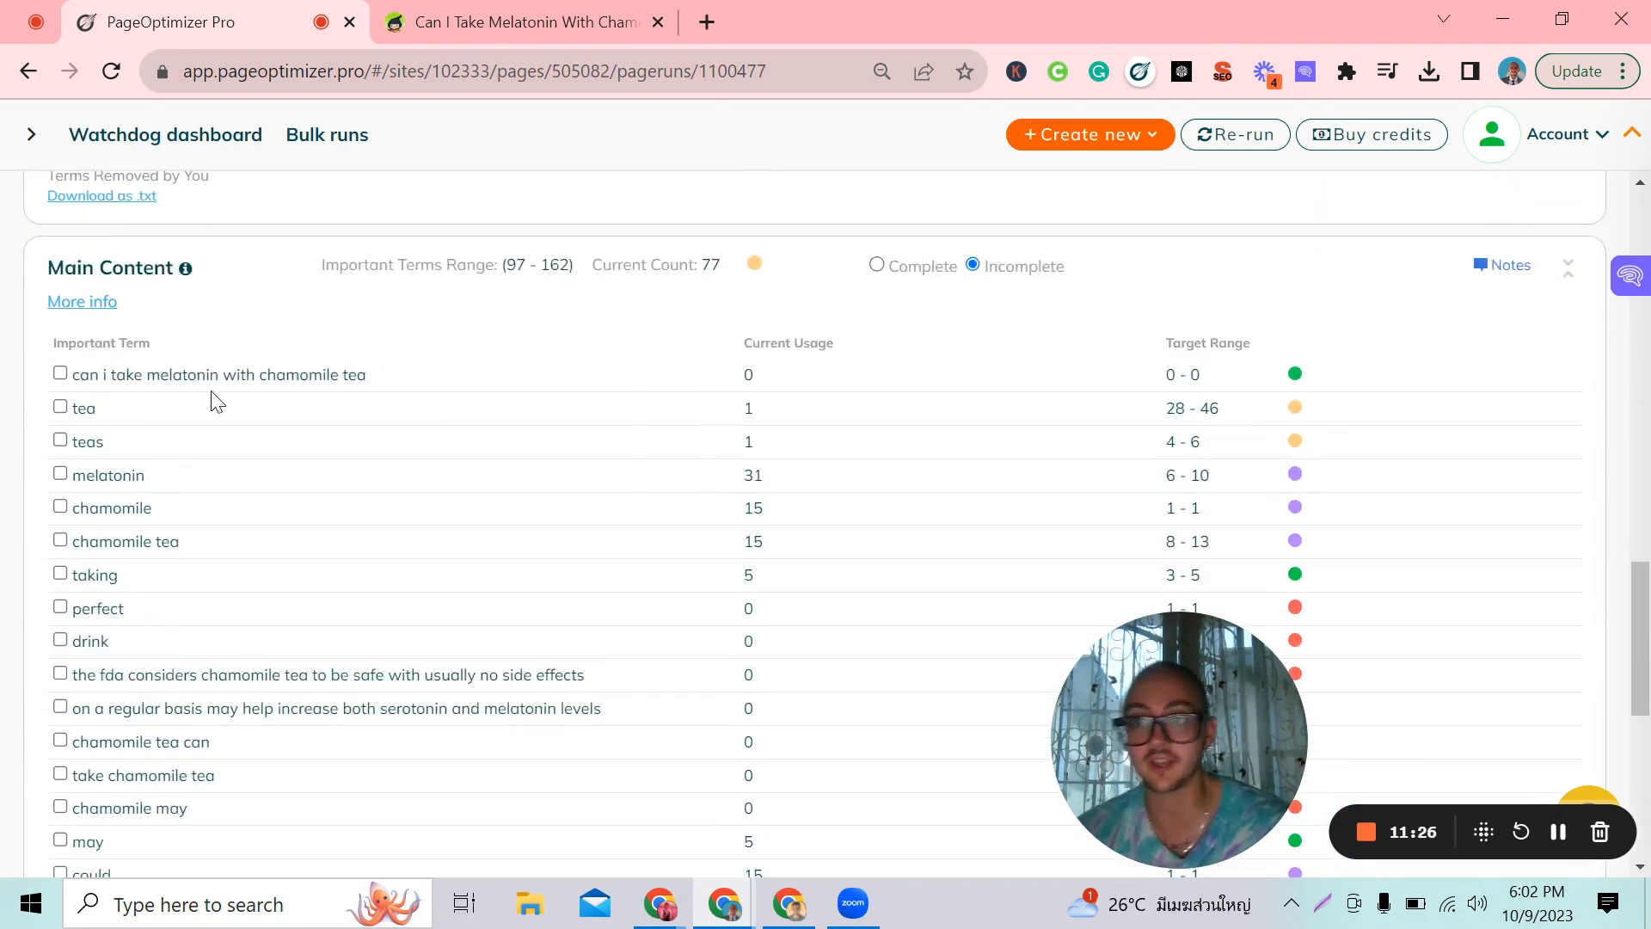
{"action": "left_click_drag", "start_coordinate": [81, 372], "coordinate": [543, 778]}
{"action": "left_click", "coordinate": [384, 416]}
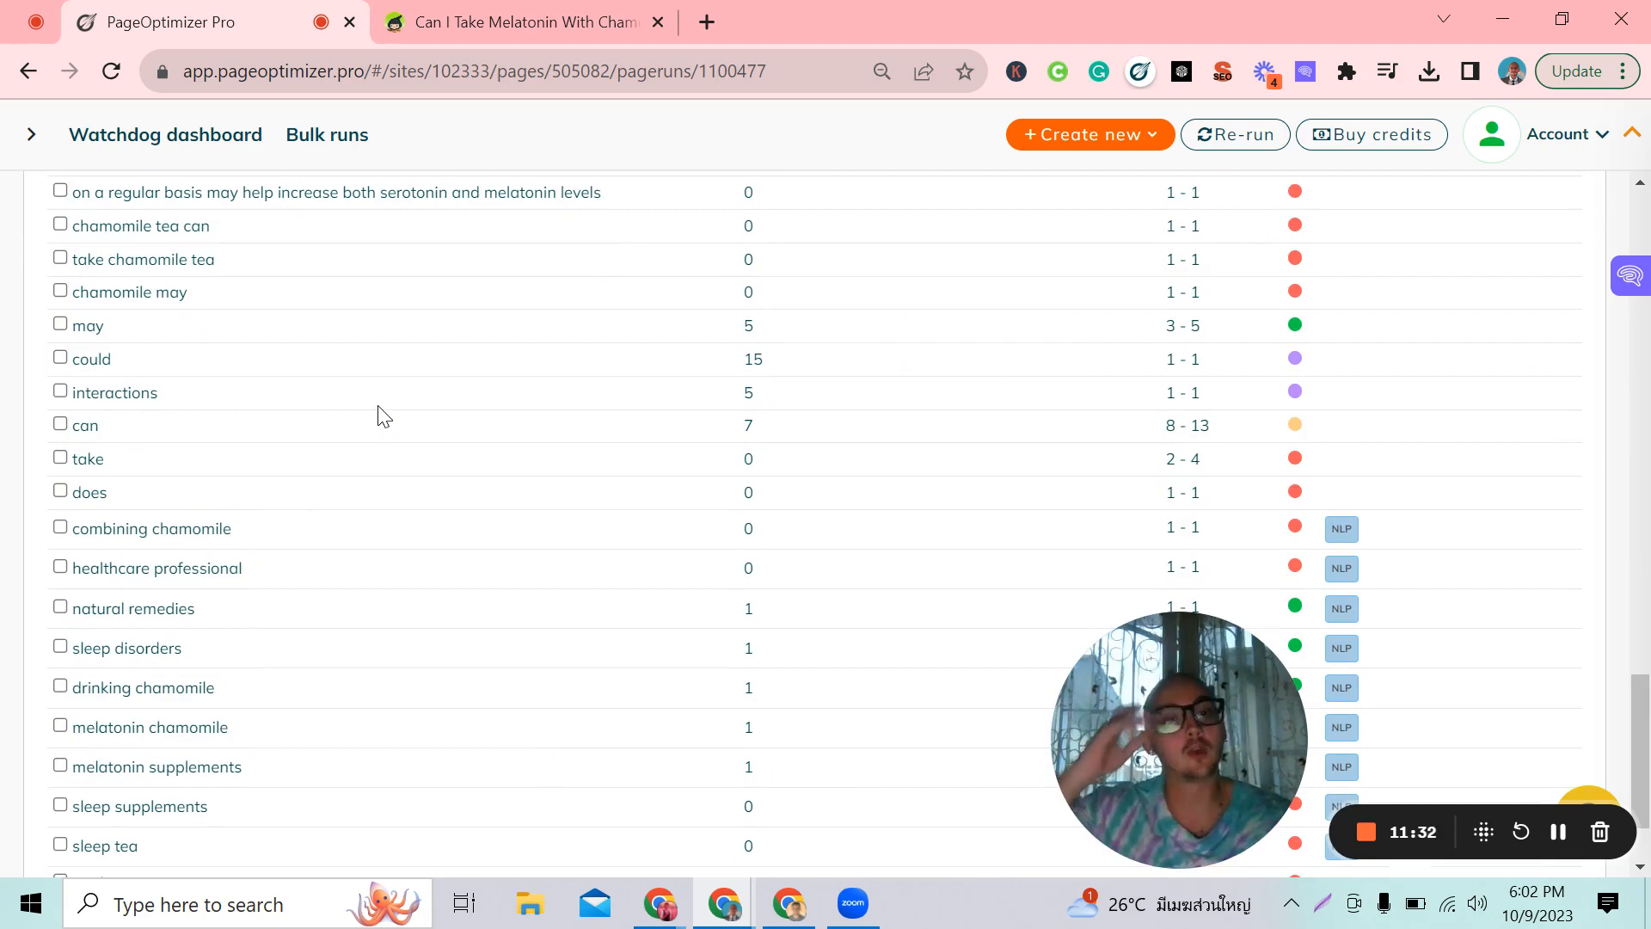
- Return to the Content Brief summary and open the report in the Content Editor
{"action": "scroll", "coordinate": [383, 590], "scroll_direction": "up", "scroll_amount": 15}
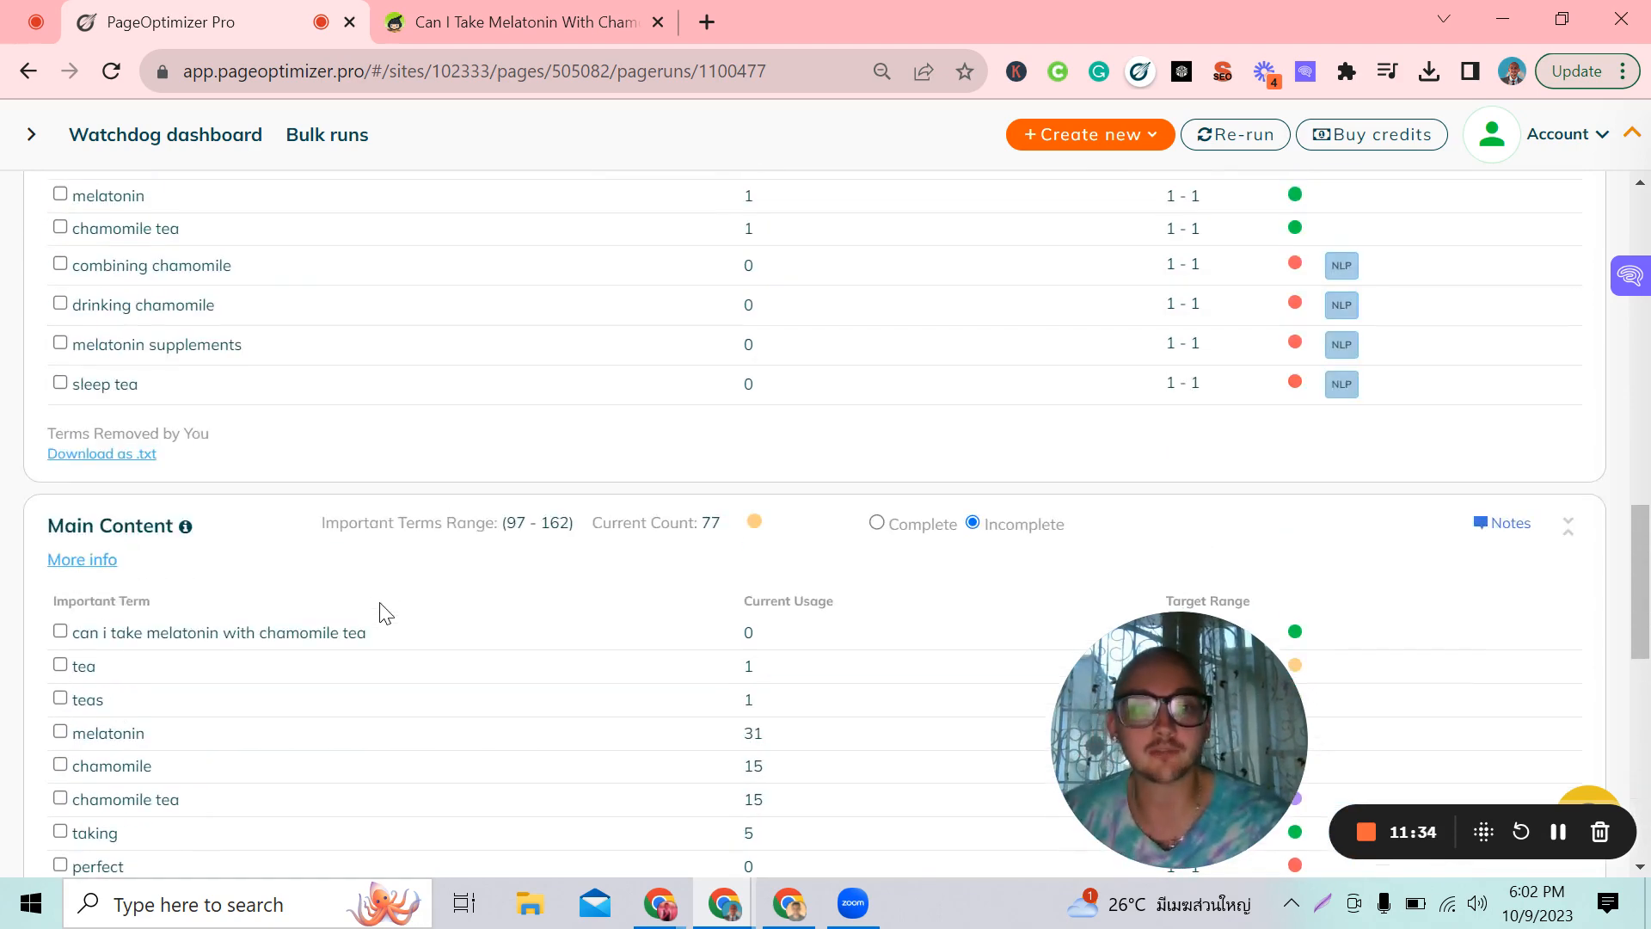
{"action": "scroll", "coordinate": [399, 619], "scroll_direction": "up", "scroll_amount": 7}
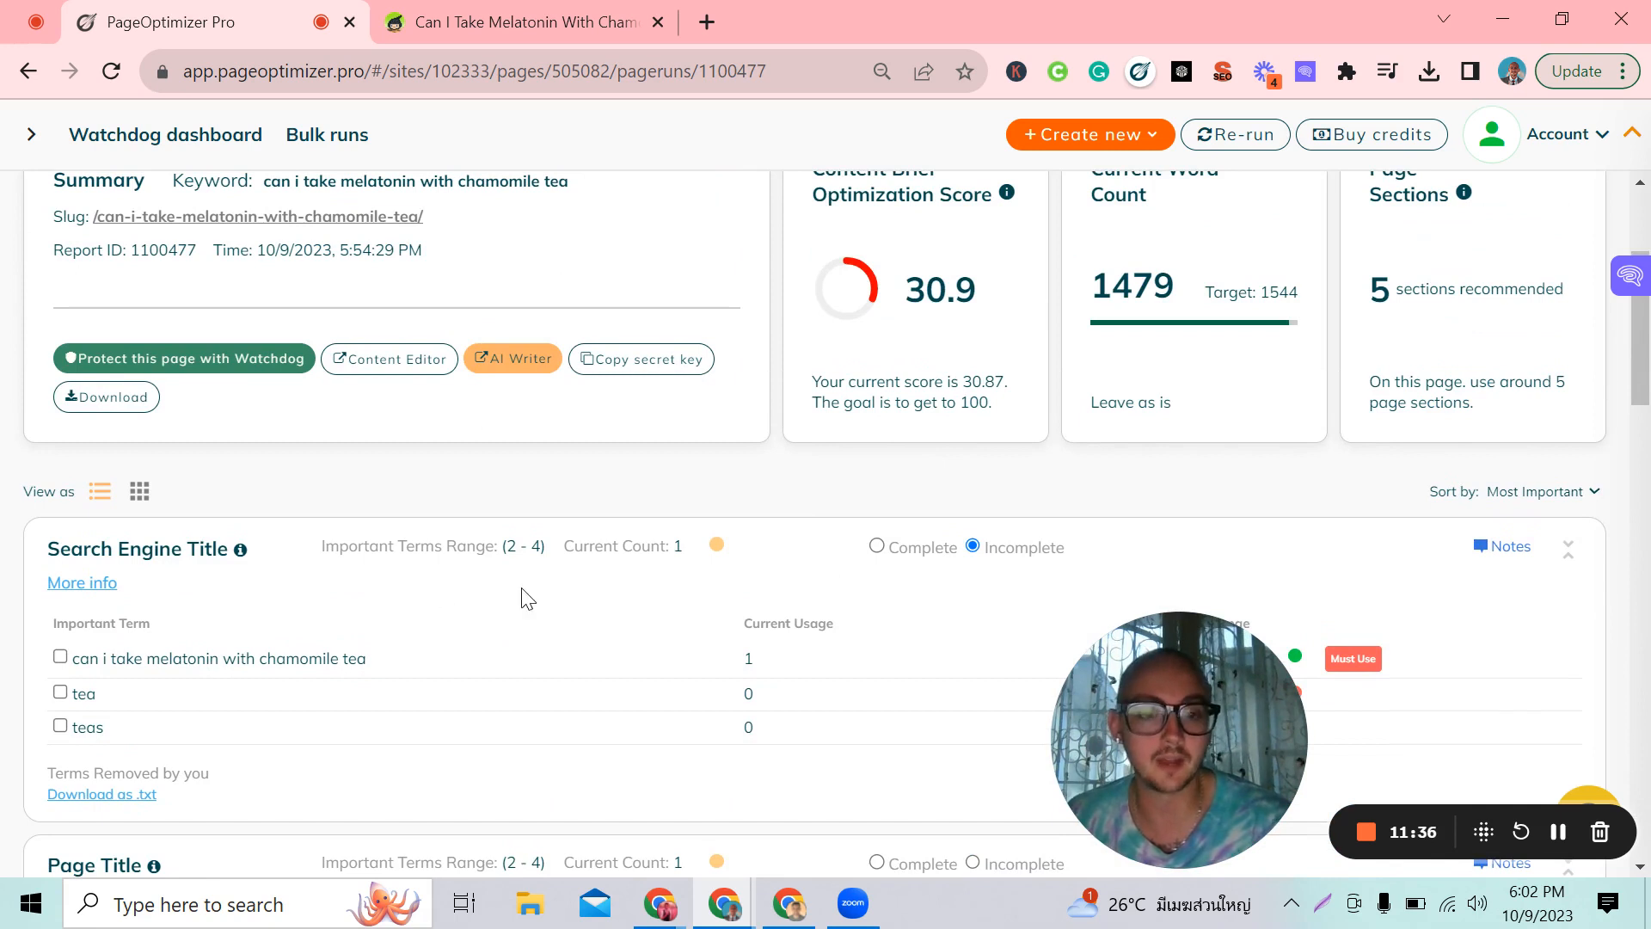
{"action": "scroll", "coordinate": [529, 599], "scroll_direction": "up", "scroll_amount": 2}
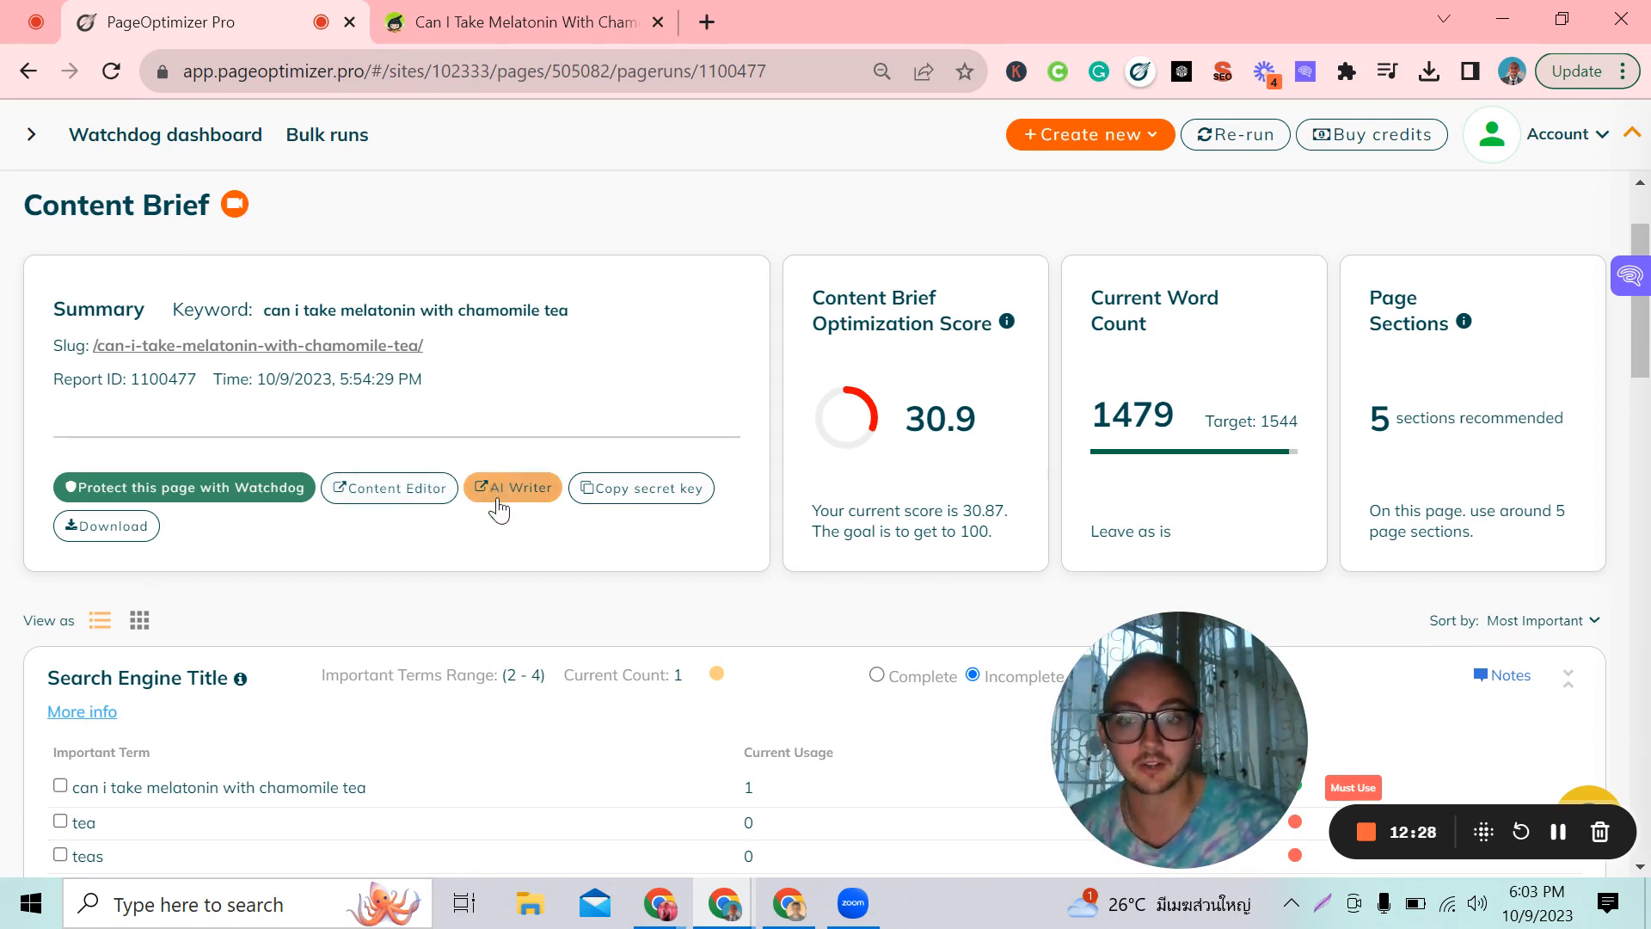
{"action": "left_click", "coordinate": [352, 511]}
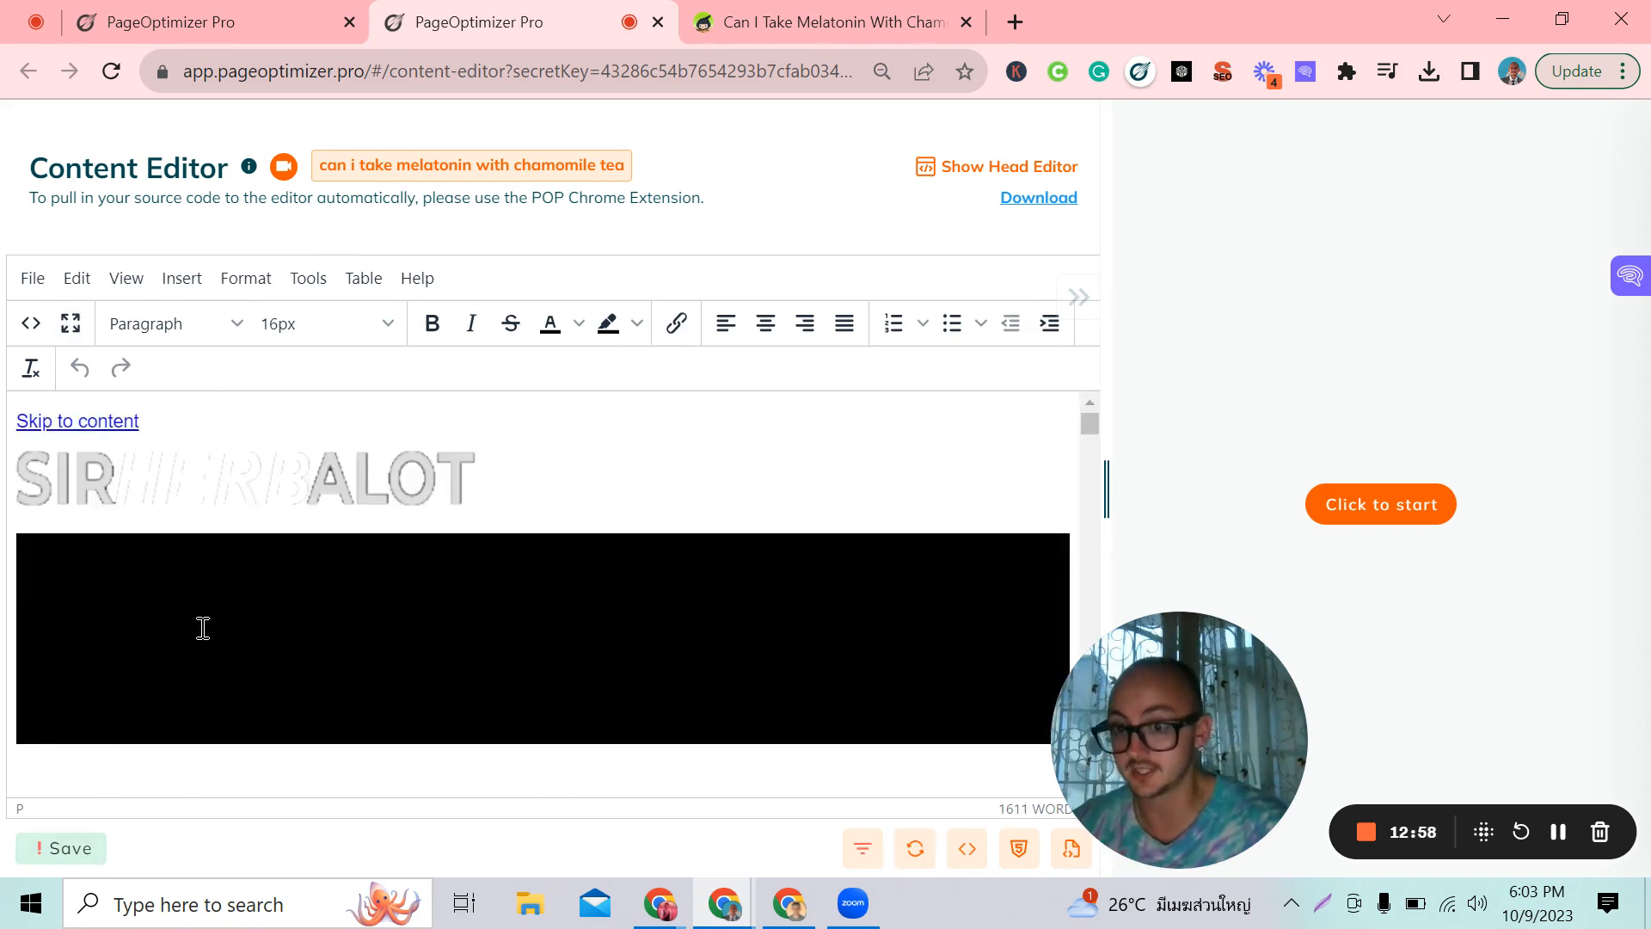
- Check the article text pulled into the Content Editor and start the optimization report beside it
{"action": "scroll", "coordinate": [333, 519], "scroll_direction": "down", "scroll_amount": 11}
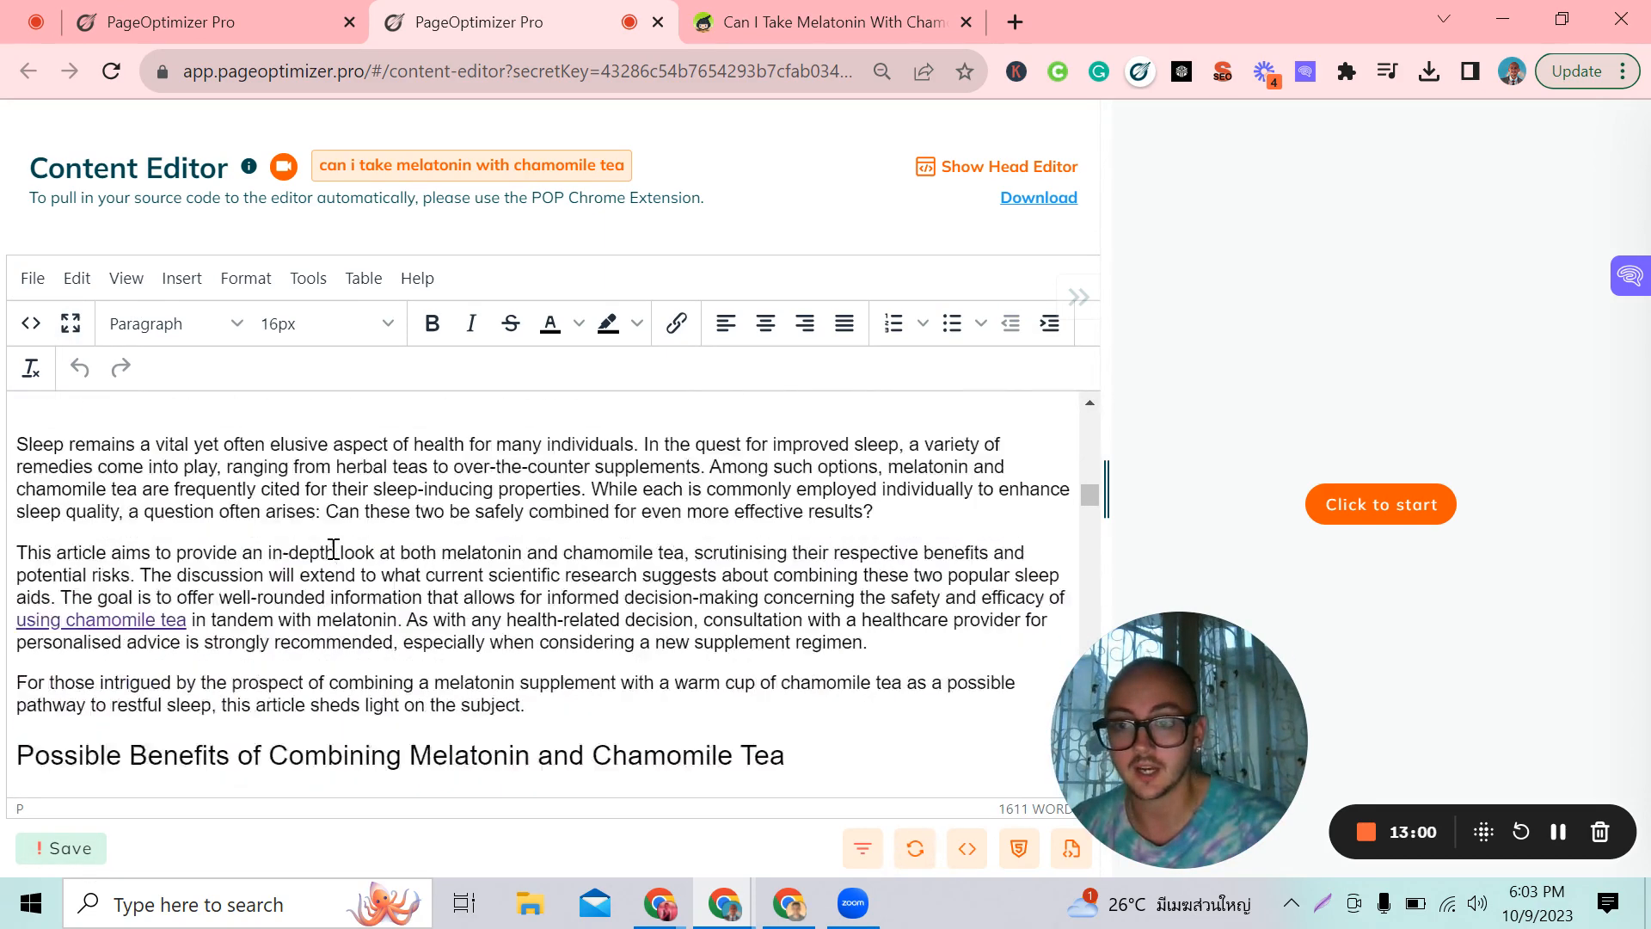
{"action": "scroll", "coordinate": [334, 548], "scroll_direction": "up", "scroll_amount": 4}
{"action": "scroll", "coordinate": [334, 549], "scroll_direction": "down", "scroll_amount": 4}
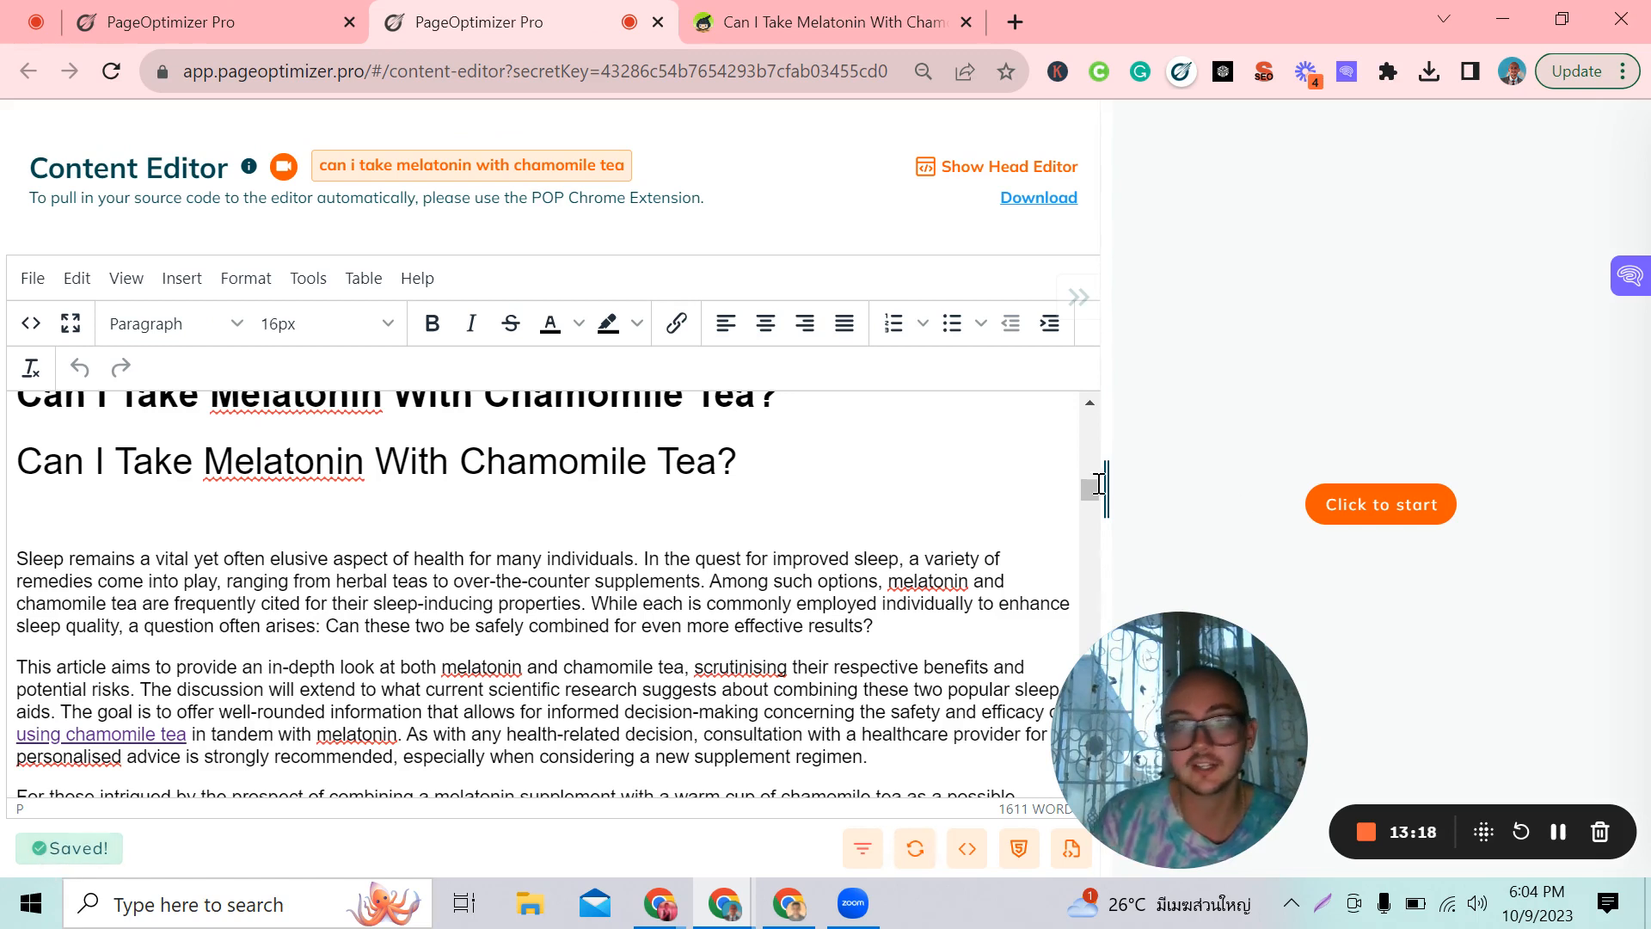
{"action": "left_click", "coordinate": [1340, 515]}
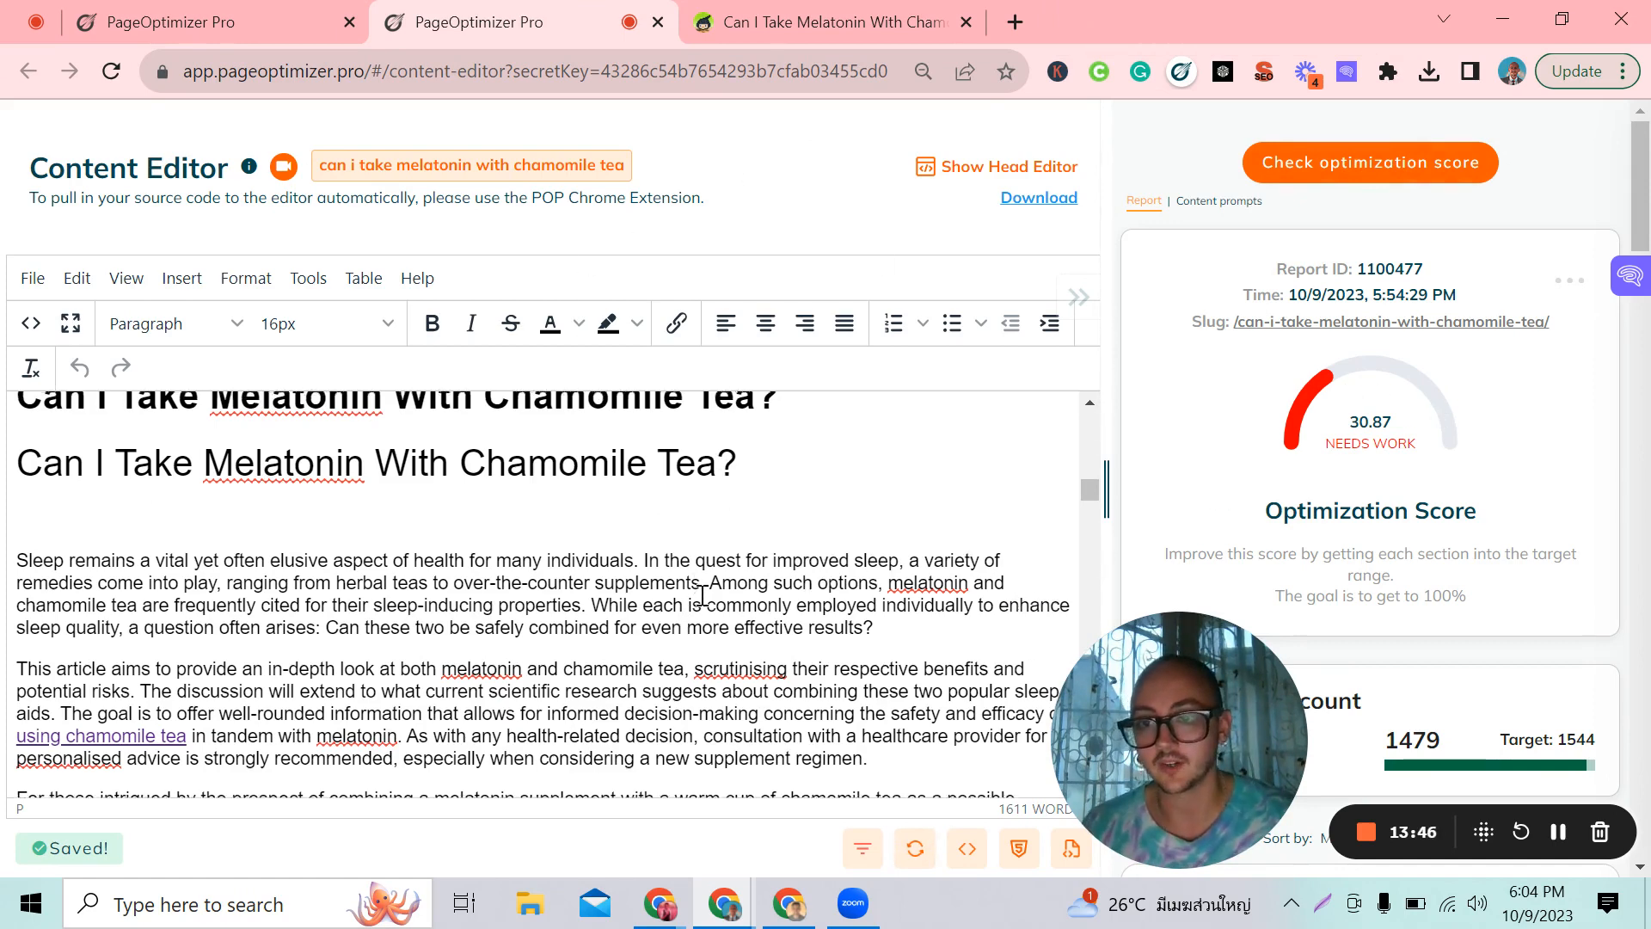
- Review the article's headings alongside the report's word count, Search Engine Title and Page Title recommendations
{"action": "scroll", "coordinate": [670, 588], "scroll_direction": "up", "scroll_amount": 5}
{"action": "scroll", "coordinate": [708, 581], "scroll_direction": "down", "scroll_amount": 3}
{"action": "scroll", "coordinate": [1408, 566], "scroll_direction": "down", "scroll_amount": 10}
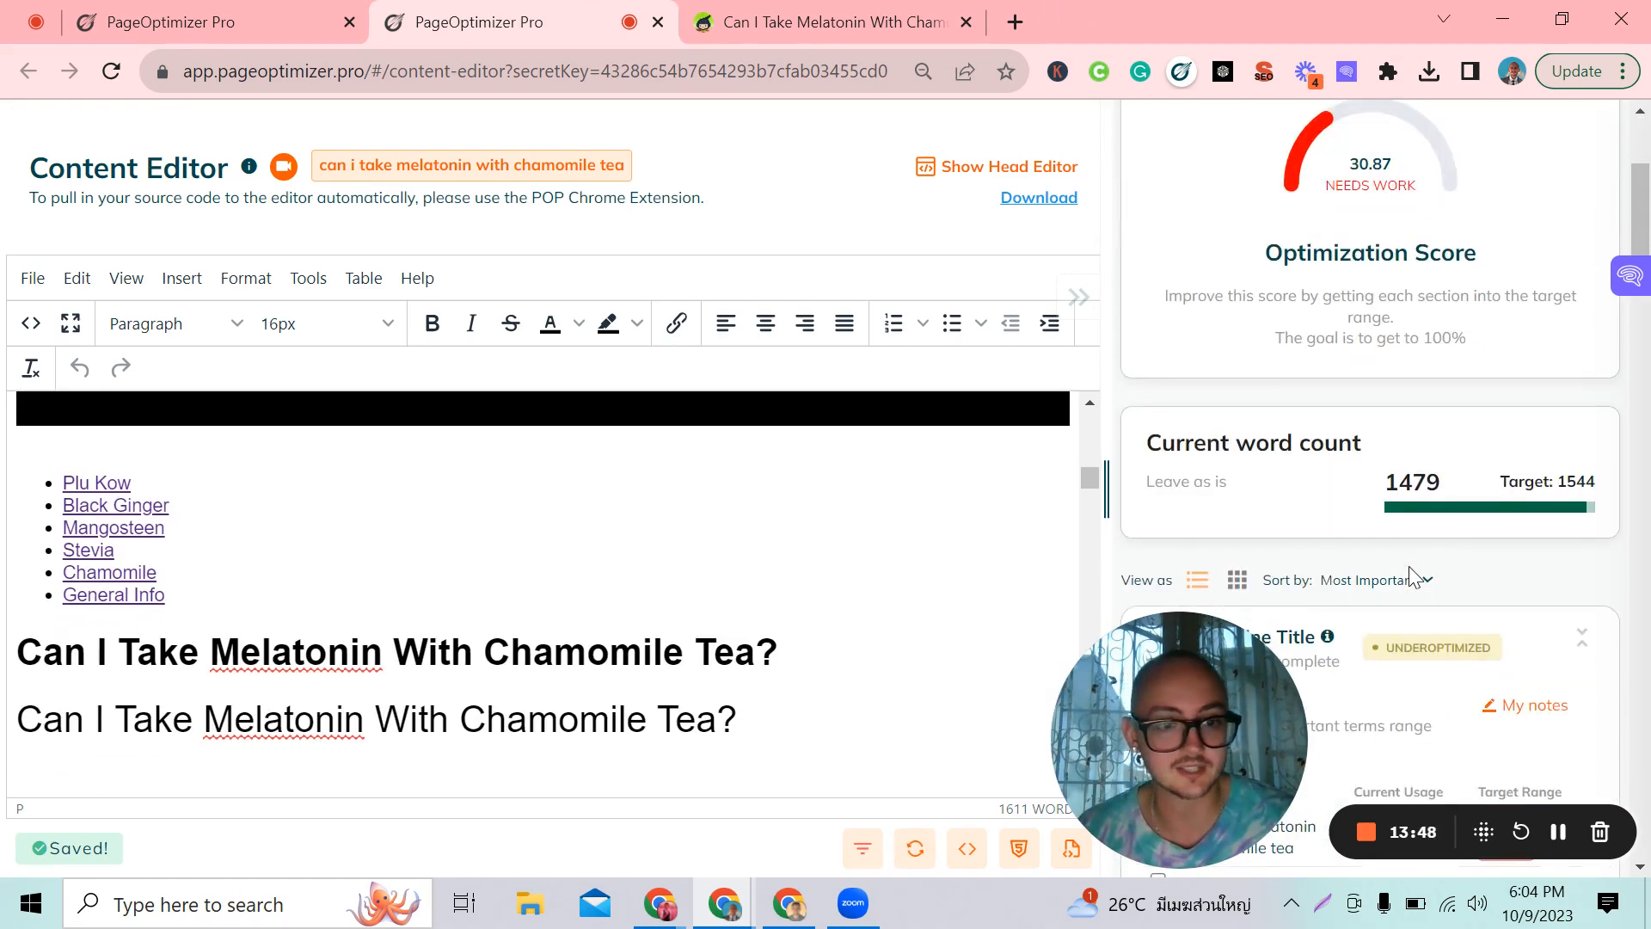
{"action": "scroll", "coordinate": [1409, 540], "scroll_direction": "up", "scroll_amount": 3}
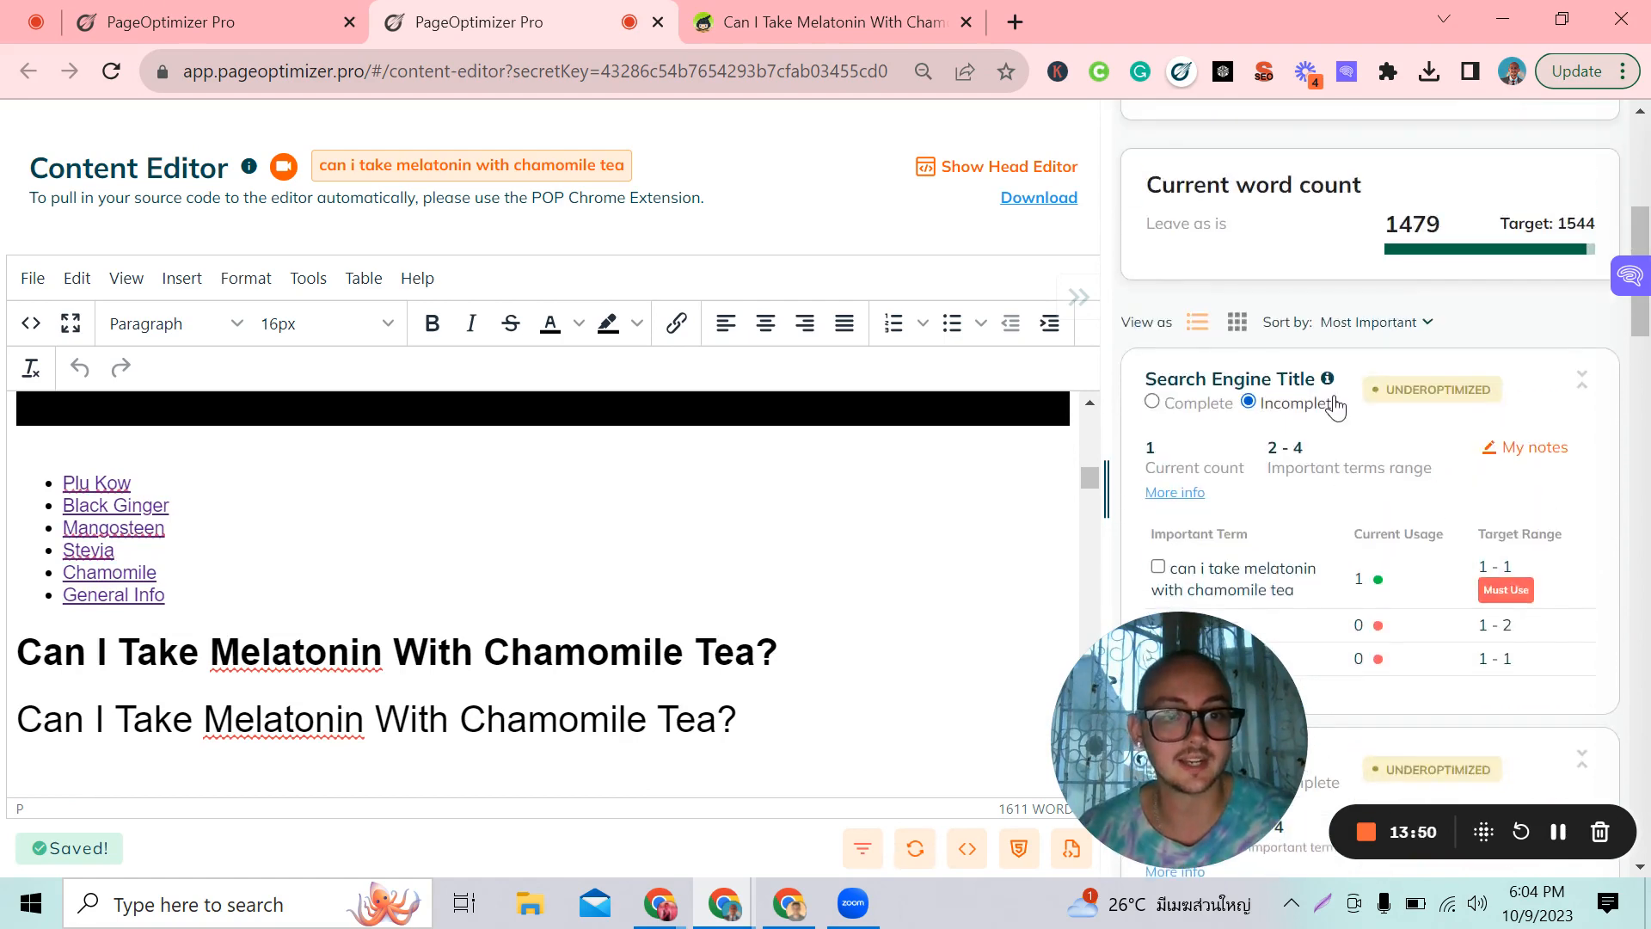
{"action": "scroll", "coordinate": [1238, 405], "scroll_direction": "down", "scroll_amount": 1}
{"action": "scroll", "coordinate": [1242, 413], "scroll_direction": "down", "scroll_amount": 4}
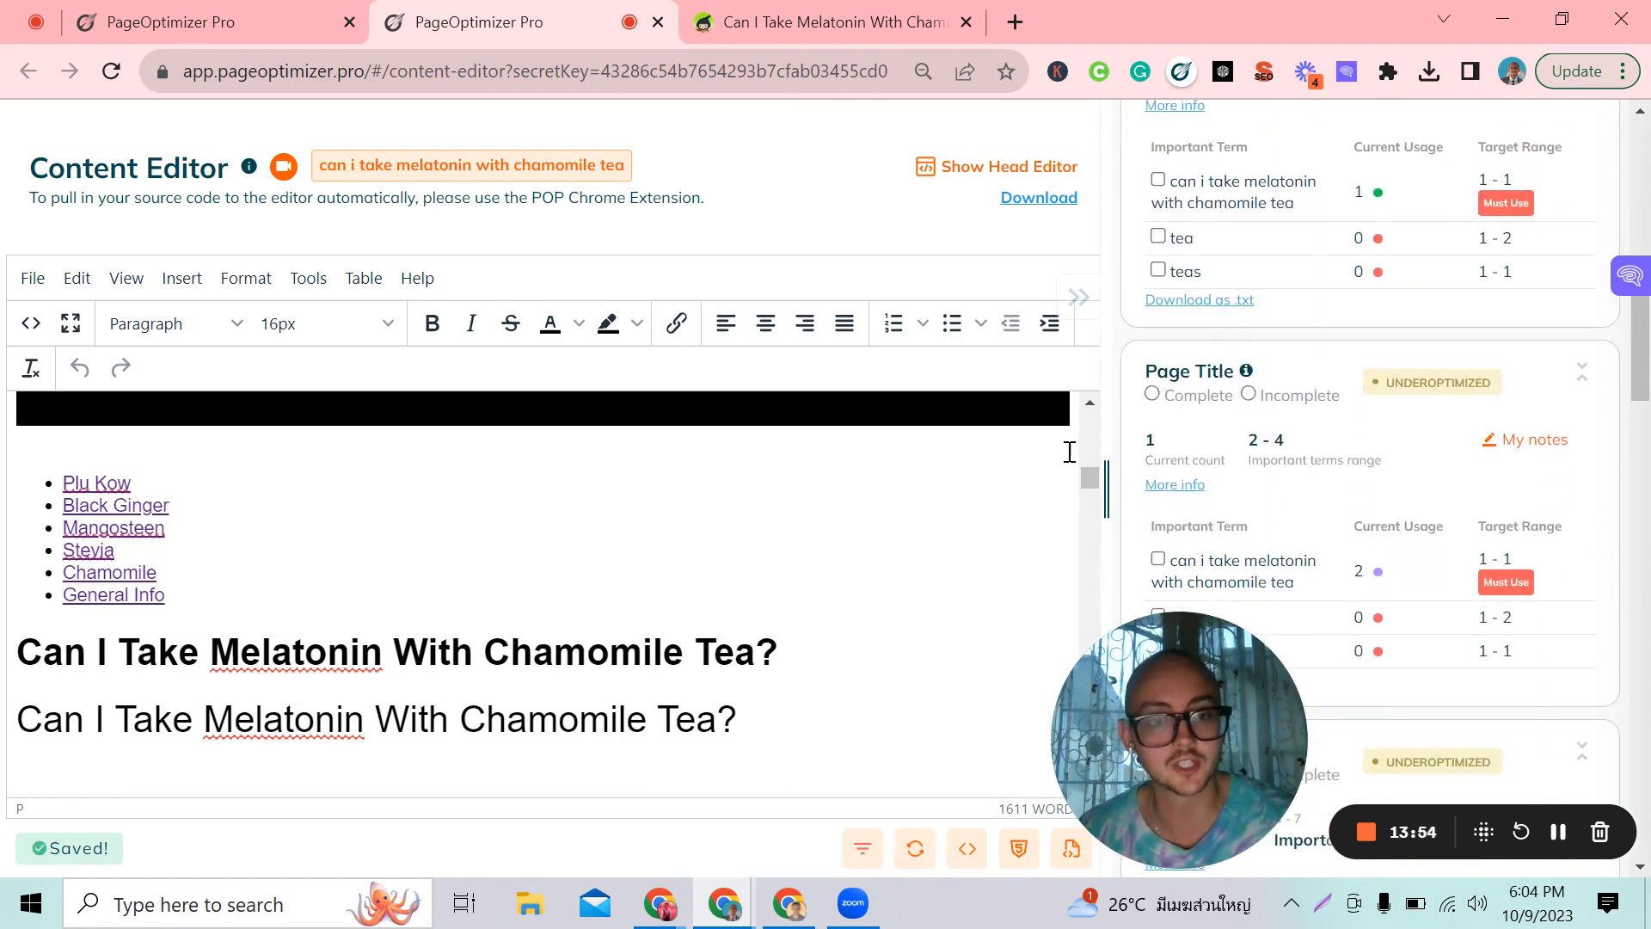
{"action": "scroll", "coordinate": [1254, 428], "scroll_direction": "down", "scroll_amount": 1}
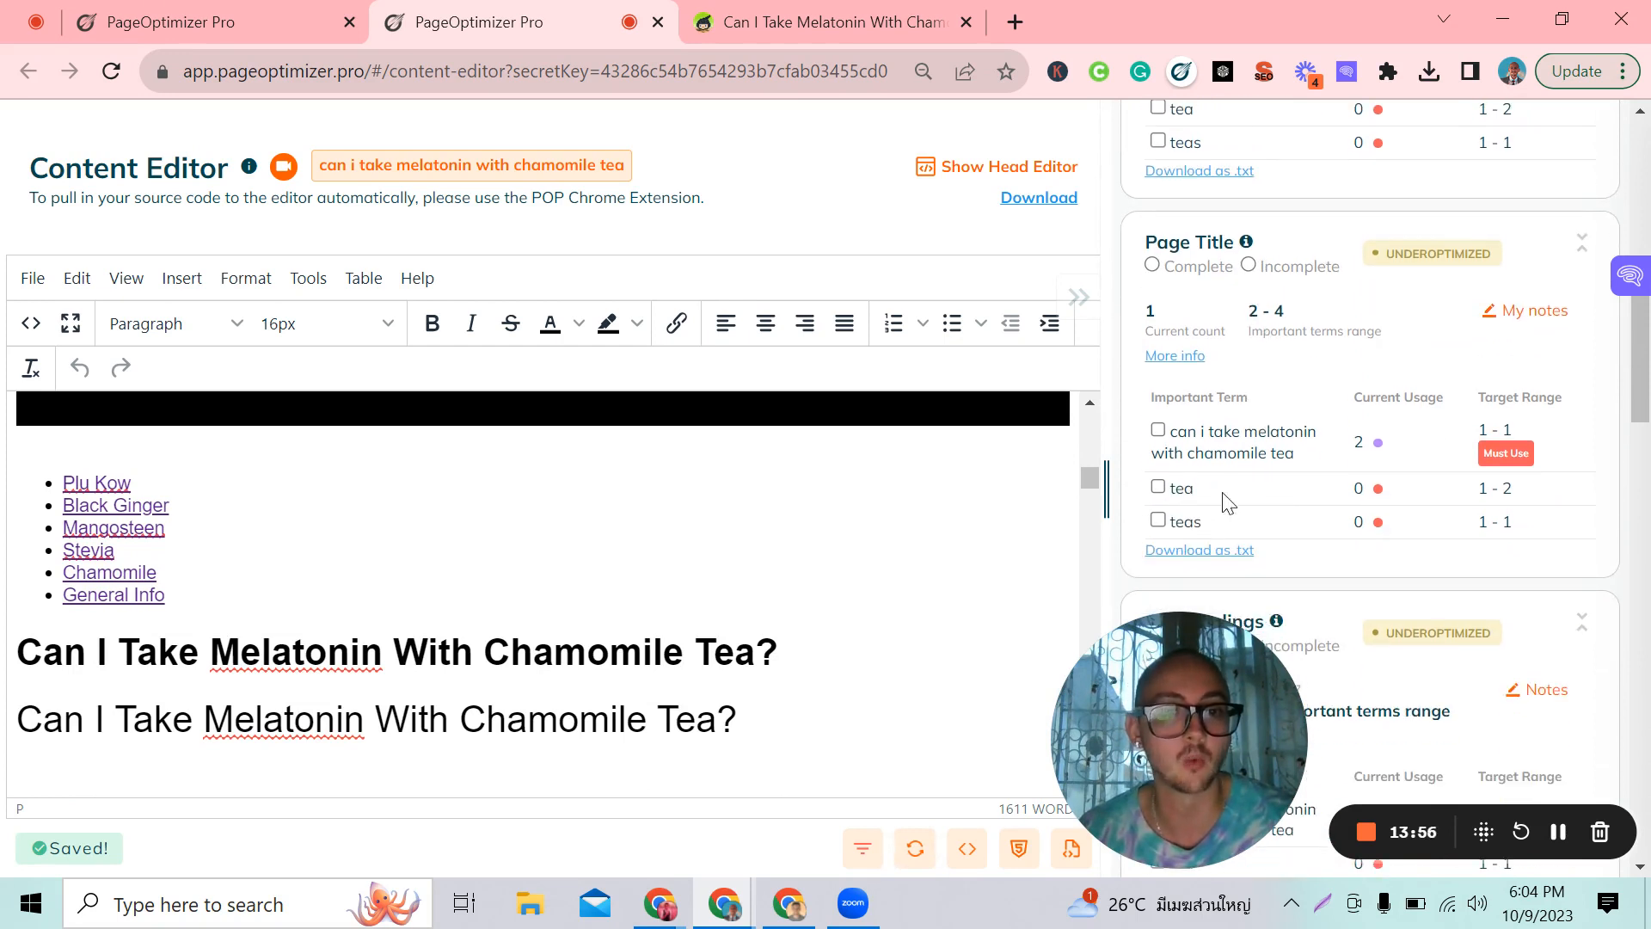
{"action": "scroll", "coordinate": [1260, 378], "scroll_direction": "down", "scroll_amount": 1}
{"action": "scroll", "coordinate": [1260, 378], "scroll_direction": "up", "scroll_amount": 1}
{"action": "scroll", "coordinate": [1303, 456], "scroll_direction": "down", "scroll_amount": 1}
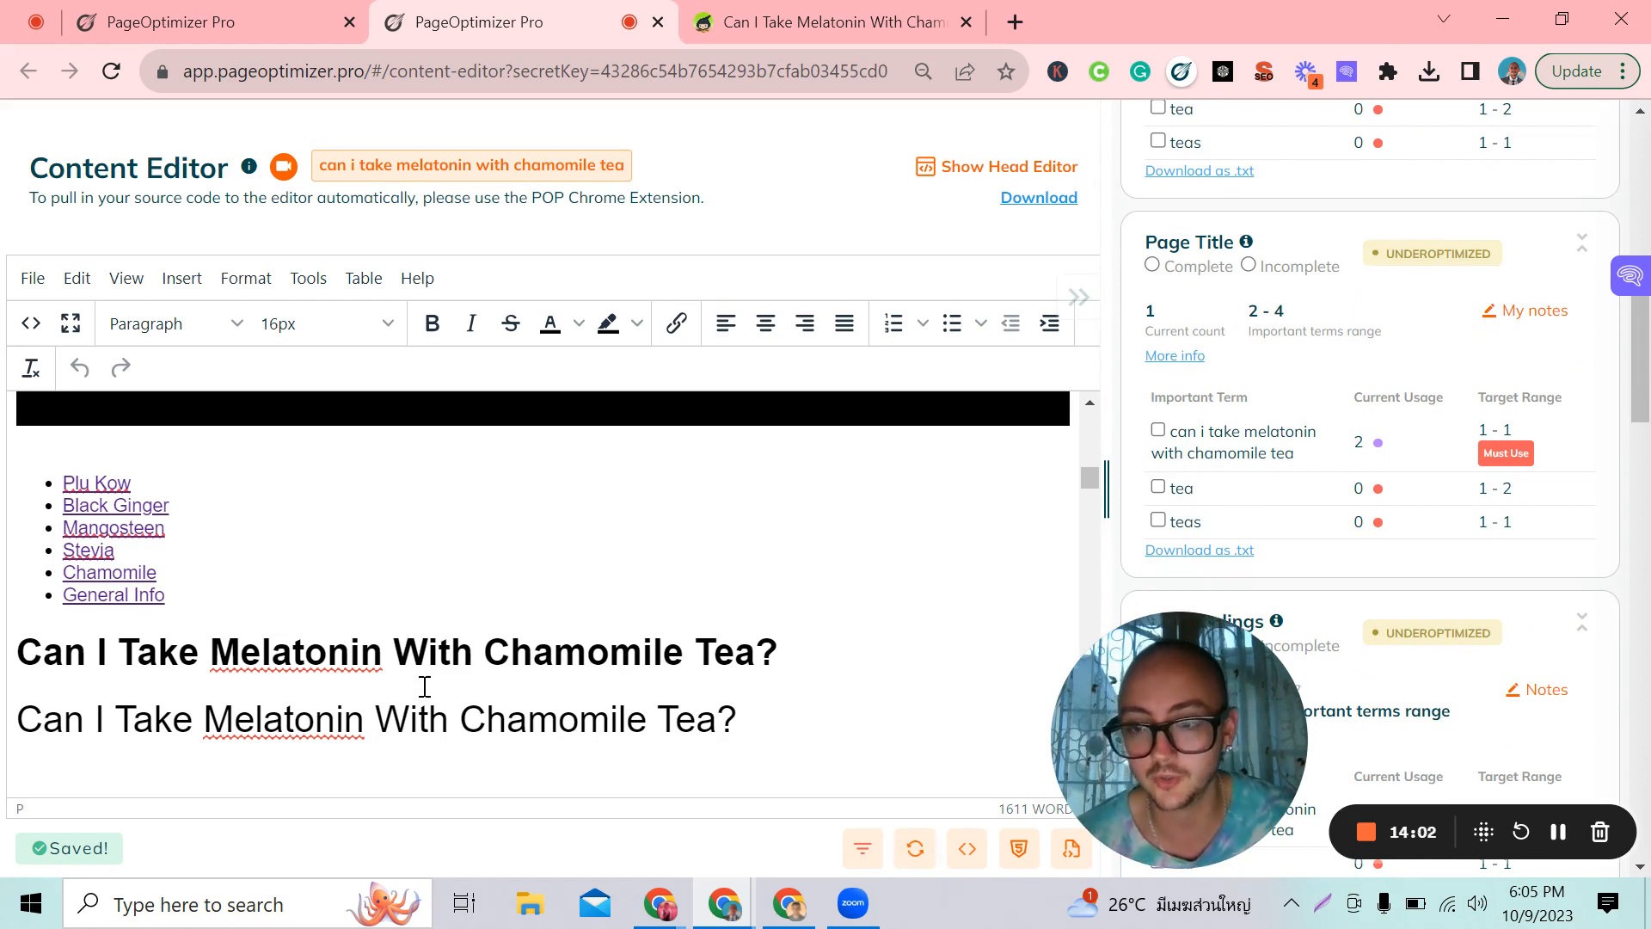
- Compare the two identical H1 headings with the Page Title terms' current usage and target ranges, and read the exact keyword's status hint
{"action": "triple_click", "coordinate": [577, 668]}
{"action": "triple_click", "coordinate": [563, 709]}
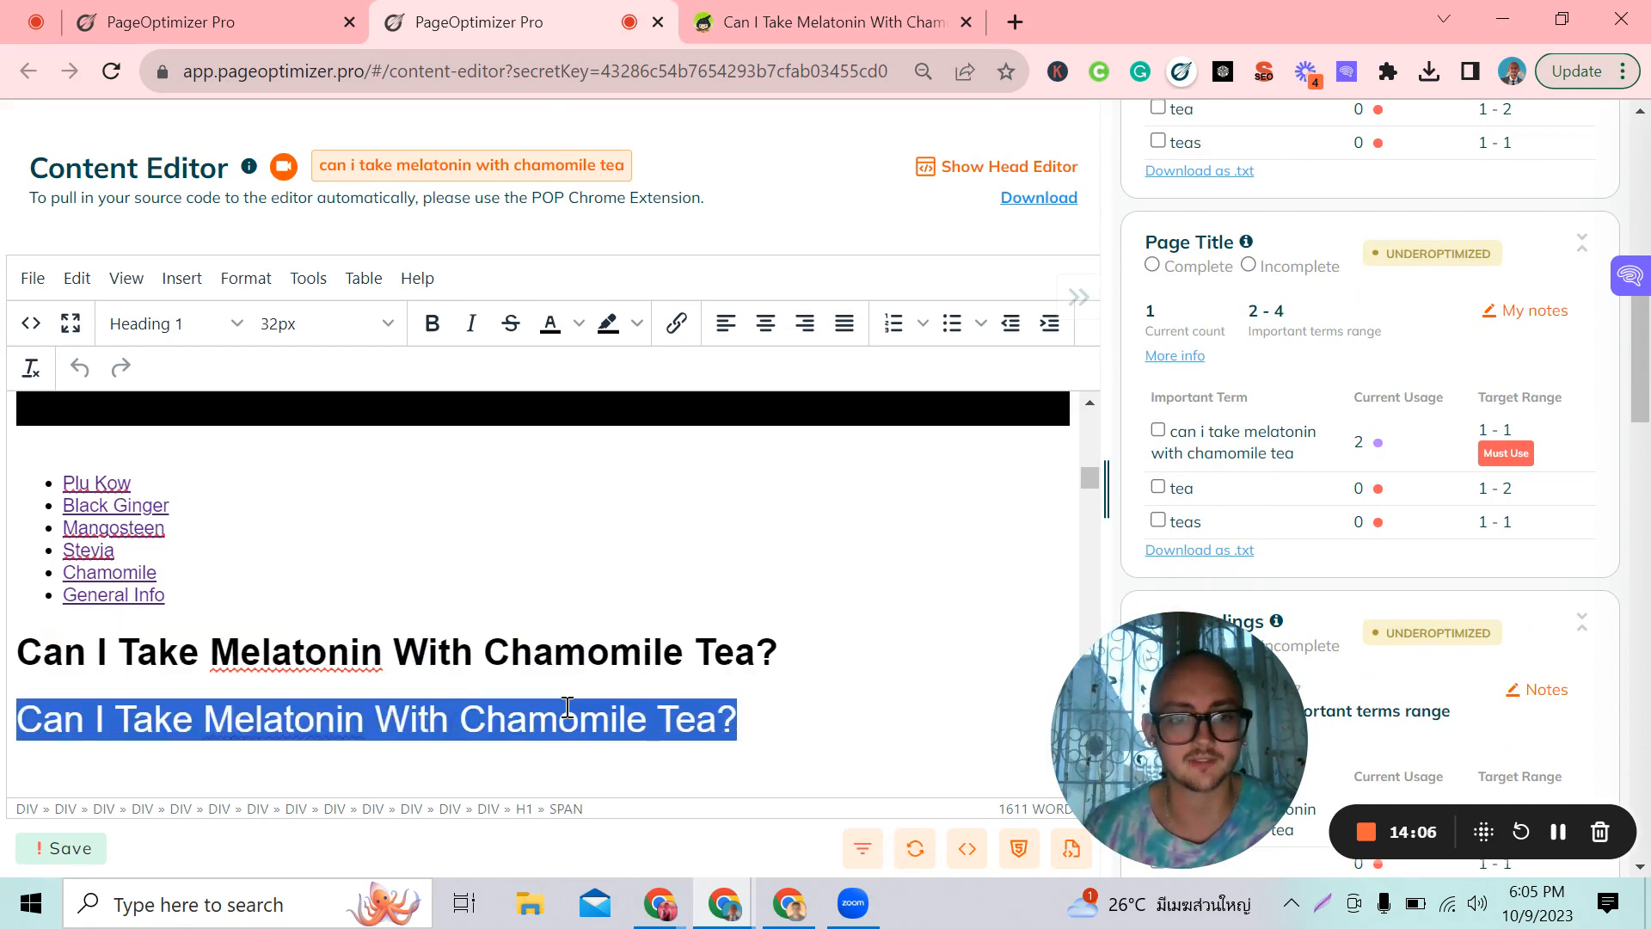
{"action": "left_click", "coordinate": [787, 645]}
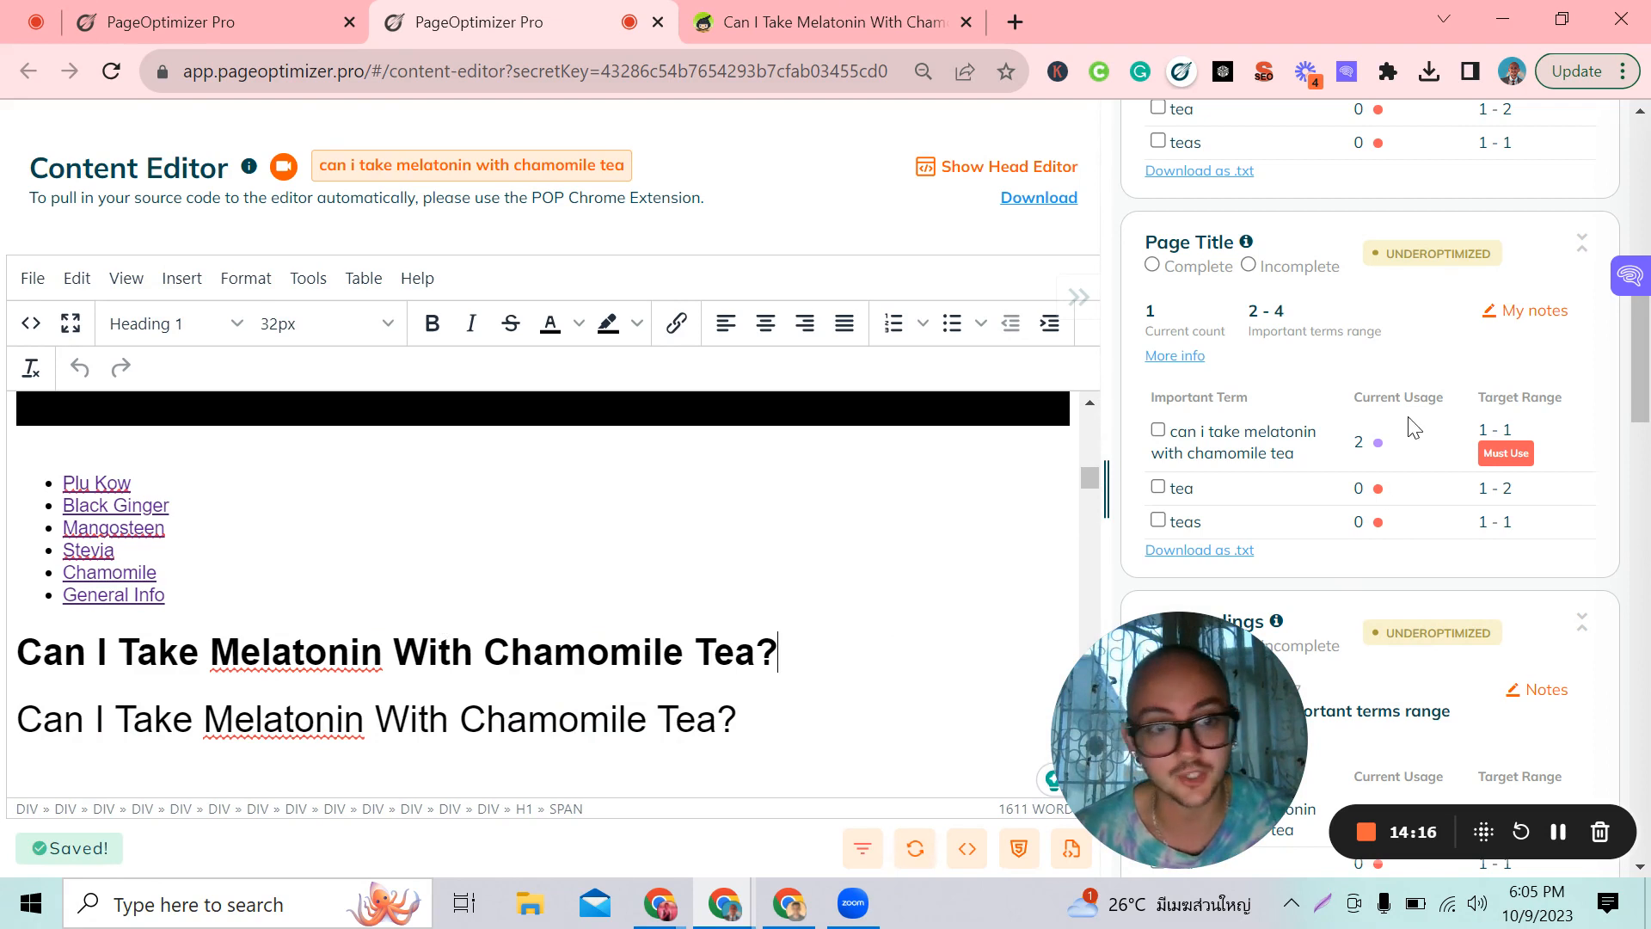
{"action": "left_click_drag", "start_coordinate": [1351, 452], "coordinate": [1349, 441]}
{"action": "left_click", "coordinate": [1357, 443]}
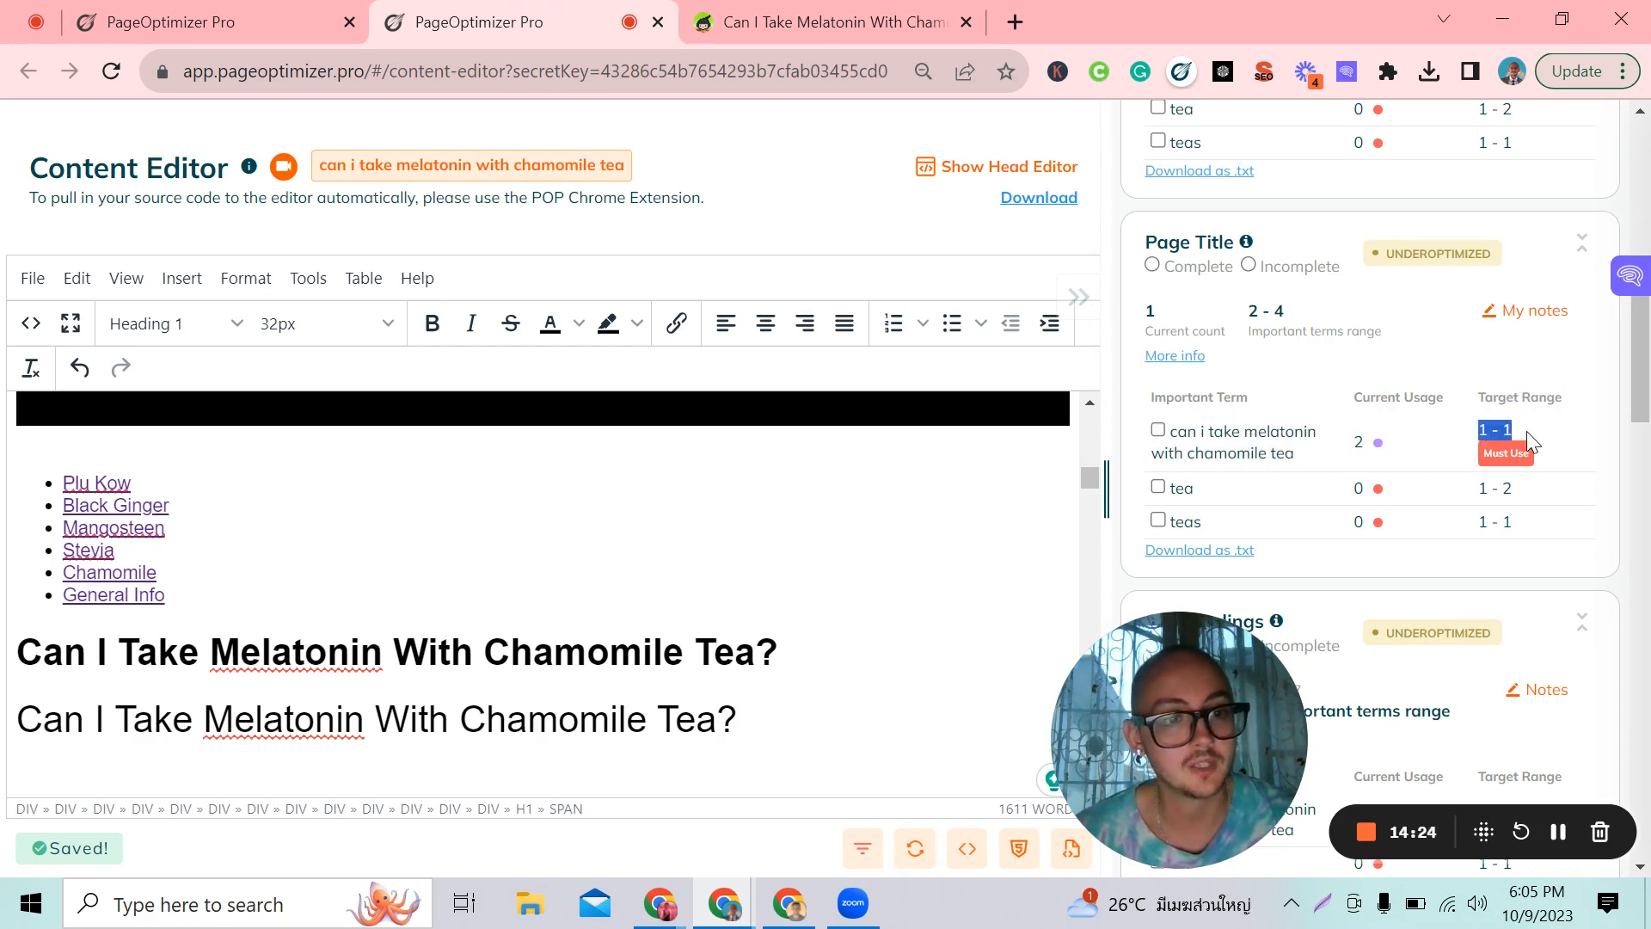
{"action": "left_click", "coordinate": [1213, 495]}
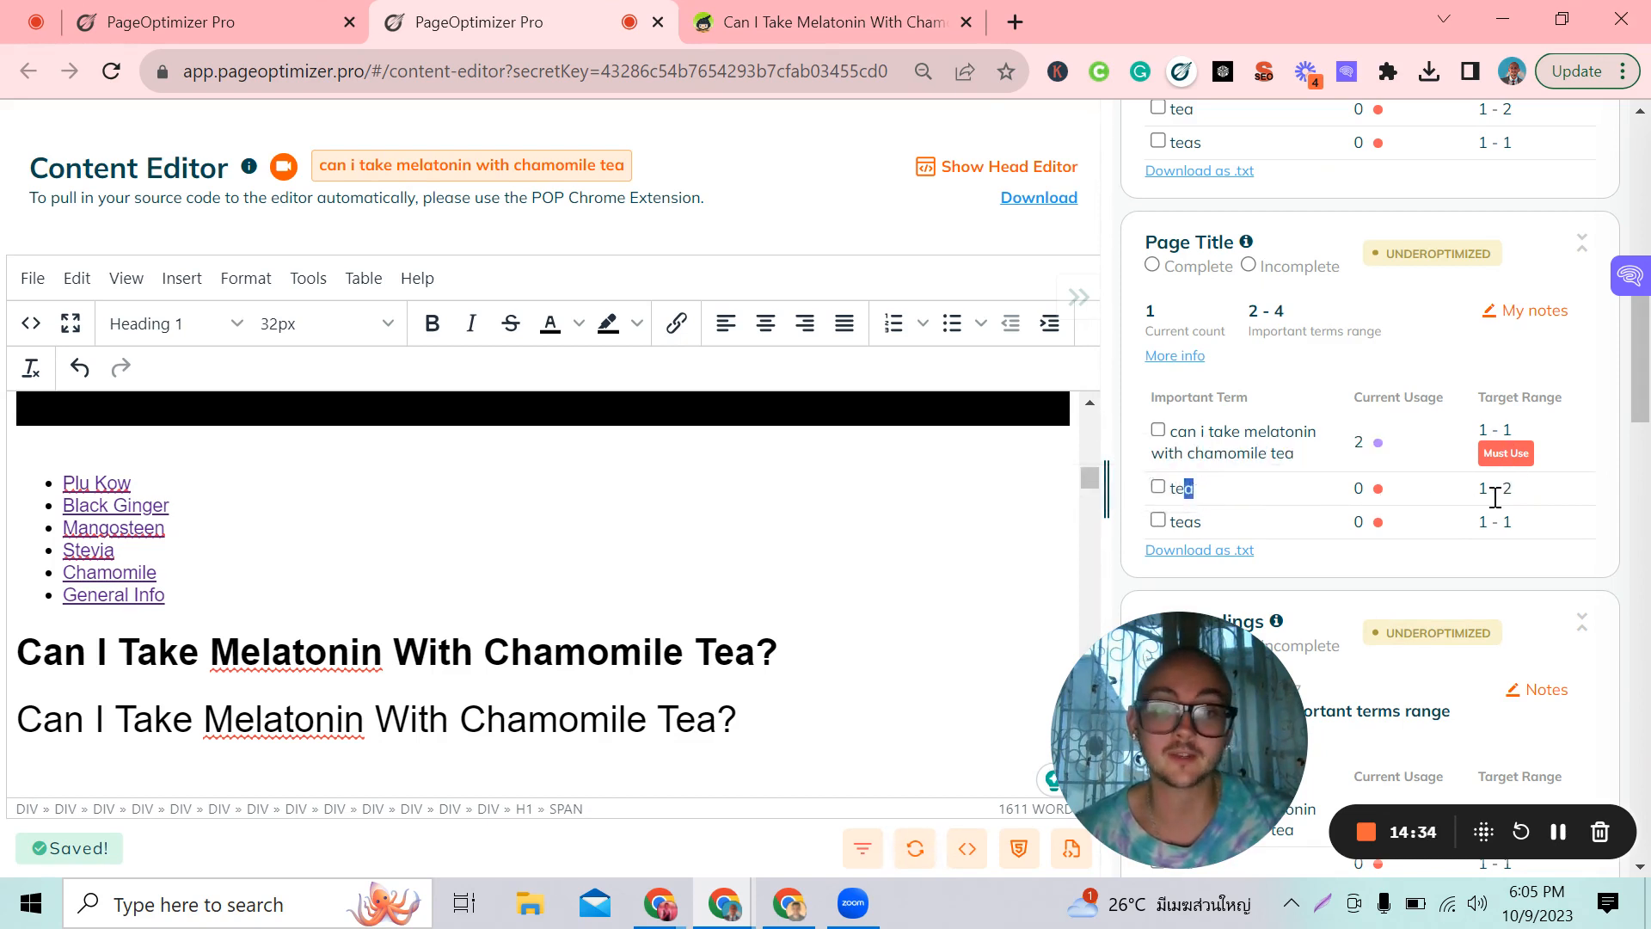
{"action": "left_click", "coordinate": [1377, 458]}
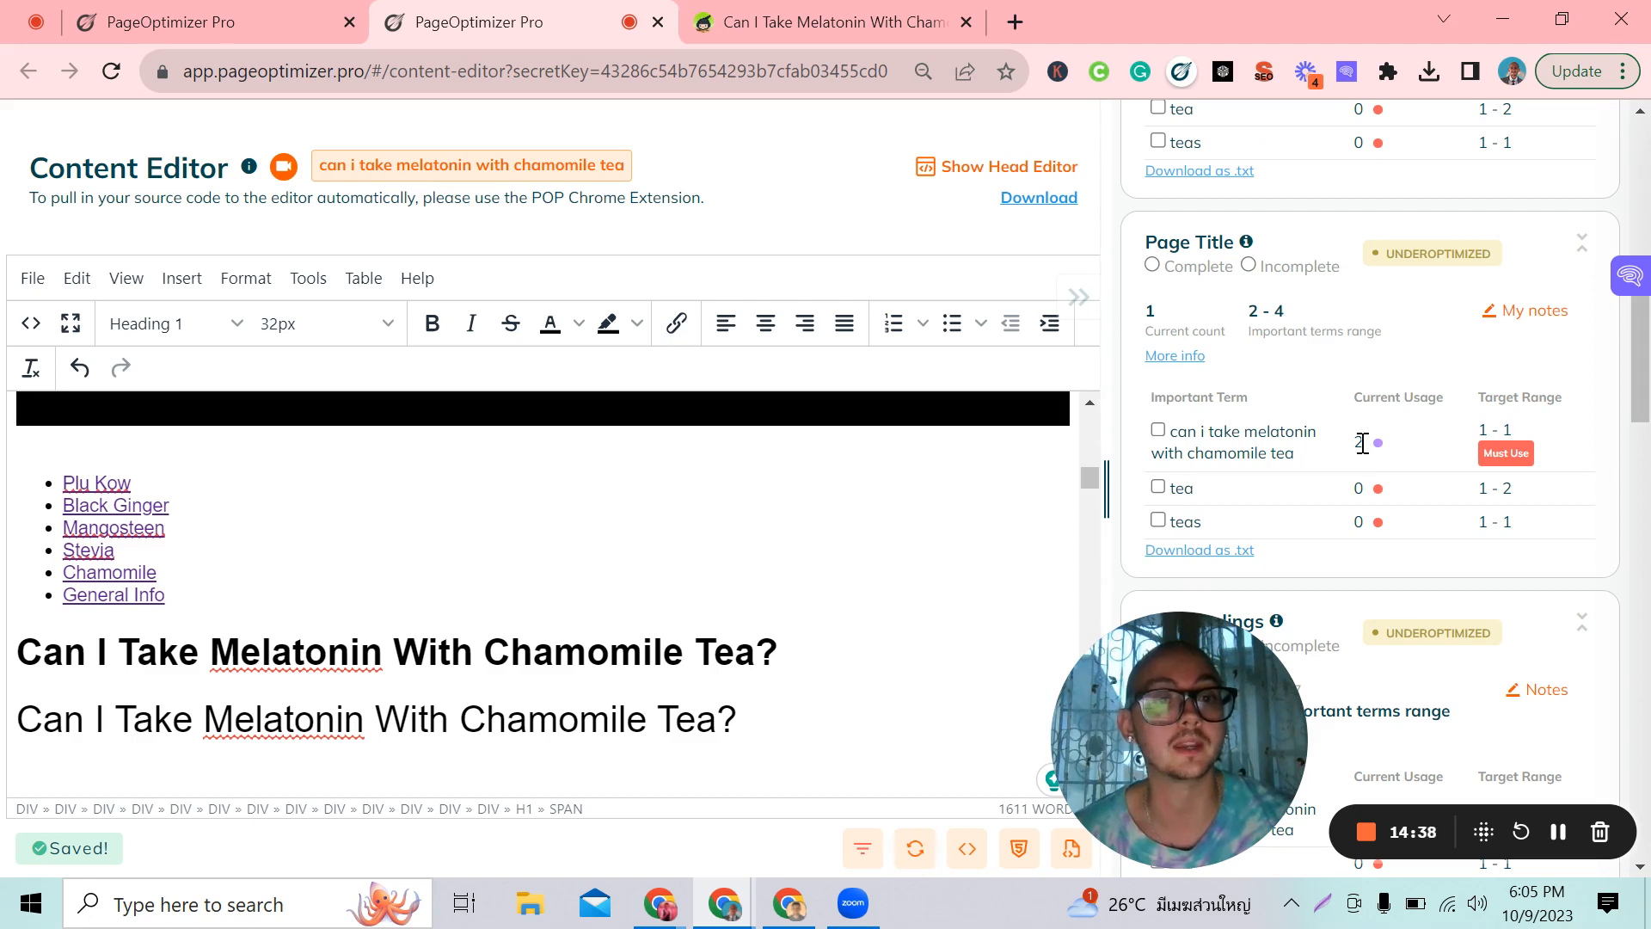
{"action": "mouse_move", "coordinate": [1377, 445]}
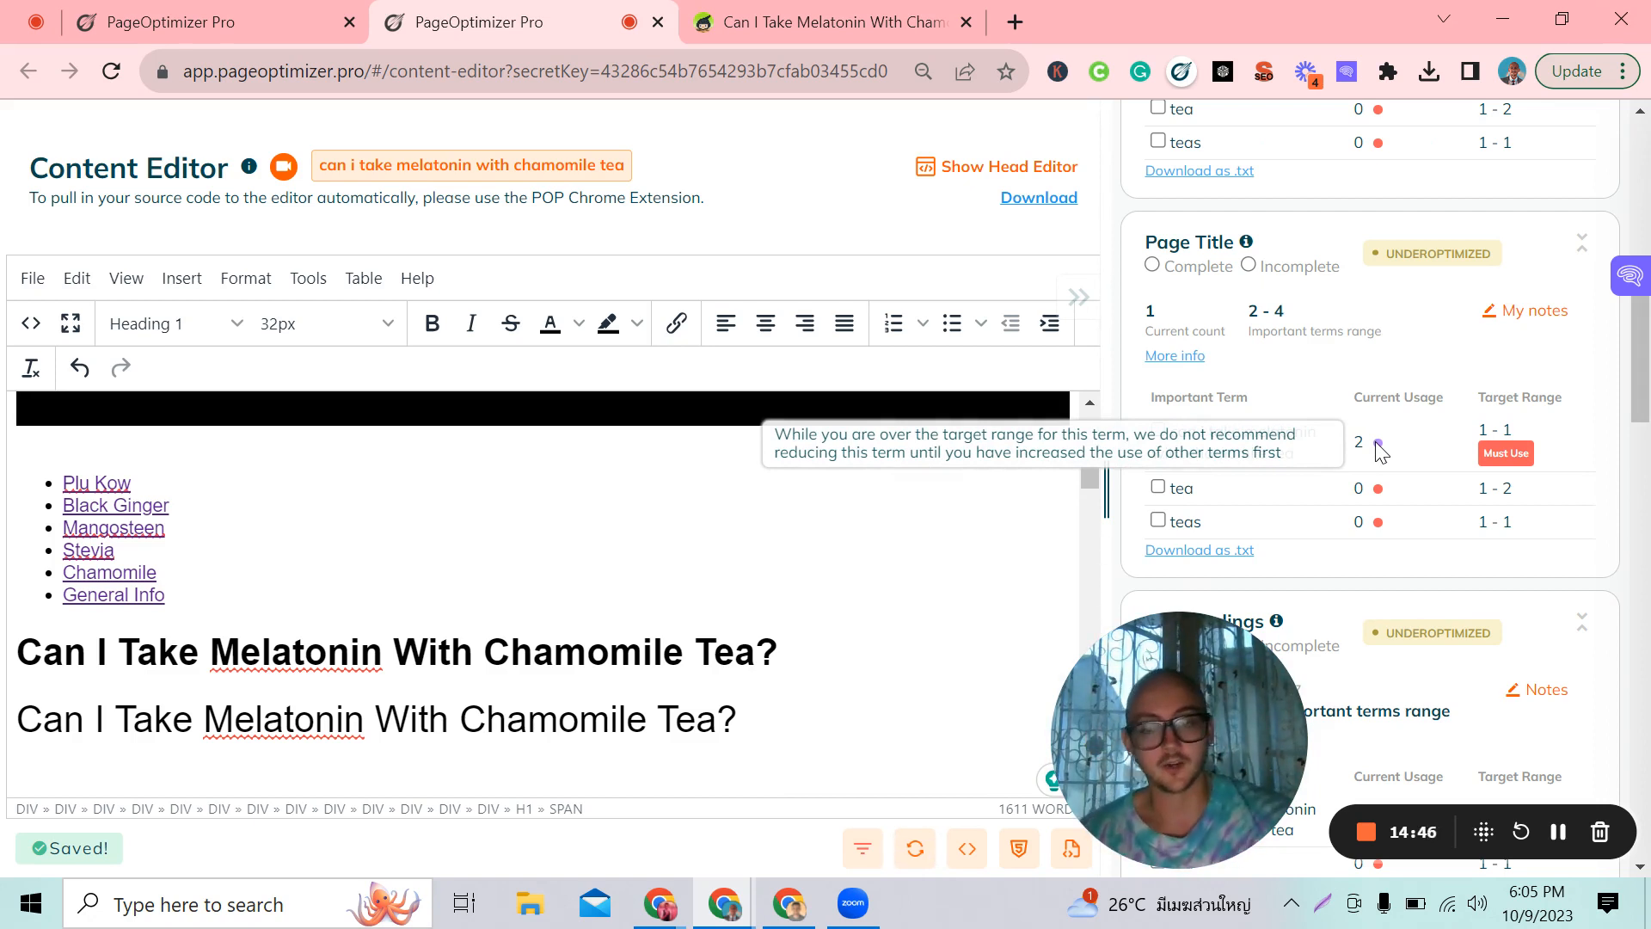
- Delete the second, duplicate "Can I Take Melatonin With Chamomile Tea?" H1 heading and its leftover line
{"action": "left_click_drag", "start_coordinate": [761, 714], "coordinate": [24, 729]}
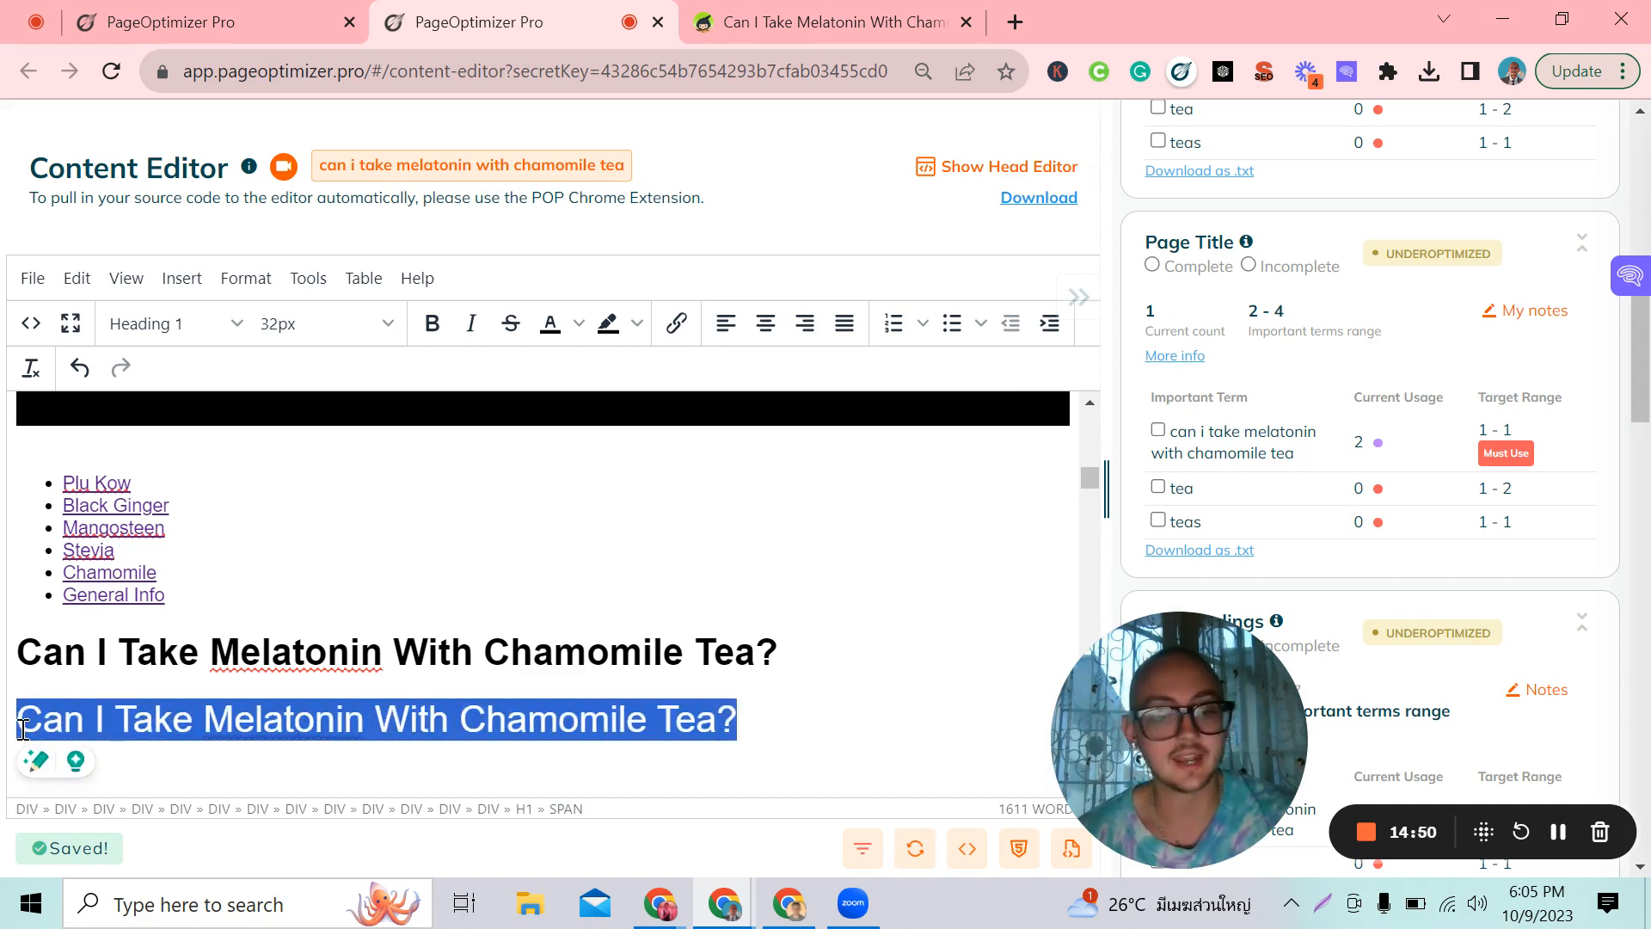
{"action": "key", "text": "BackSpace"}
{"action": "key", "text": "BackSpace"}
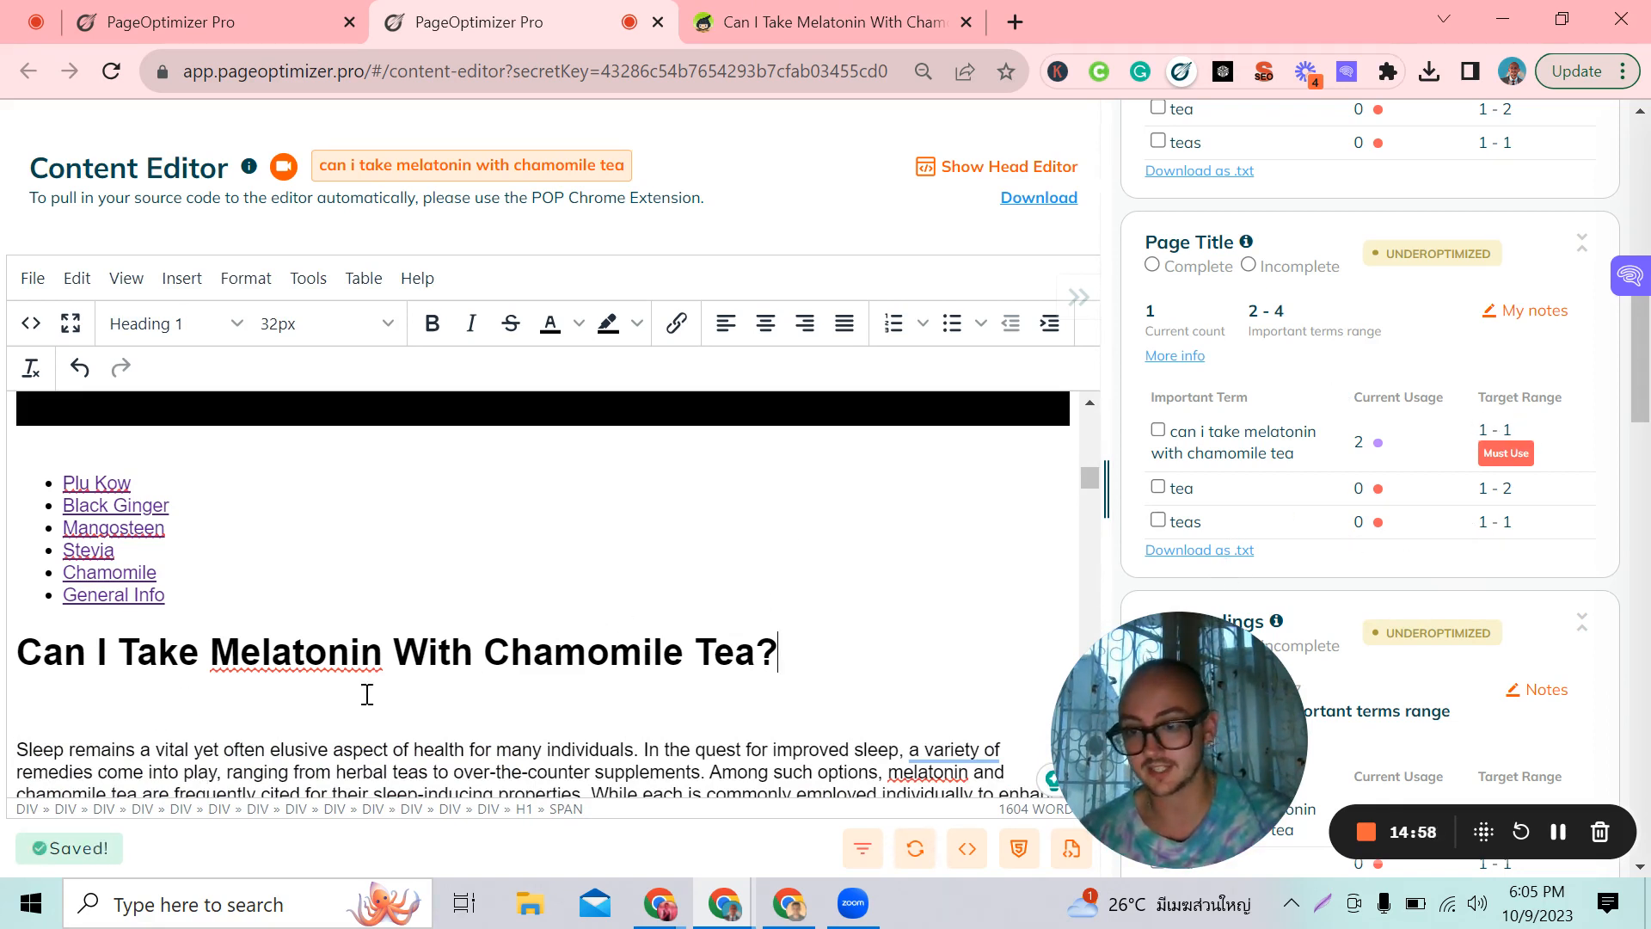
- Recheck the optimization score and review the updated Page Title term usage
{"action": "scroll", "coordinate": [1430, 542], "scroll_direction": "up", "scroll_amount": 10}
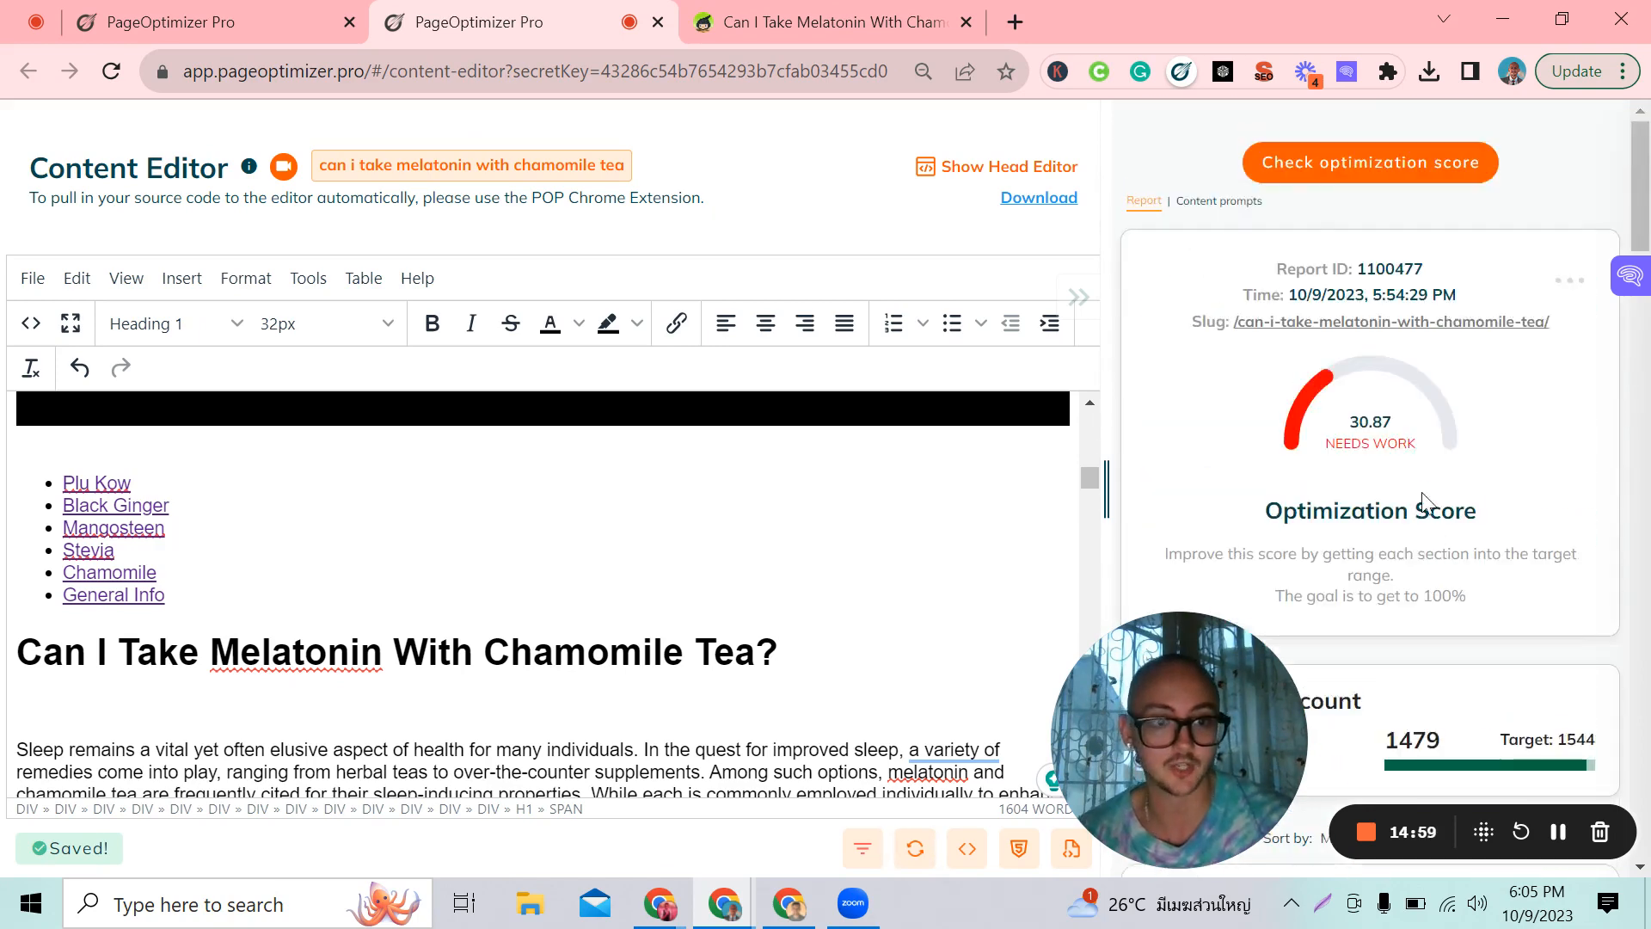
{"action": "left_click", "coordinate": [1345, 161]}
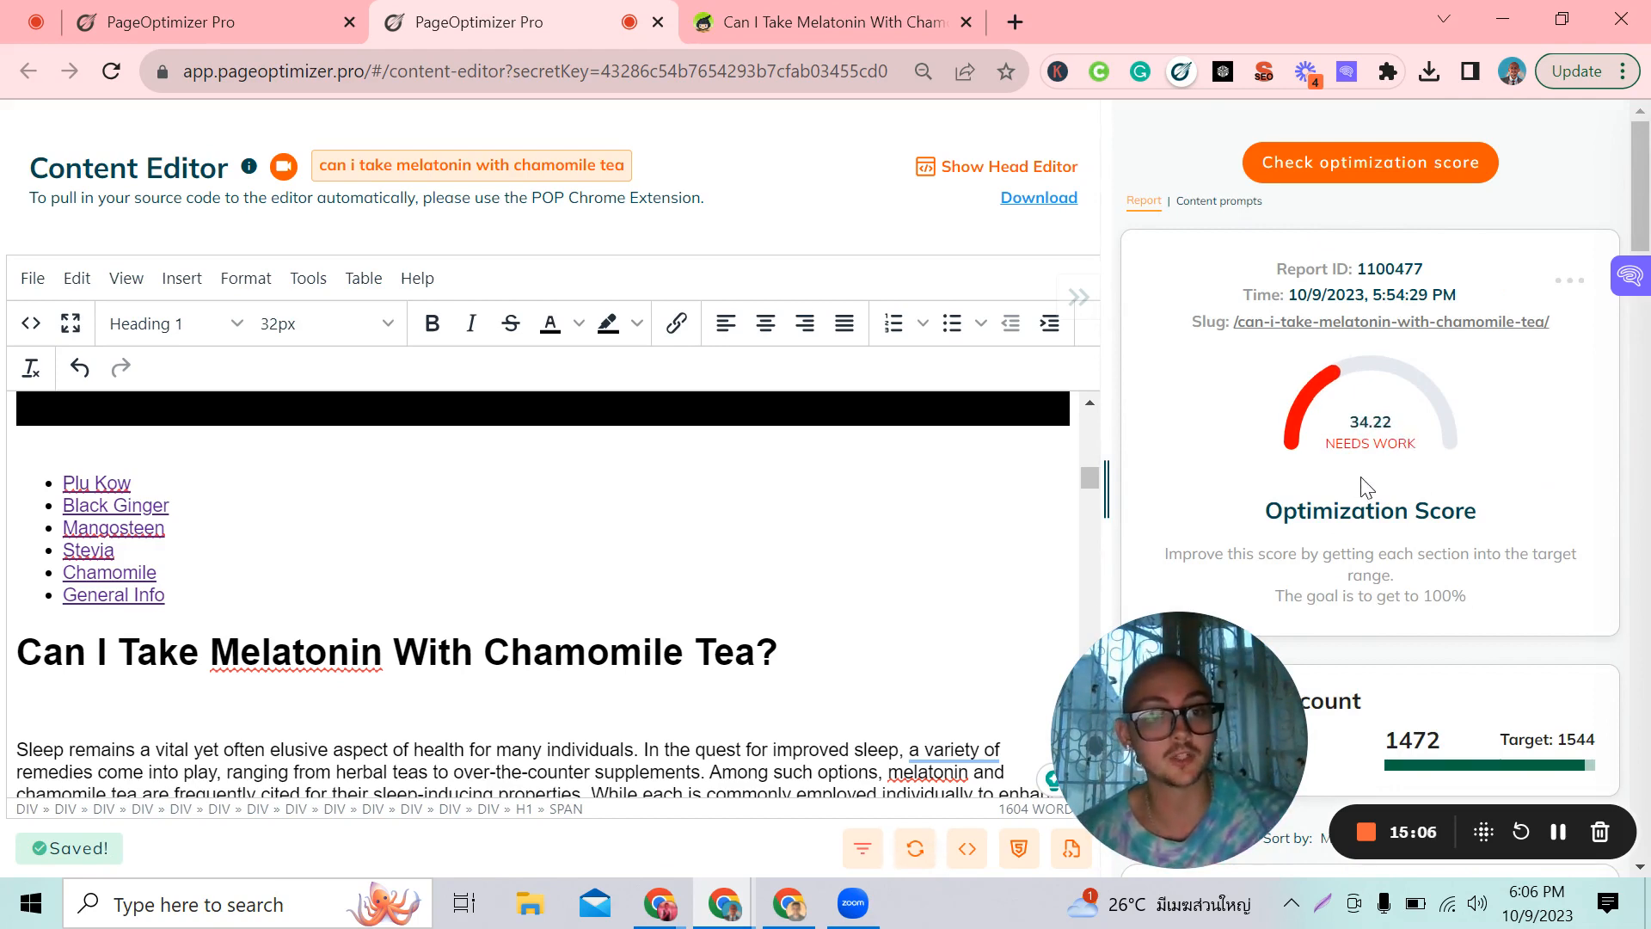
{"action": "scroll", "coordinate": [1355, 499], "scroll_direction": "down", "scroll_amount": 10}
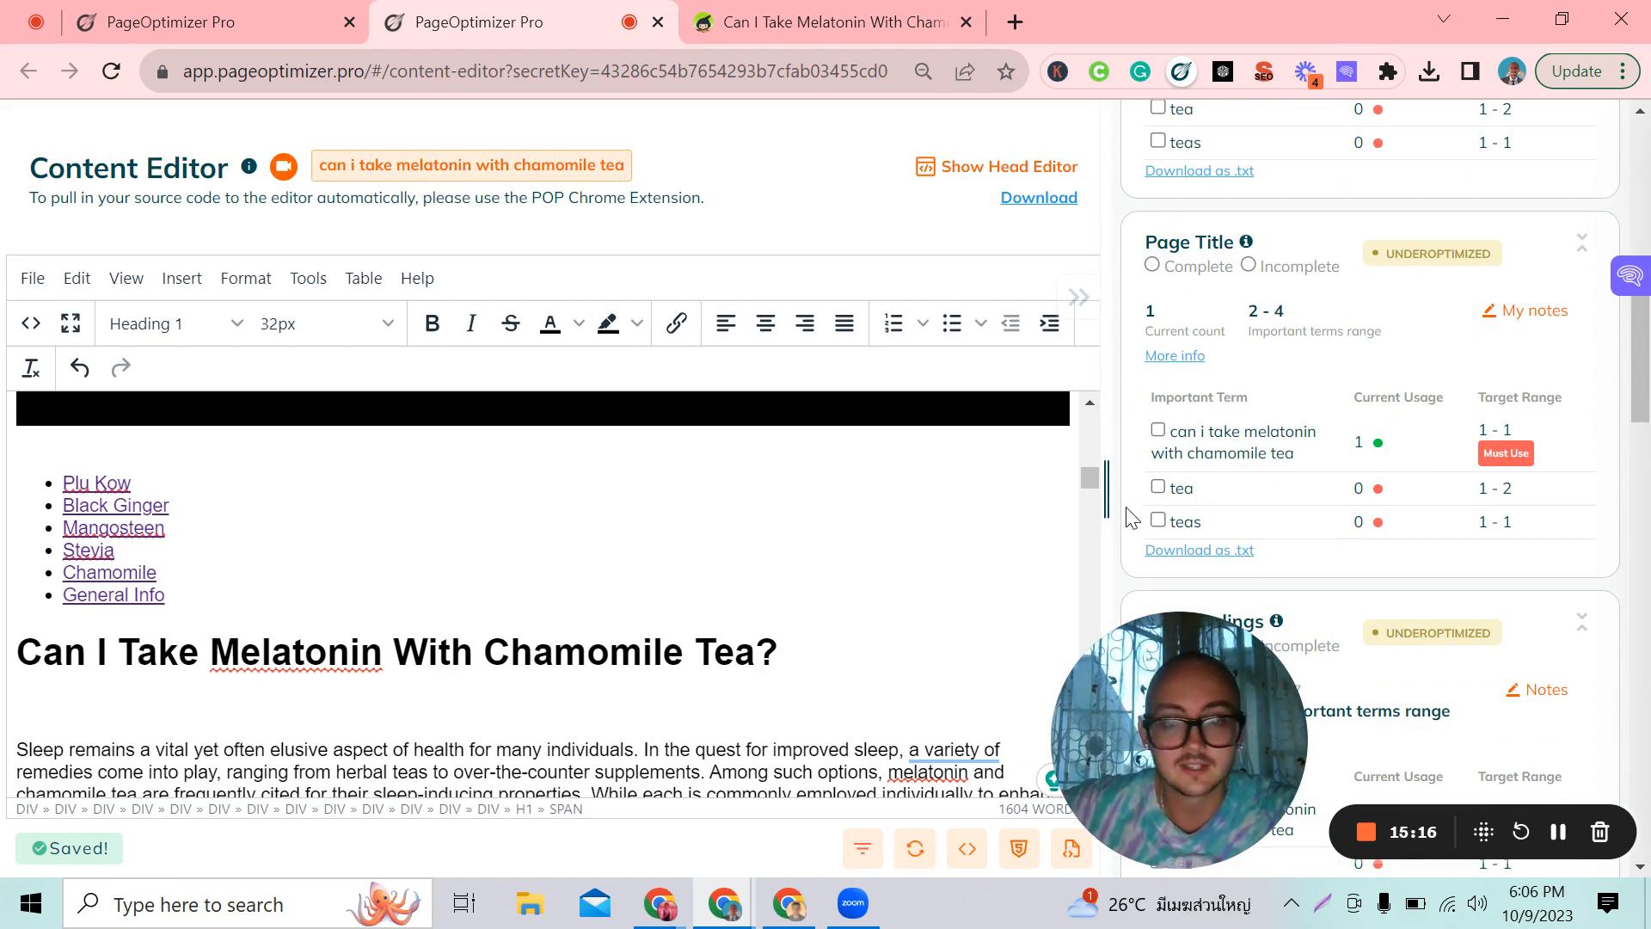
- Review the optimization score, word count, and Search Engine Title and Page Title term ranges against the article's H1 heading
{"action": "scroll", "coordinate": [1460, 481], "scroll_direction": "up", "scroll_amount": 6}
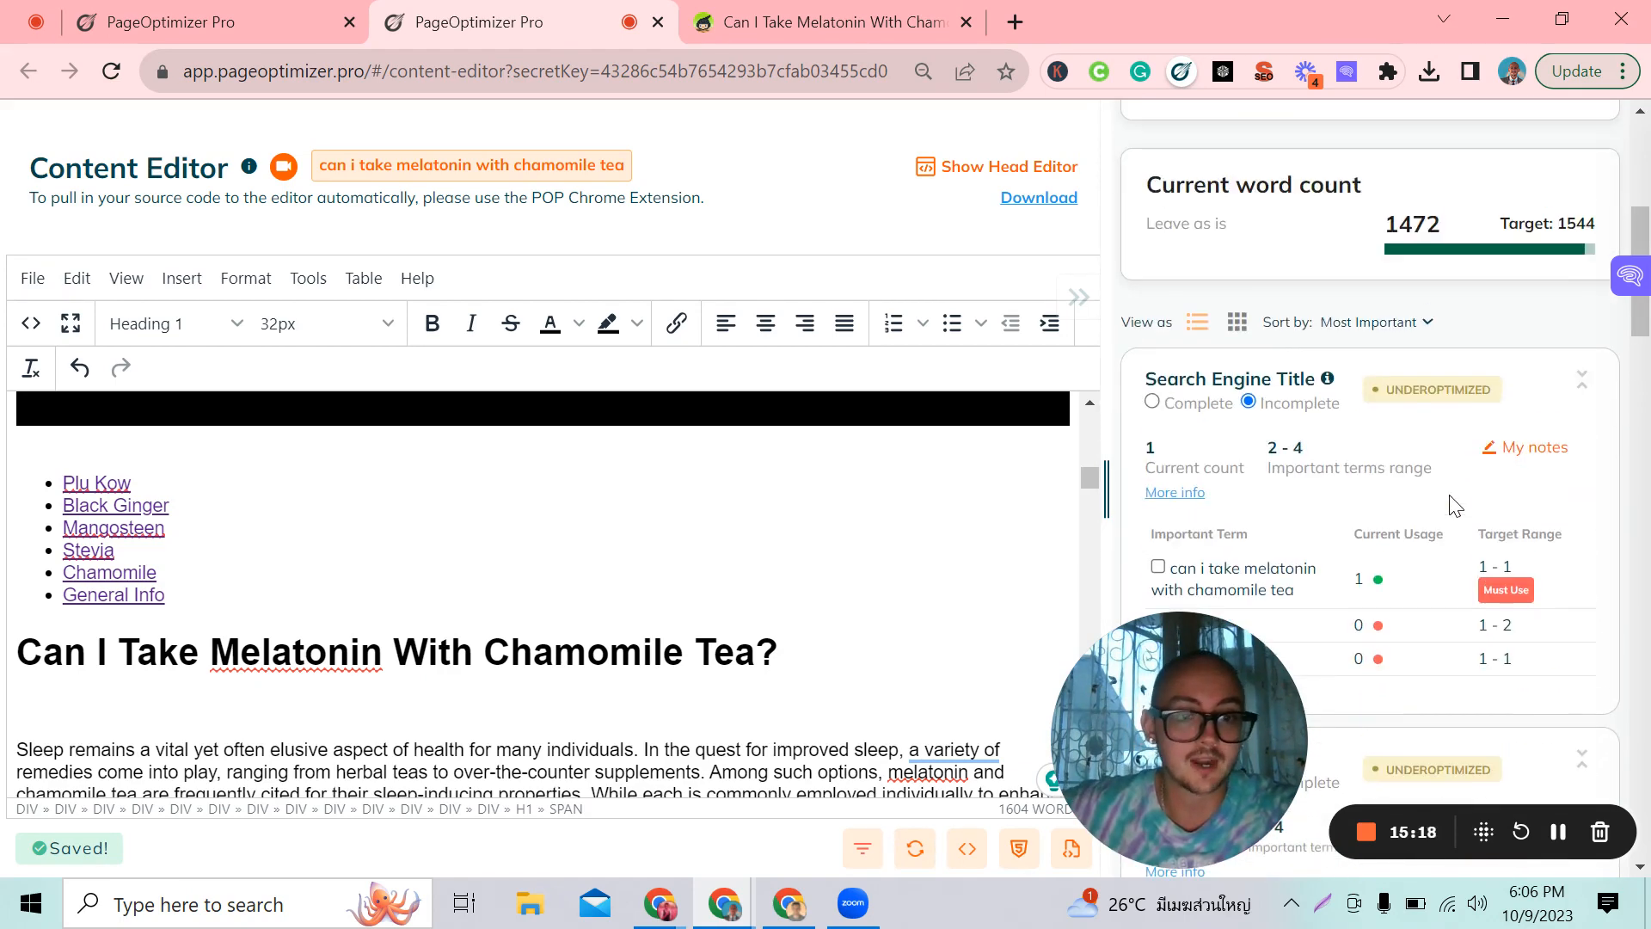
{"action": "scroll", "coordinate": [1456, 508], "scroll_direction": "down", "scroll_amount": 5}
{"action": "scroll", "coordinate": [1419, 465], "scroll_direction": "up", "scroll_amount": 10}
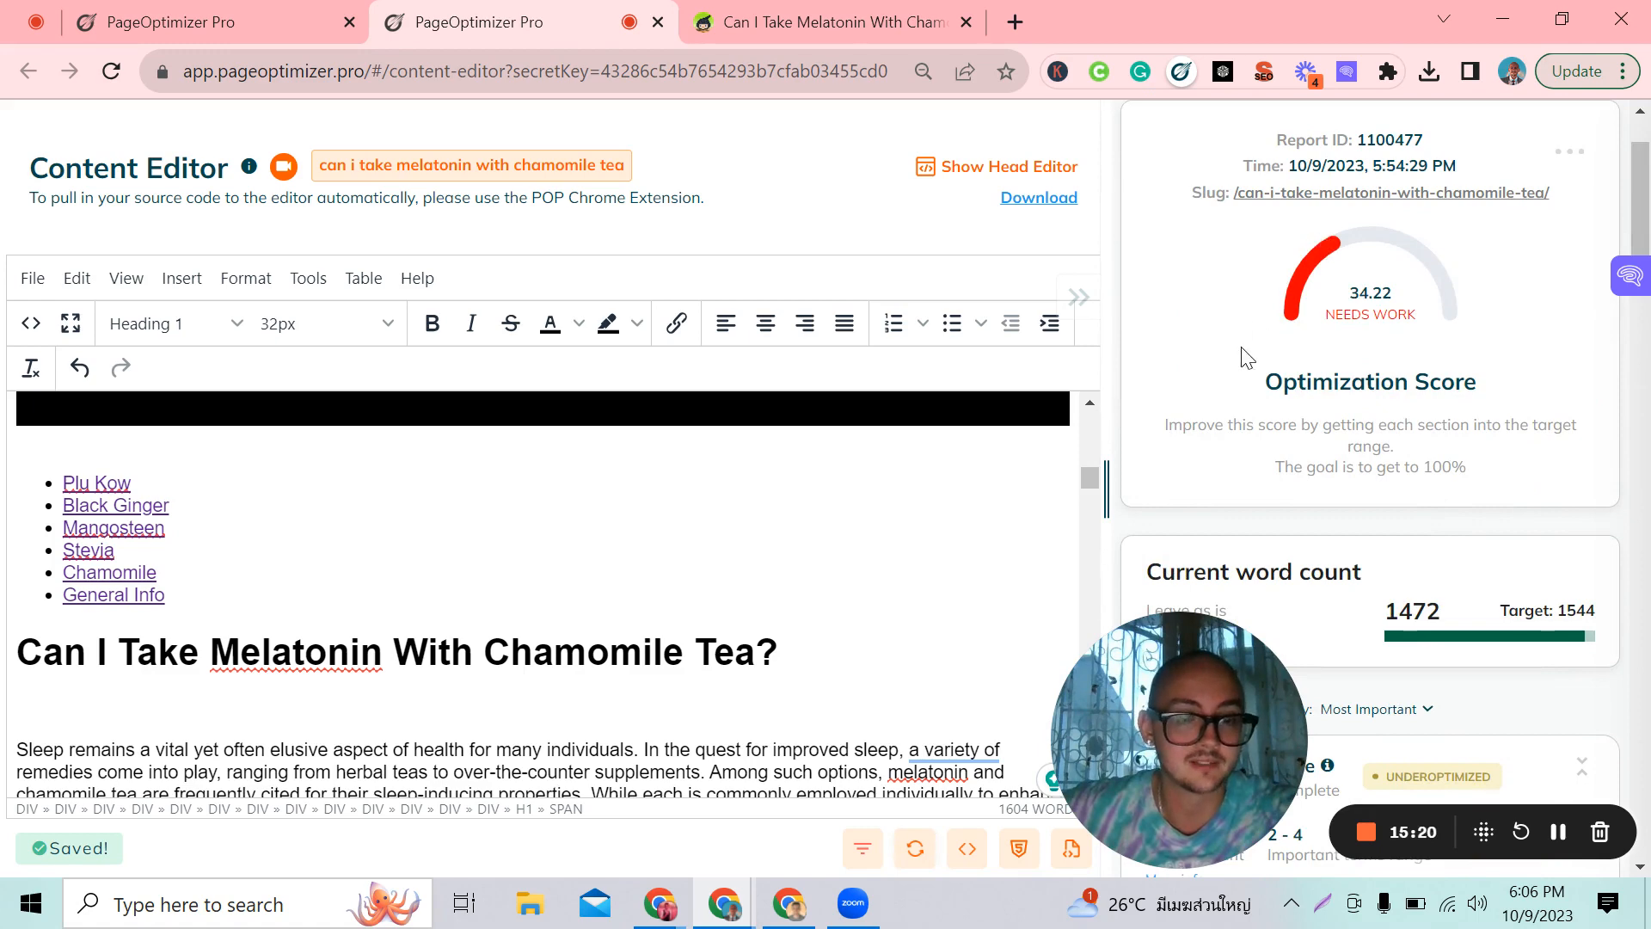
{"action": "scroll", "coordinate": [1246, 357], "scroll_direction": "down", "scroll_amount": 6}
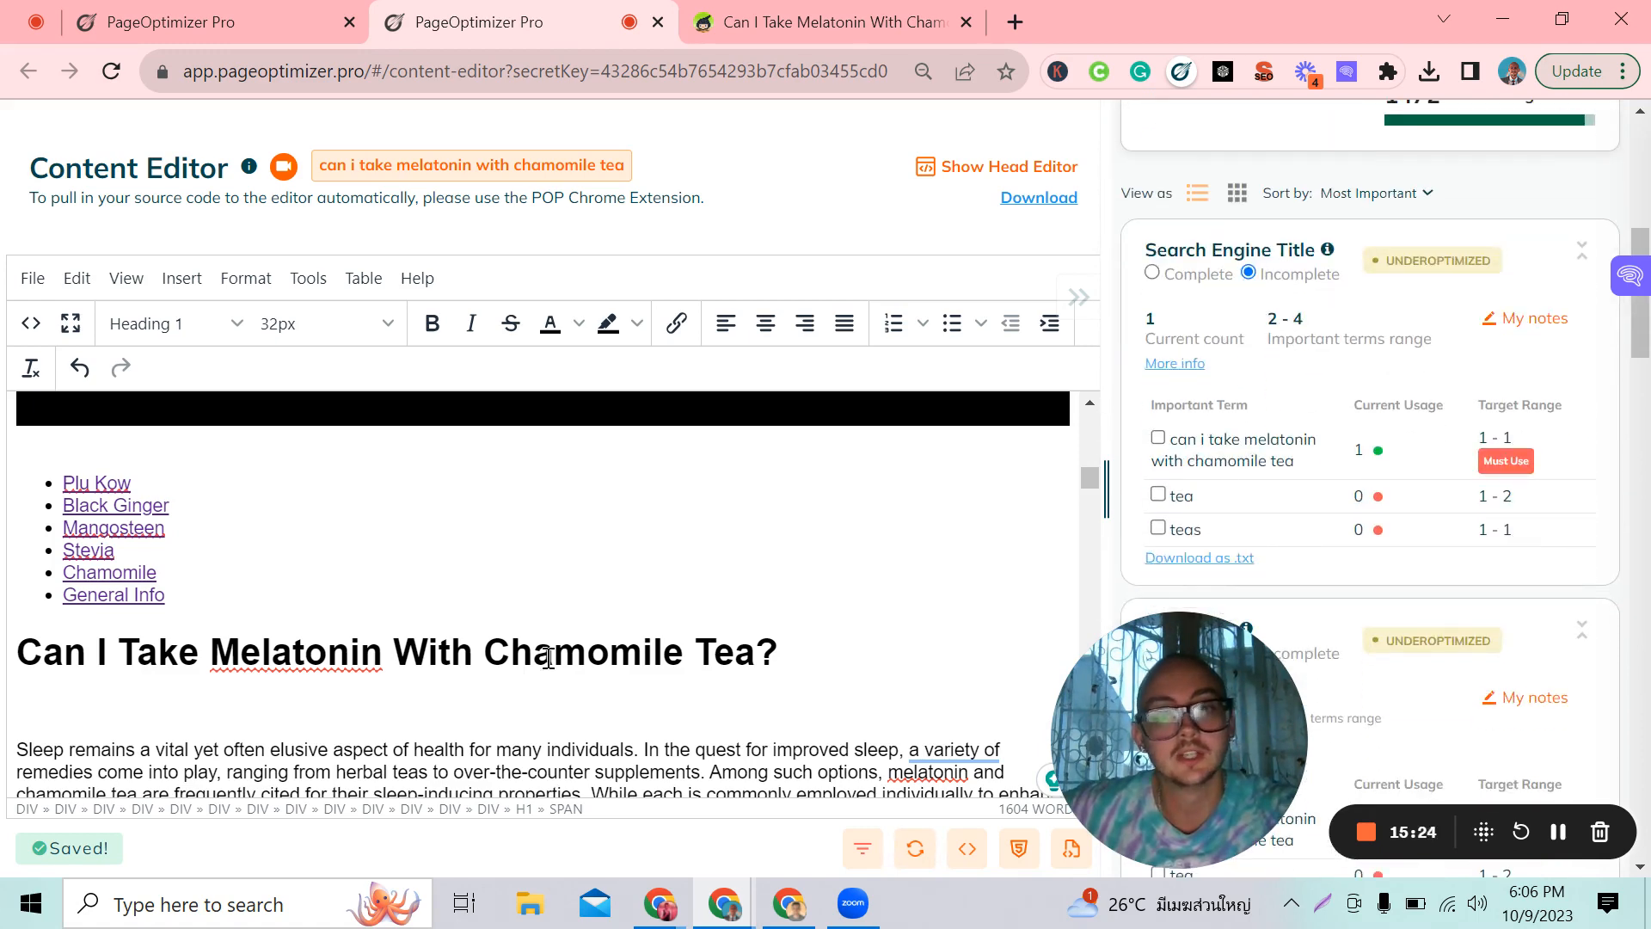
{"action": "scroll", "coordinate": [1426, 384], "scroll_direction": "up", "scroll_amount": 6}
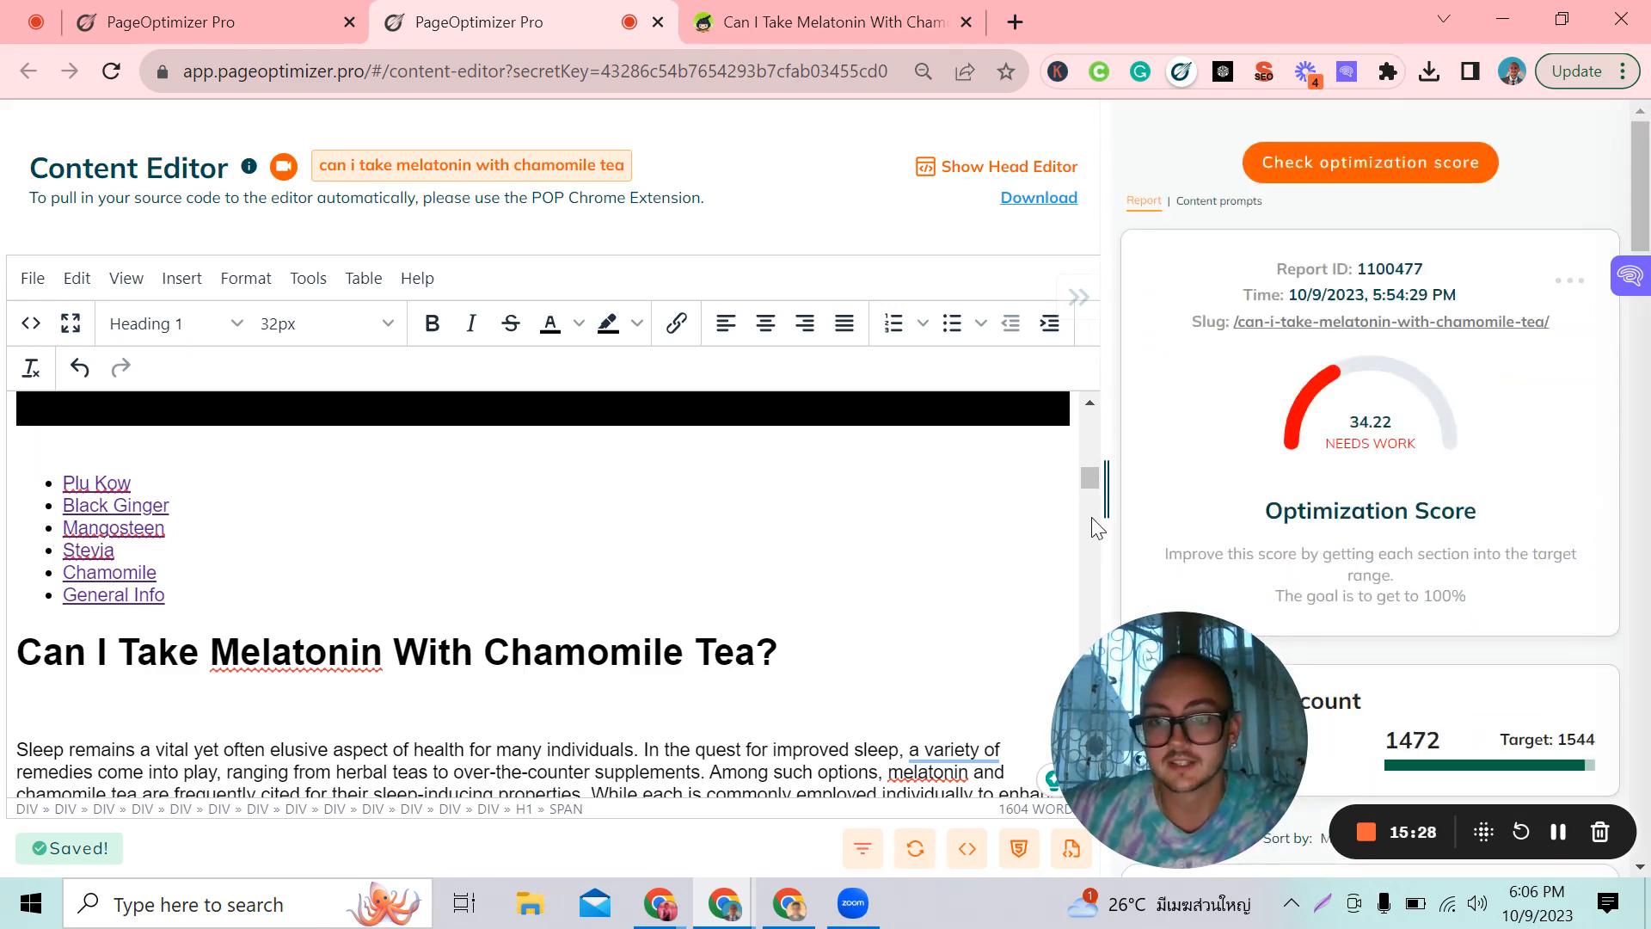
{"action": "scroll", "coordinate": [679, 516], "scroll_direction": "down", "scroll_amount": 2}
{"action": "scroll", "coordinate": [322, 550], "scroll_direction": "up", "scroll_amount": 1}
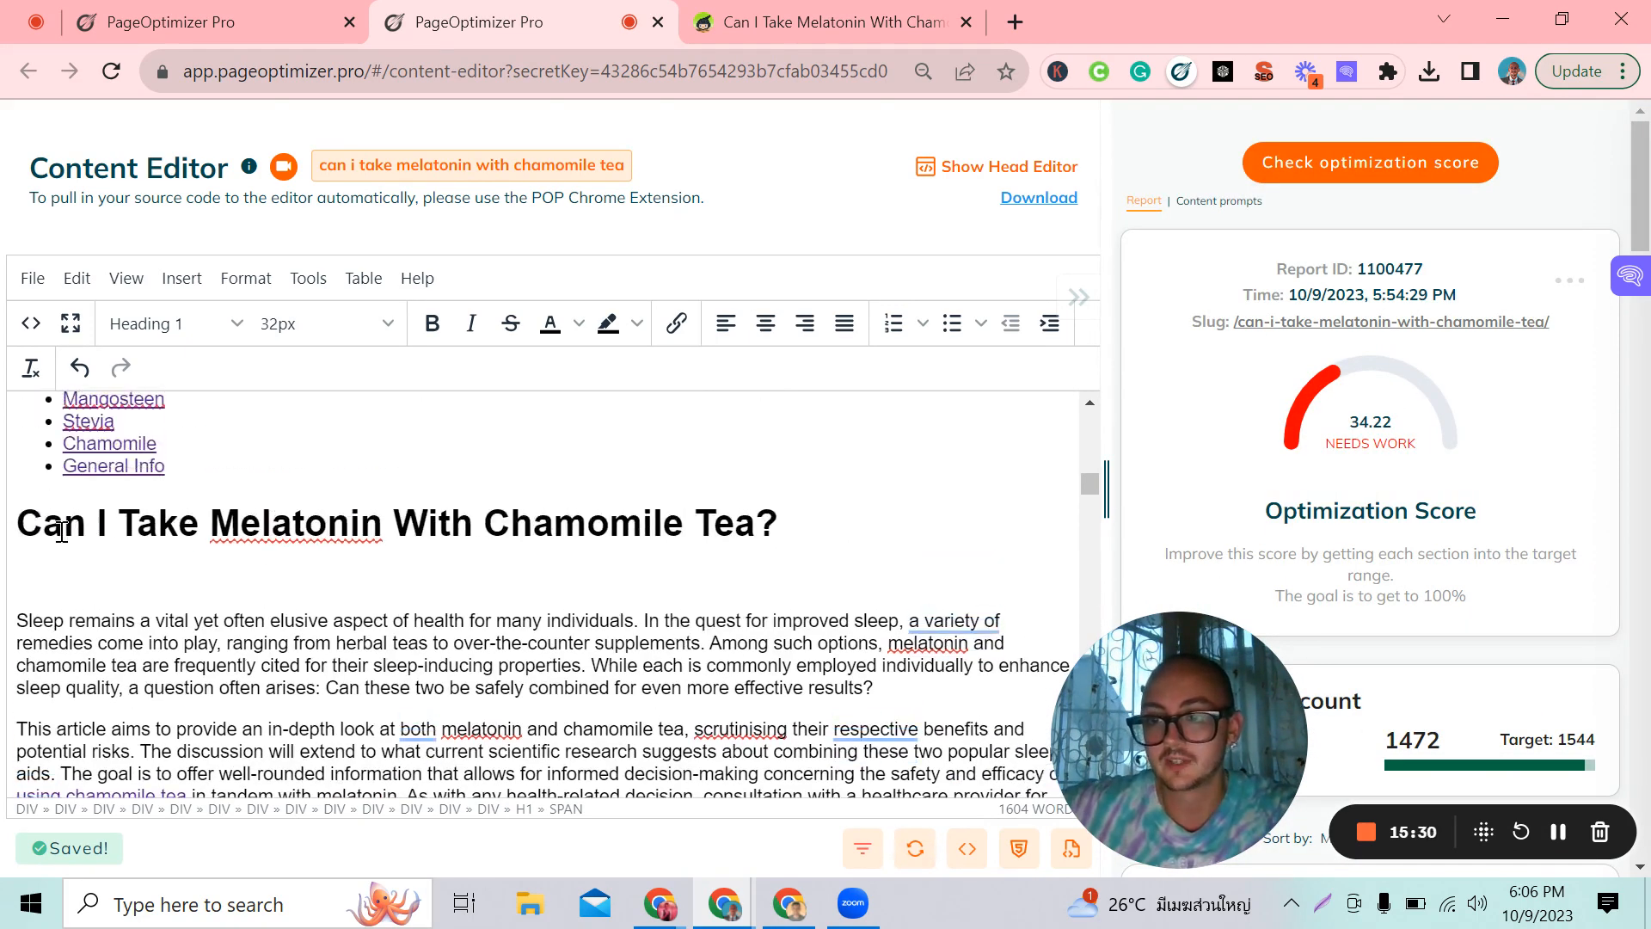
{"action": "scroll", "coordinate": [1411, 602], "scroll_direction": "down", "scroll_amount": 6}
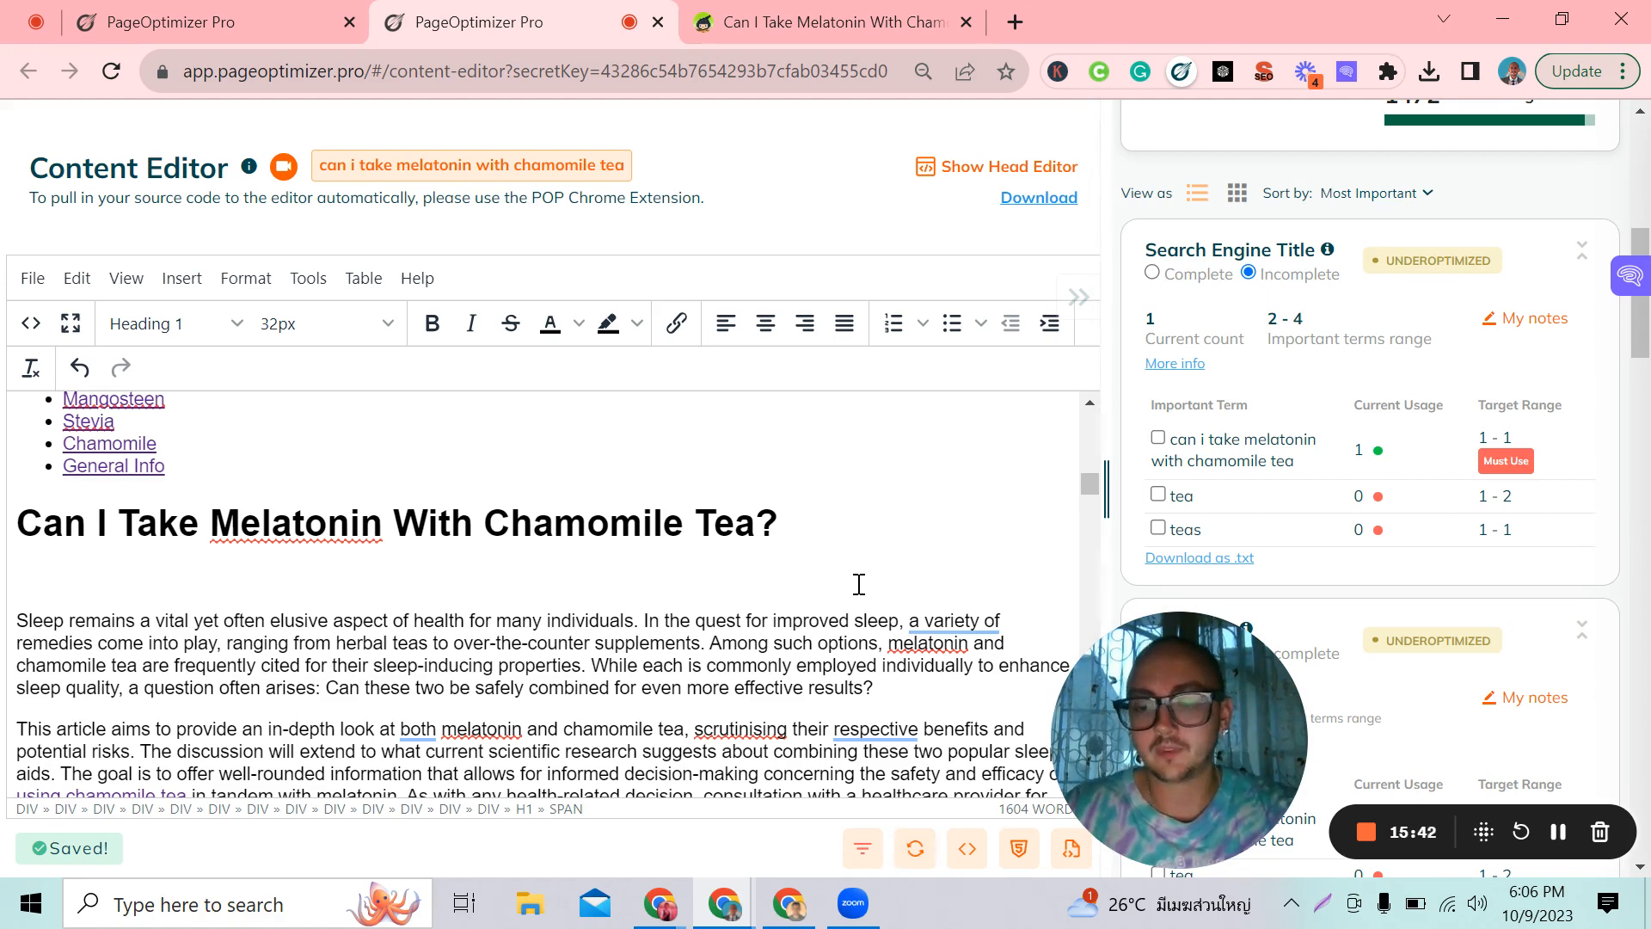
- Extend the H1 heading after "Can I Take Melatonin With Chamomile Tea?" with "A Brief Intro to Sleeping Teas"
{"action": "type", "text": "A"}
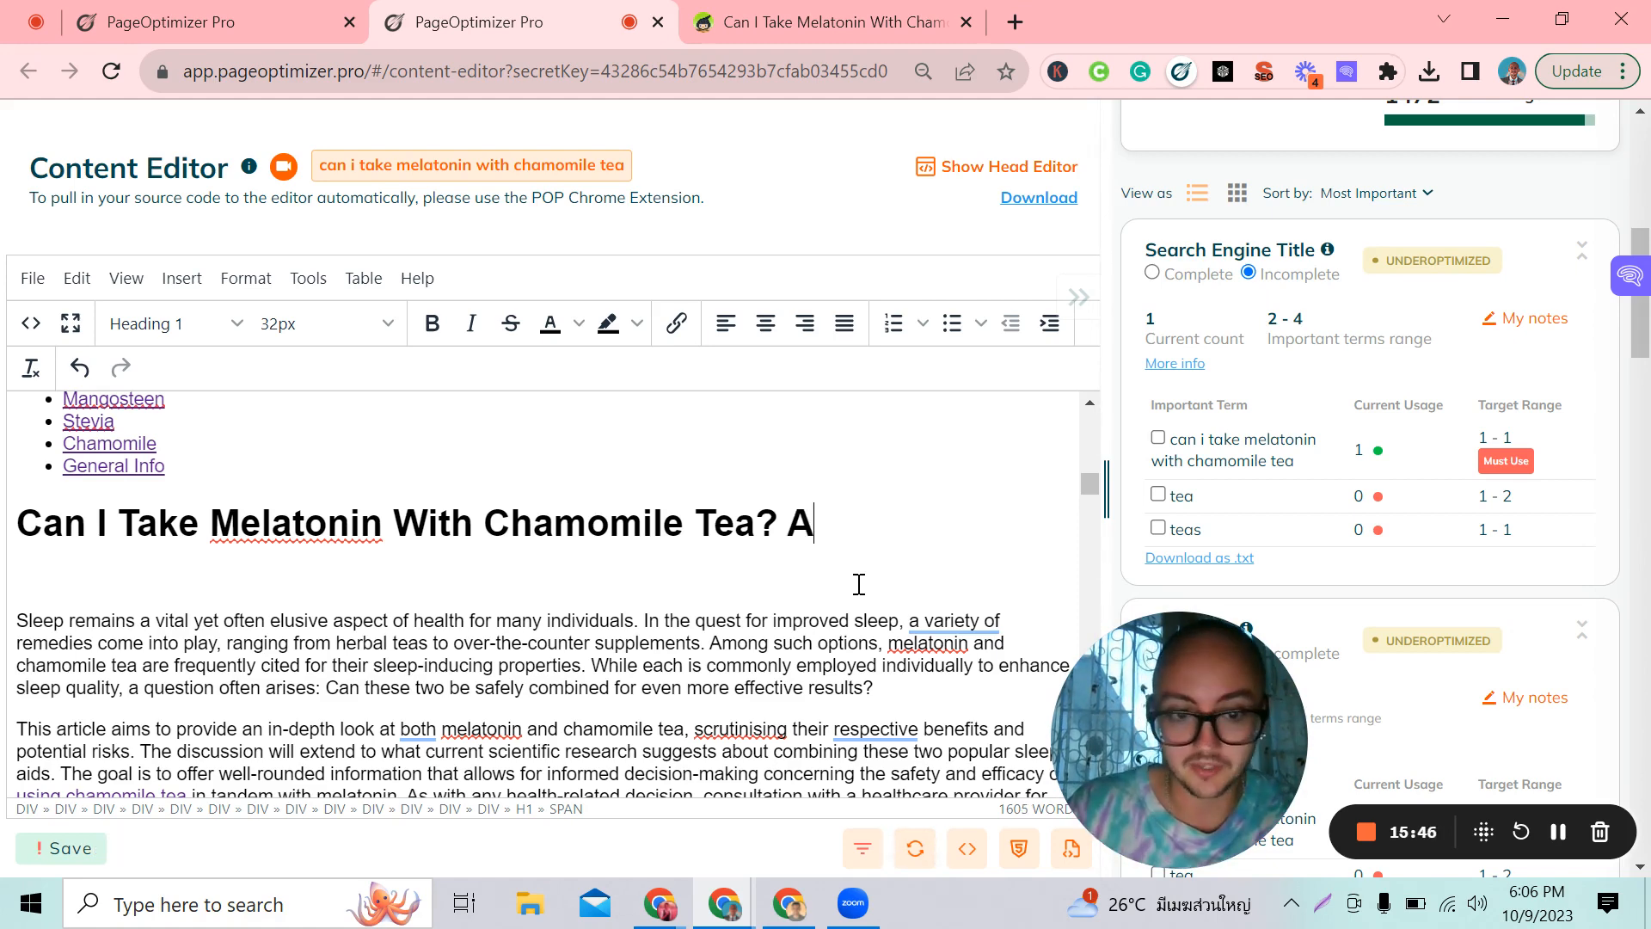
{"action": "type", "text": " B"}
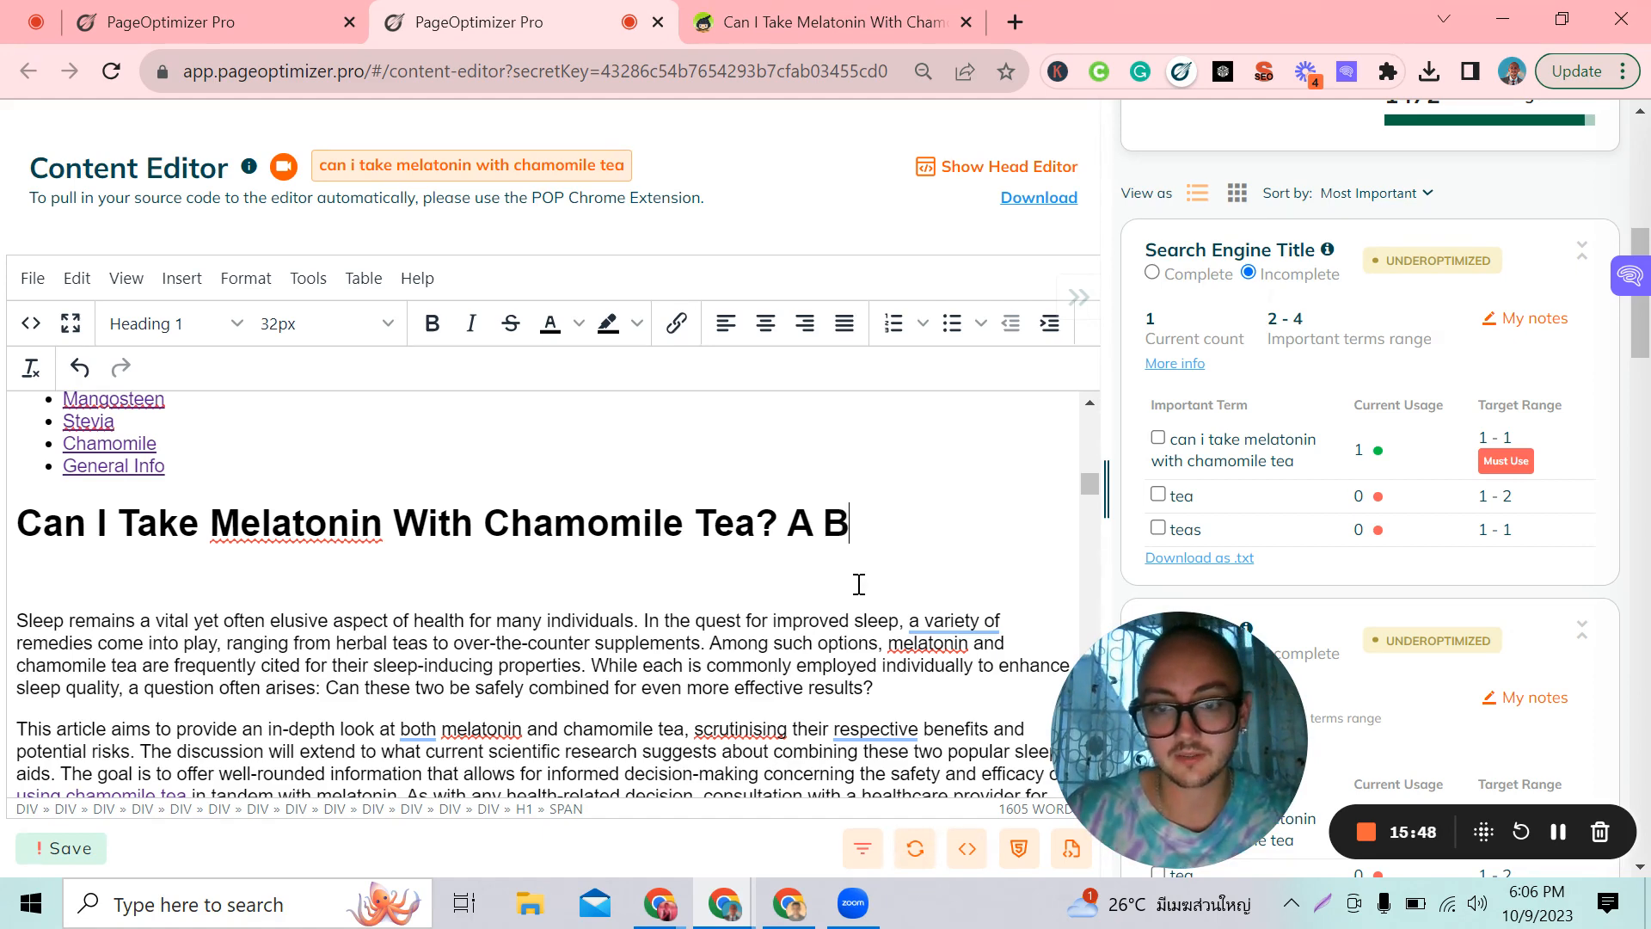
{"action": "type", "text": "reif"}
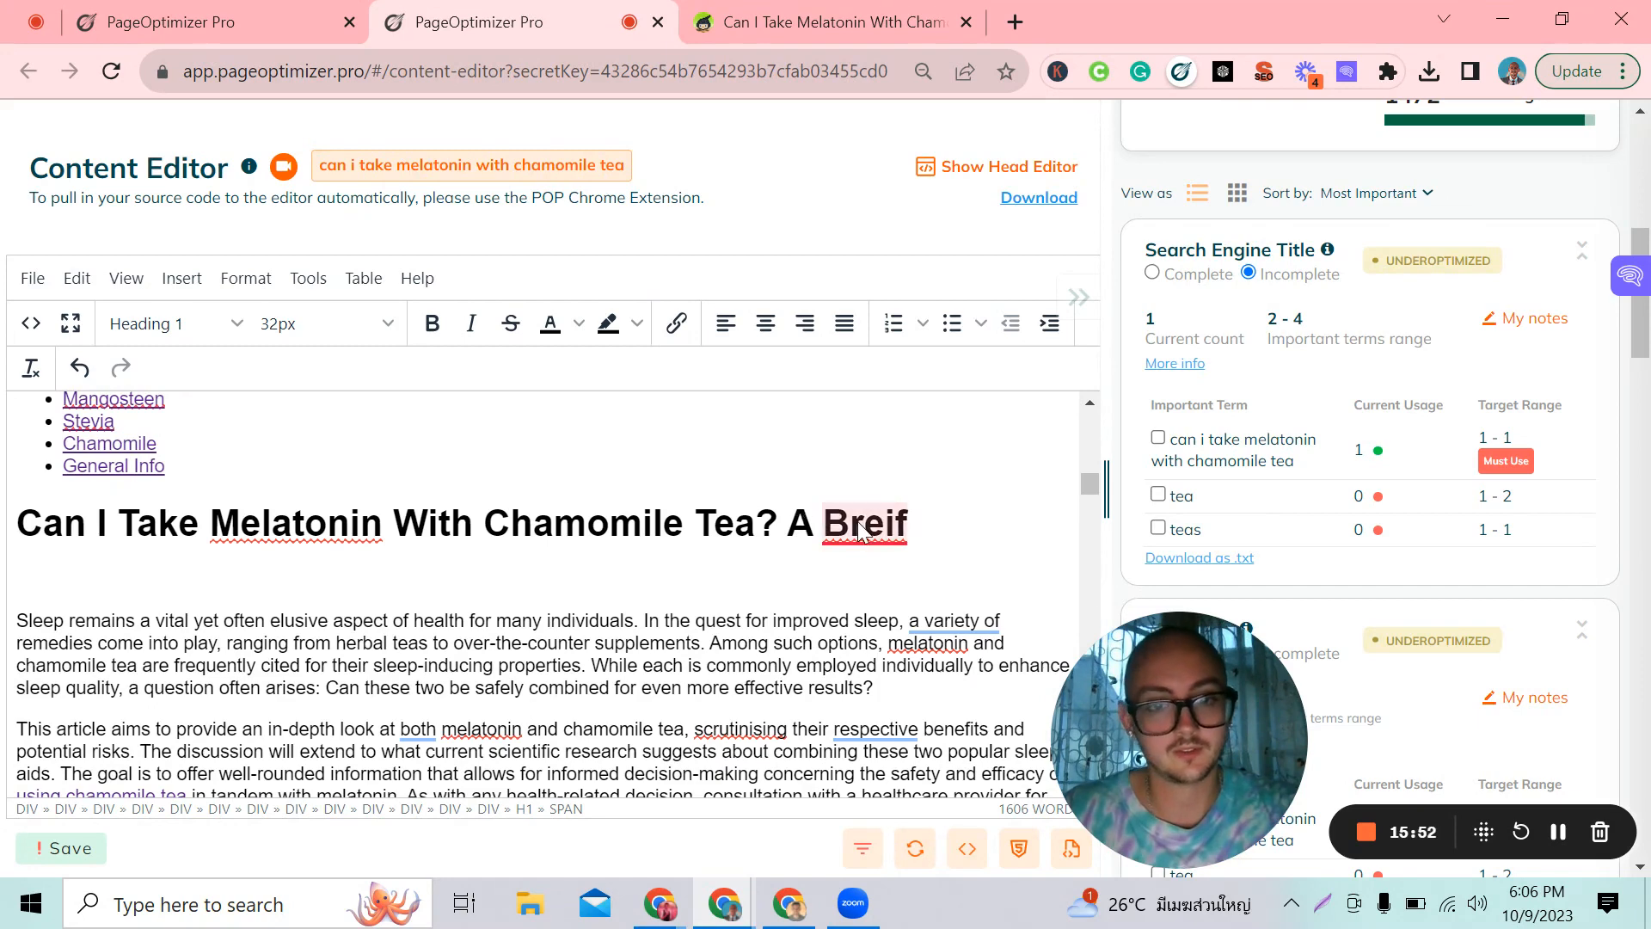
{"action": "mouse_move", "coordinate": [859, 535]}
{"action": "left_click", "coordinate": [860, 584]}
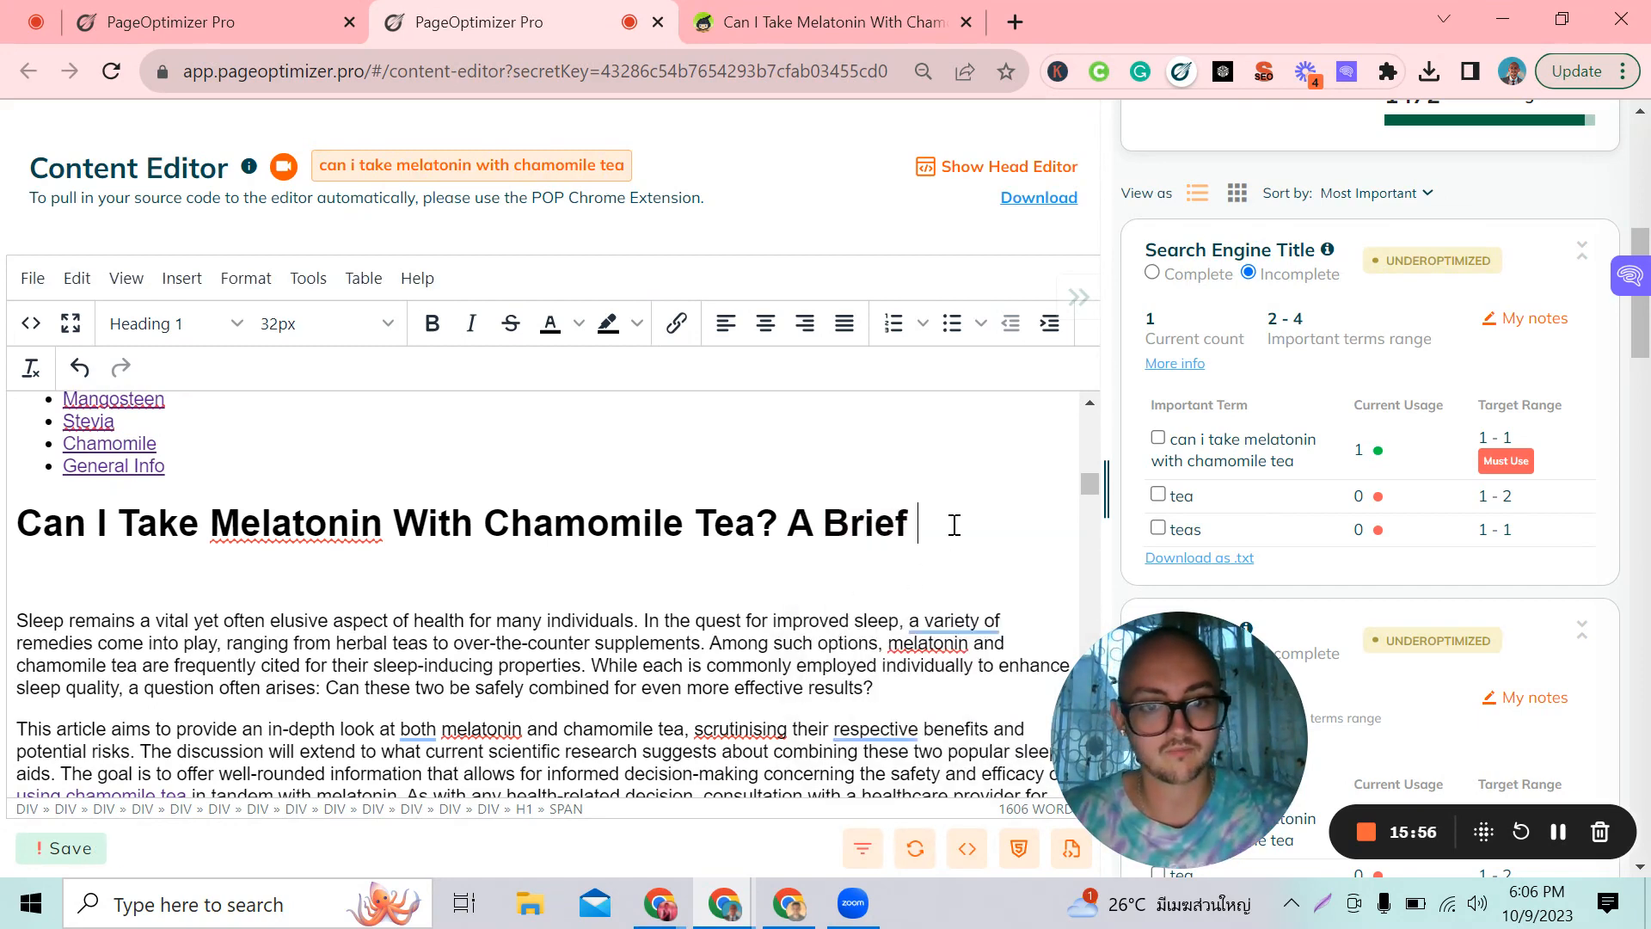
{"action": "type", "text": "Intro "}
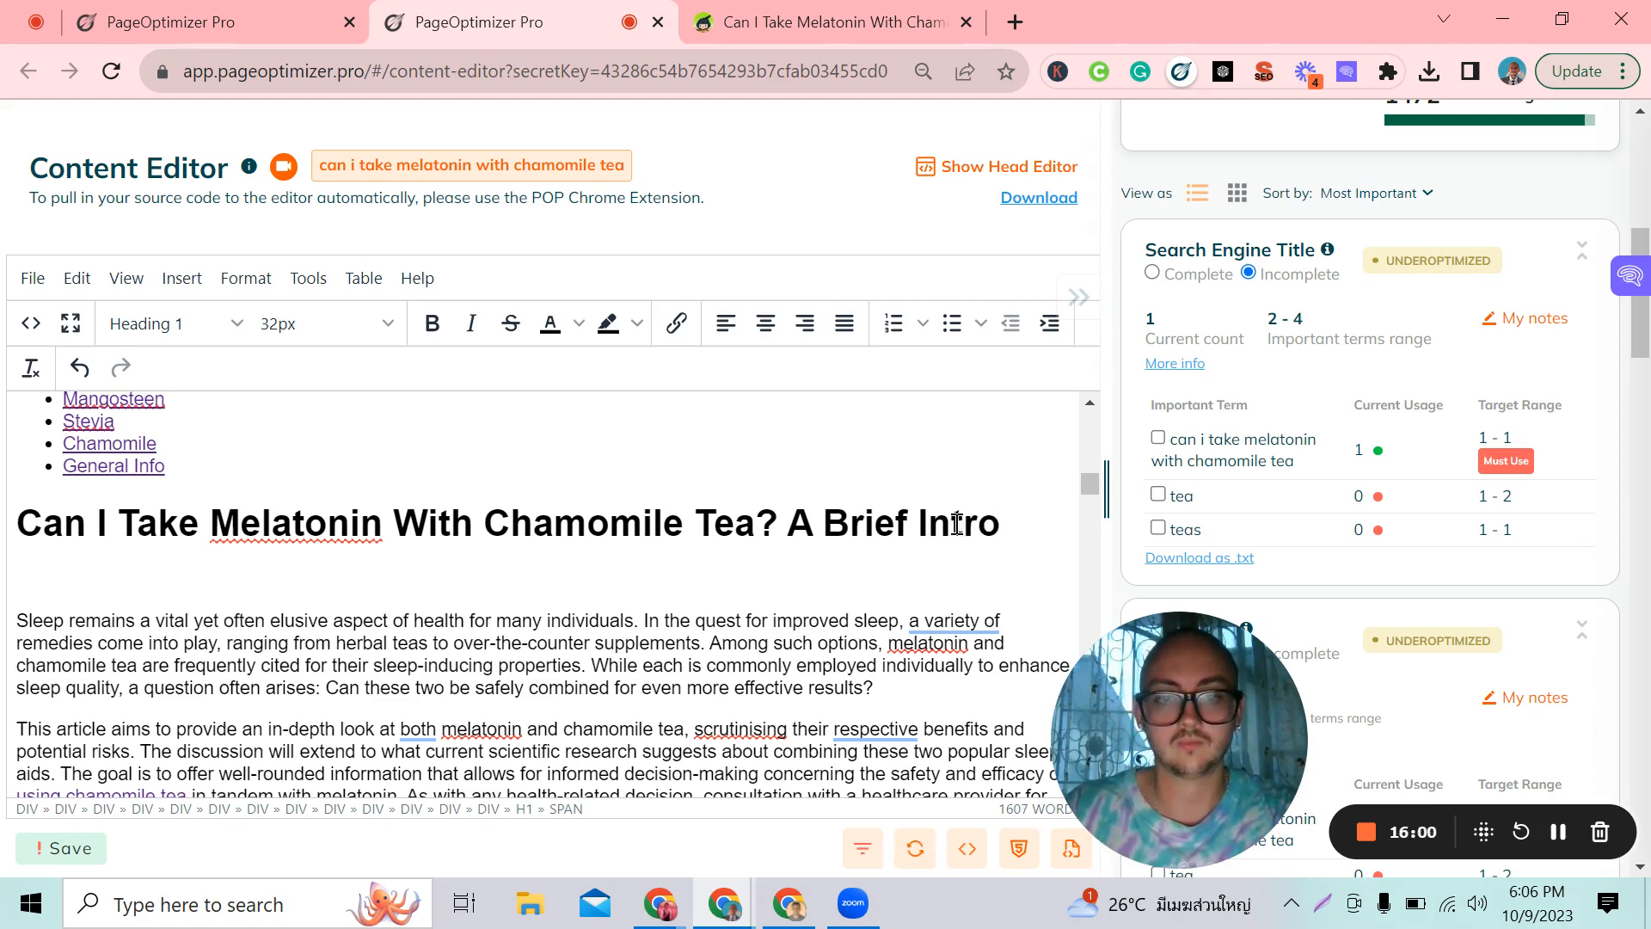
{"action": "type", "text": "to"}
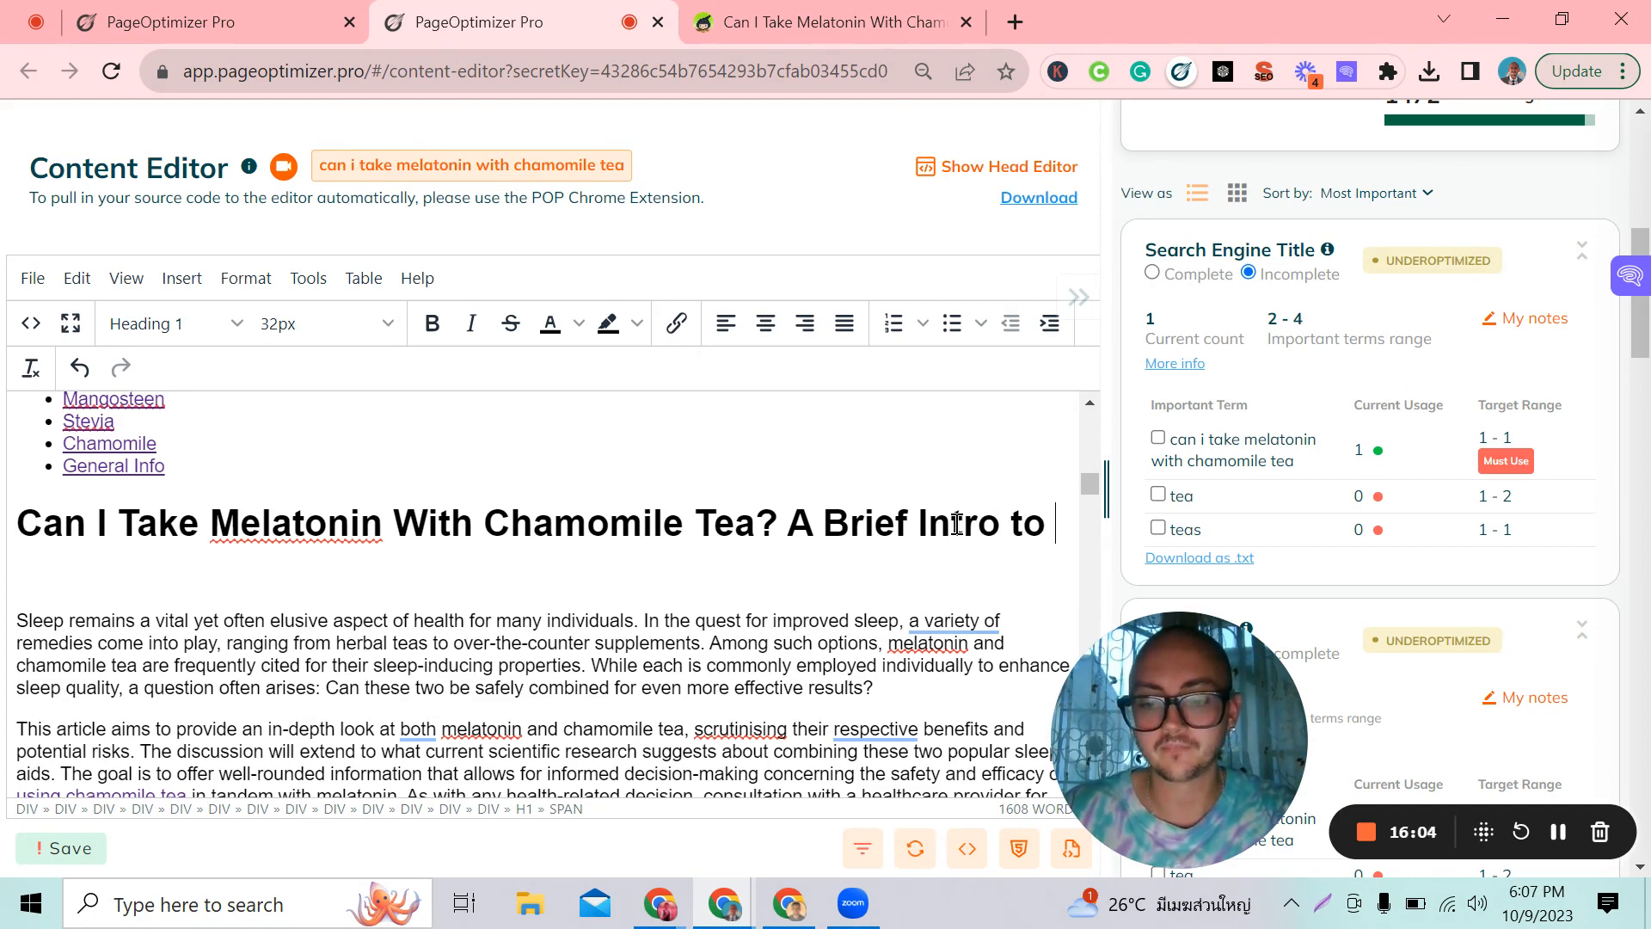
{"action": "type", "text": " Cg"}
{"action": "key", "text": "BackSpace"}
{"action": "key", "text": "BackSpace"}
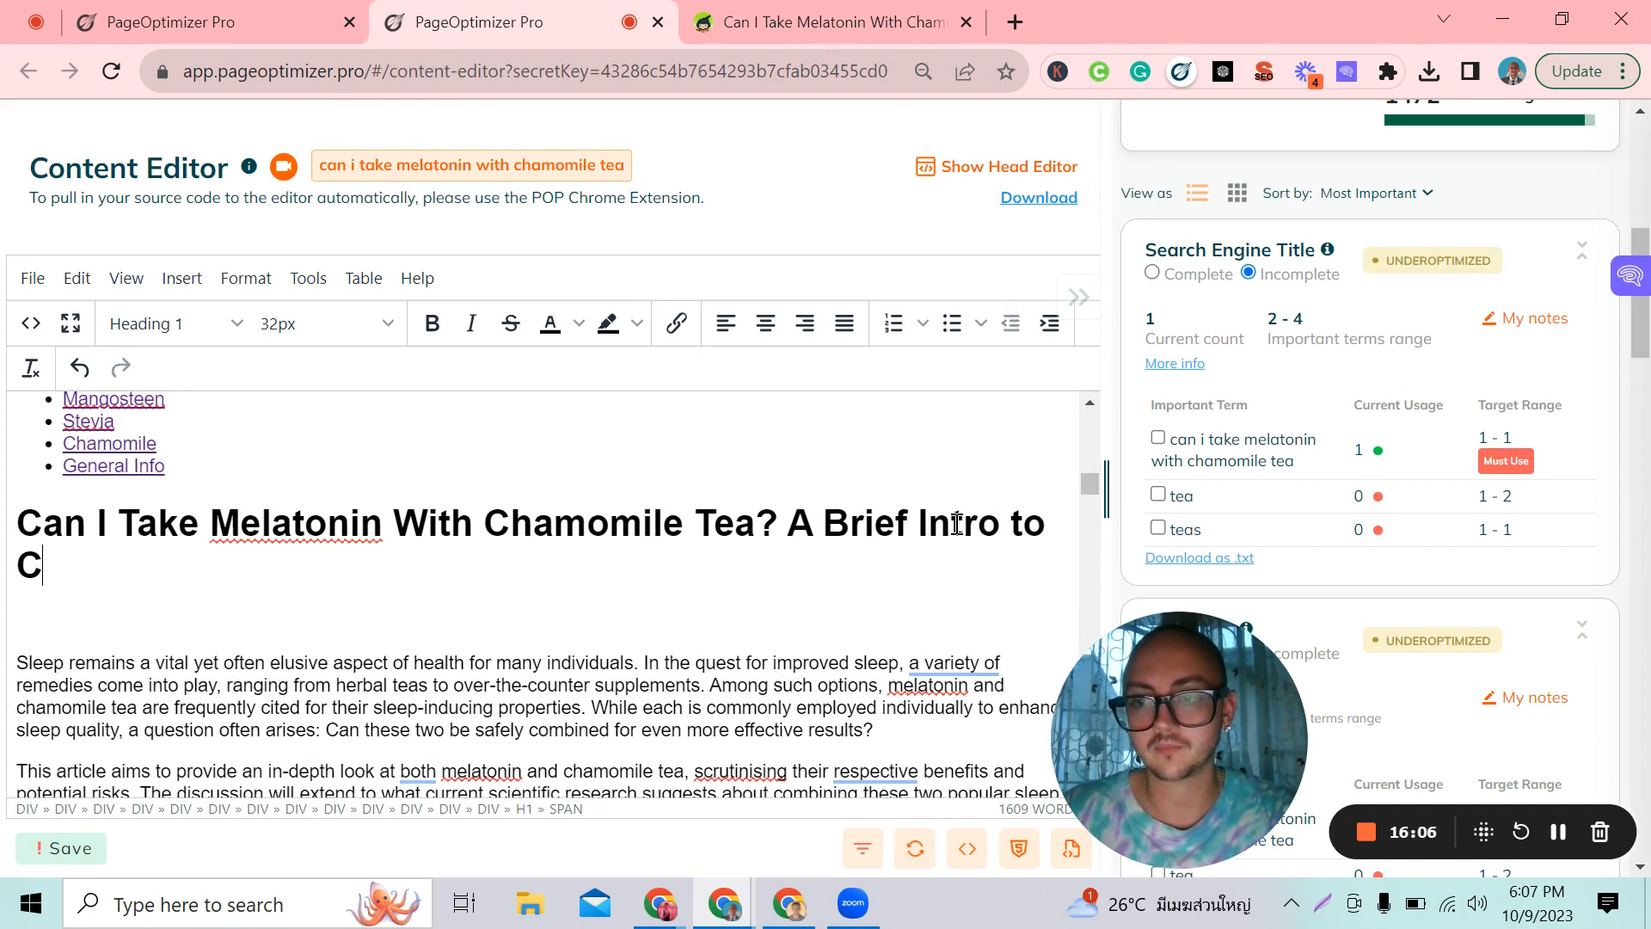
{"action": "type", "text": "Slee"}
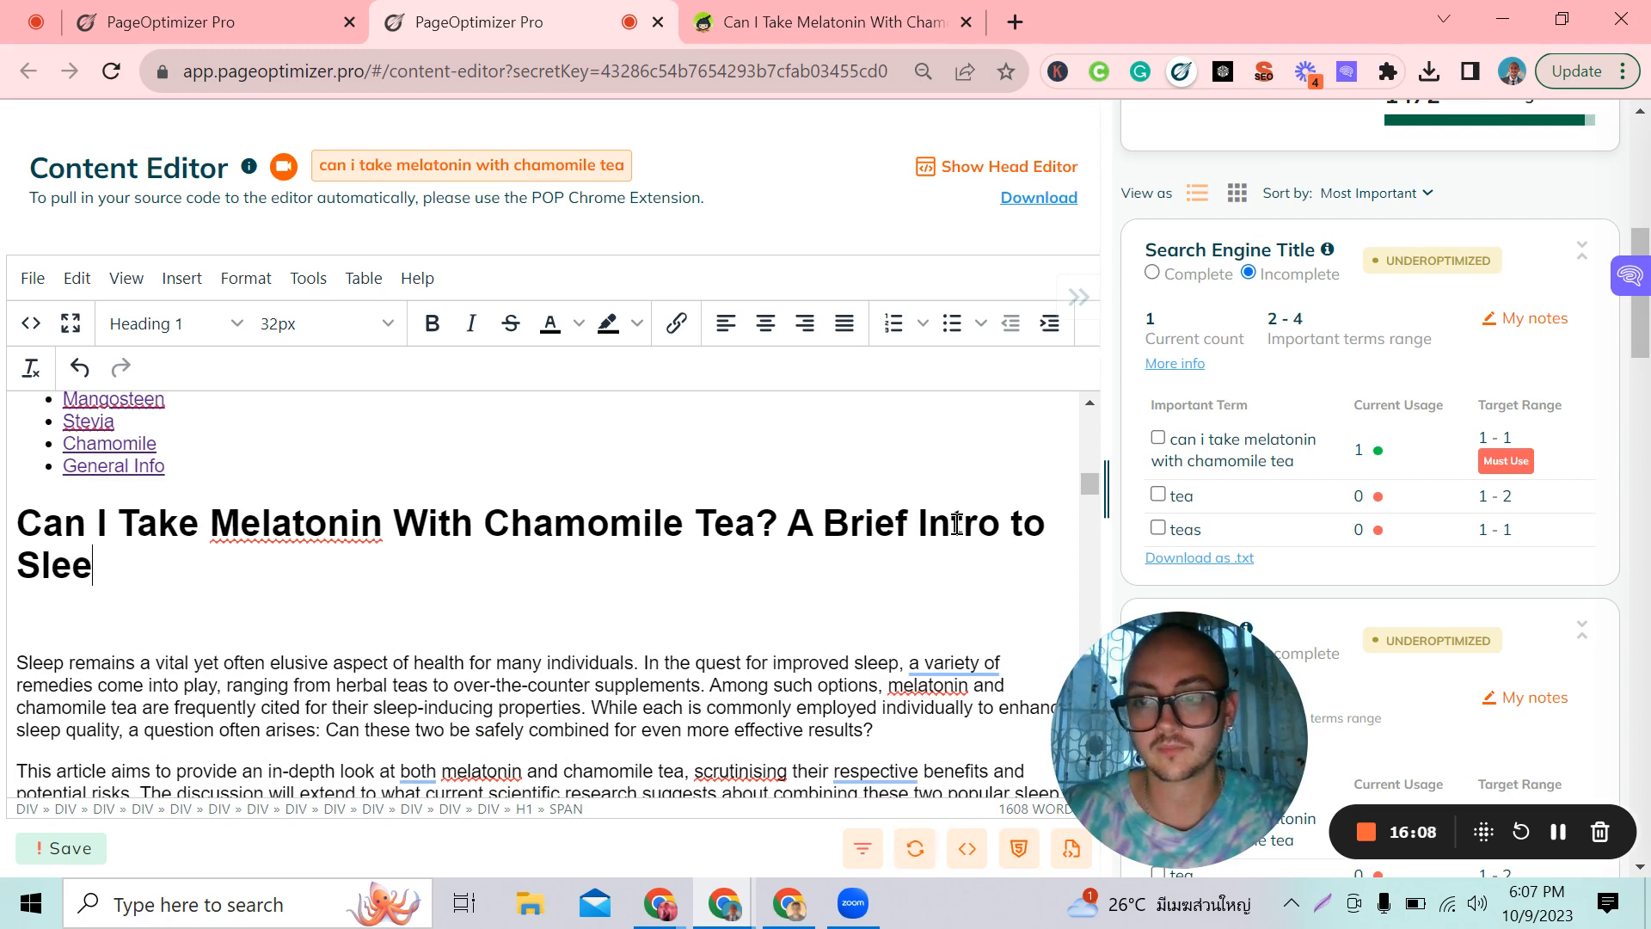
{"action": "type", "text": "ping "}
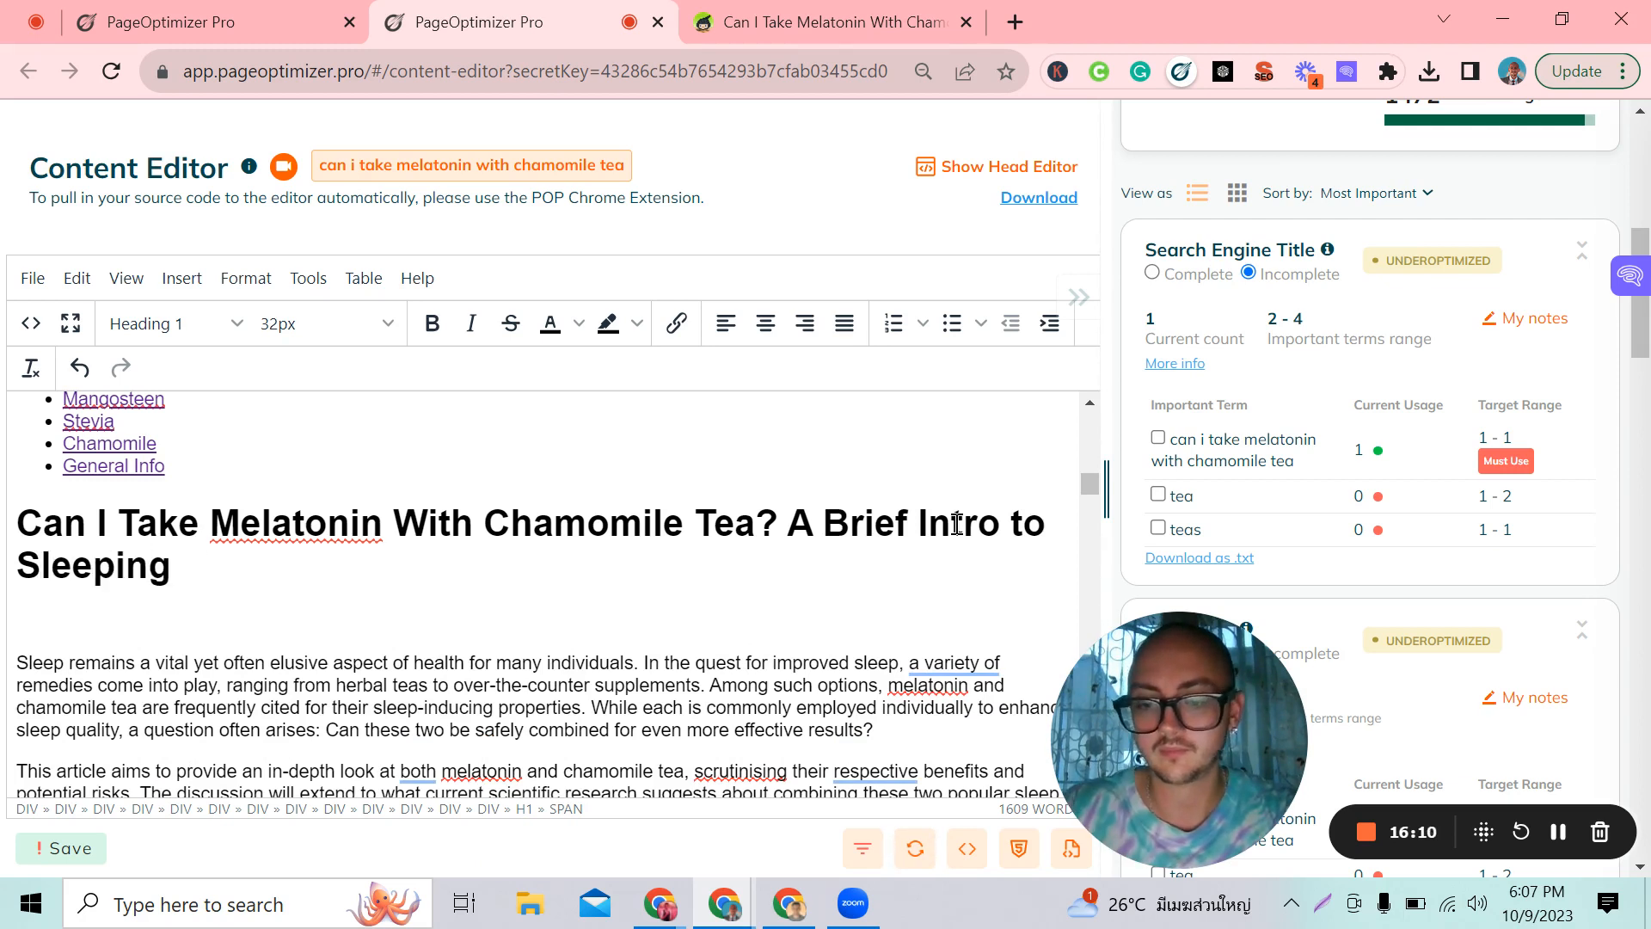
{"action": "type", "text": "Teas"}
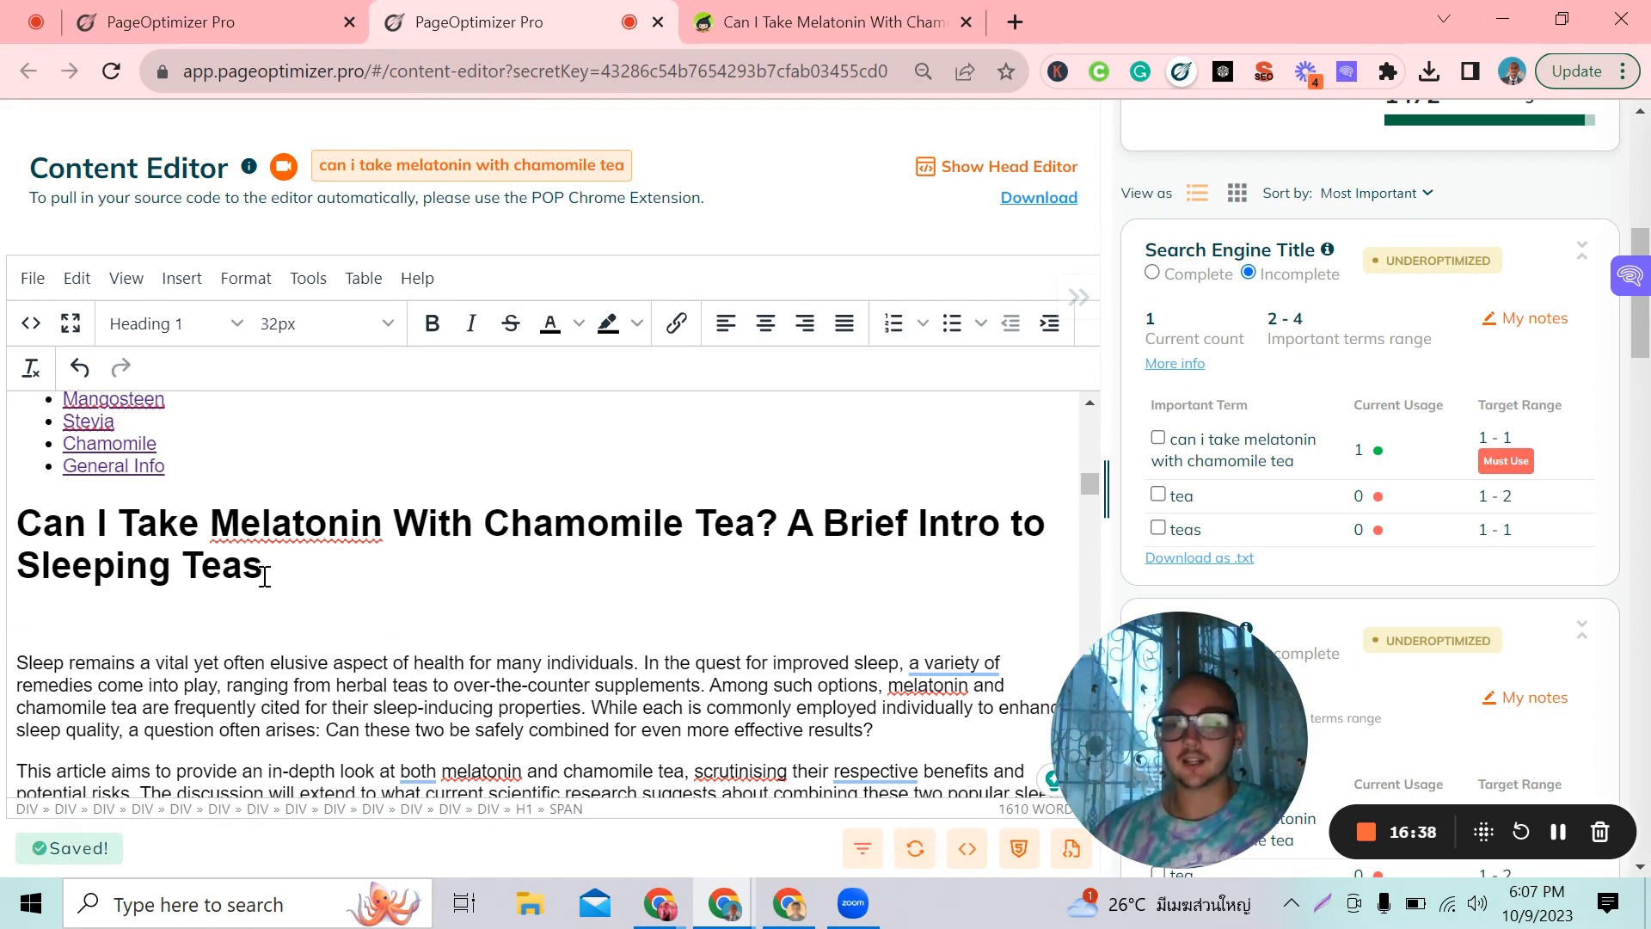
- Review the extended H1 by highlighting the whole heading, its "A Brief Intro to Sleeping Teas" part and the word "Teas"
{"action": "left_click_drag", "start_coordinate": [261, 565], "coordinate": [20, 542]}
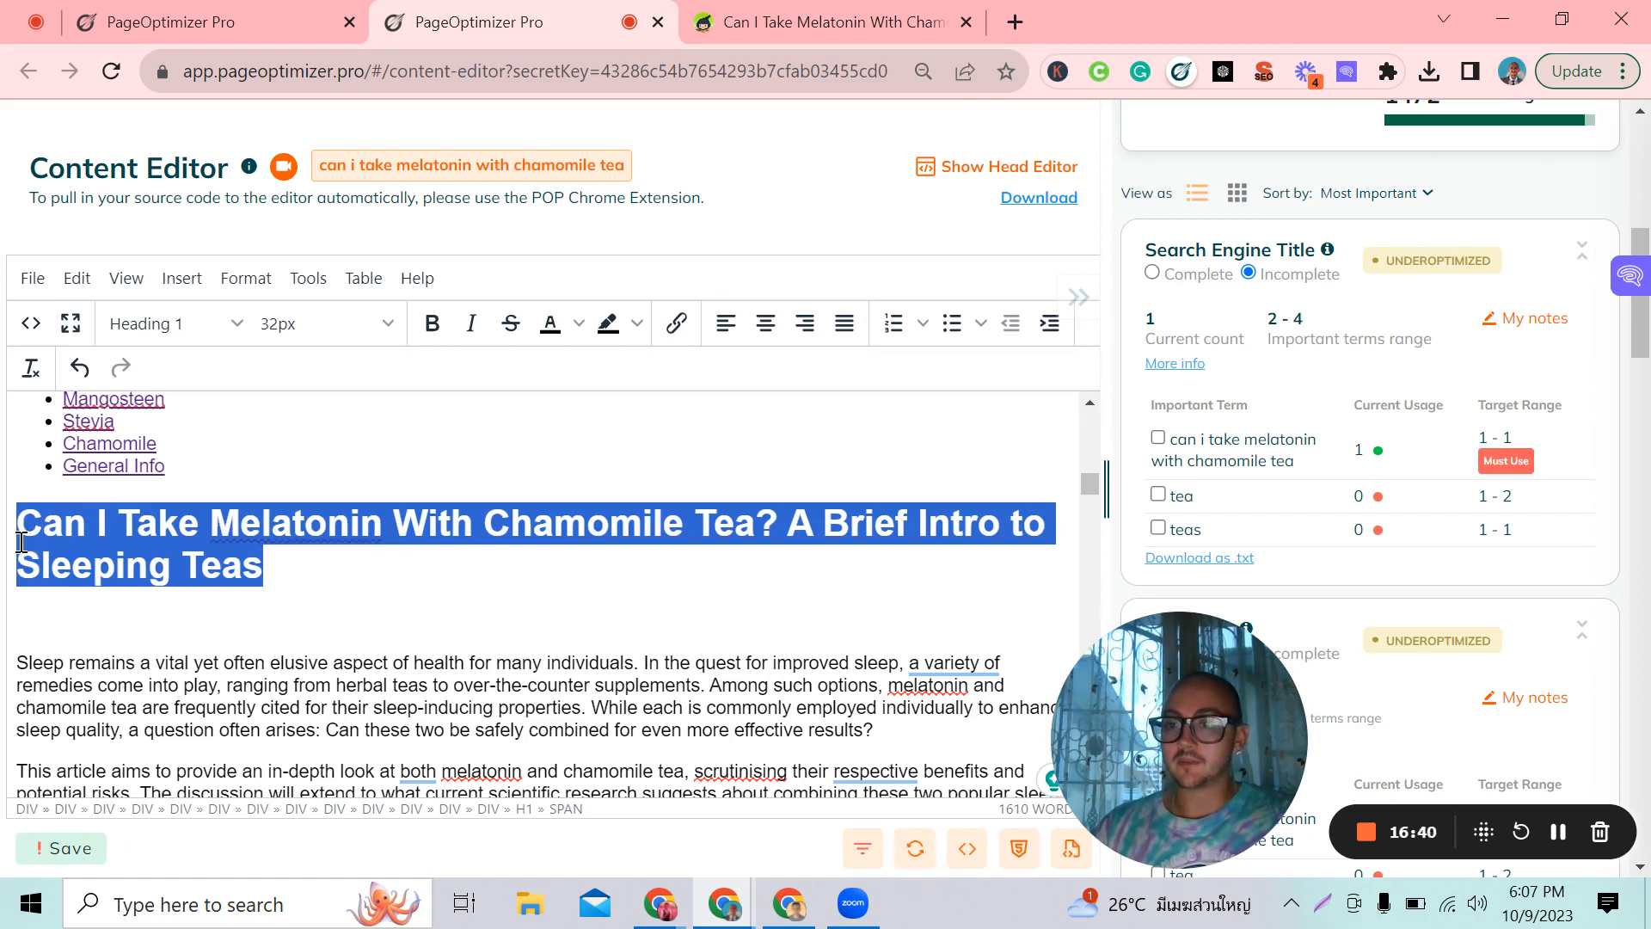
{"action": "left_click", "coordinate": [340, 570]}
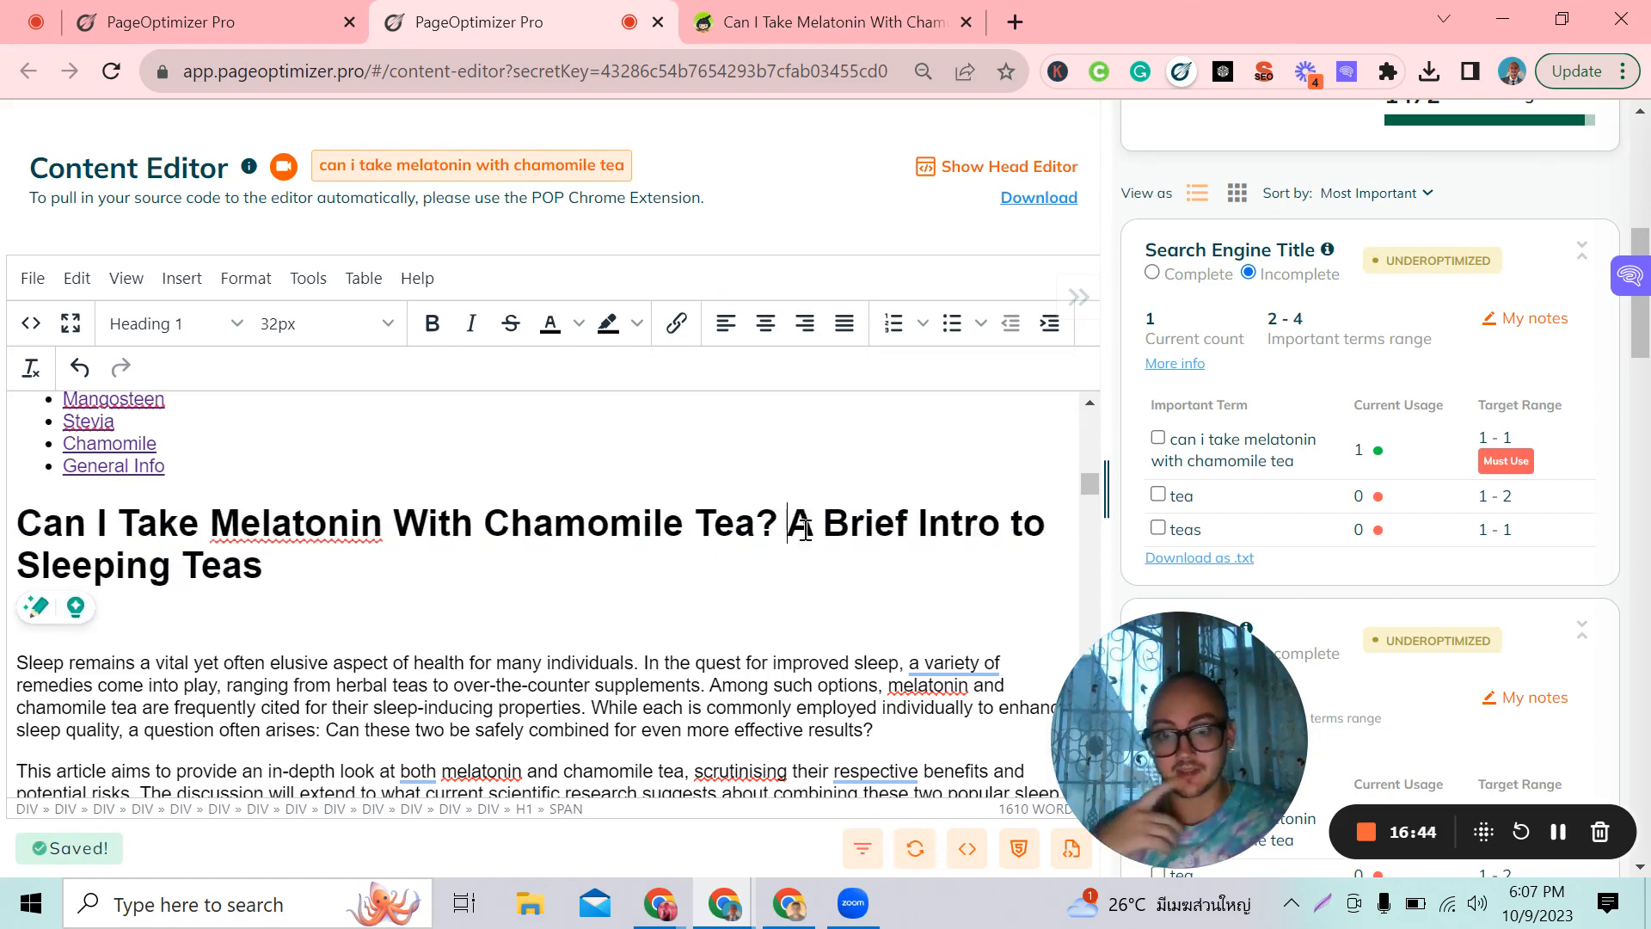
{"action": "left_click_drag", "start_coordinate": [787, 523], "coordinate": [903, 587]}
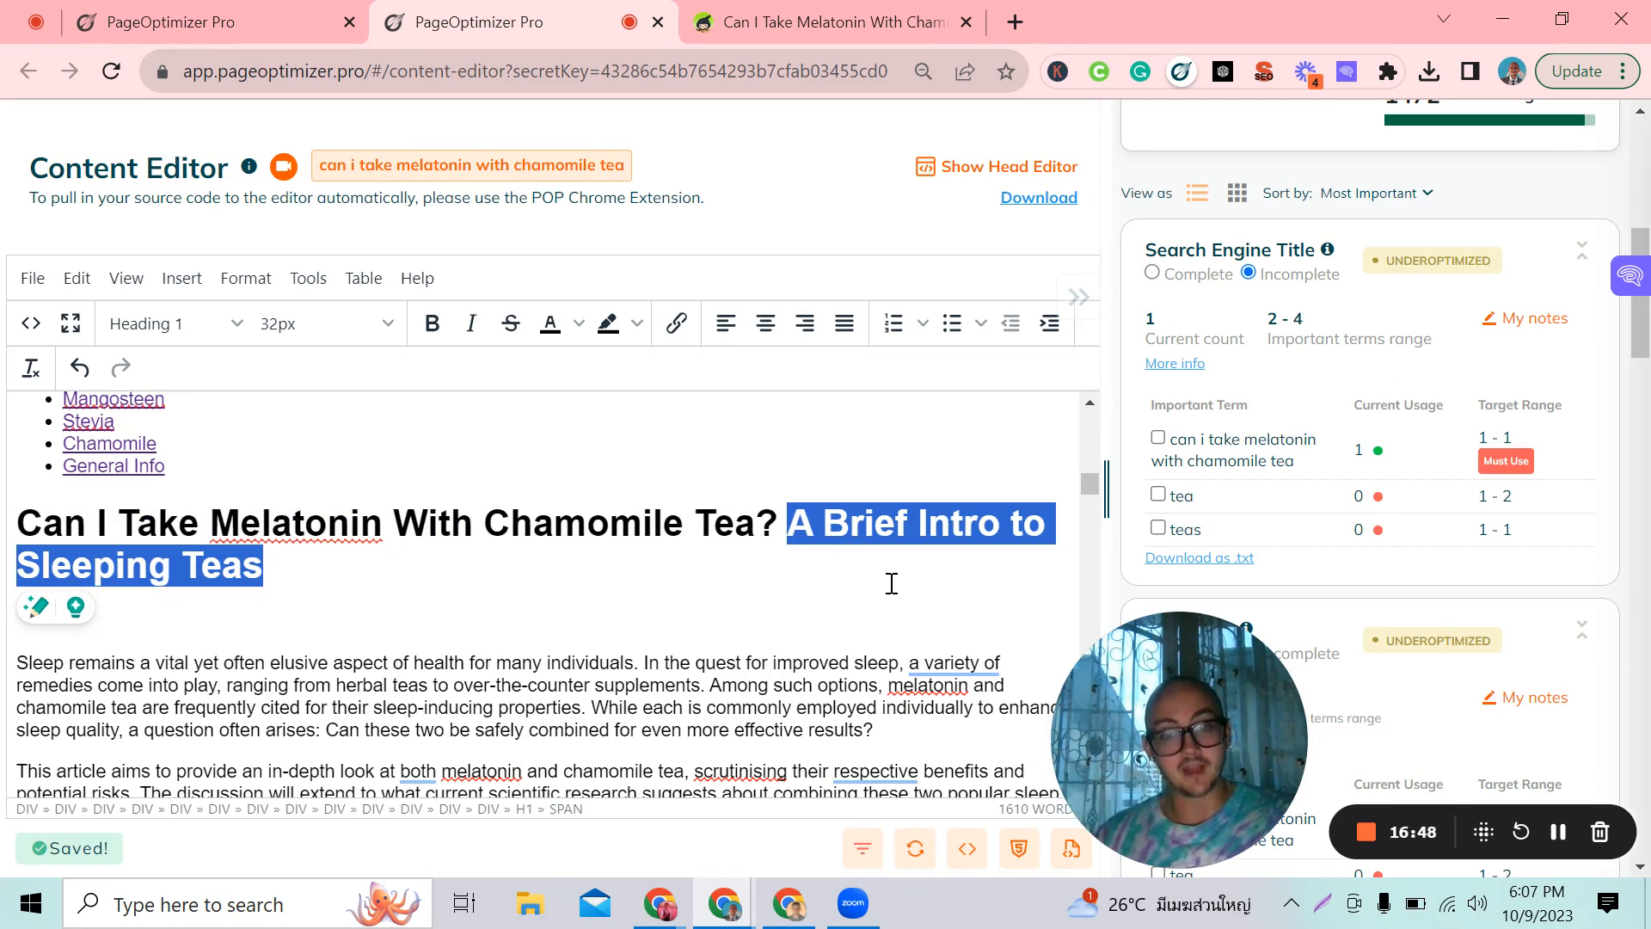
{"action": "left_click", "coordinate": [295, 567]}
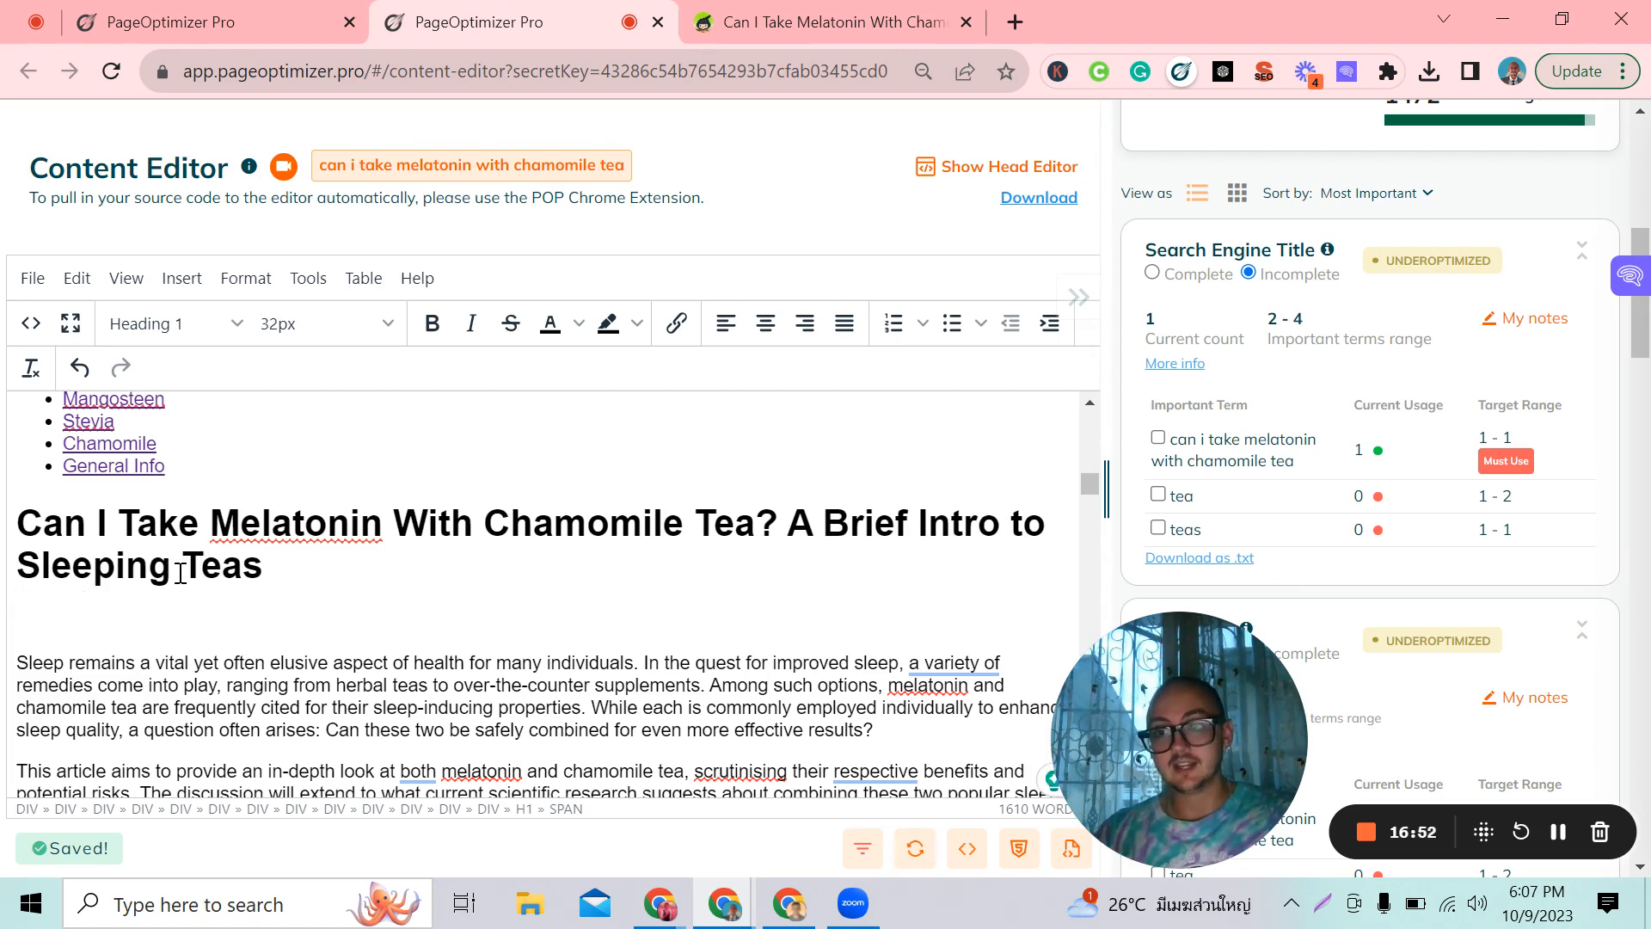
{"action": "left_click_drag", "start_coordinate": [181, 573], "coordinate": [272, 567]}
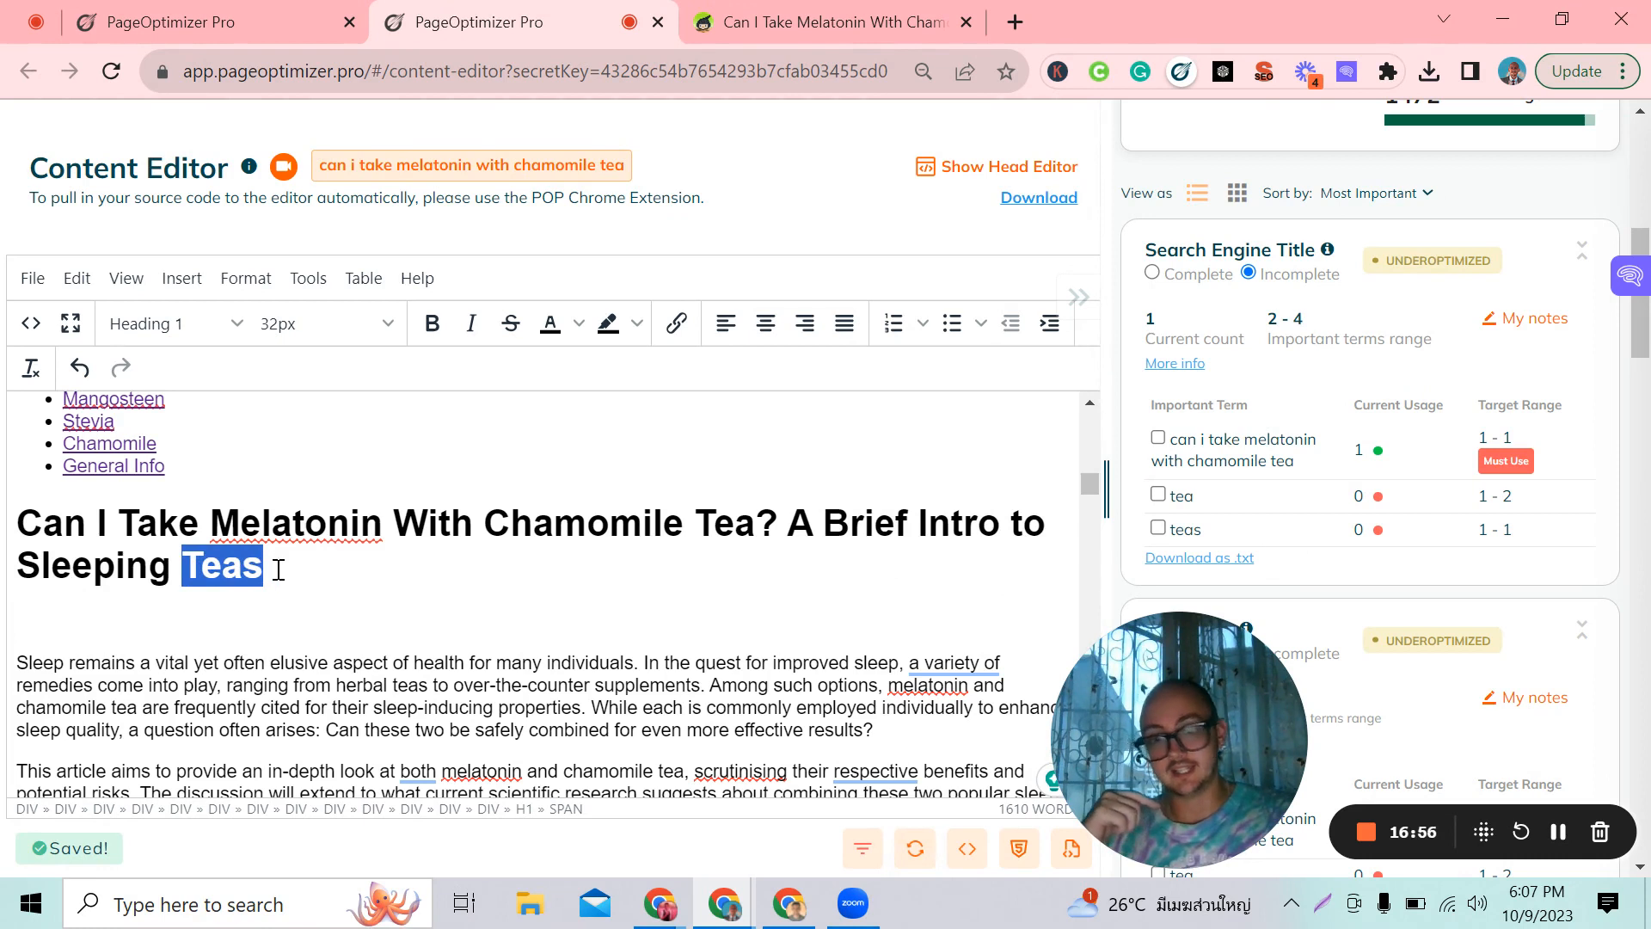
{"action": "left_click", "coordinate": [278, 571]}
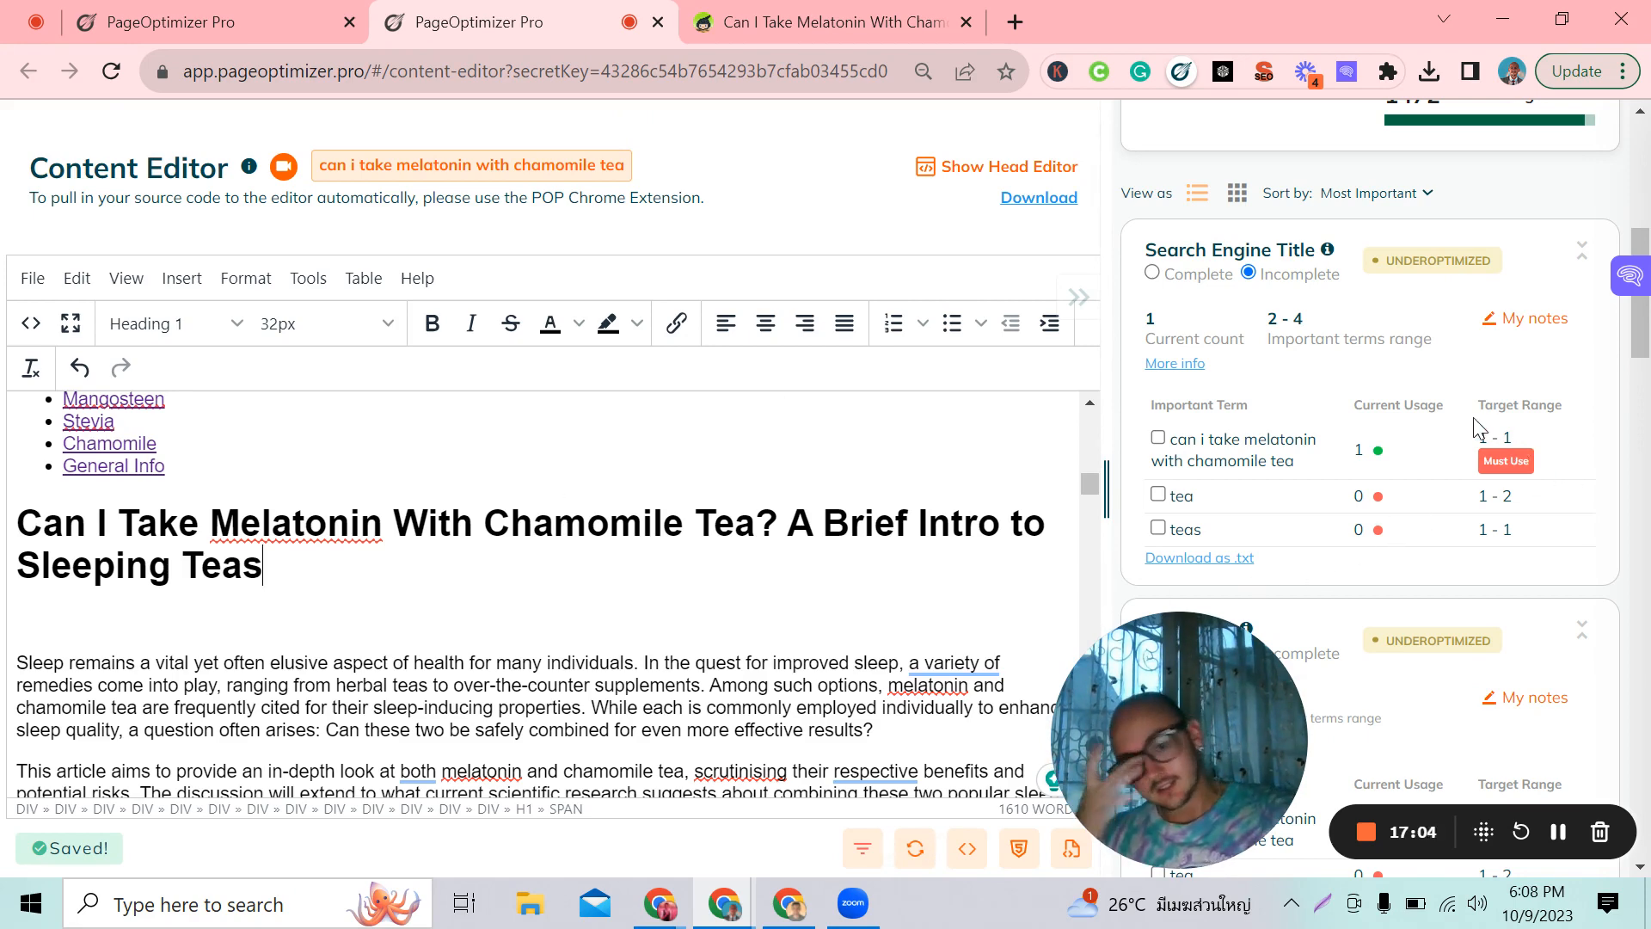
- Recheck the optimization score for the extended H1 and compare the Page Title term usage with the added subtitle
{"action": "scroll", "coordinate": [1330, 398], "scroll_direction": "up", "scroll_amount": 6}
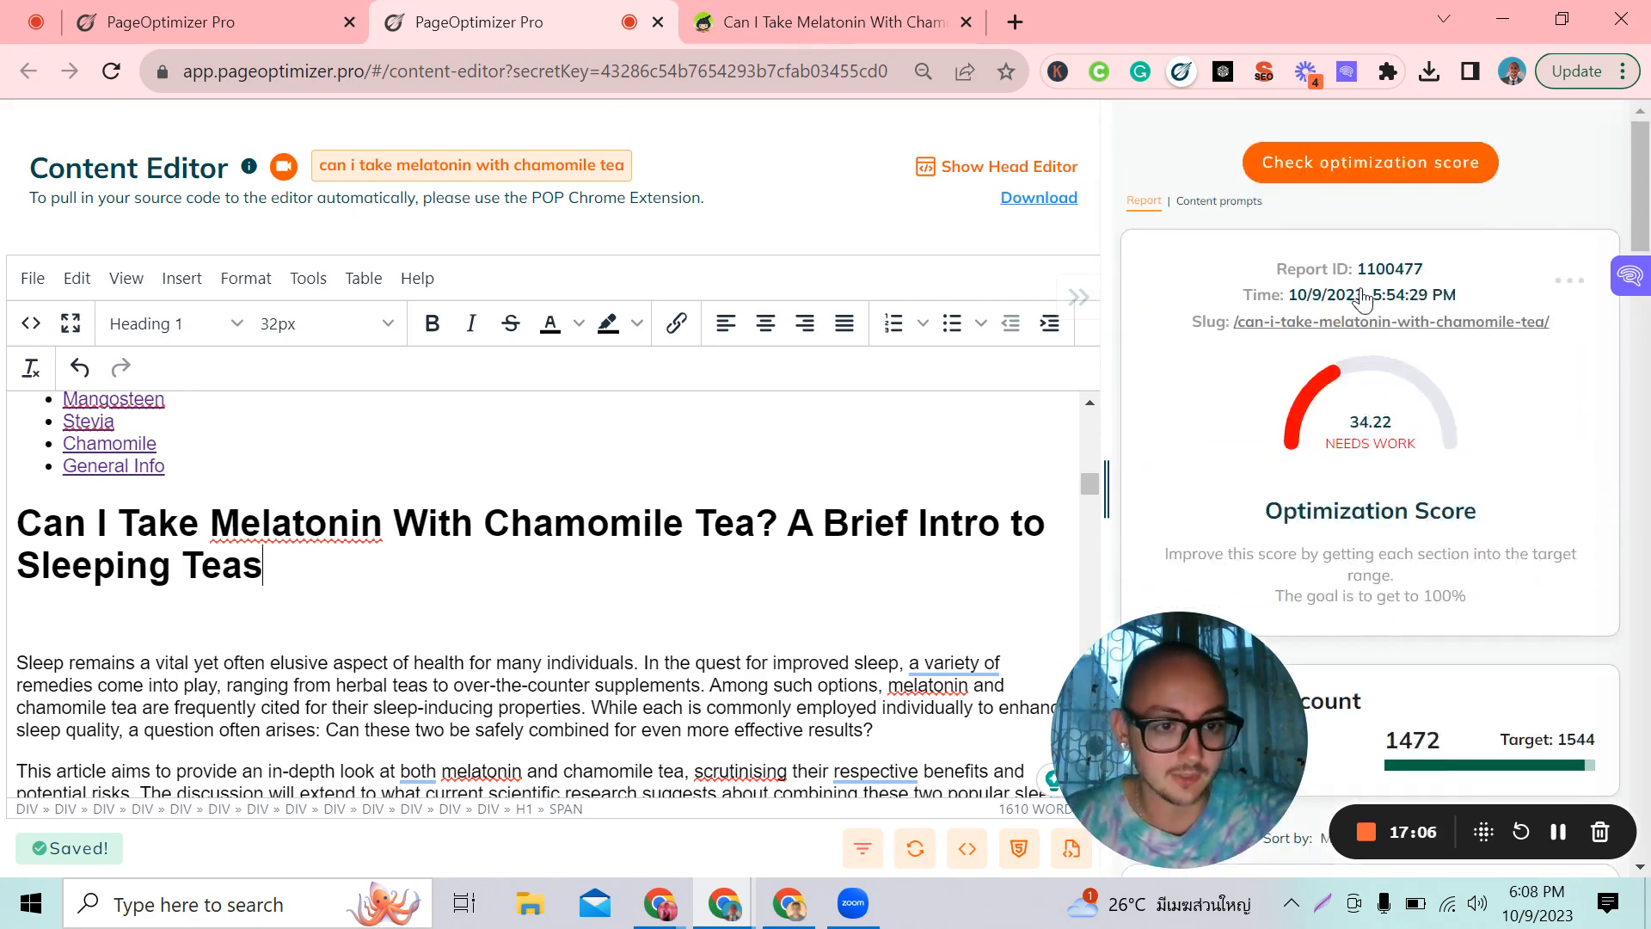
{"action": "left_click", "coordinate": [1357, 169]}
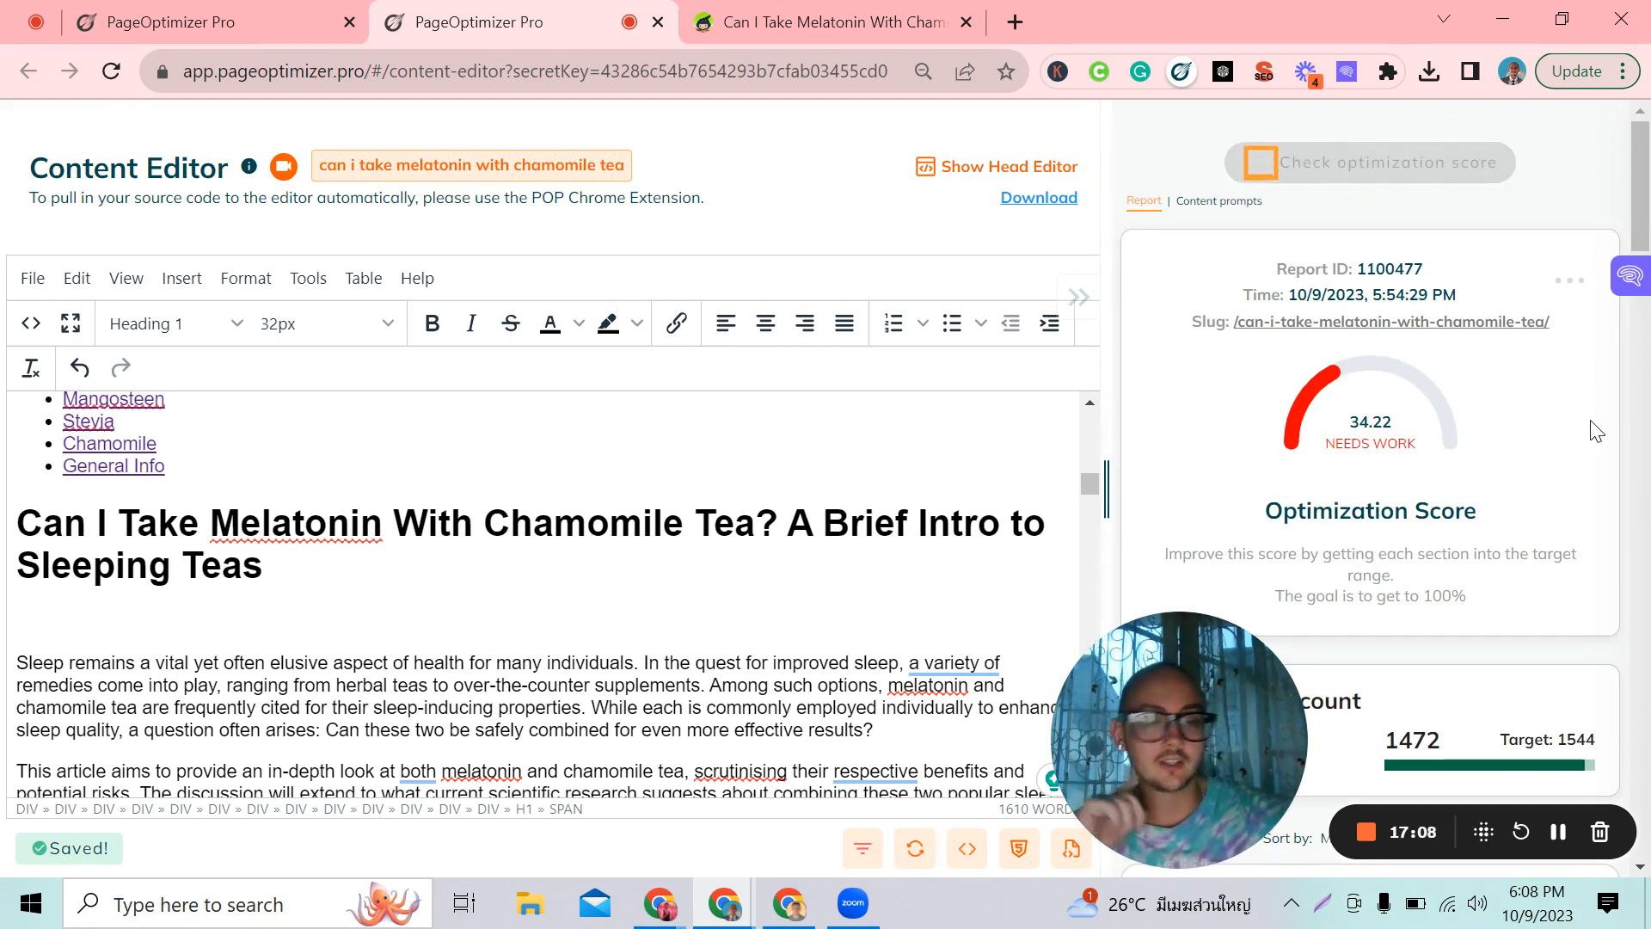
{"action": "scroll", "coordinate": [1415, 439], "scroll_direction": "down", "scroll_amount": 3}
{"action": "scroll", "coordinate": [1241, 456], "scroll_direction": "down", "scroll_amount": 8}
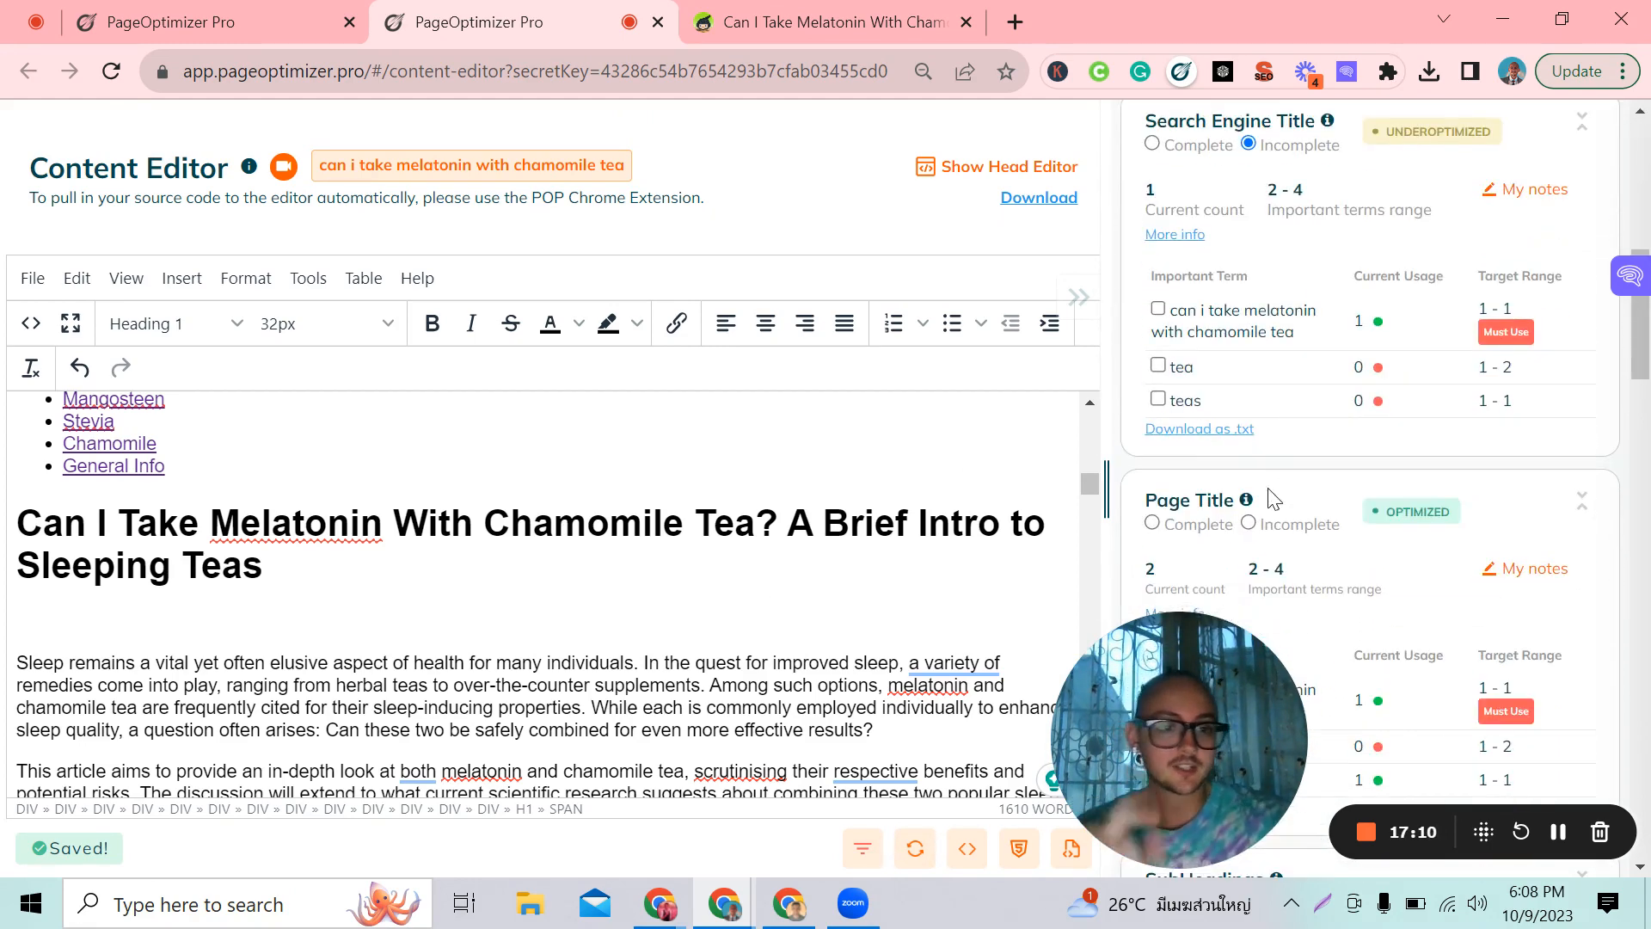
{"action": "scroll", "coordinate": [1426, 627], "scroll_direction": "down", "scroll_amount": 2}
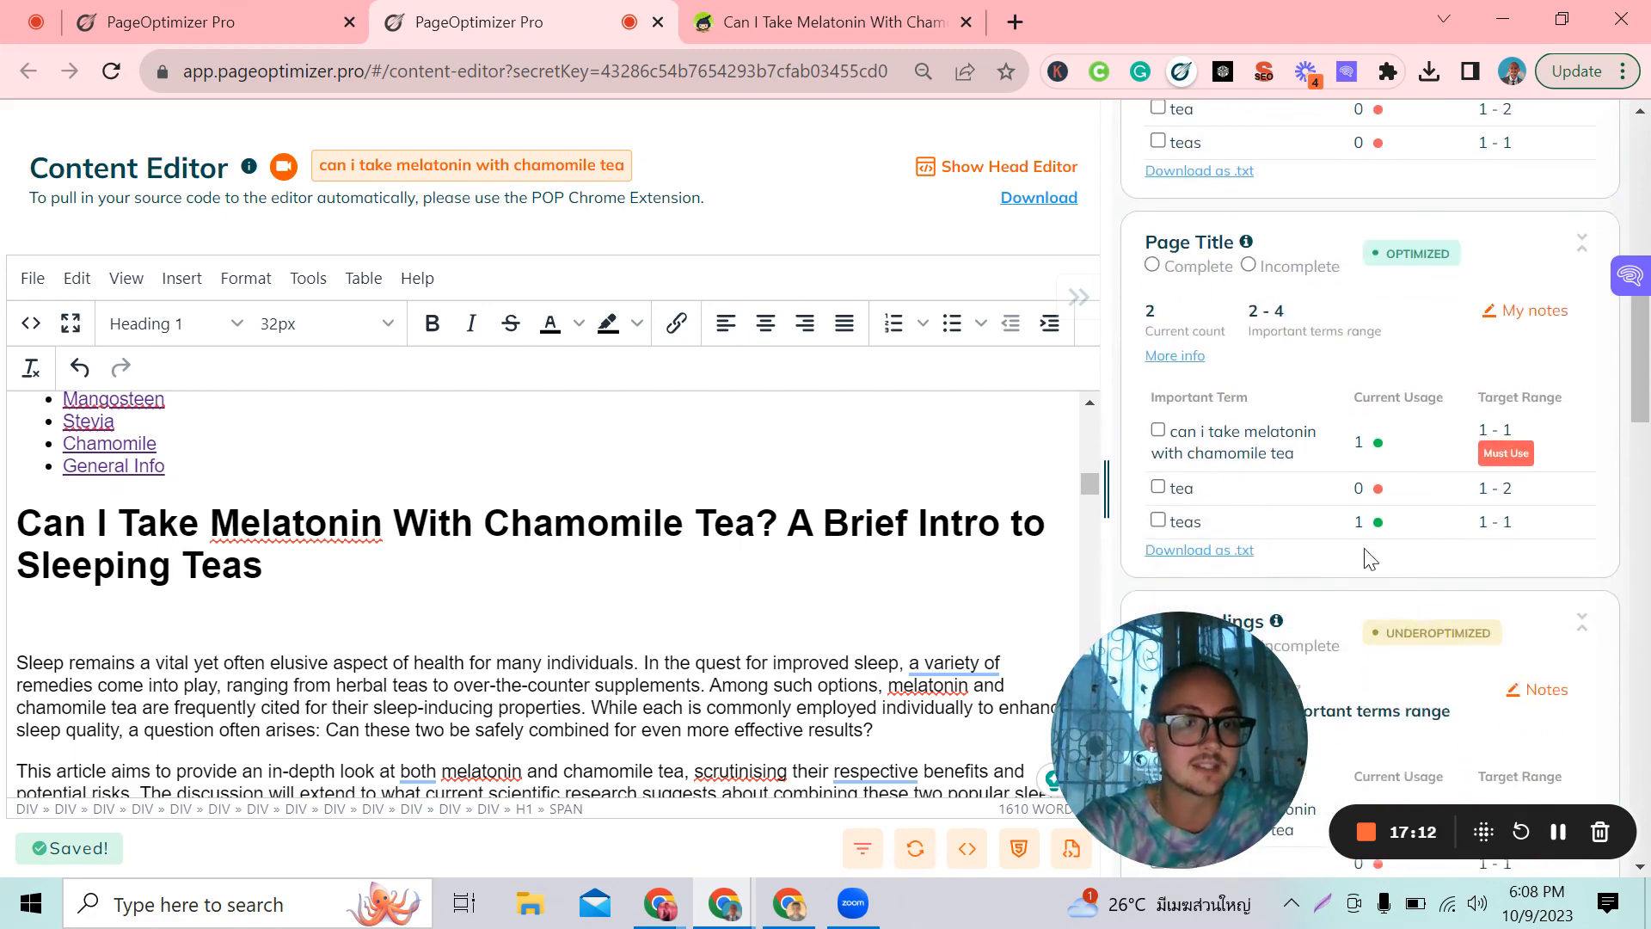
{"action": "scroll", "coordinate": [1403, 540], "scroll_direction": "up", "scroll_amount": 13}
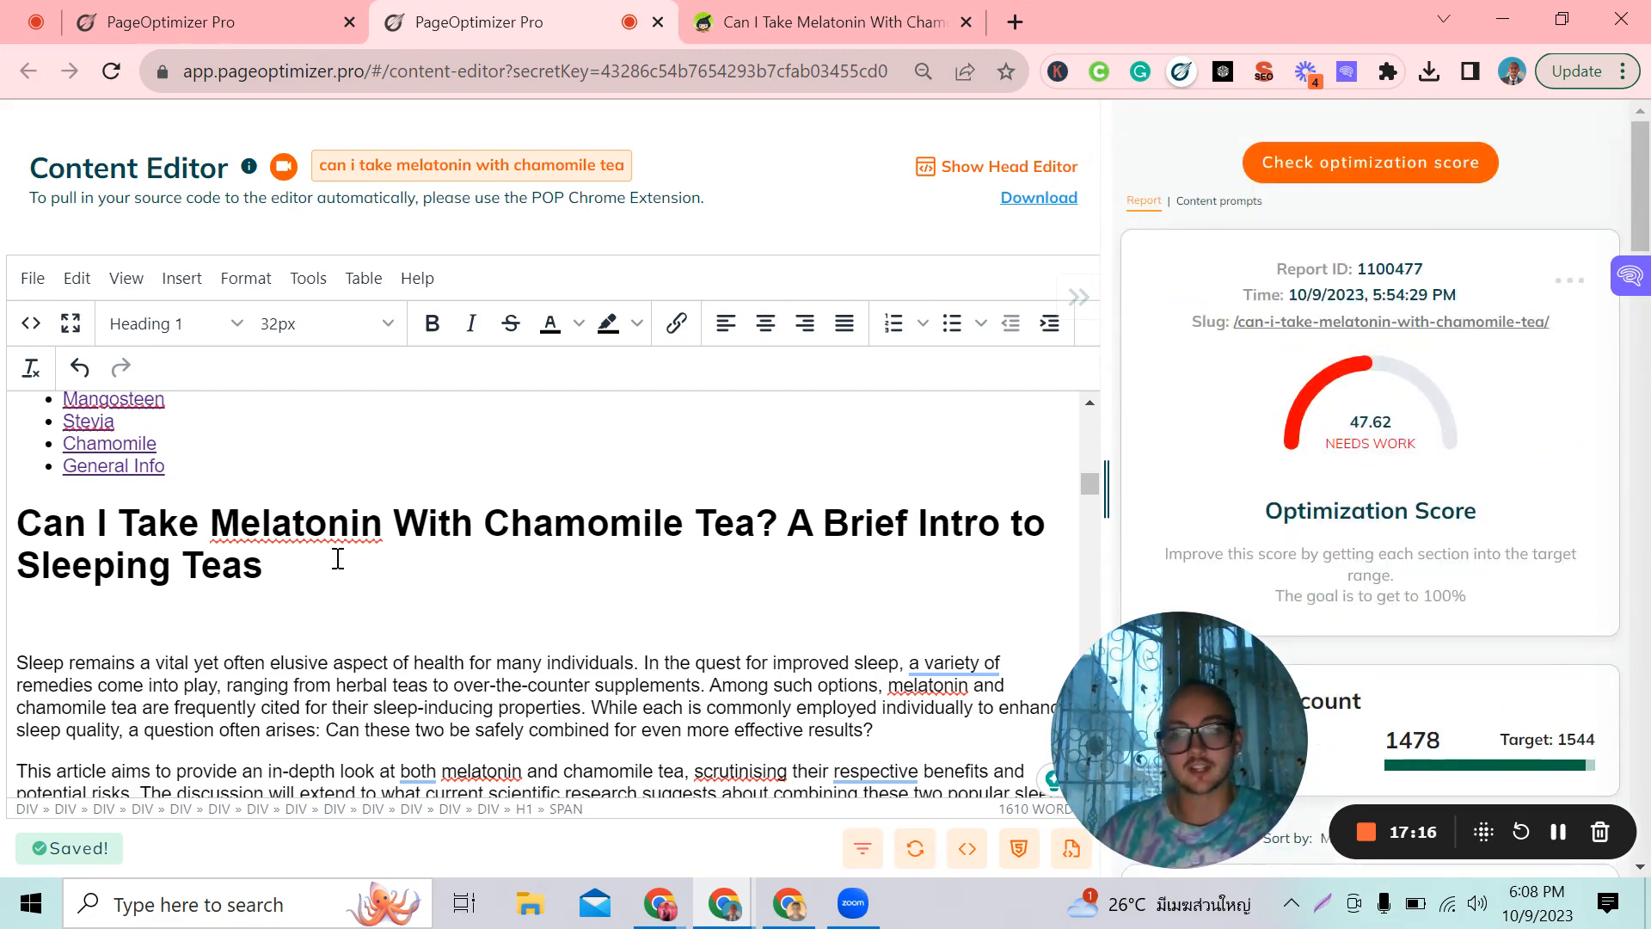
{"action": "scroll", "coordinate": [1572, 524], "scroll_direction": "down", "scroll_amount": 1}
{"action": "scroll", "coordinate": [1405, 498], "scroll_direction": "down", "scroll_amount": 10}
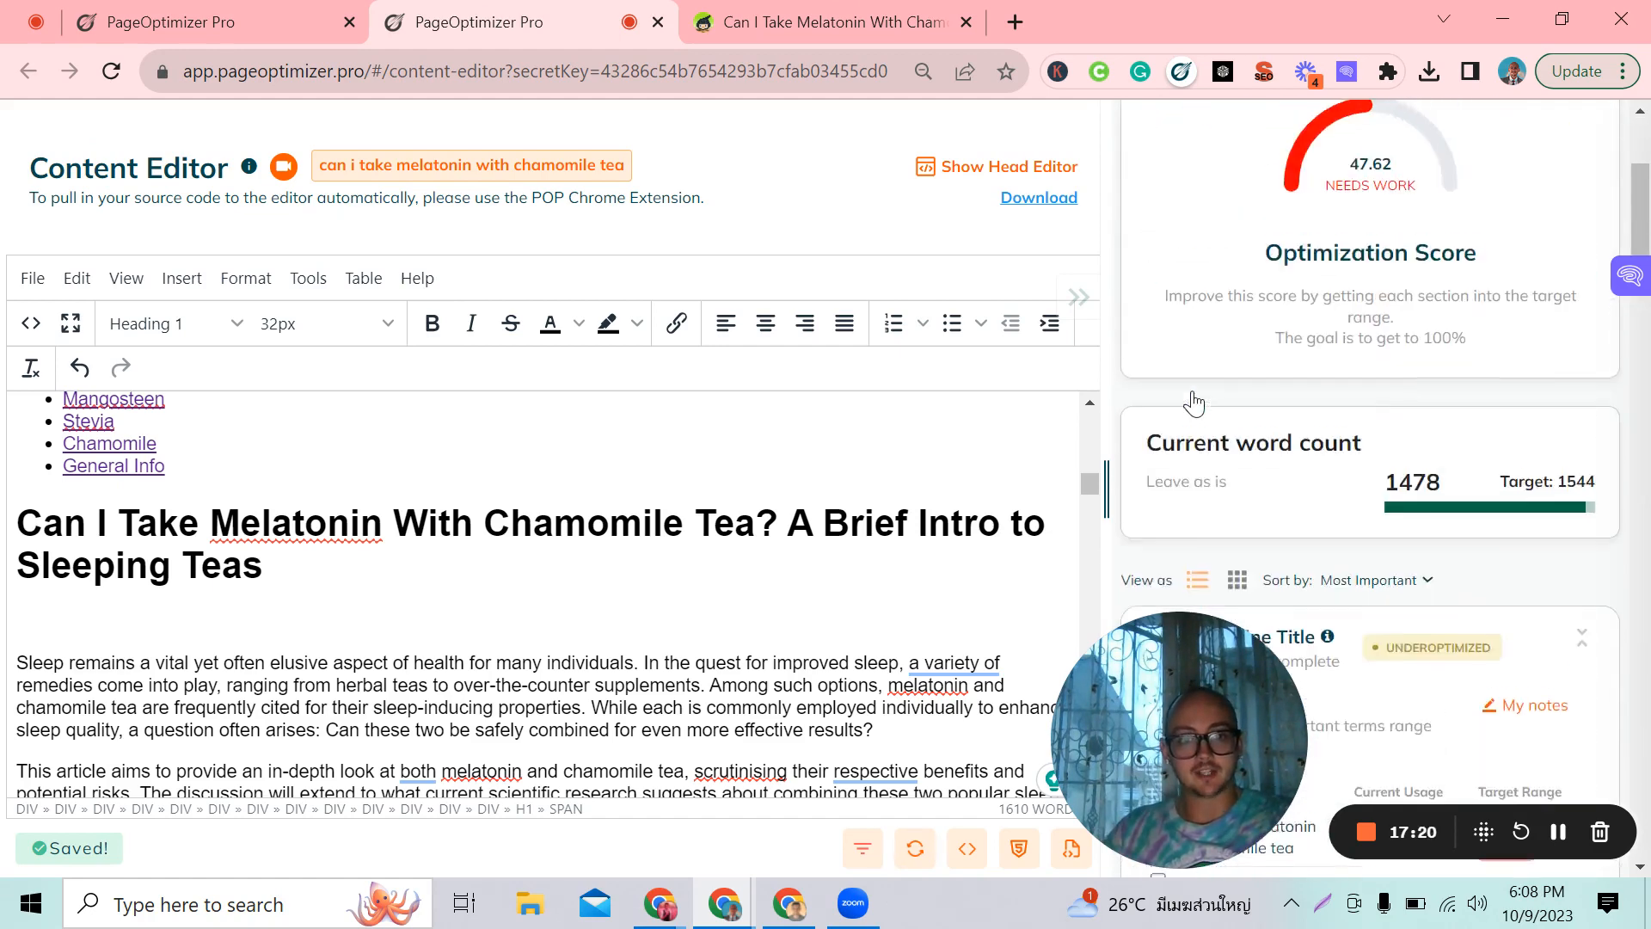
{"action": "scroll", "coordinate": [1191, 398], "scroll_direction": "up", "scroll_amount": 10}
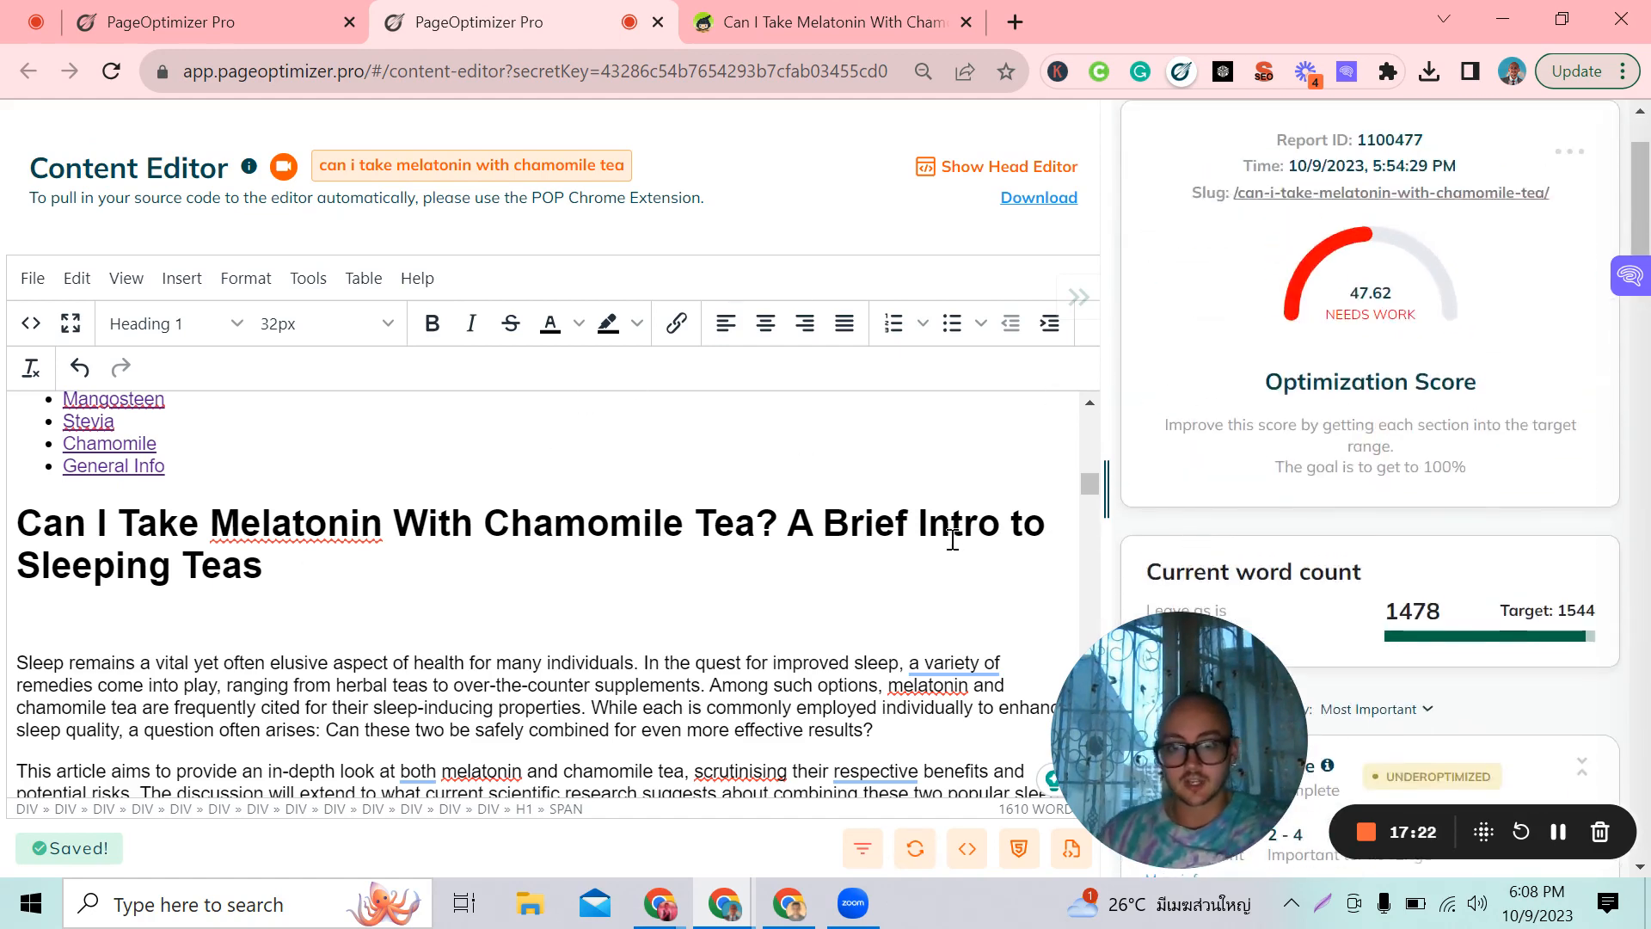
{"action": "left_click_drag", "start_coordinate": [800, 522], "coordinate": [840, 549]}
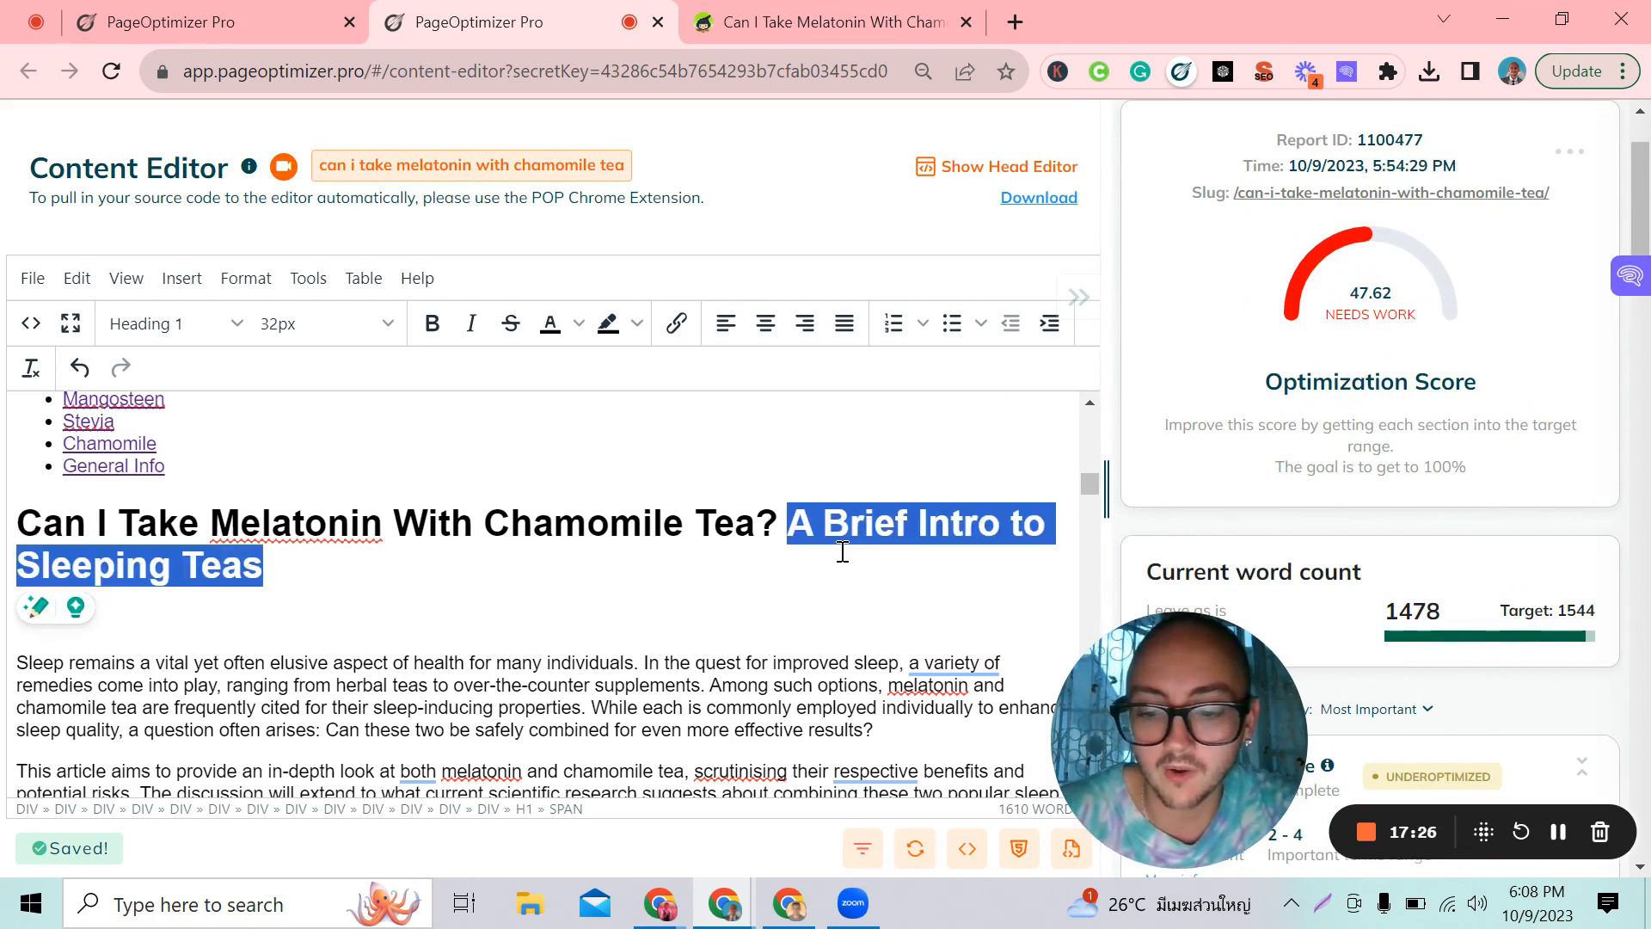
{"action": "left_click", "coordinate": [793, 544]}
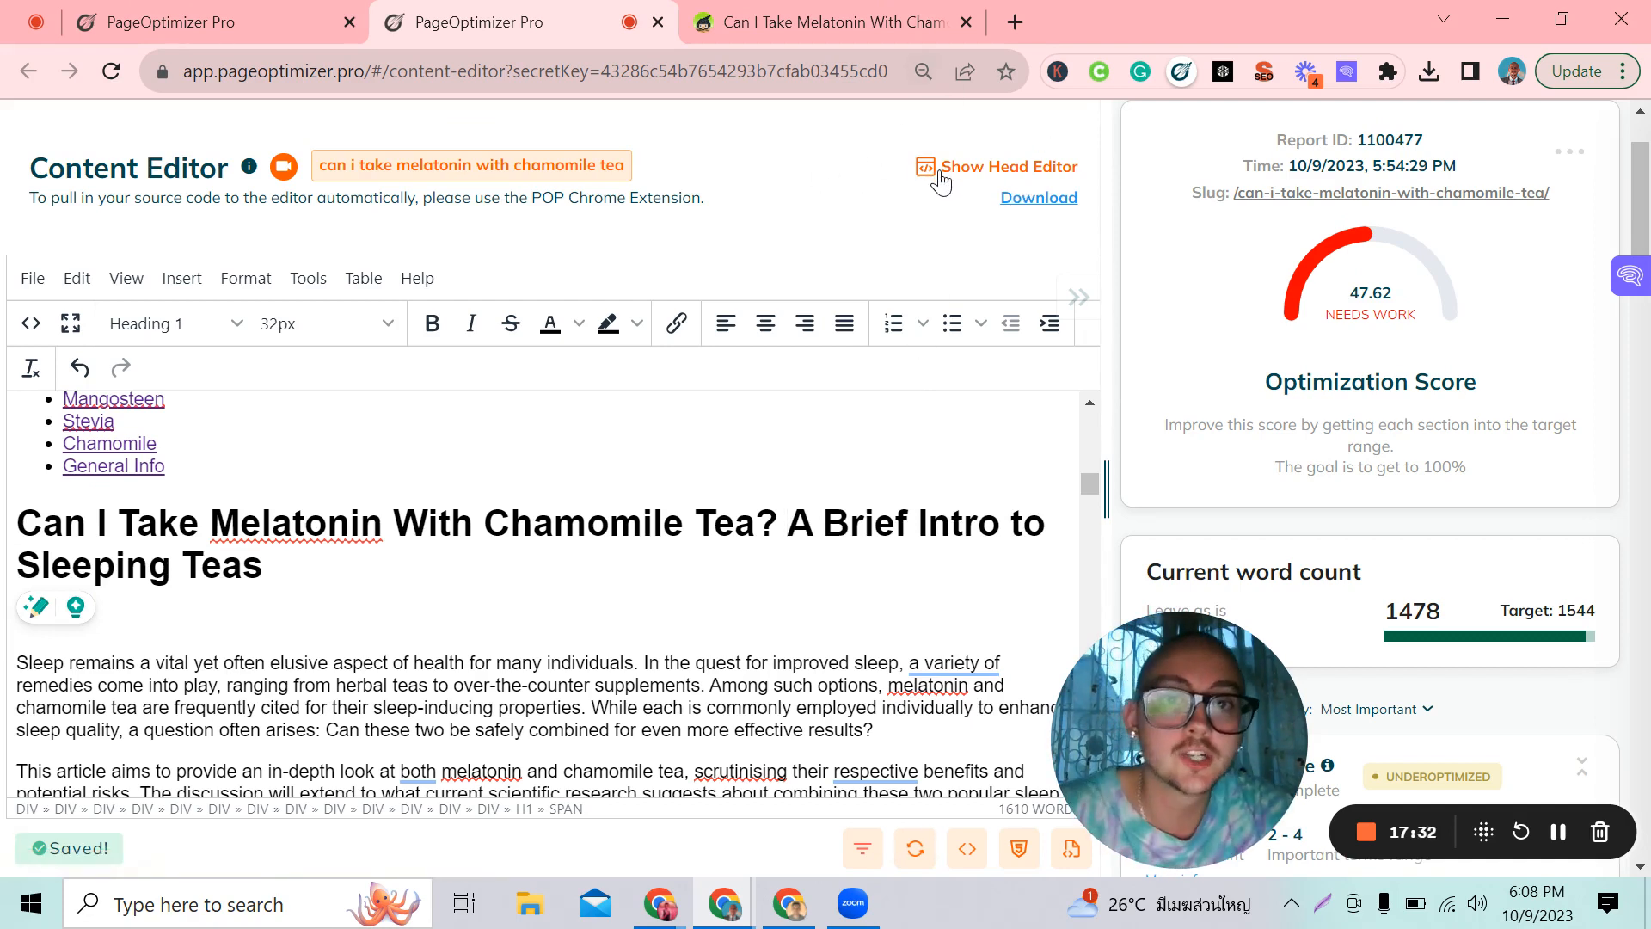
- Open the Head Editor and highlight the opening <title> tag of the page's meta title
{"action": "left_click", "coordinate": [982, 171]}
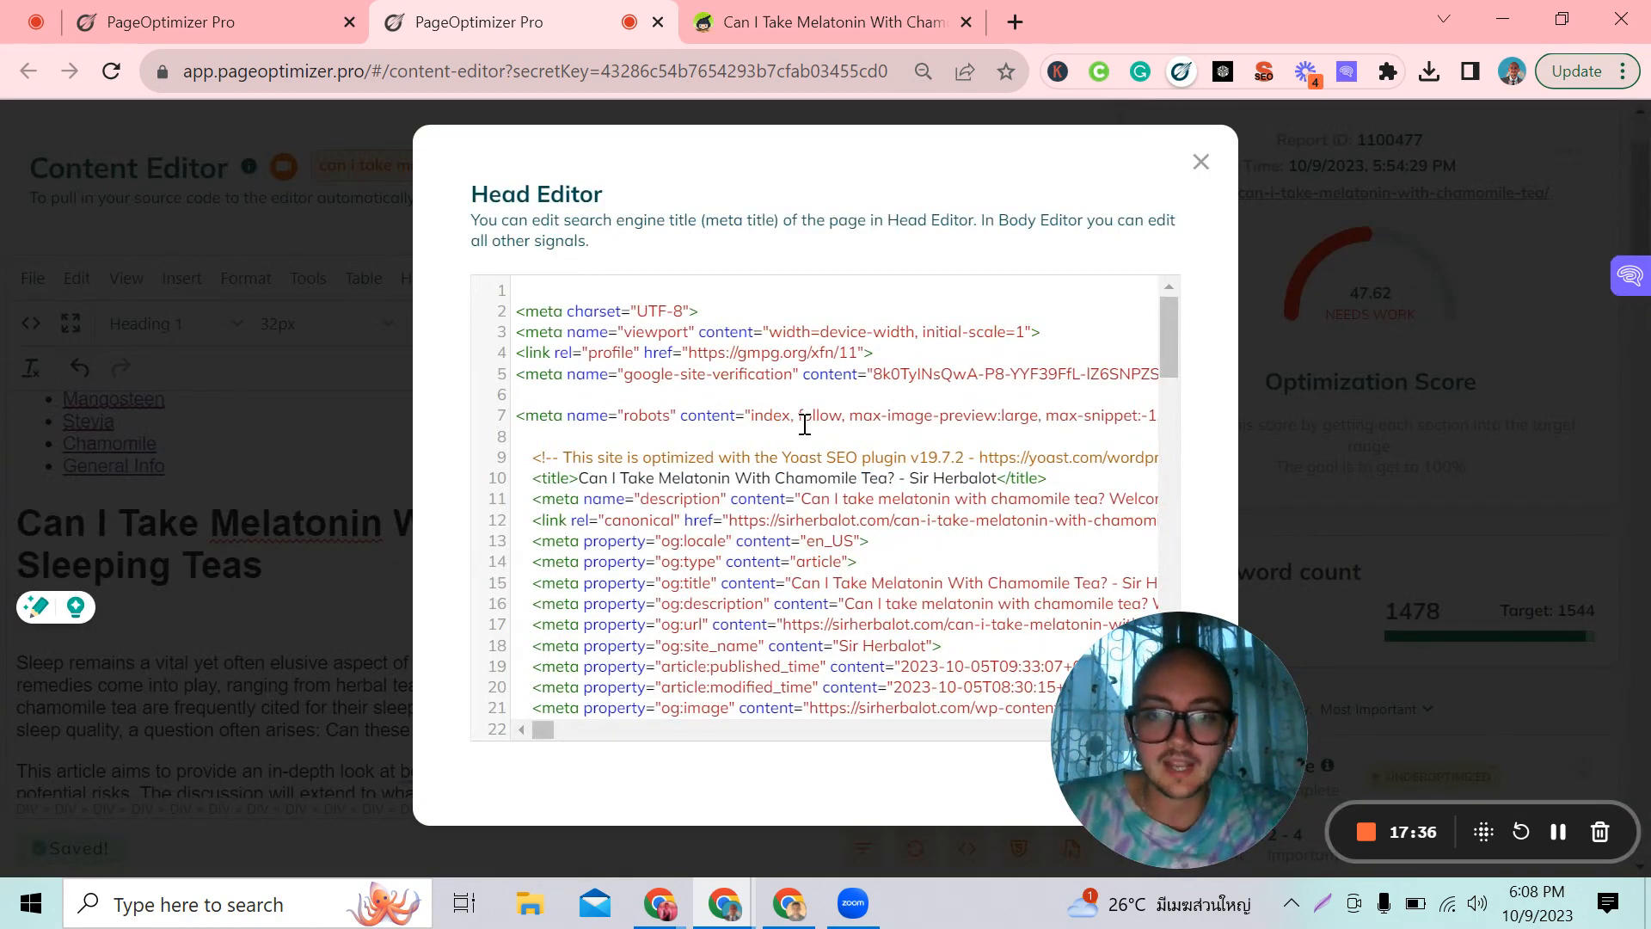
{"action": "scroll", "coordinate": [585, 387], "scroll_direction": "down", "scroll_amount": 2}
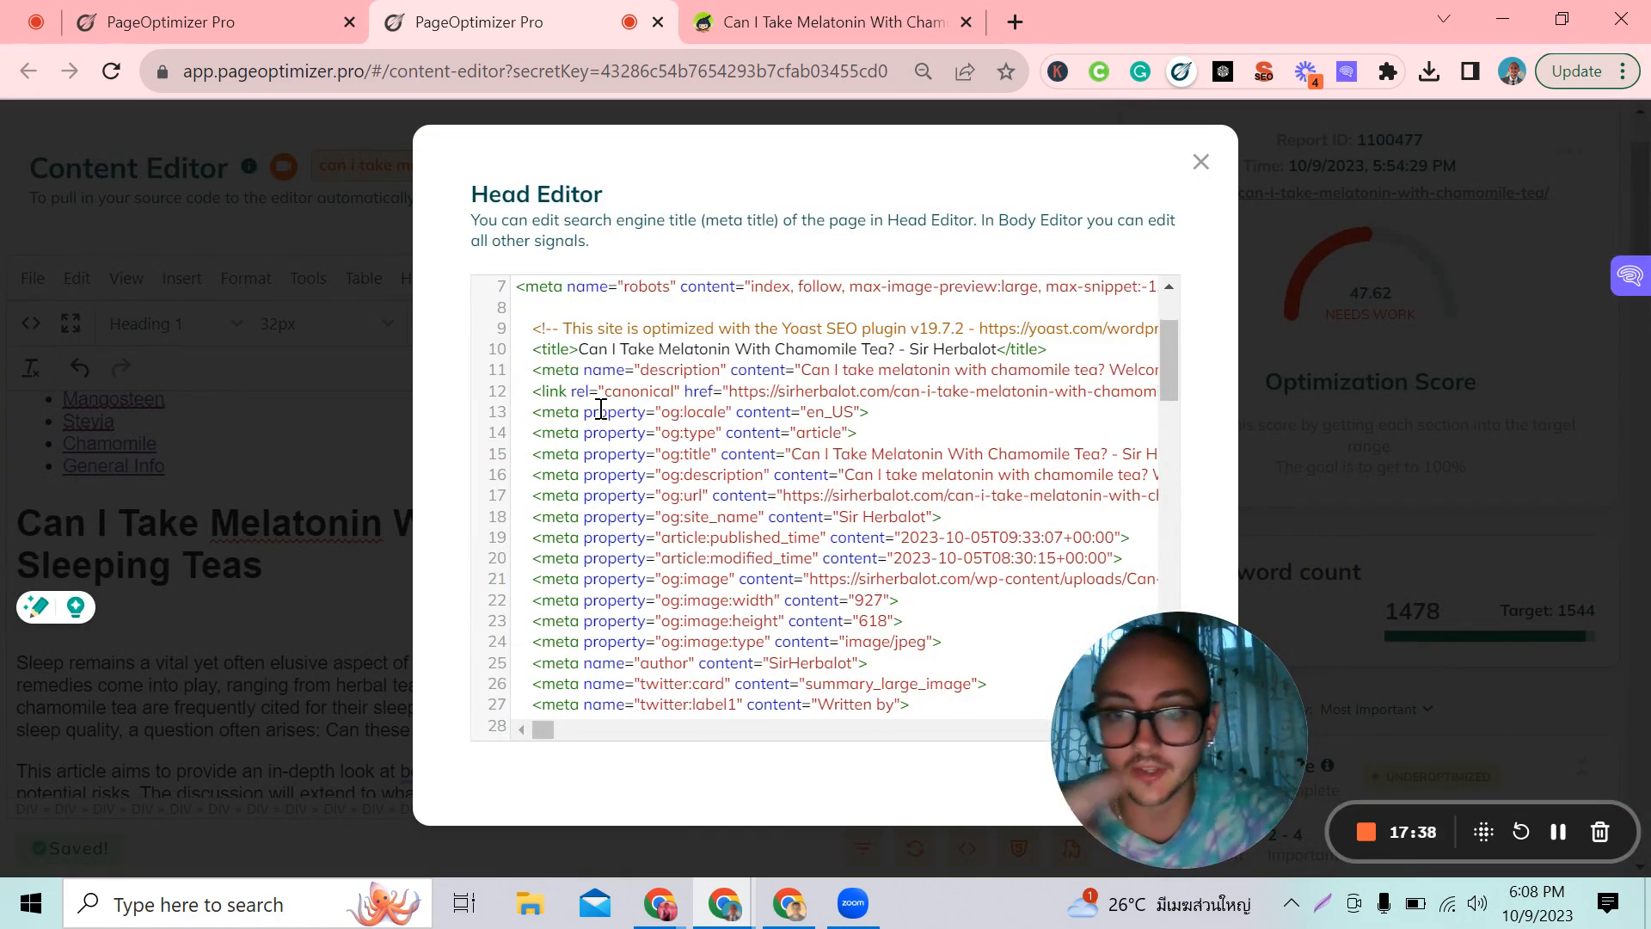
{"action": "scroll", "coordinate": [601, 408], "scroll_direction": "up", "scroll_amount": 2}
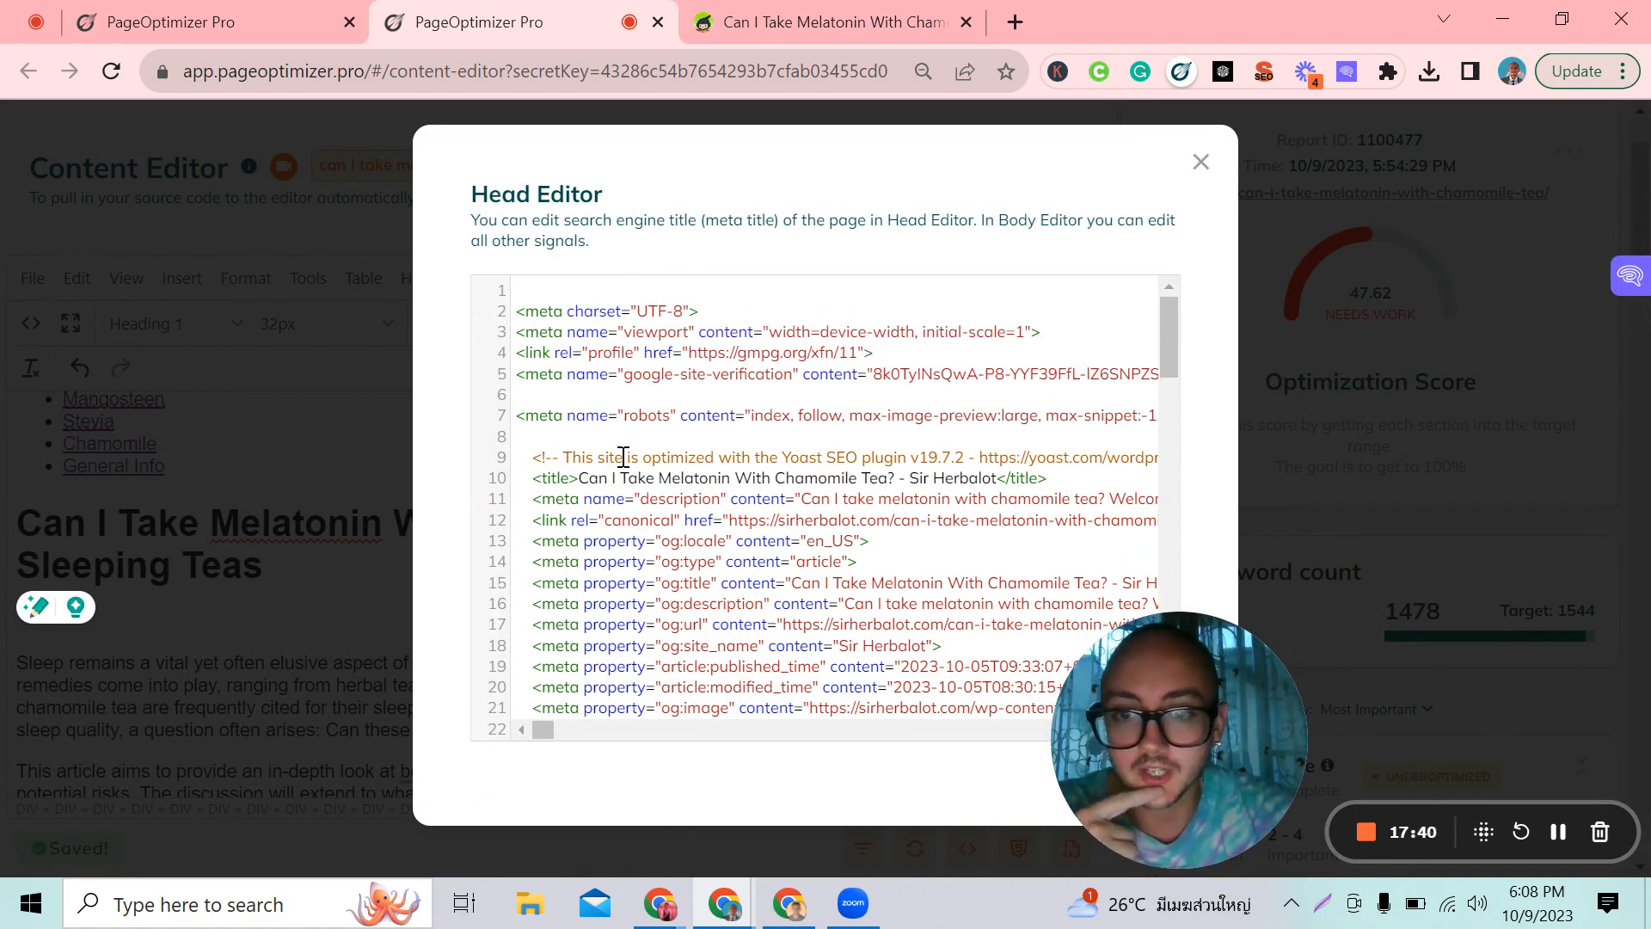
{"action": "left_click_drag", "start_coordinate": [533, 480], "coordinate": [579, 479]}
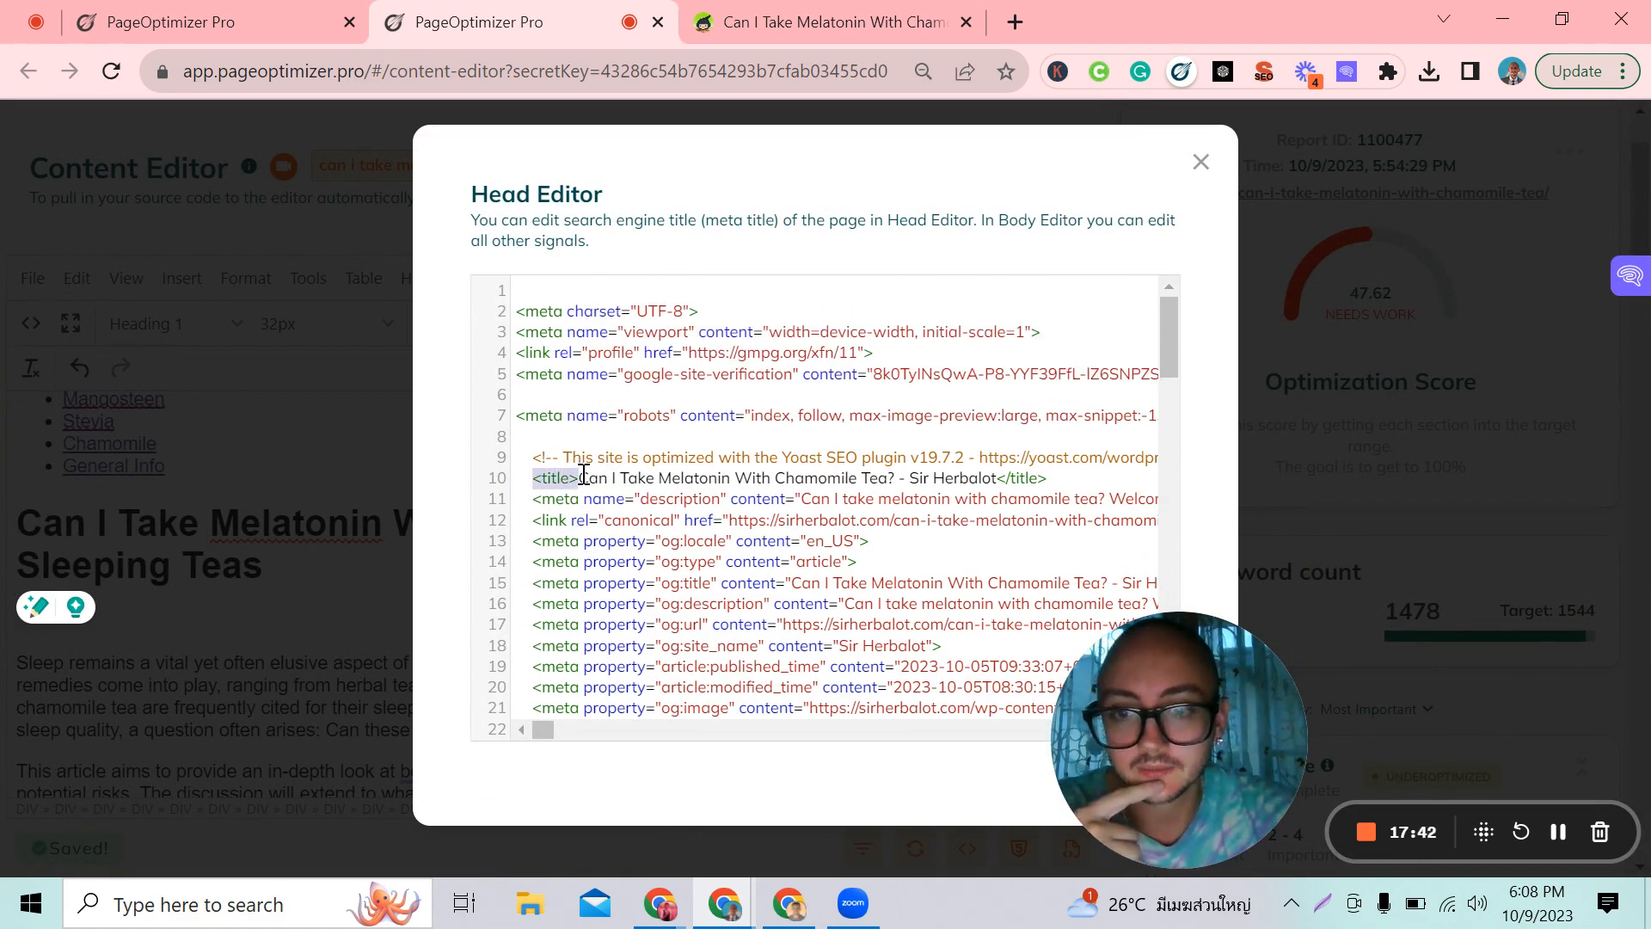
- Add "A Brief Intro to Sleeping Teas" after "Can I Take Melatonin With Chamomile Tea?" in the meta title and close the Head Editor
{"action": "left_click", "coordinate": [892, 478]}
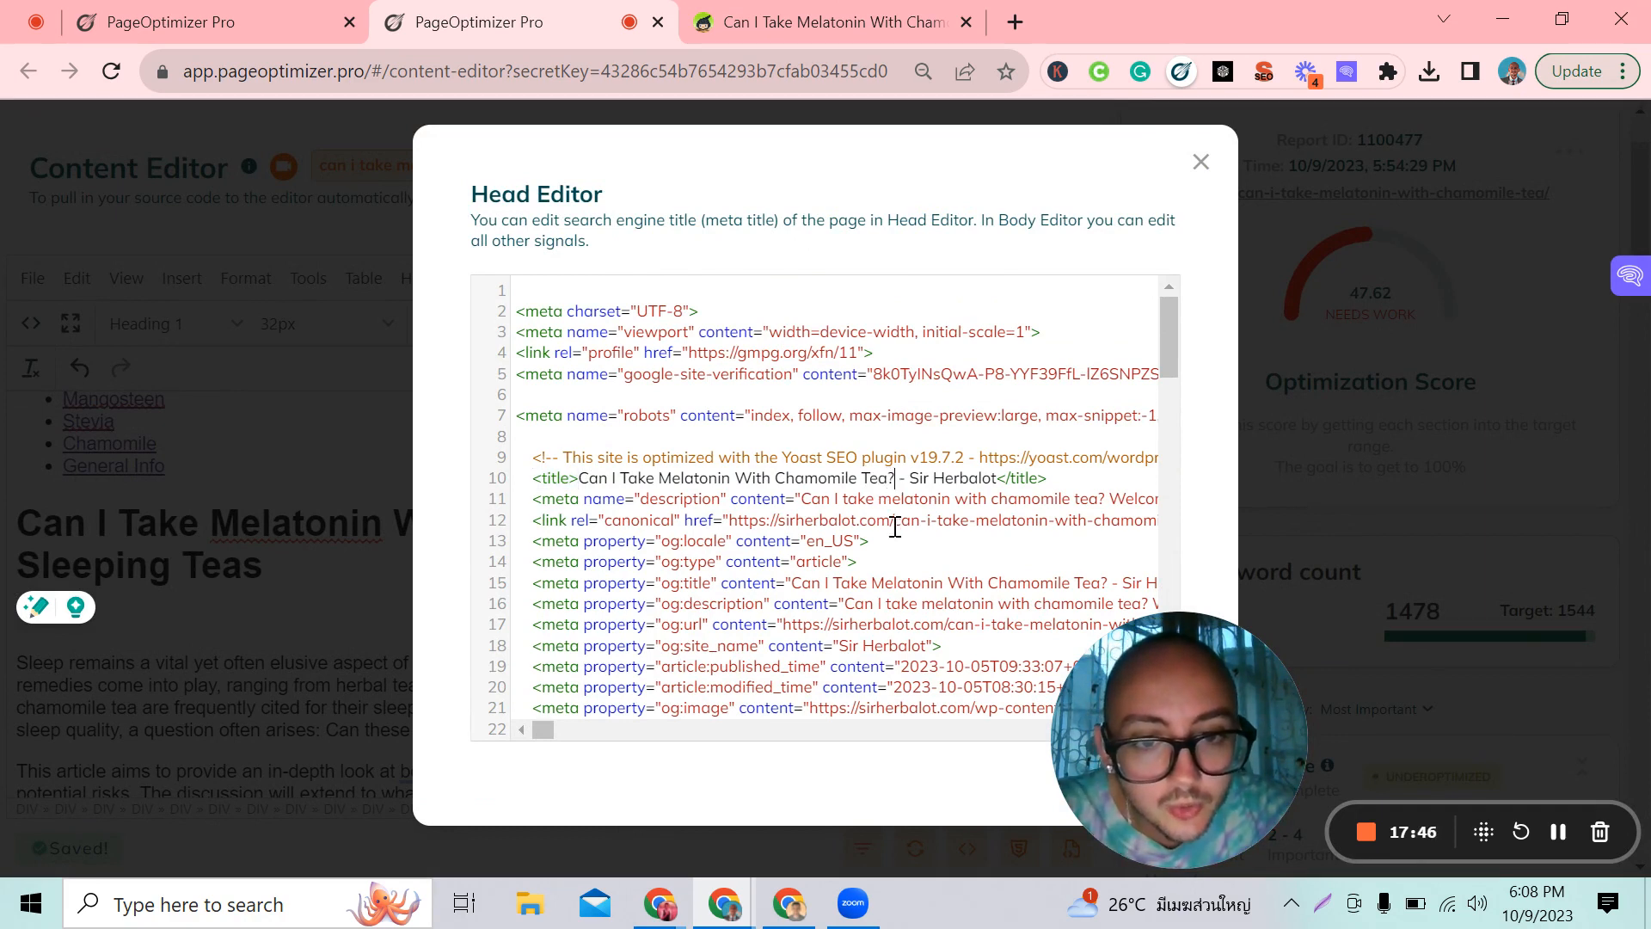
{"action": "type", "text": "A Brief Intro to Sleeping Teas"}
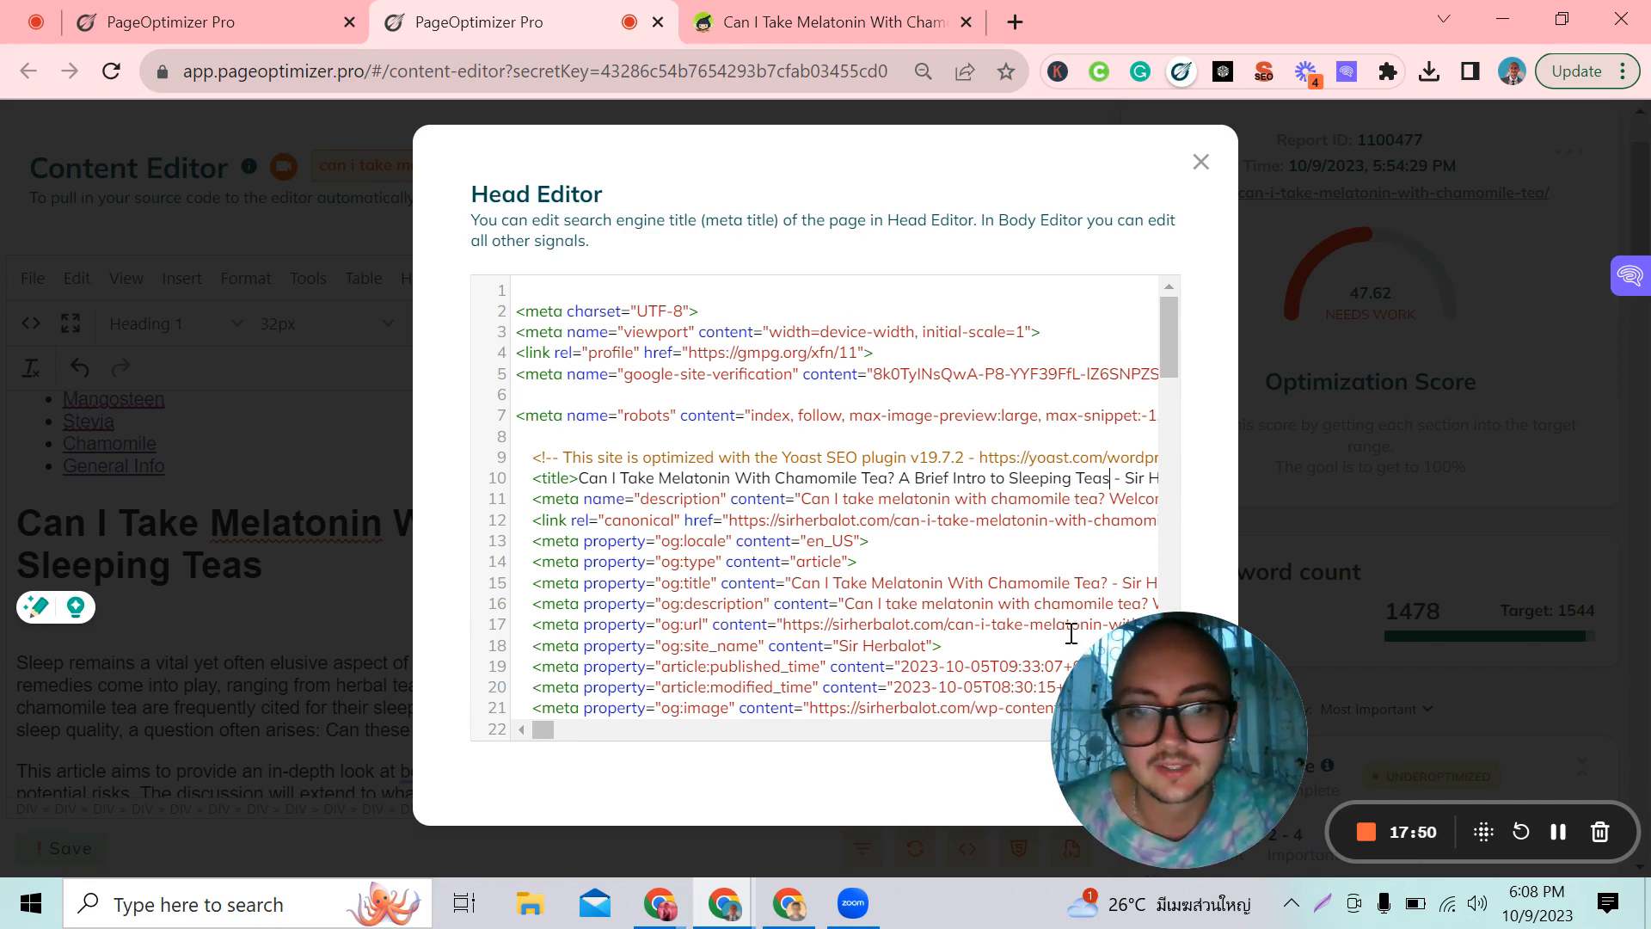
{"action": "left_click_drag", "start_coordinate": [1206, 736], "coordinate": [1297, 538]}
{"action": "scroll", "coordinate": [1024, 611], "scroll_direction": "down", "scroll_amount": 3}
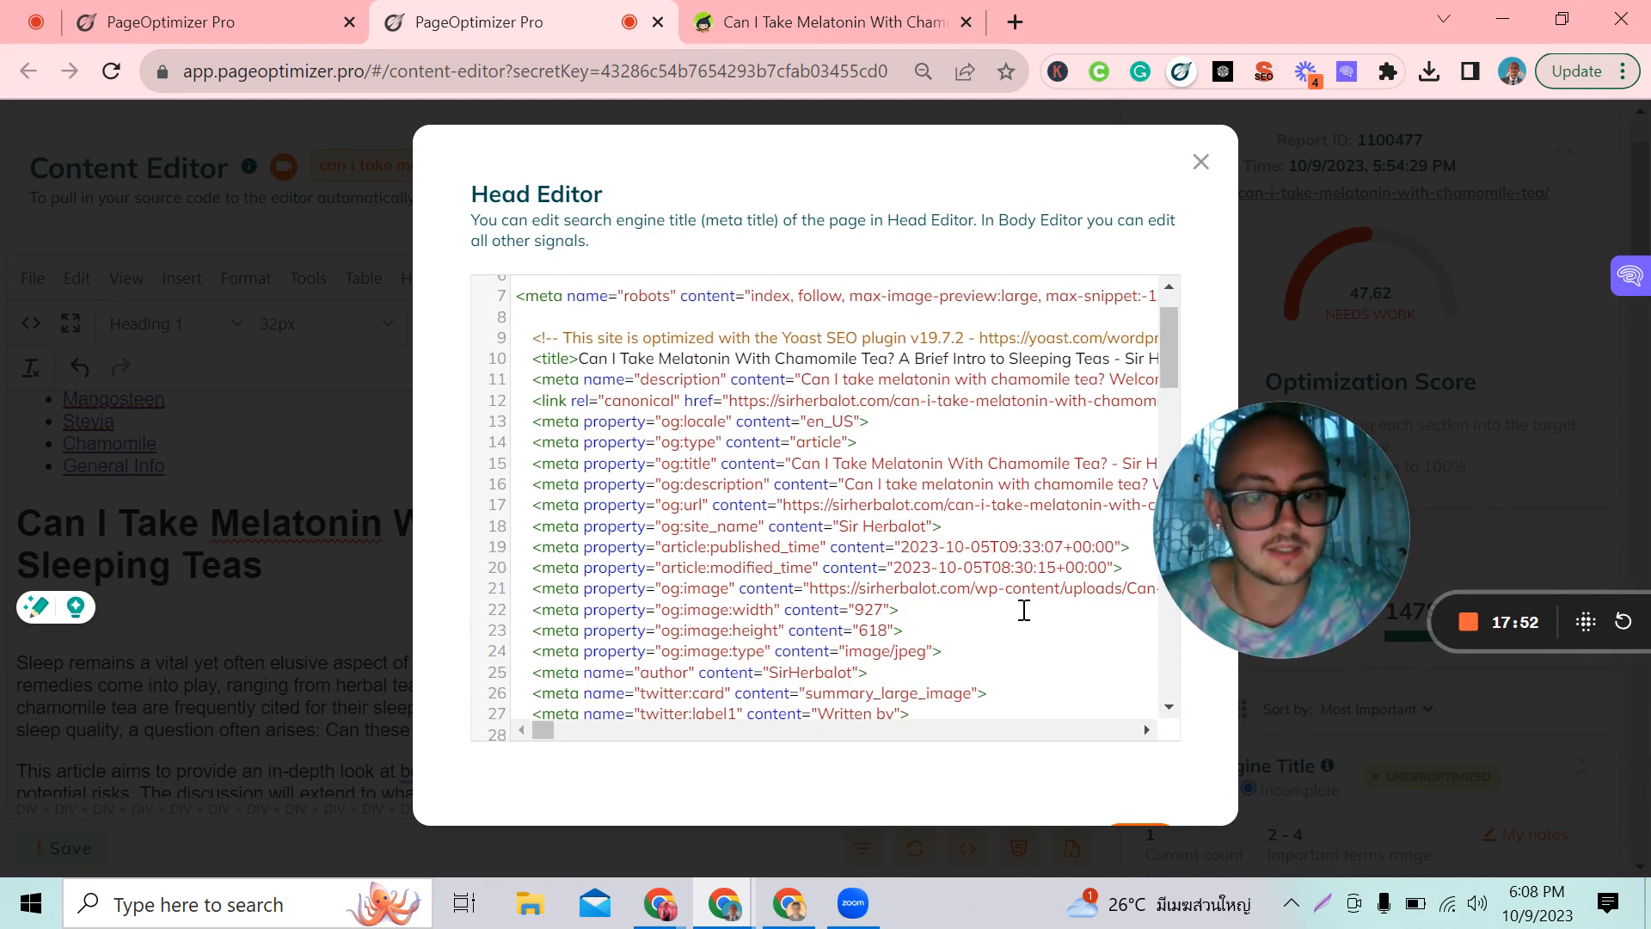
{"action": "scroll", "coordinate": [1025, 611], "scroll_direction": "down", "scroll_amount": 15}
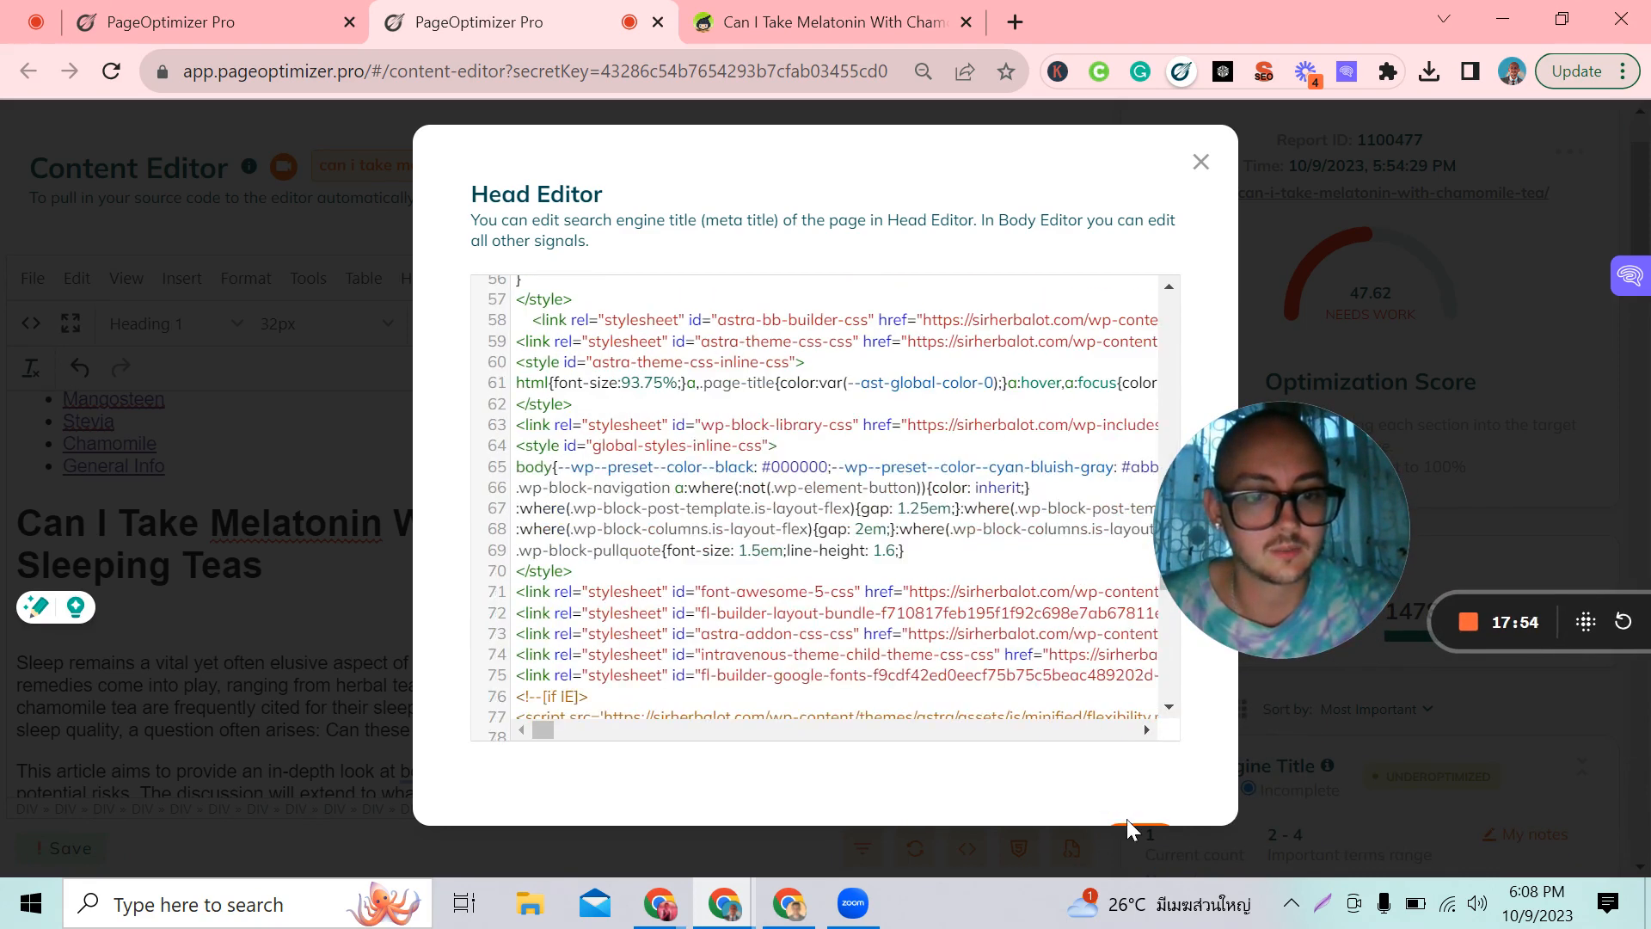
{"action": "left_click", "coordinate": [1202, 172]}
{"action": "left_click_drag", "start_coordinate": [1273, 516], "coordinate": [1113, 710]}
- Recheck the optimization score for the extended meta title and review the Search Engine Title, Page Title and SubHeadings term usage
{"action": "scroll", "coordinate": [1298, 314], "scroll_direction": "up", "scroll_amount": 2}
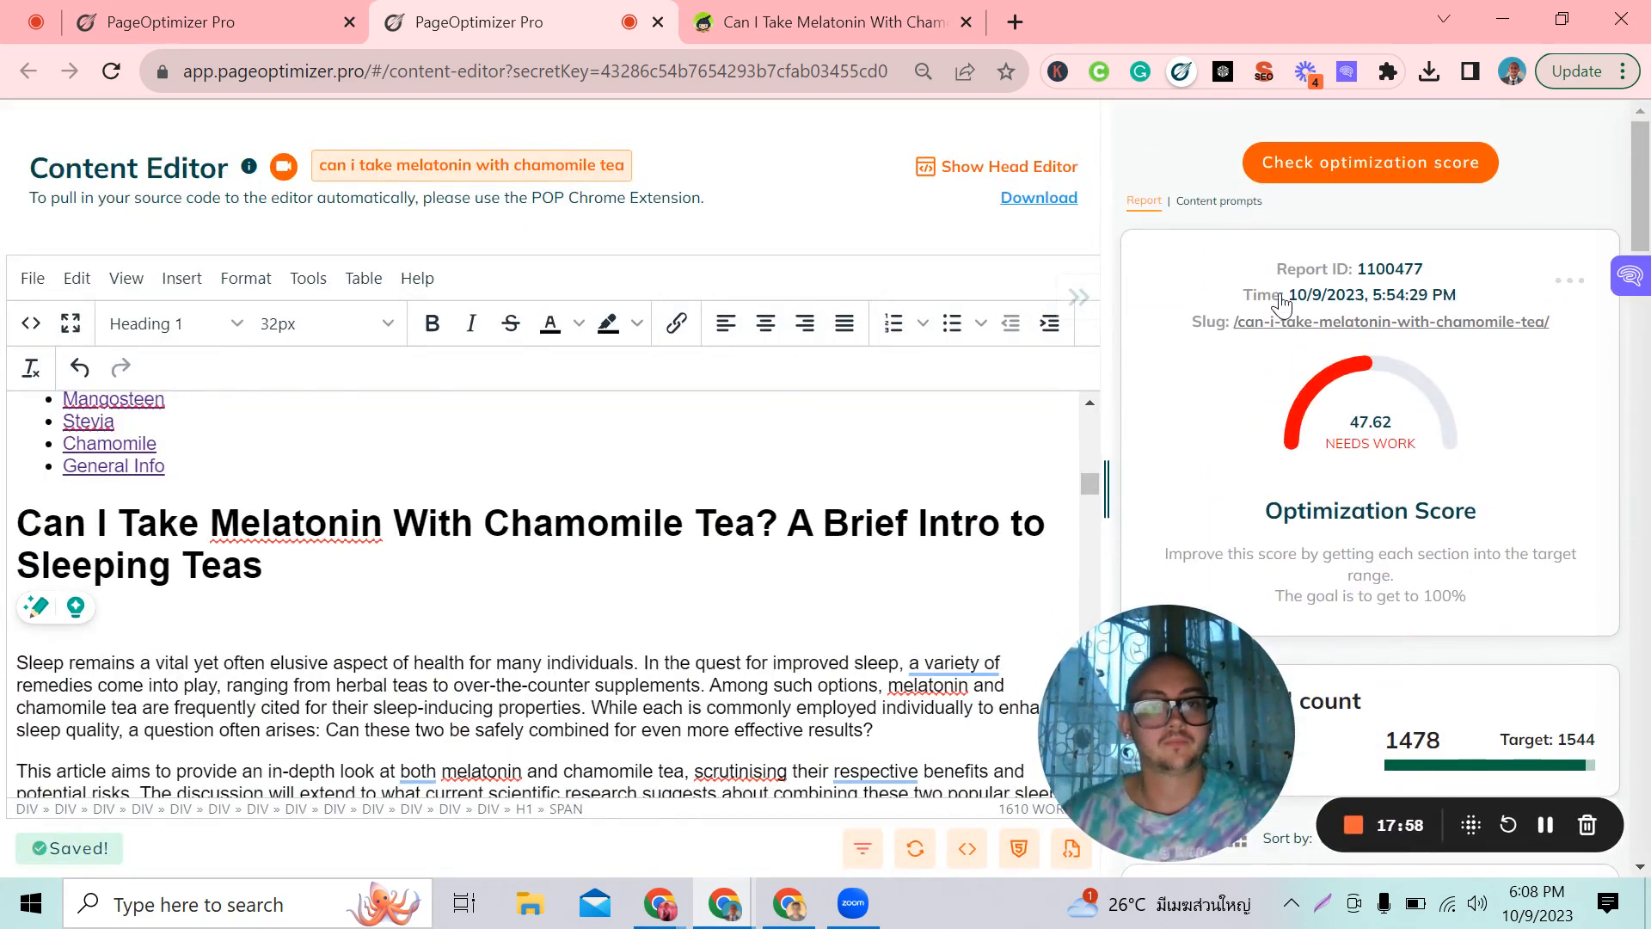
{"action": "left_click", "coordinate": [1321, 169]}
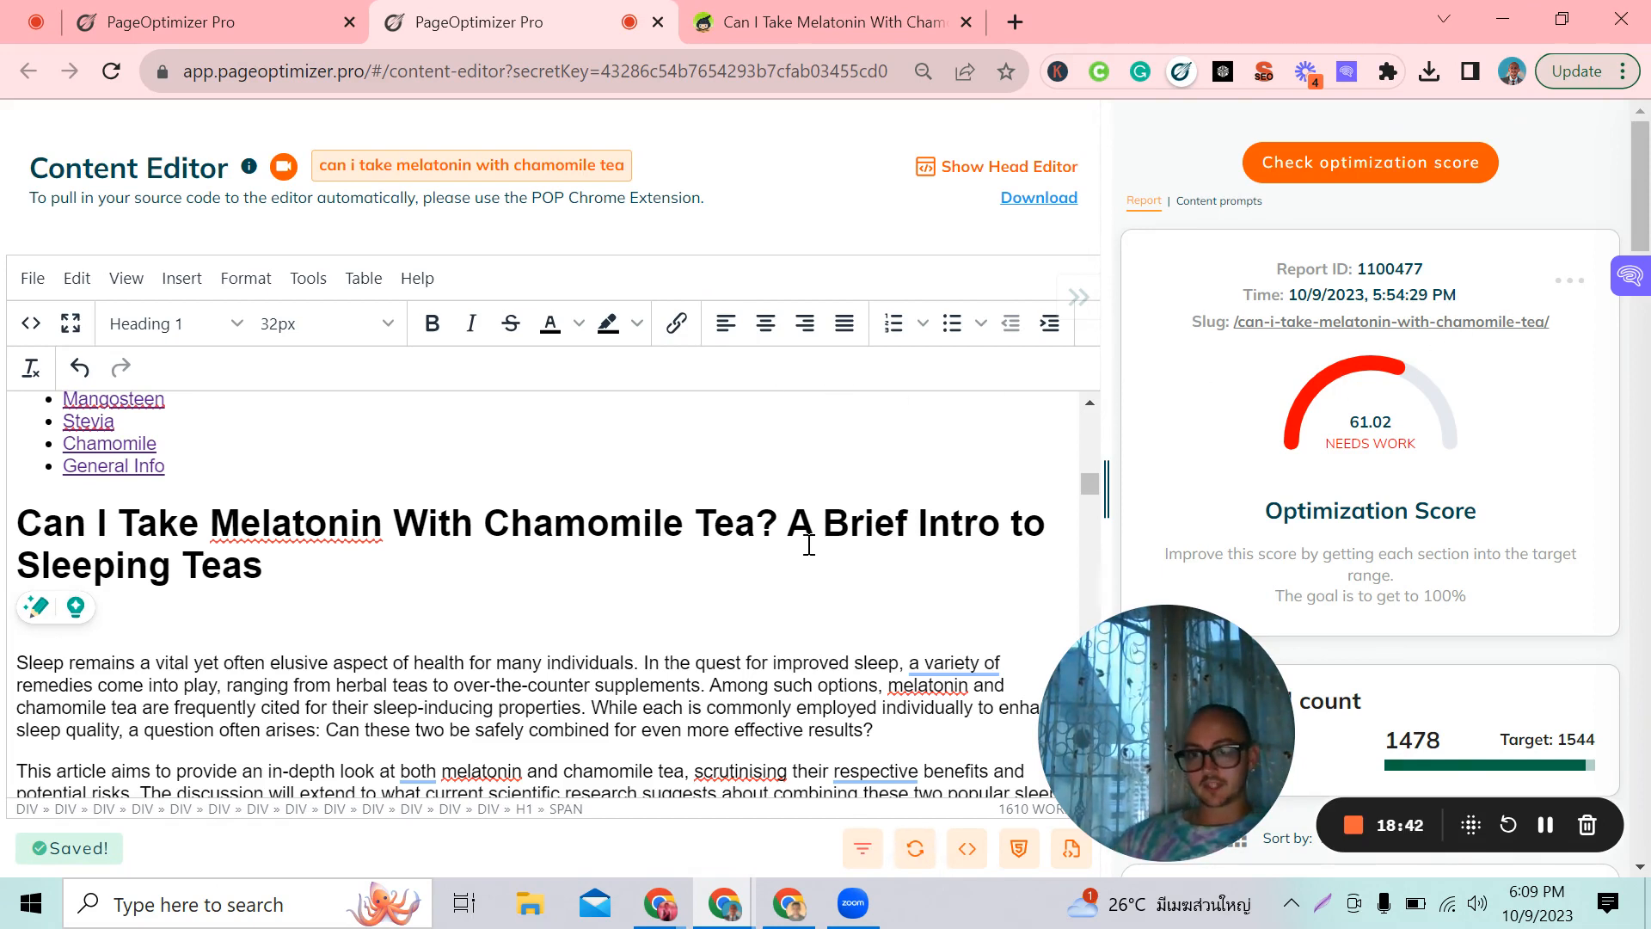
{"action": "scroll", "coordinate": [808, 545], "scroll_direction": "down", "scroll_amount": 8}
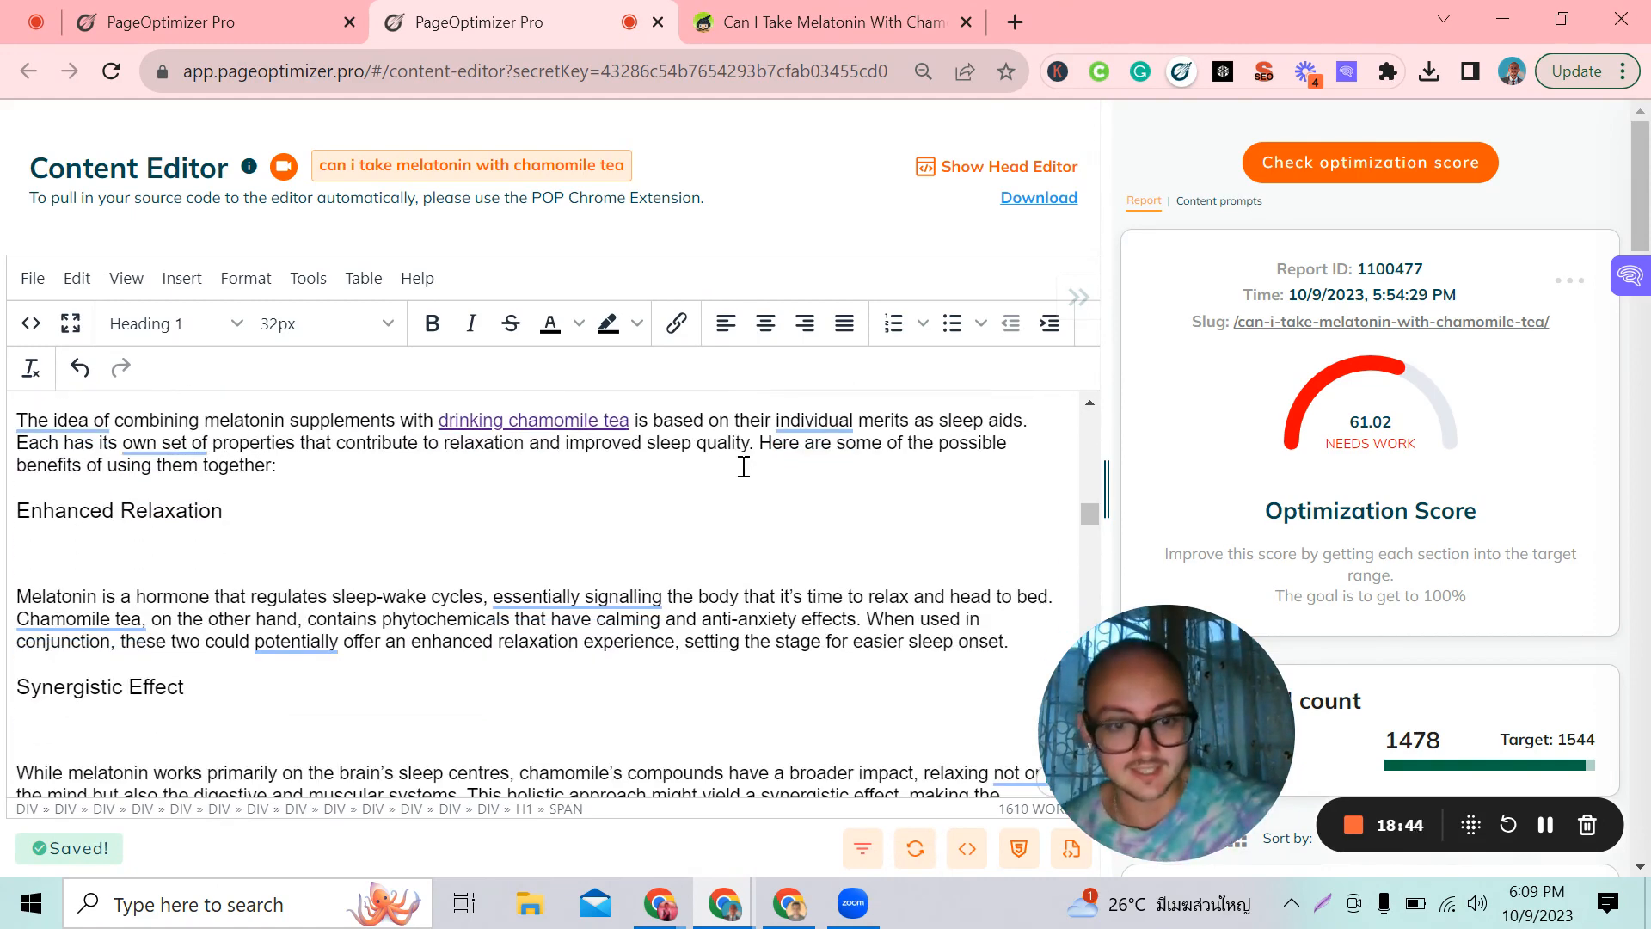
{"action": "scroll", "coordinate": [1377, 473], "scroll_direction": "down", "scroll_amount": 6}
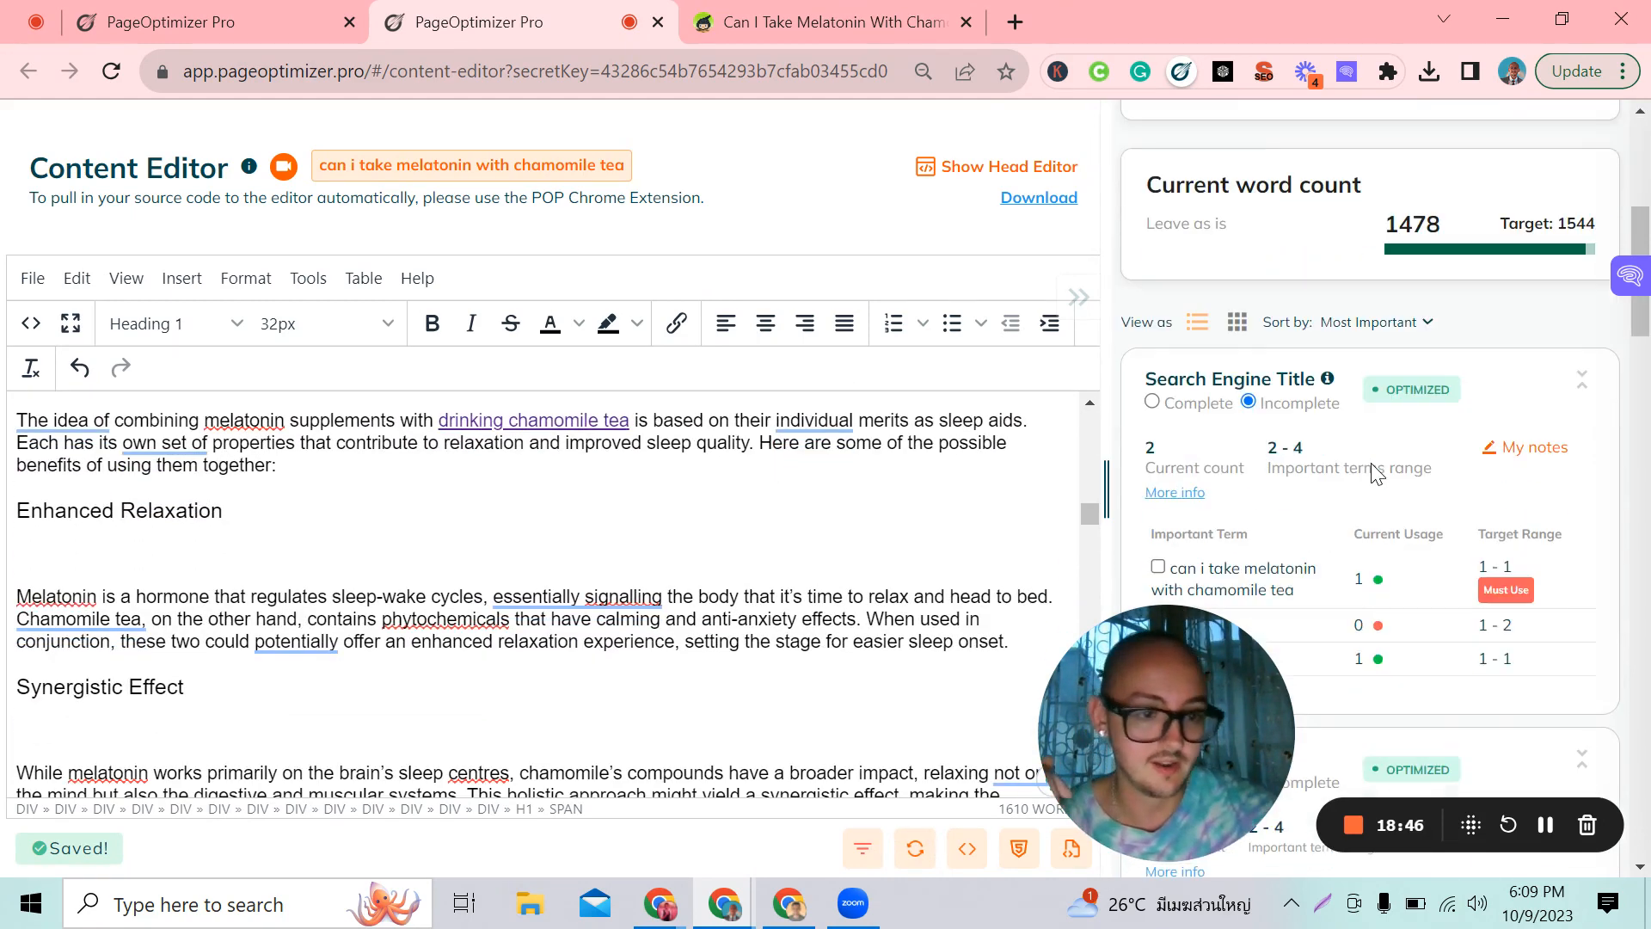
{"action": "scroll", "coordinate": [1376, 473], "scroll_direction": "down", "scroll_amount": 7}
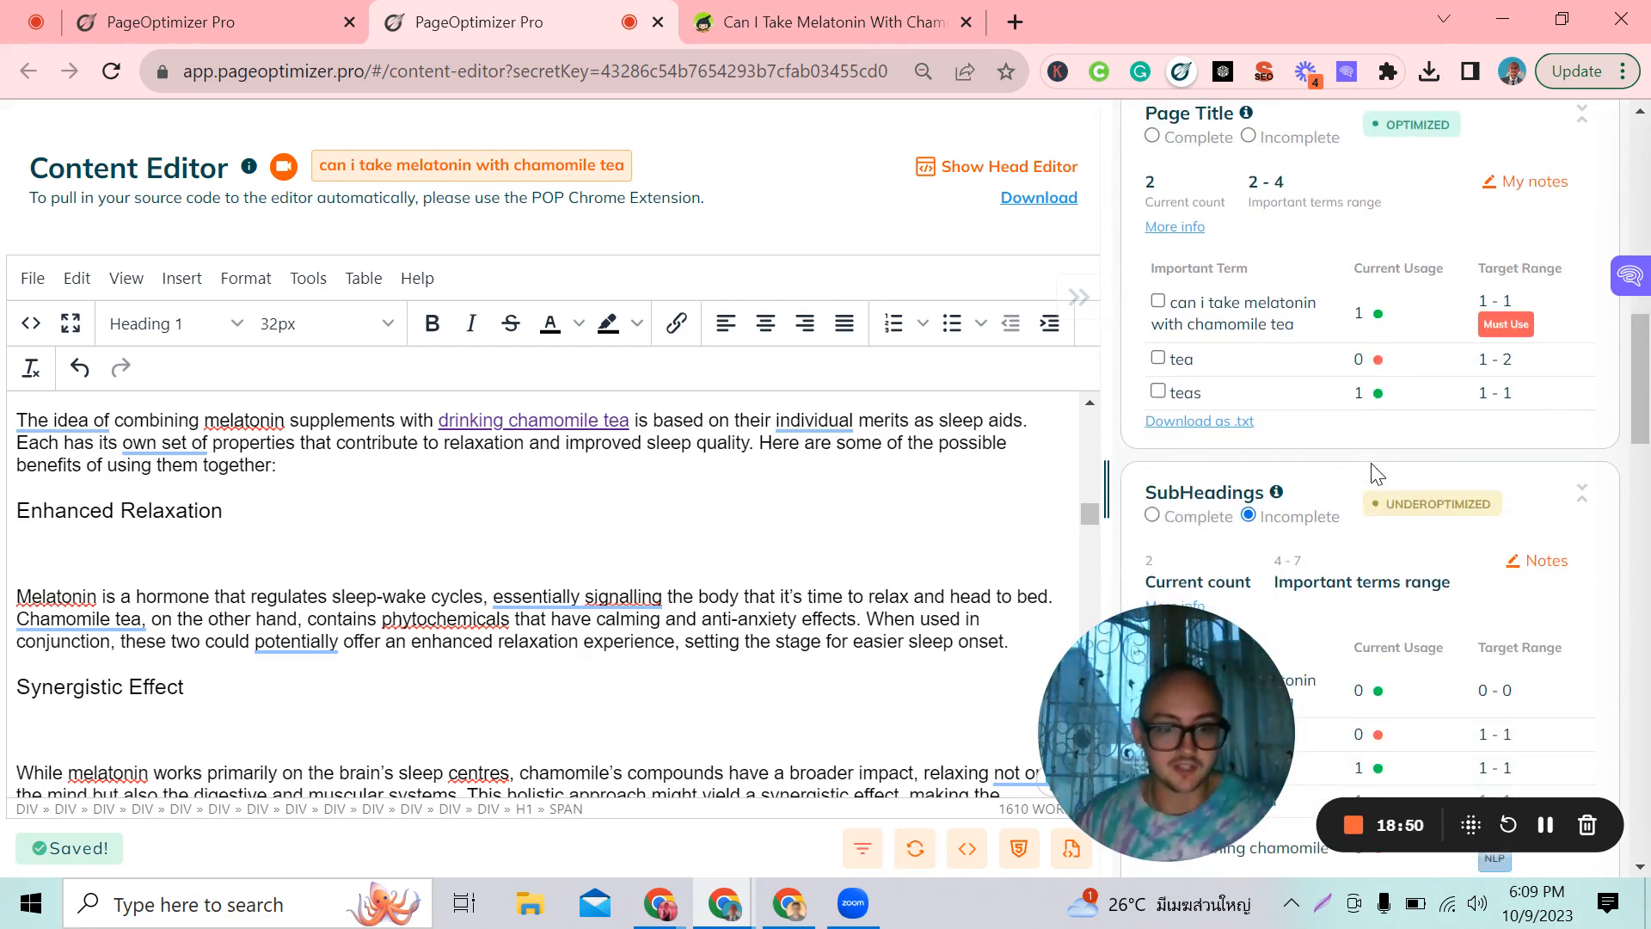
{"action": "scroll", "coordinate": [1371, 491], "scroll_direction": "down", "scroll_amount": 6}
{"action": "scroll", "coordinate": [1271, 422], "scroll_direction": "up", "scroll_amount": 10}
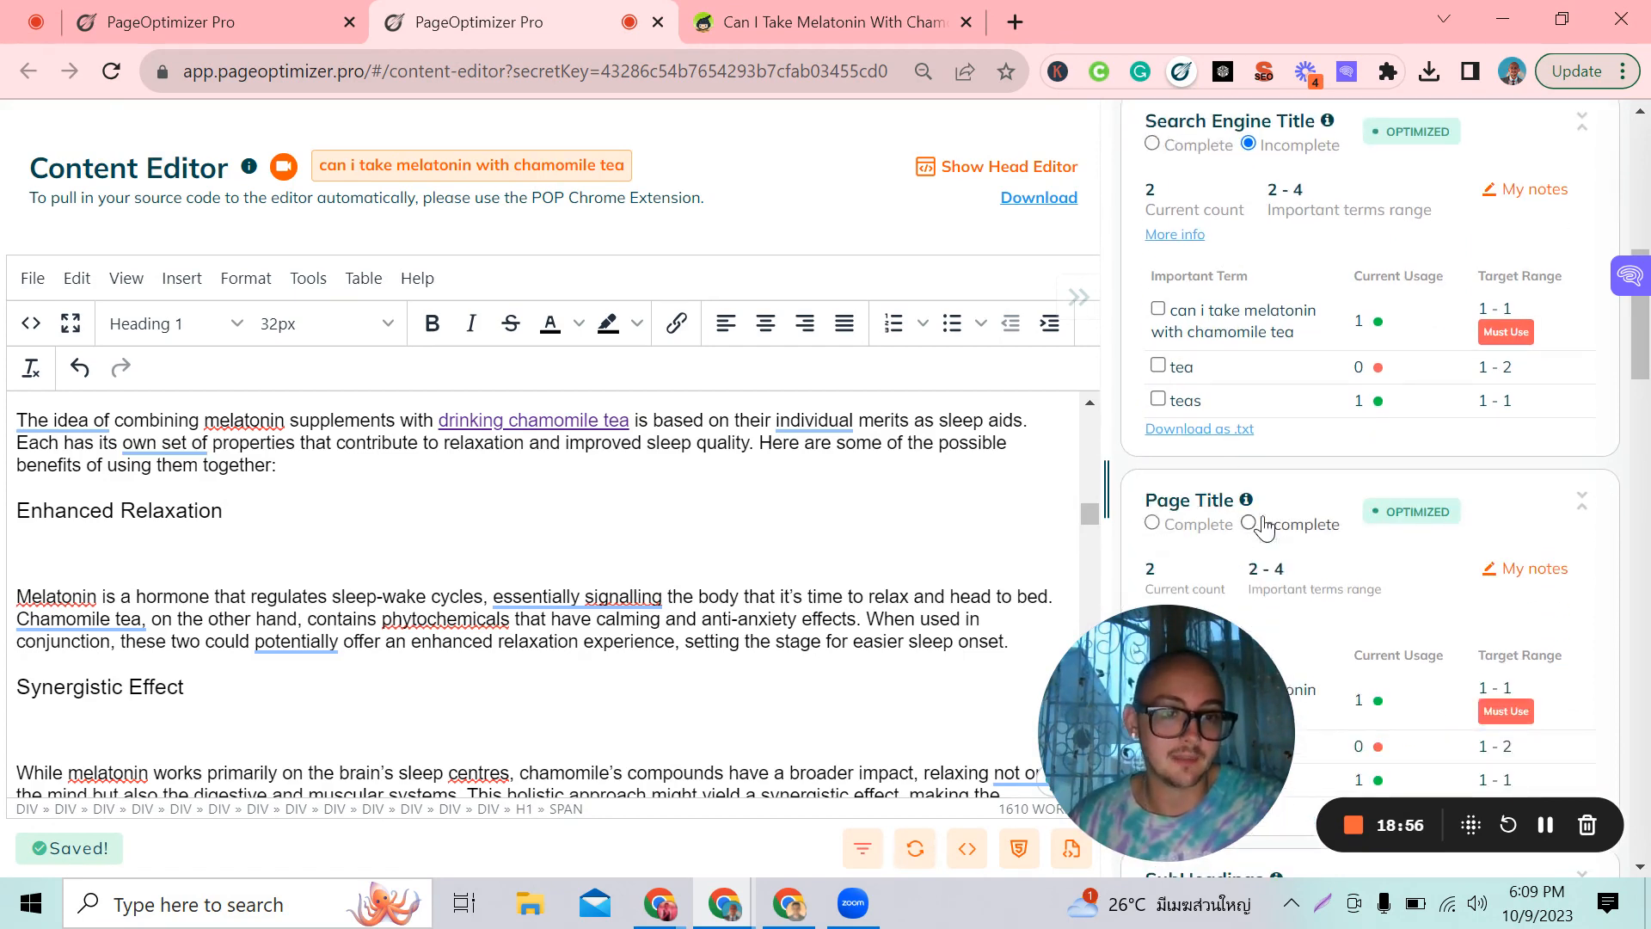
{"action": "scroll", "coordinate": [1374, 395], "scroll_direction": "up", "scroll_amount": 2}
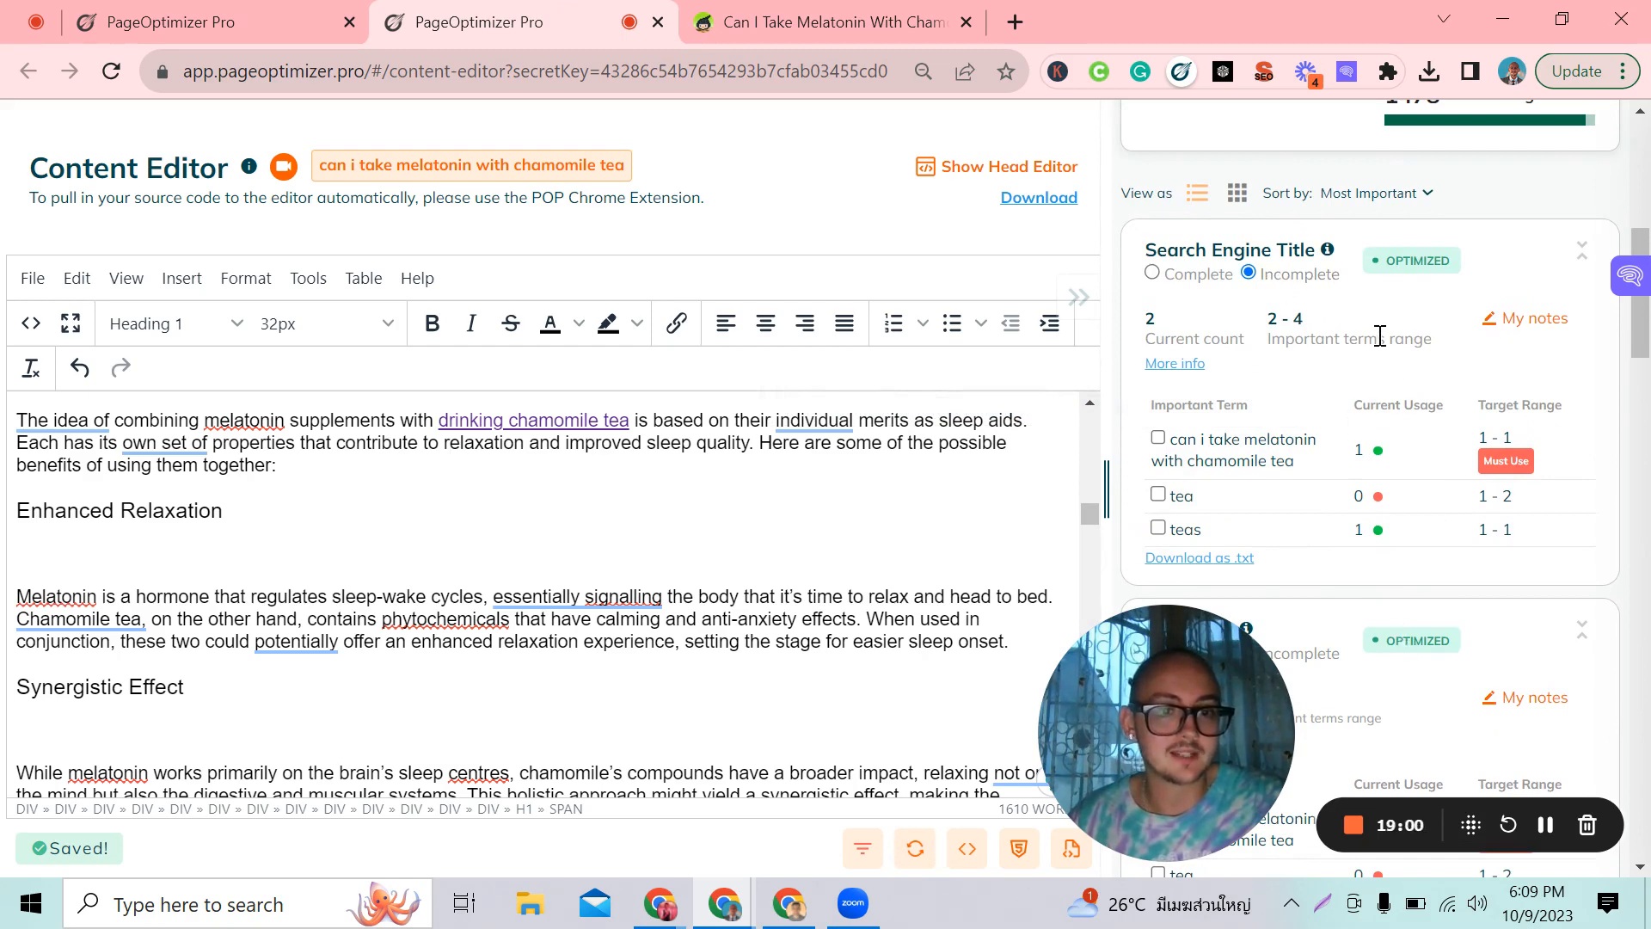
{"action": "scroll", "coordinate": [1385, 361], "scroll_direction": "down", "scroll_amount": 3}
{"action": "scroll", "coordinate": [1514, 344], "scroll_direction": "up", "scroll_amount": 5}
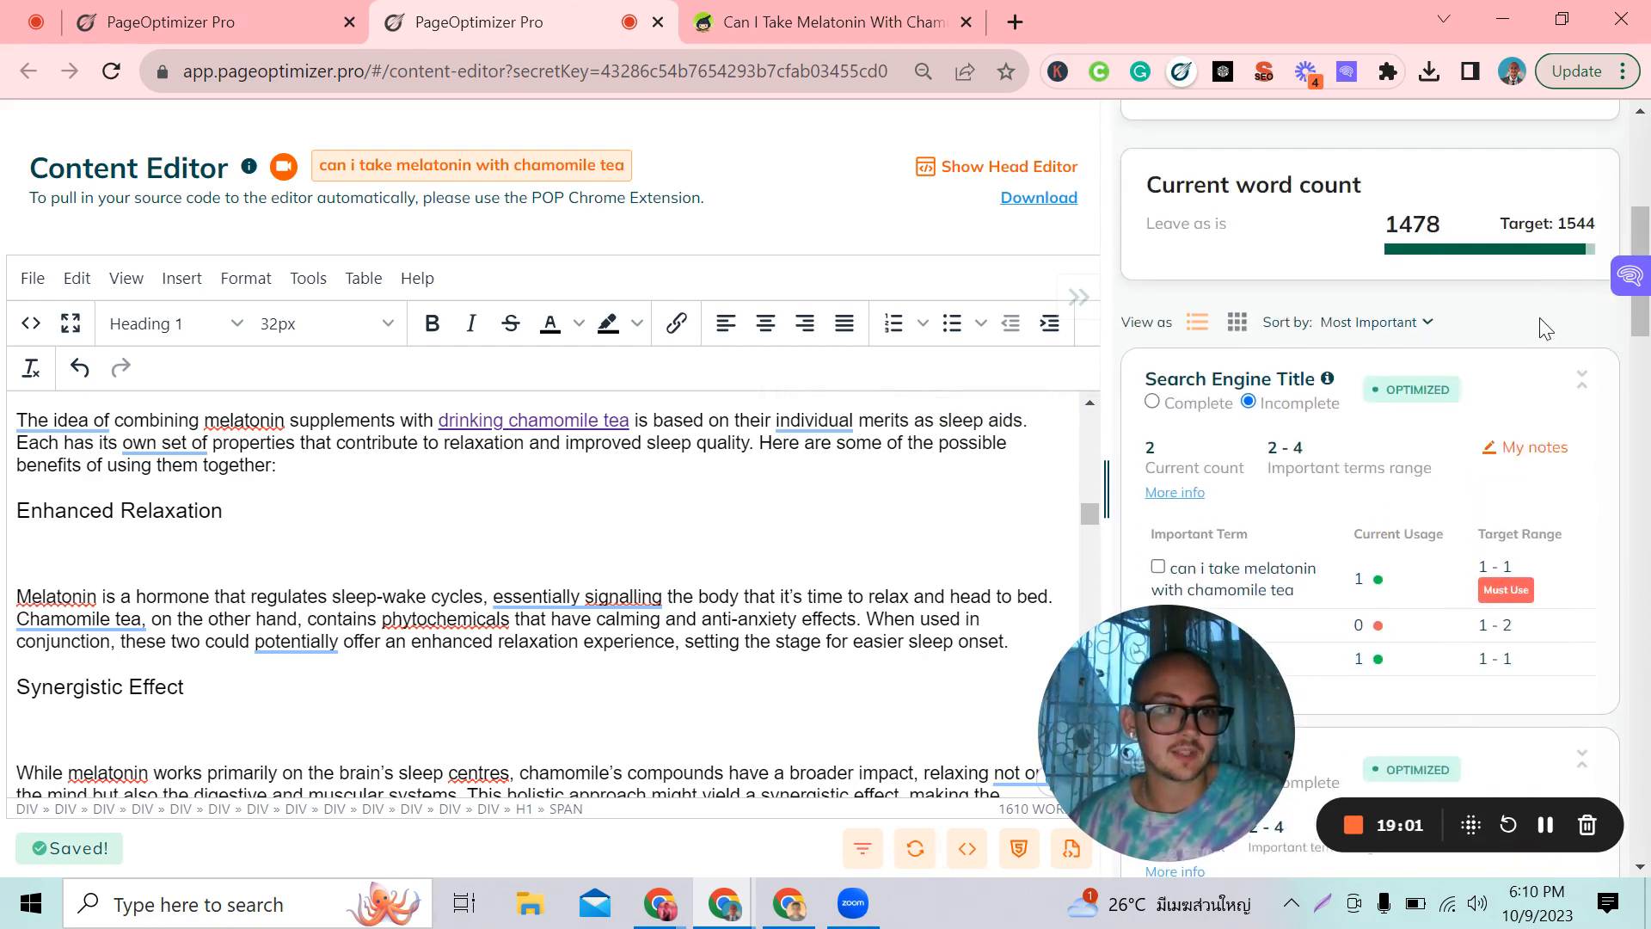
- Collapse the Search Engine Title and Page Title recommendation sections, leaving the SubHeadings section expanded
{"action": "left_click", "coordinate": [1582, 385]}
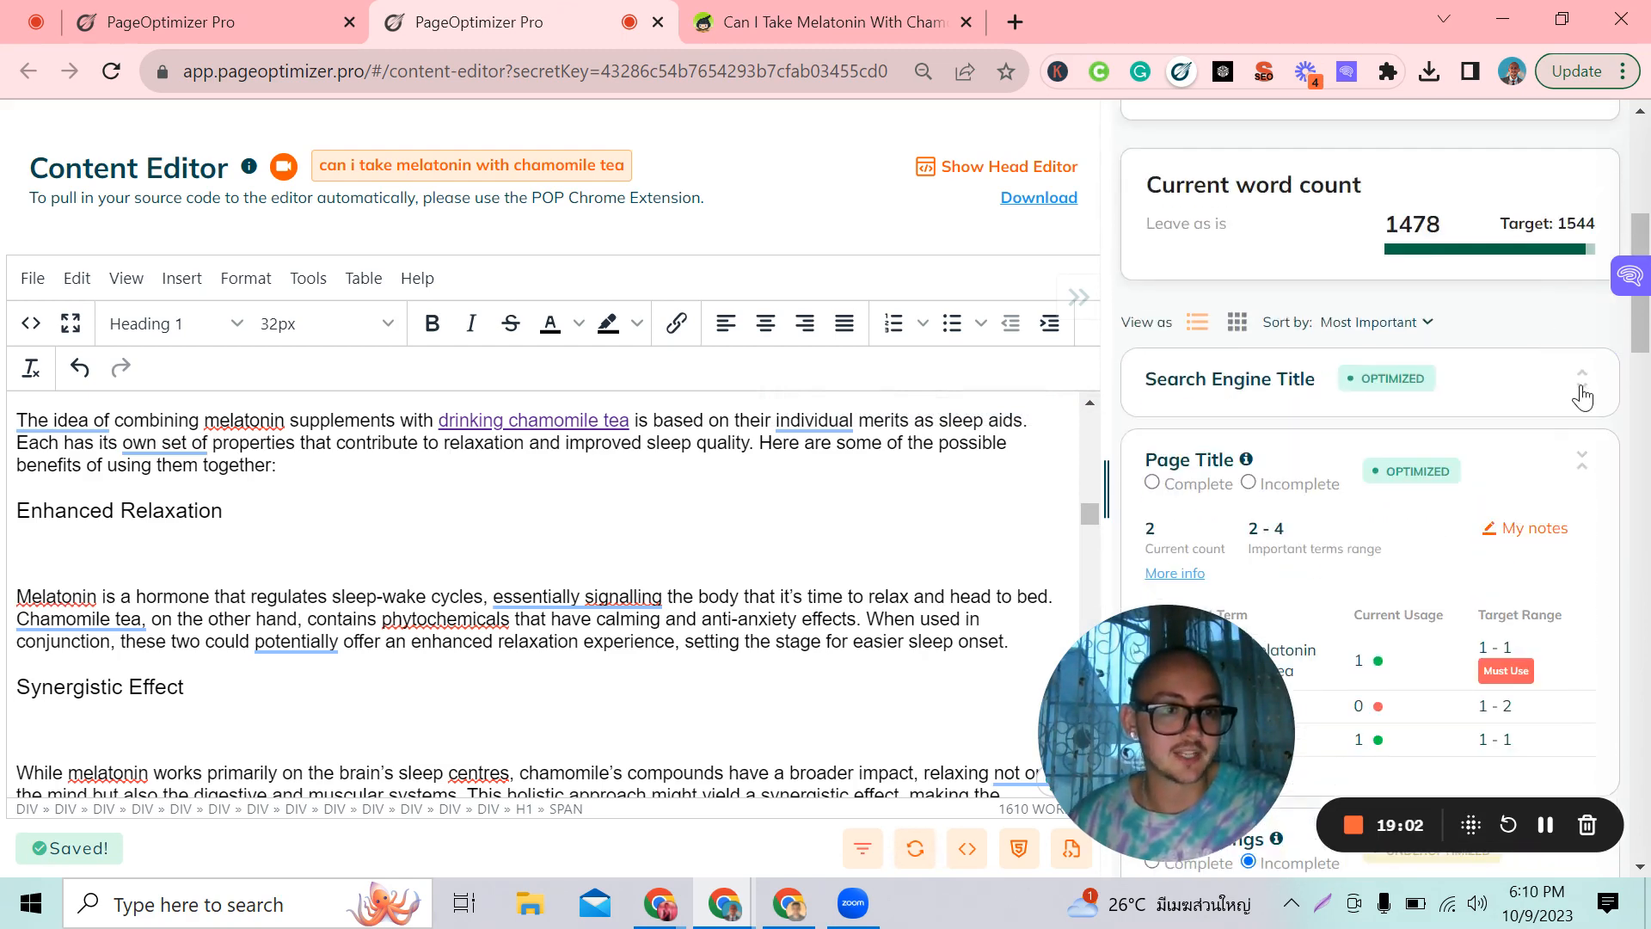
{"action": "left_click", "coordinate": [1580, 469]}
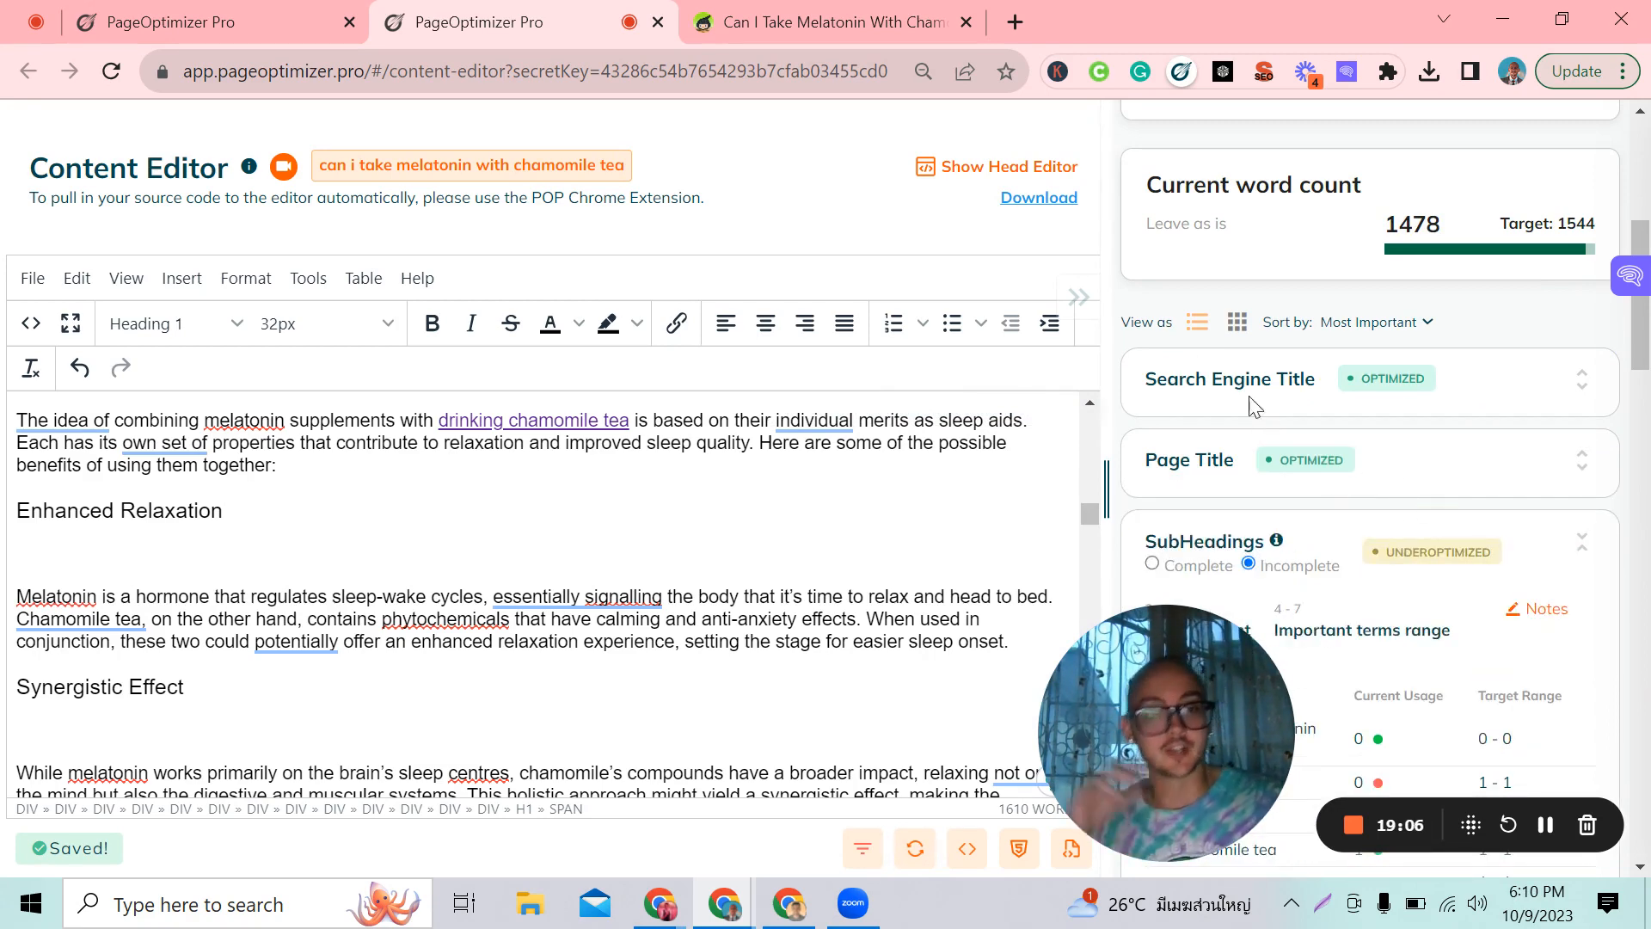
{"action": "scroll", "coordinate": [1394, 447], "scroll_direction": "down", "scroll_amount": 4}
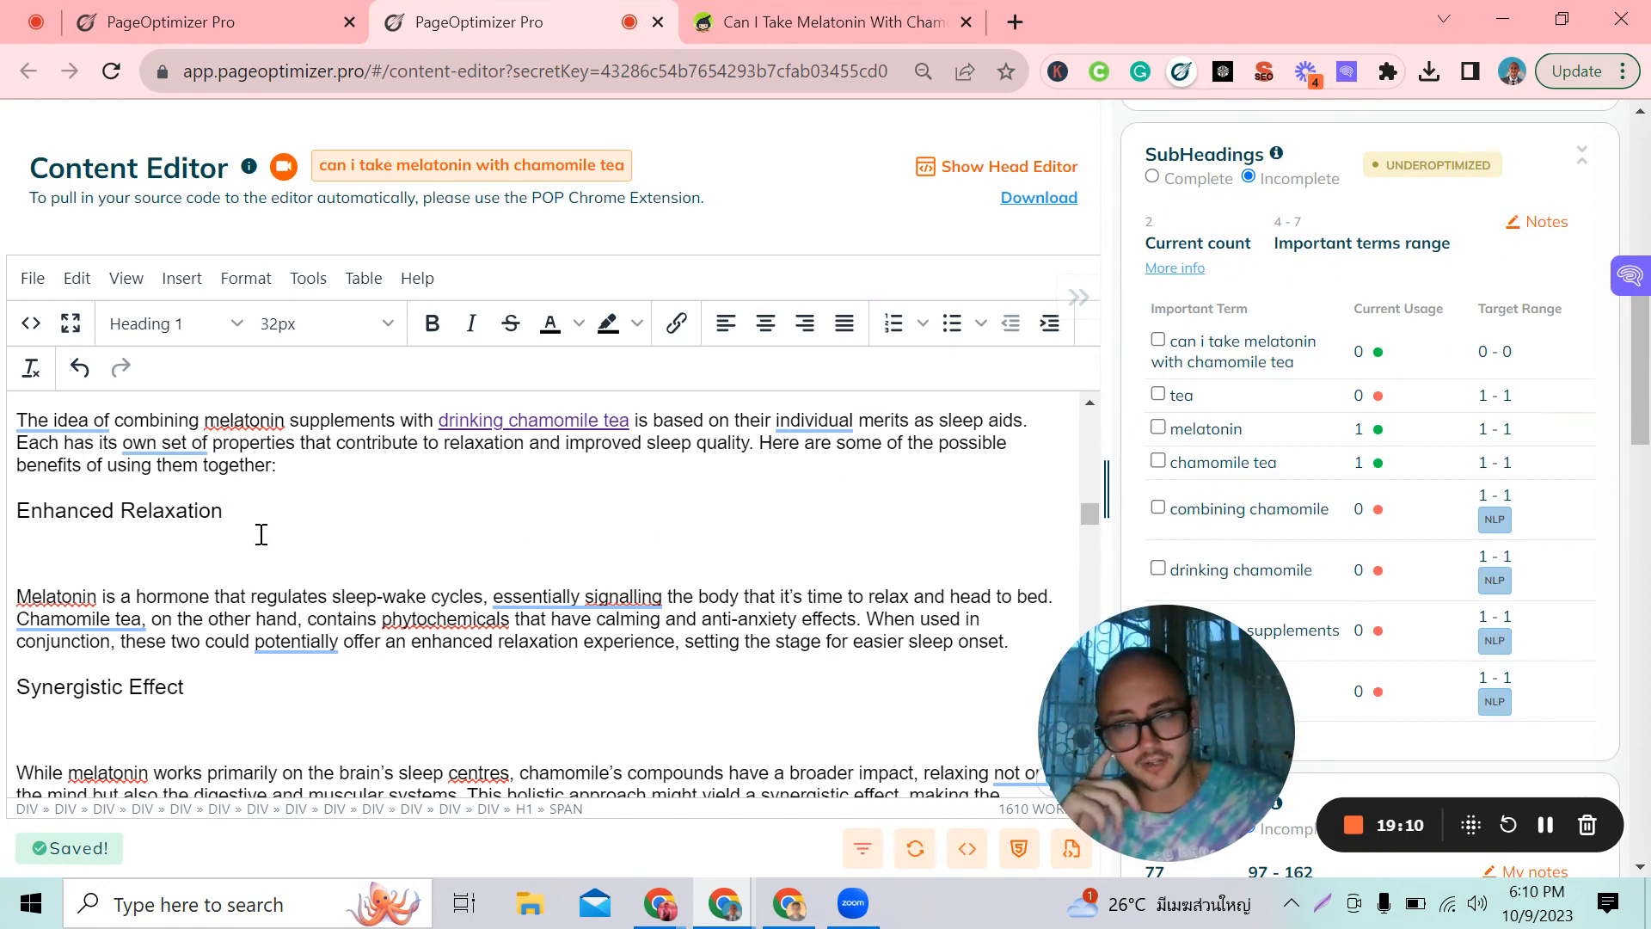
- Locate the H2 "Possible Benefits of Combining Melatonin and Chamomile Tea" and examine the SubHeadings target for "can i take melatonin with chamomile tea"
{"action": "scroll", "coordinate": [234, 544], "scroll_direction": "up", "scroll_amount": 4}
{"action": "scroll", "coordinate": [234, 543], "scroll_direction": "up", "scroll_amount": 4}
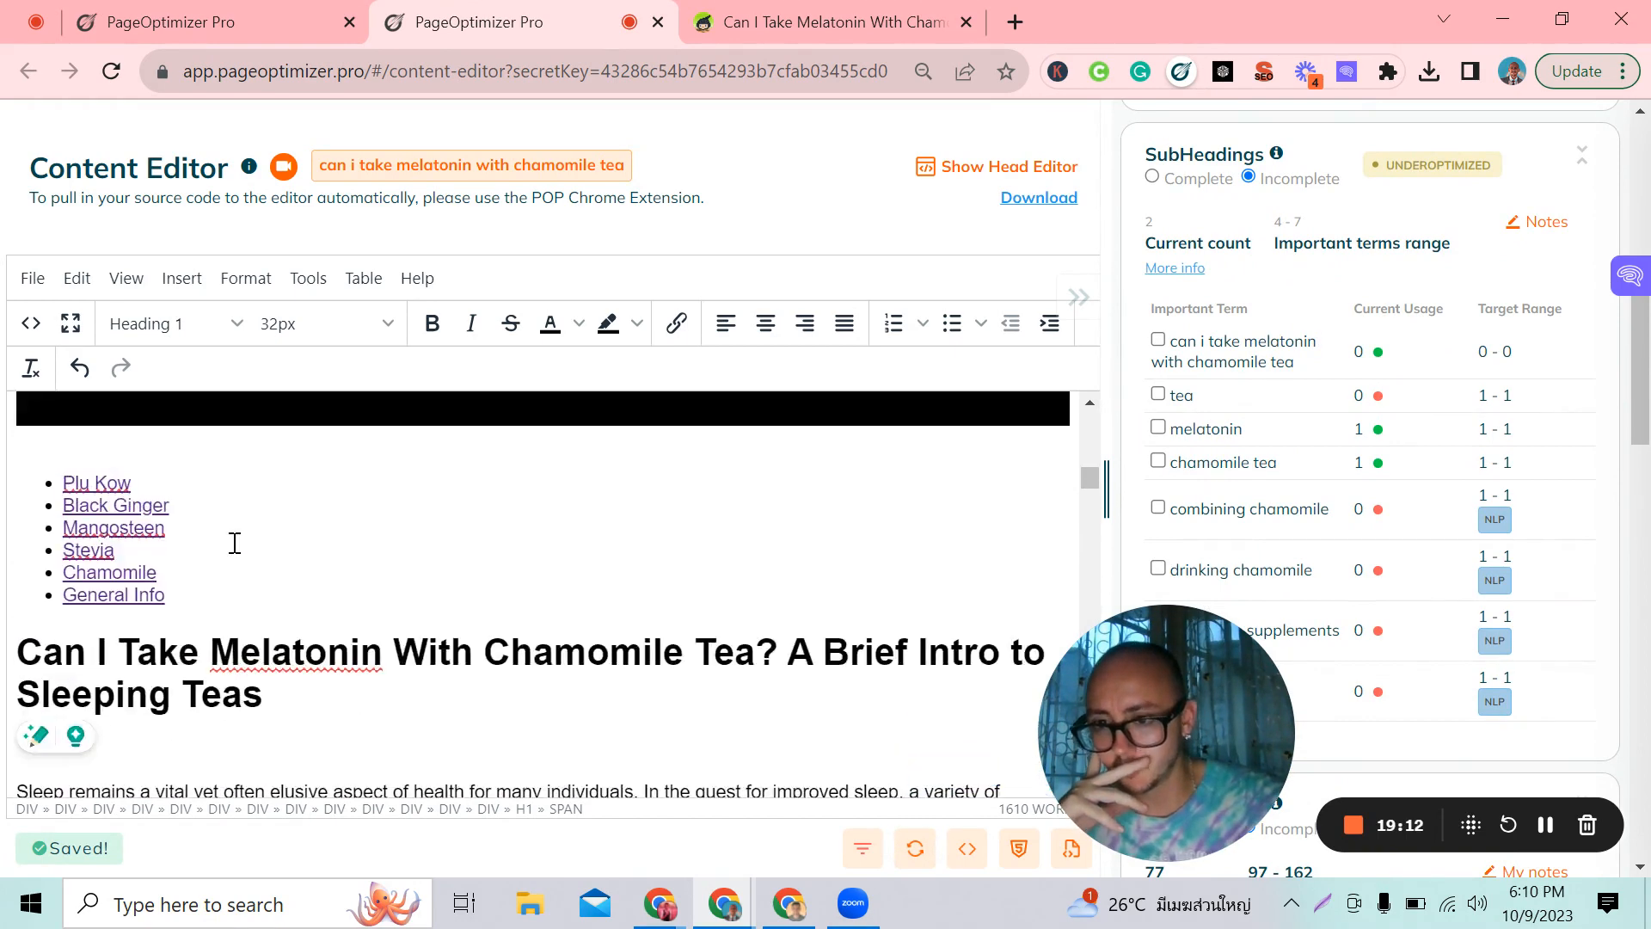
{"action": "scroll", "coordinate": [273, 560], "scroll_direction": "down", "scroll_amount": 5}
{"action": "scroll", "coordinate": [364, 572], "scroll_direction": "down", "scroll_amount": 1}
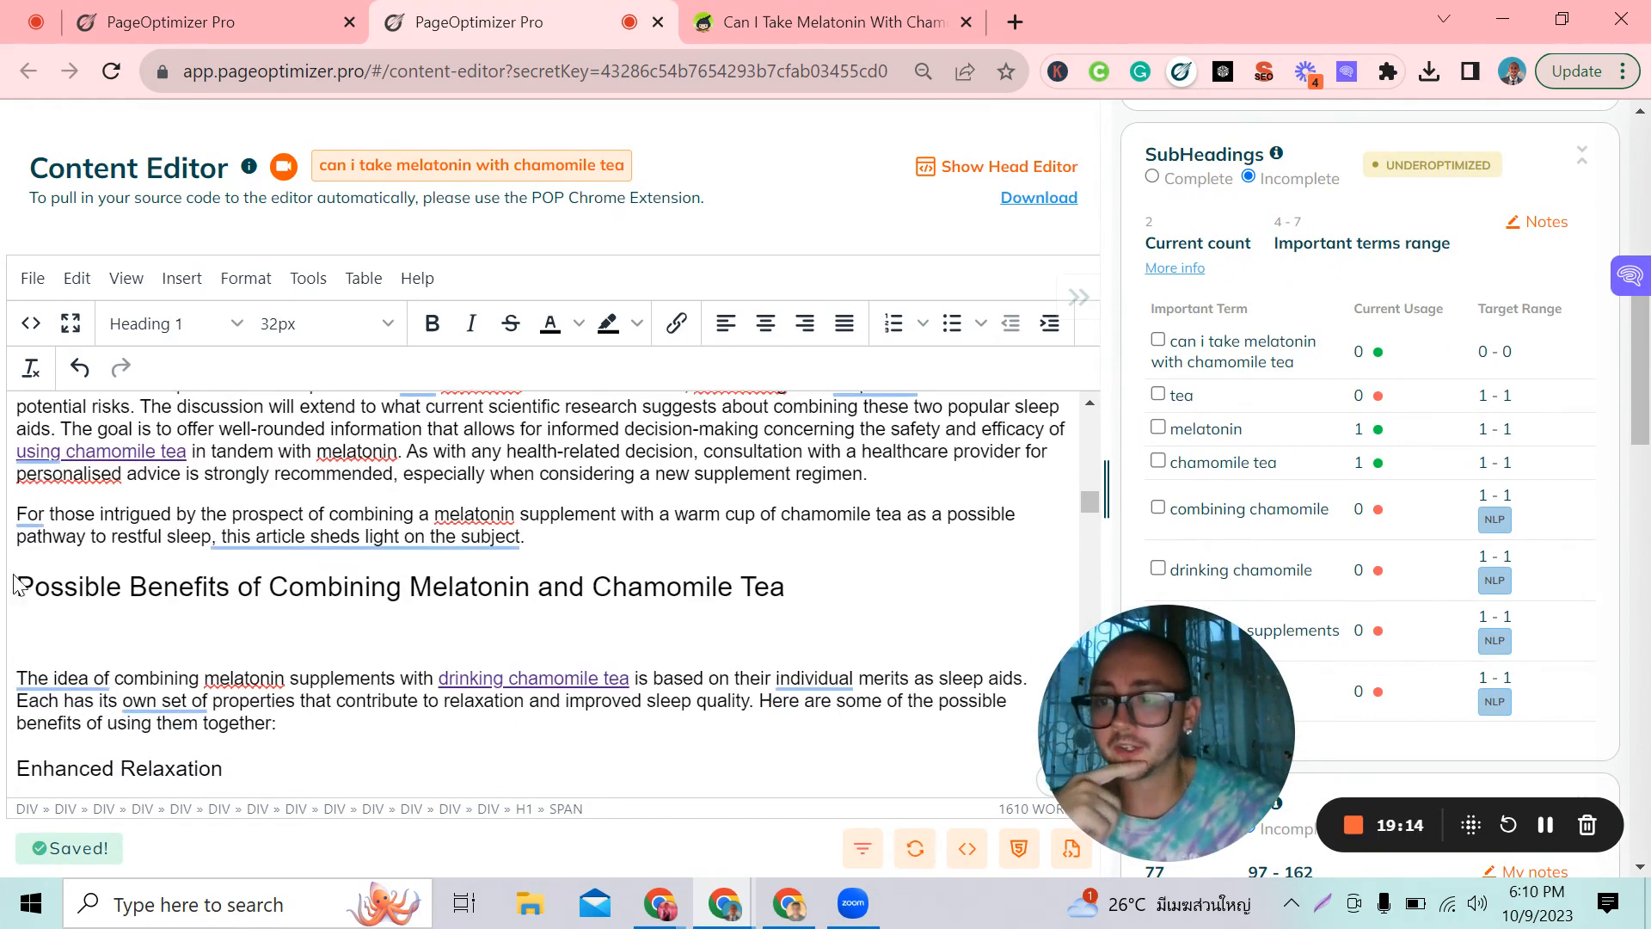
{"action": "left_click", "coordinate": [56, 600]}
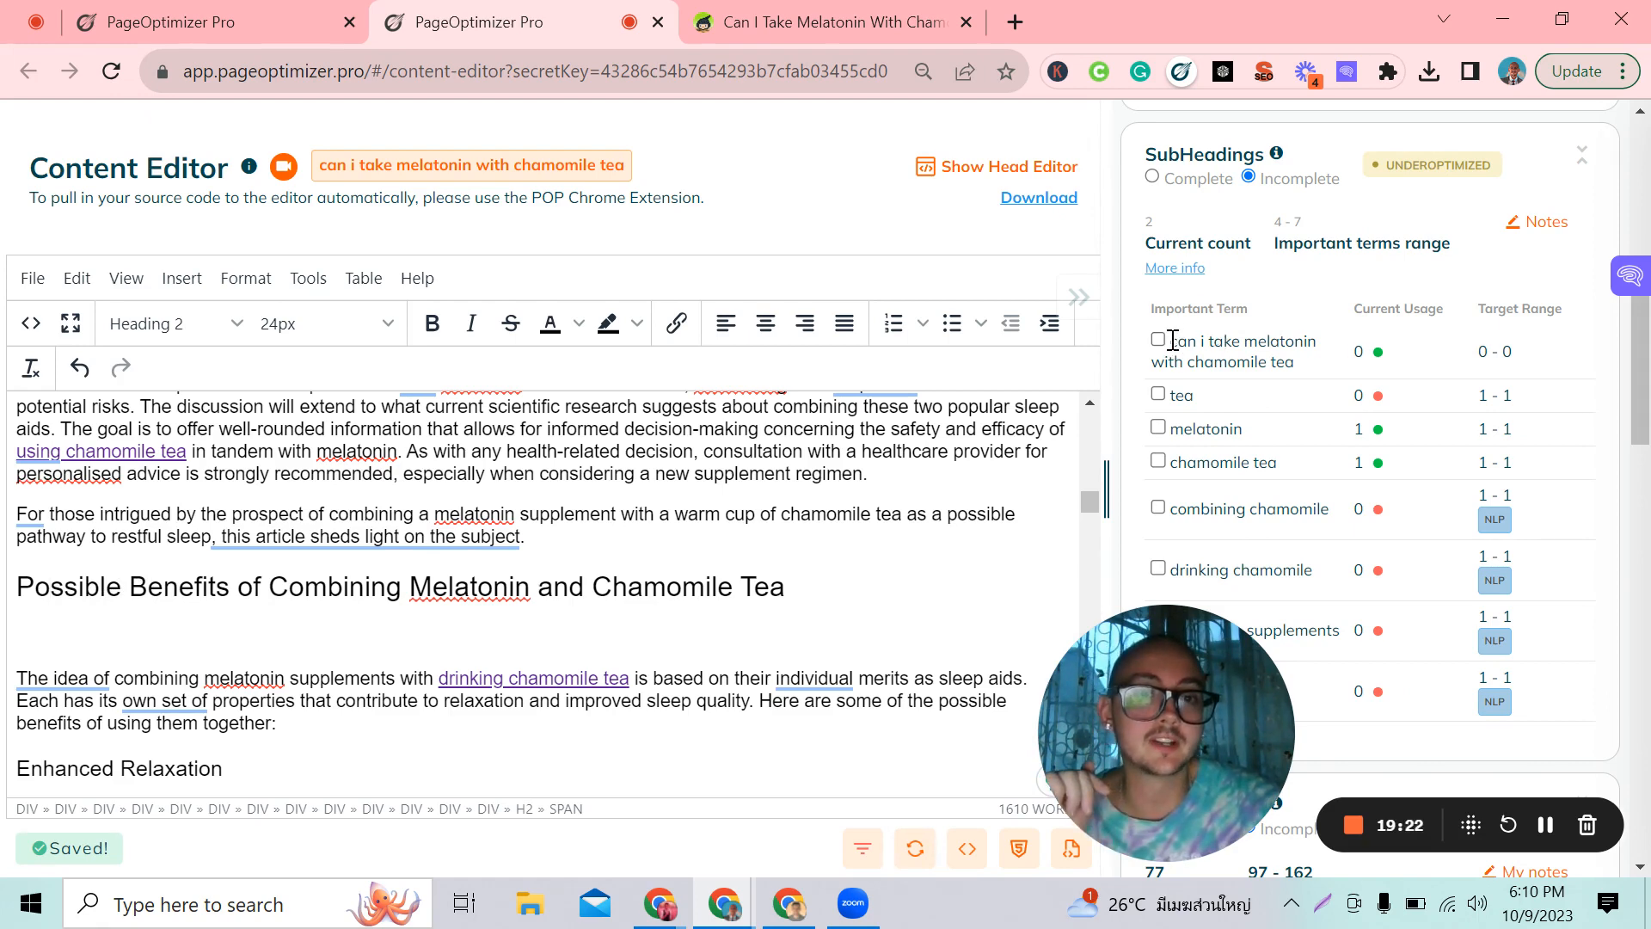
{"action": "left_click_drag", "start_coordinate": [1168, 342], "coordinate": [1298, 371]}
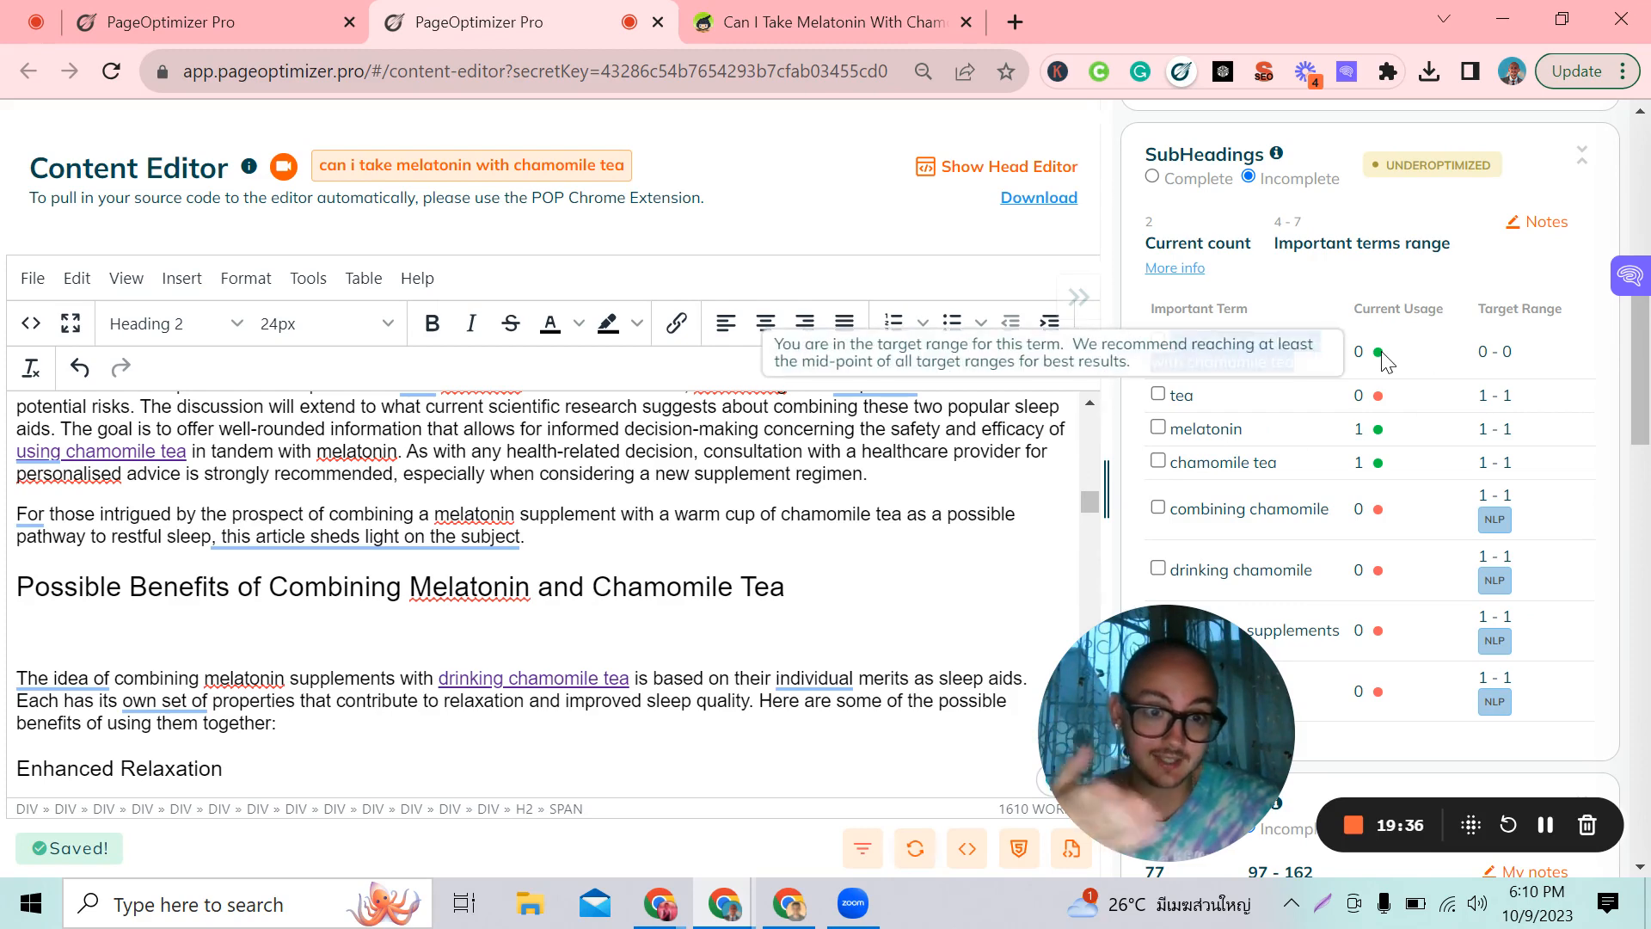
{"action": "left_click", "coordinate": [1322, 390]}
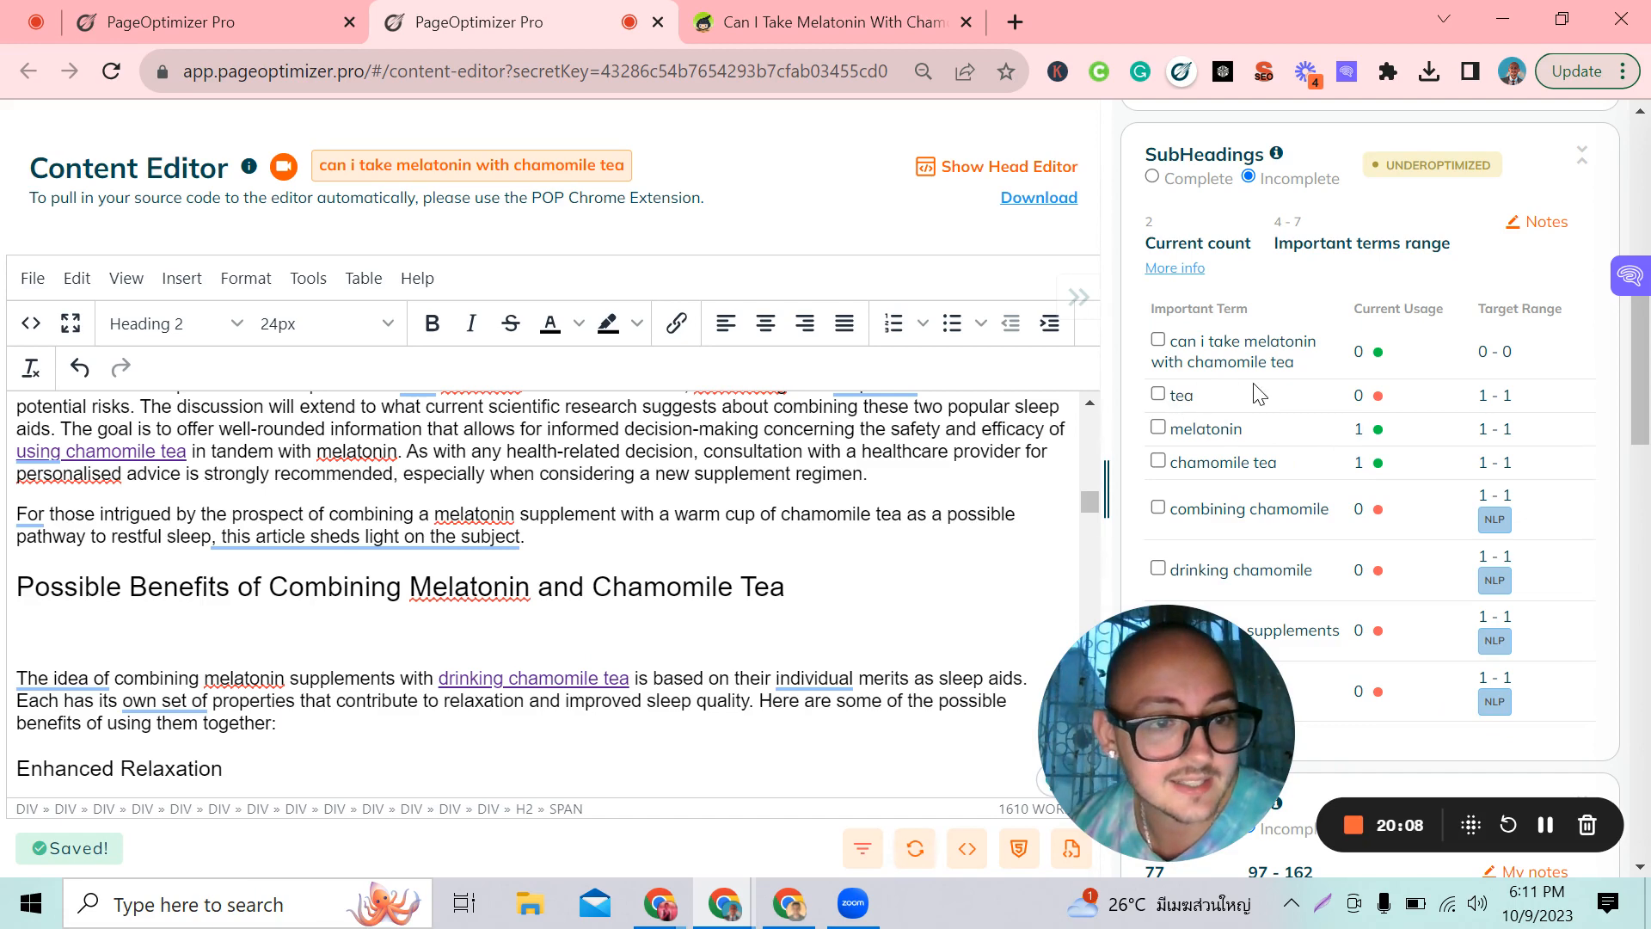
- Compare the SubHeadings terms "tea" and "chamomile tea" with the matching words in the "Possible Benefits" H2 by highlighting them
{"action": "double_click", "coordinate": [1182, 396]}
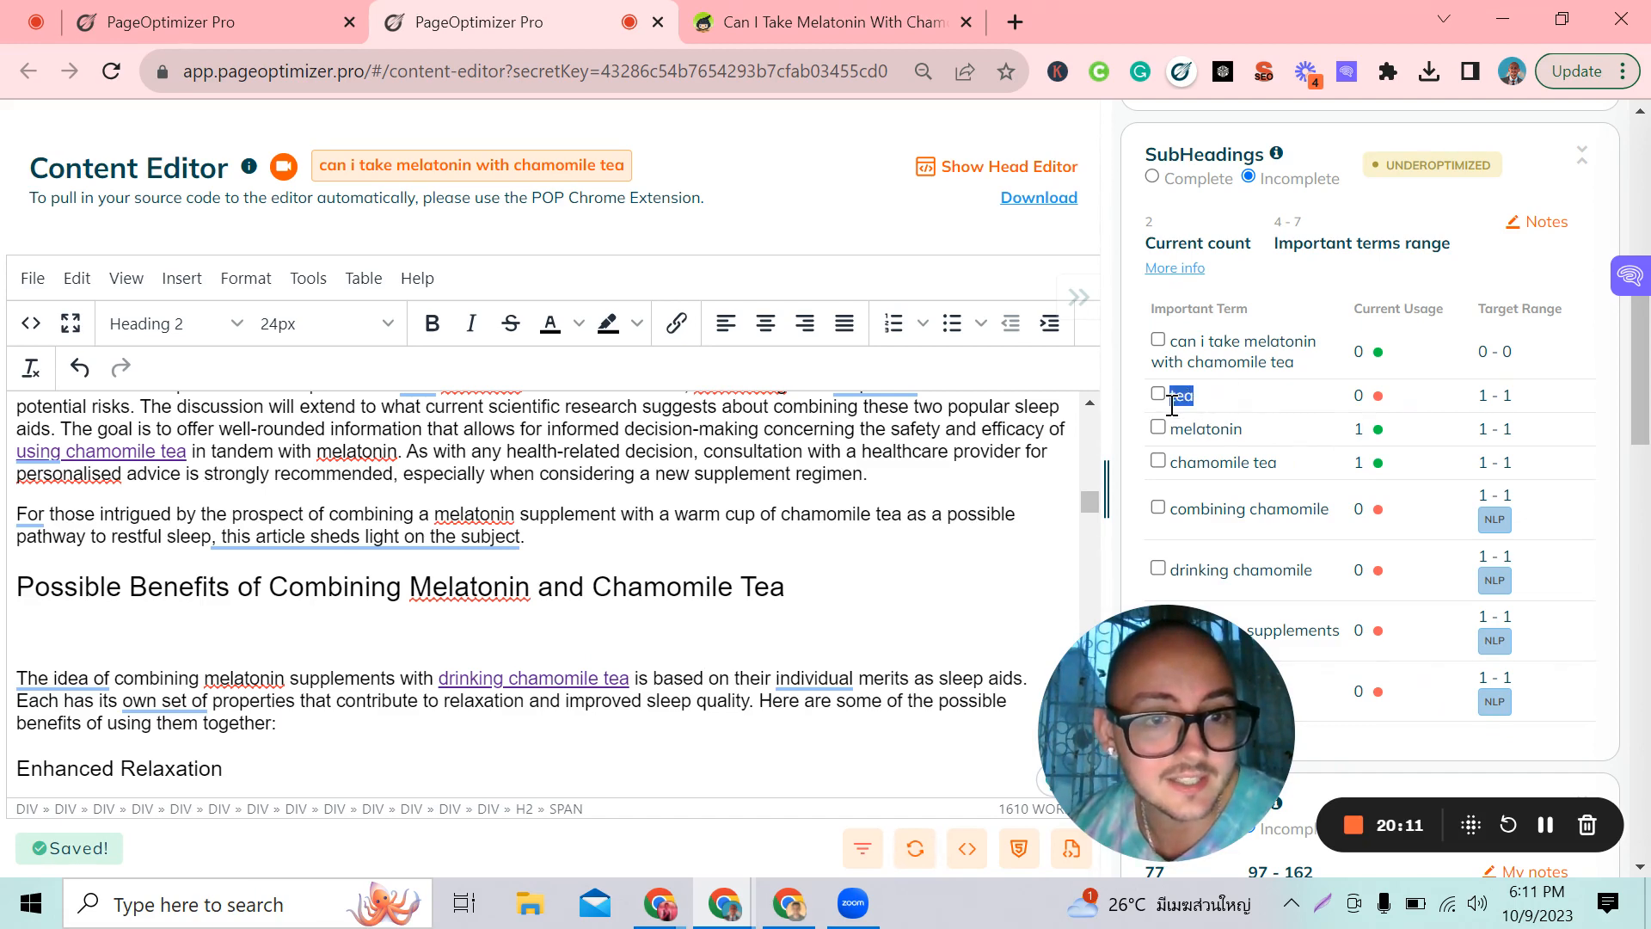
{"action": "left_click", "coordinate": [745, 588]}
{"action": "left_click_drag", "start_coordinate": [745, 589], "coordinate": [785, 591]}
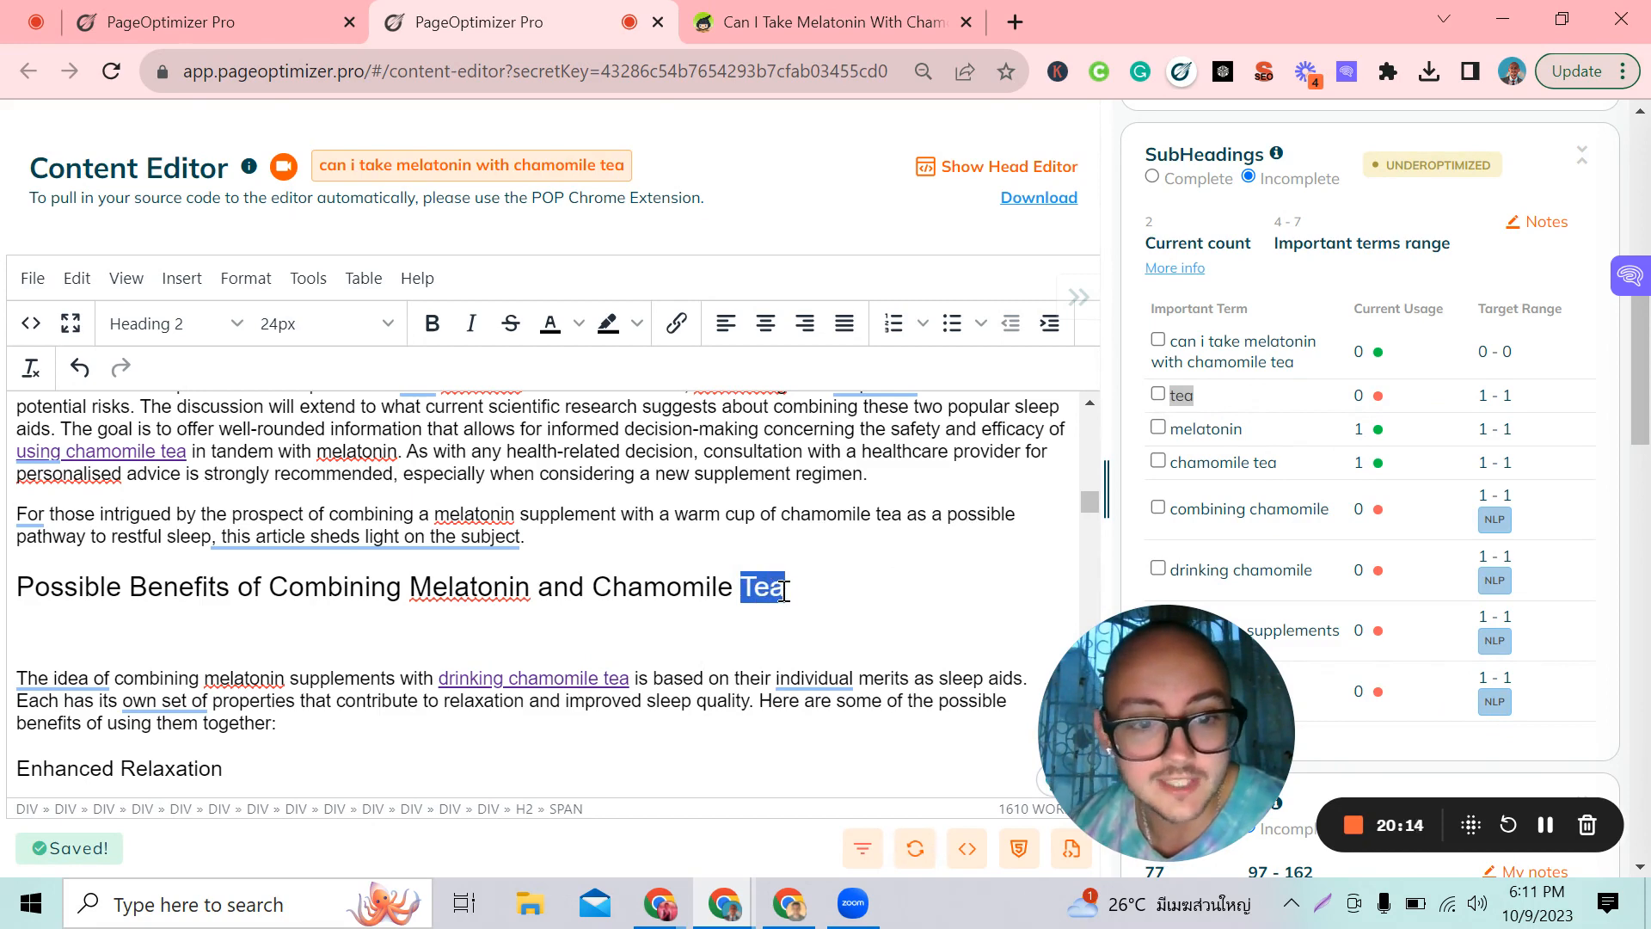
{"action": "left_click_drag", "start_coordinate": [1171, 463], "coordinate": [1284, 482]}
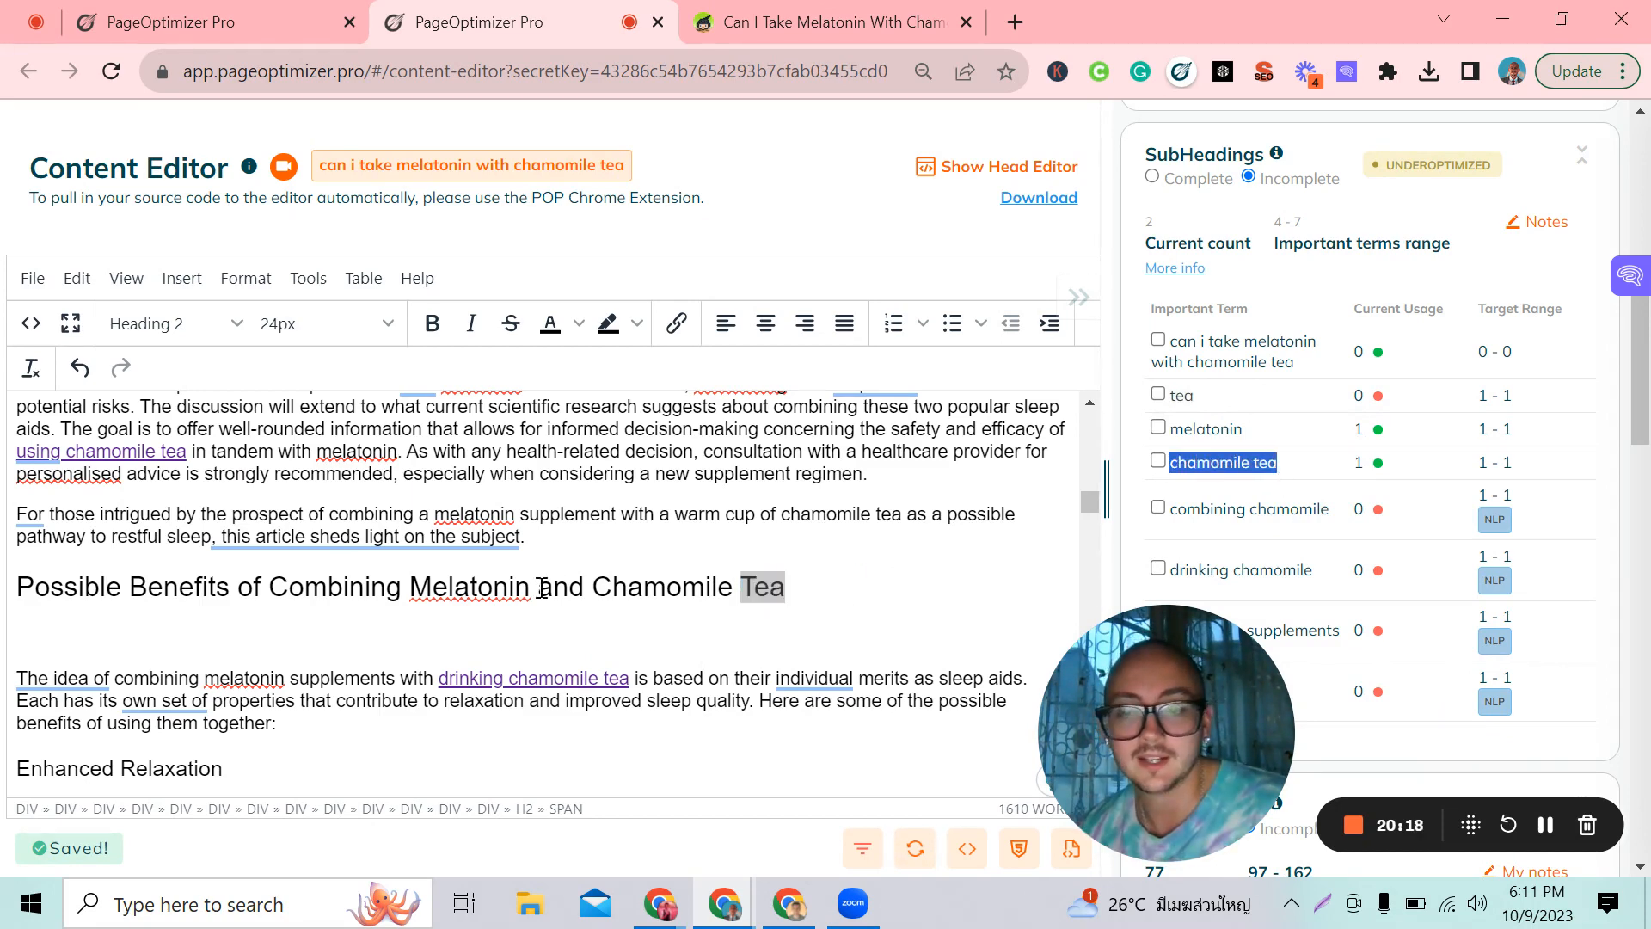
{"action": "left_click", "coordinate": [599, 590]}
{"action": "left_click_drag", "start_coordinate": [599, 590], "coordinate": [792, 587]}
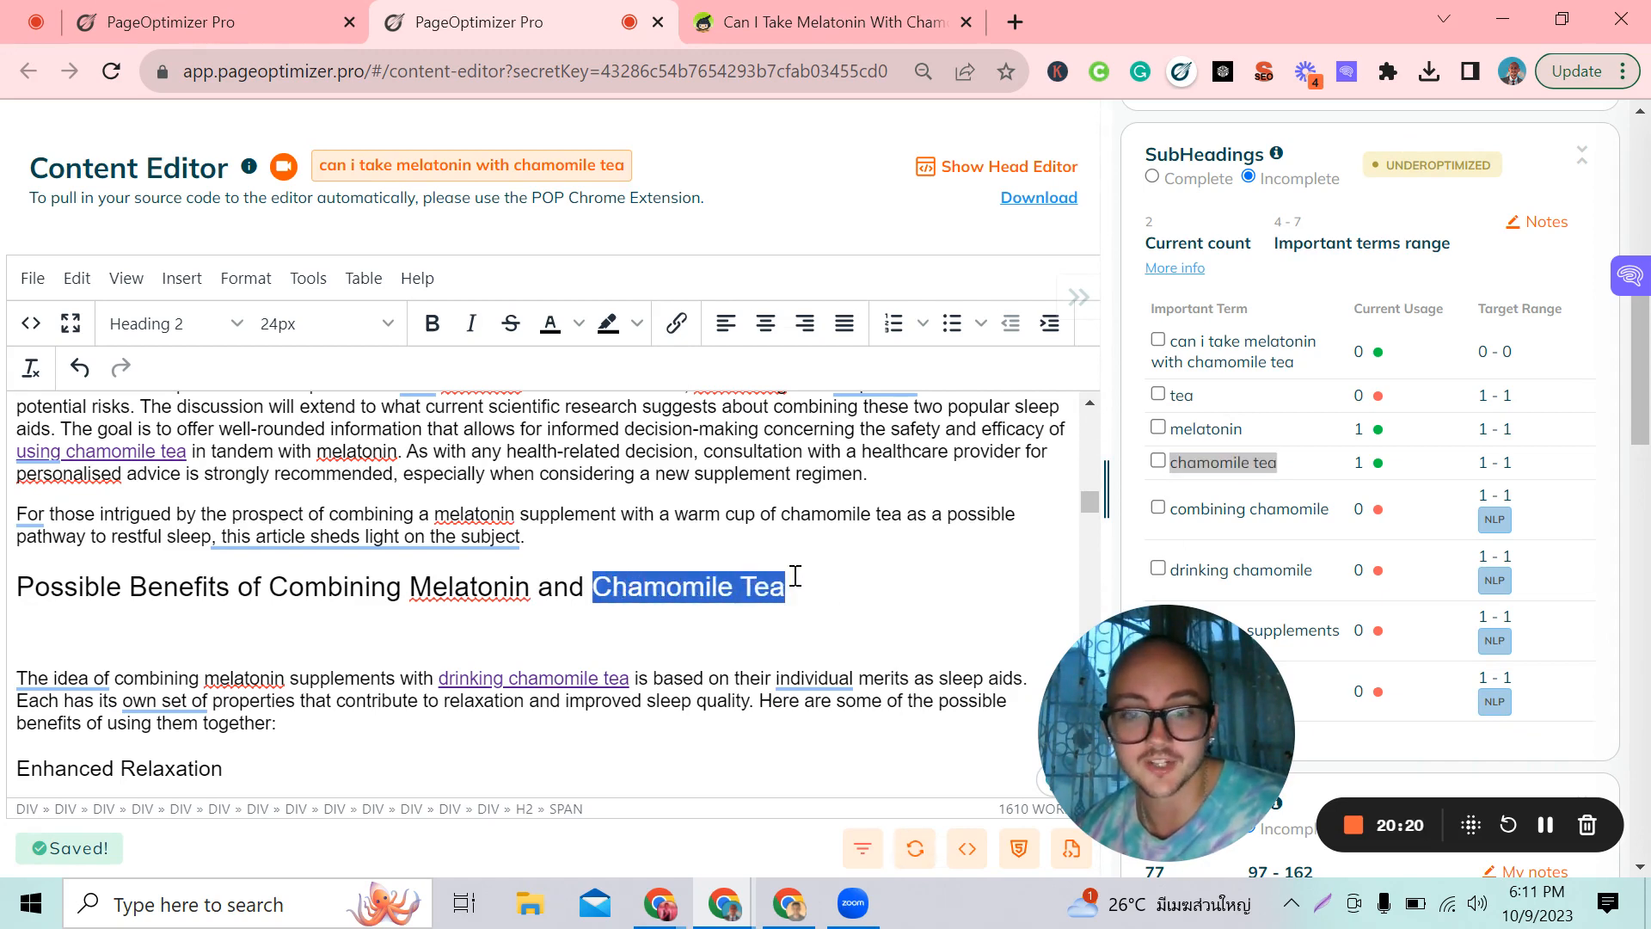
{"action": "left_click", "coordinate": [664, 499]}
- Compare the word "Melatonin" in the "Possible Benefits" H2 with the "melatonin" entry among the SubHeadings terms
{"action": "right_click", "coordinate": [489, 588]}
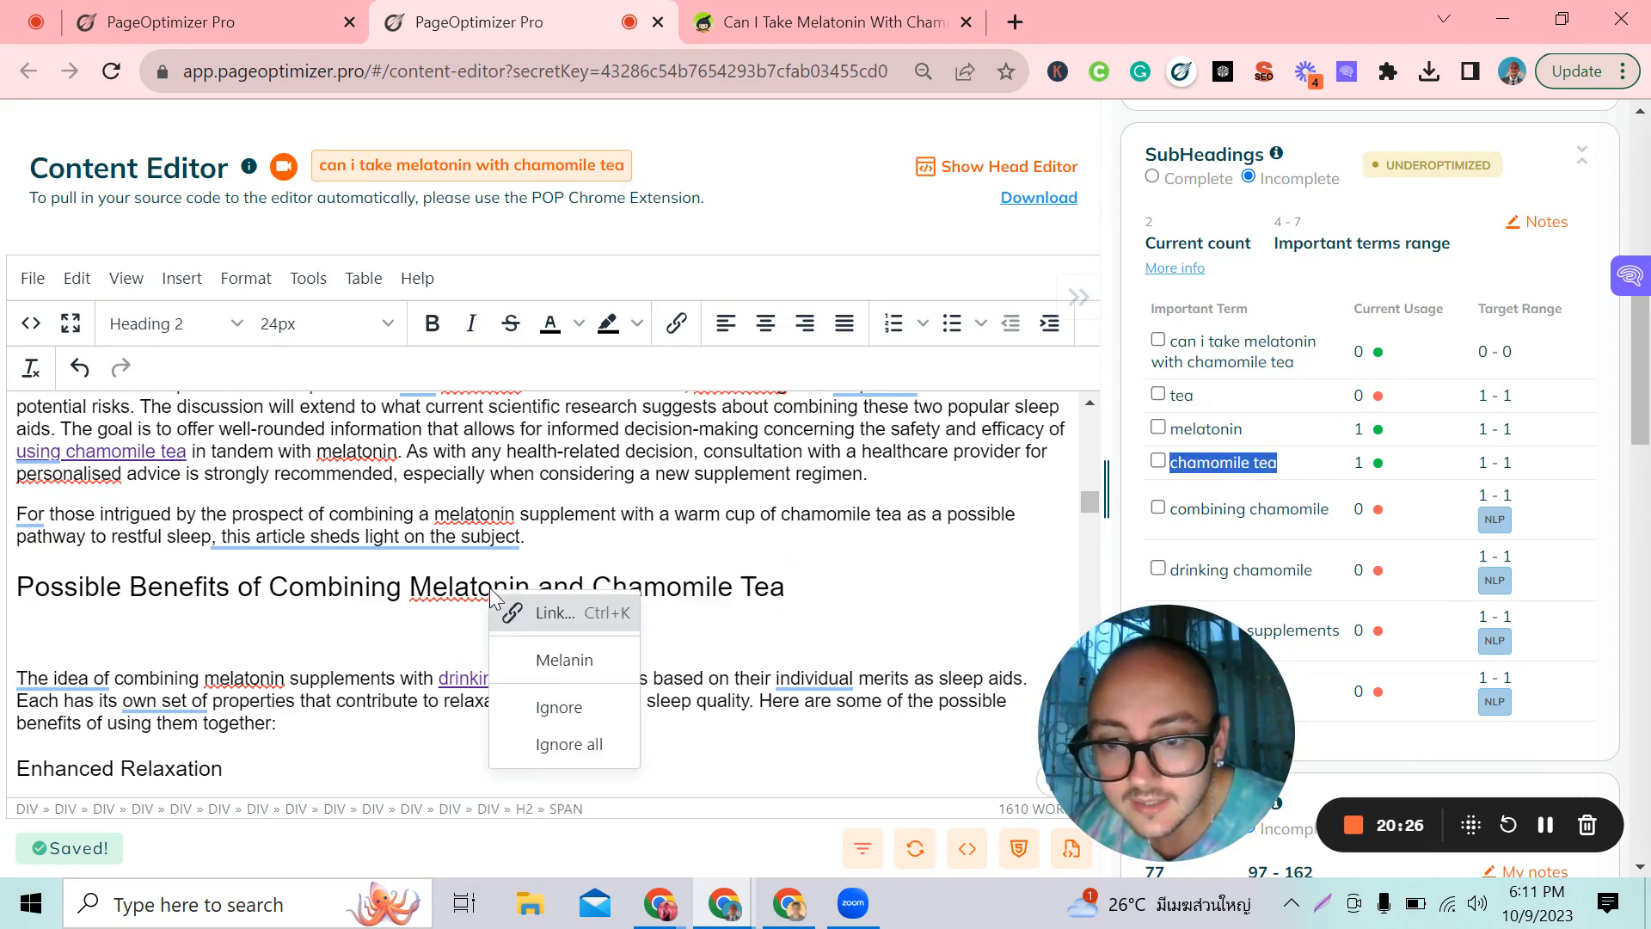
{"action": "left_click", "coordinate": [516, 588]}
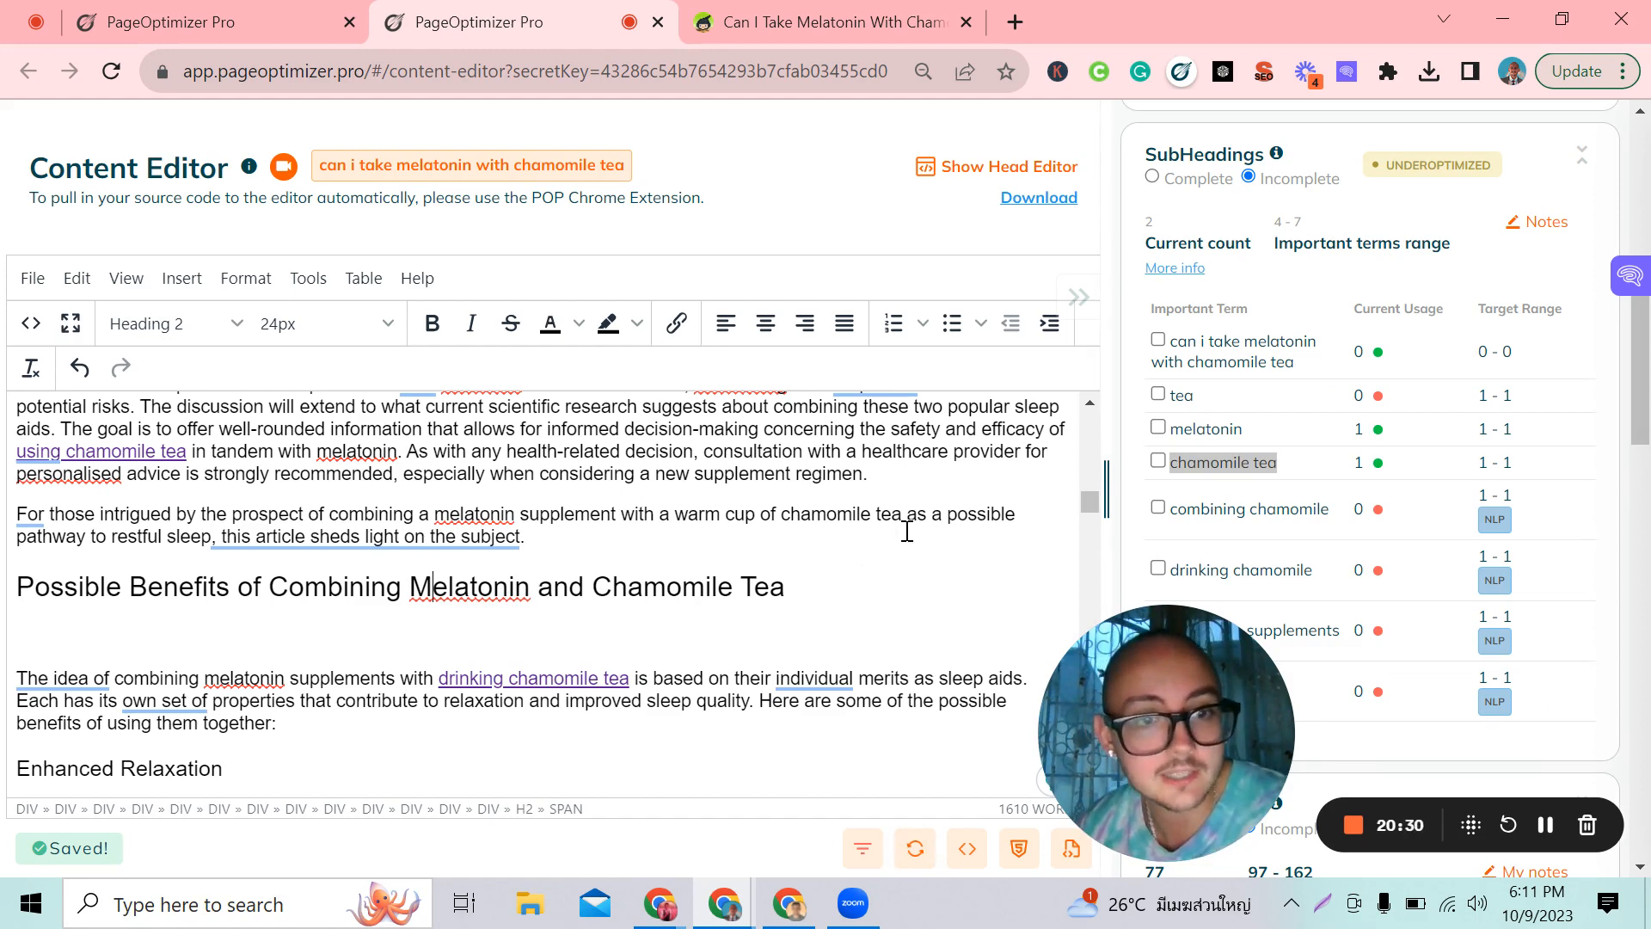
{"action": "left_click", "coordinate": [1263, 448]}
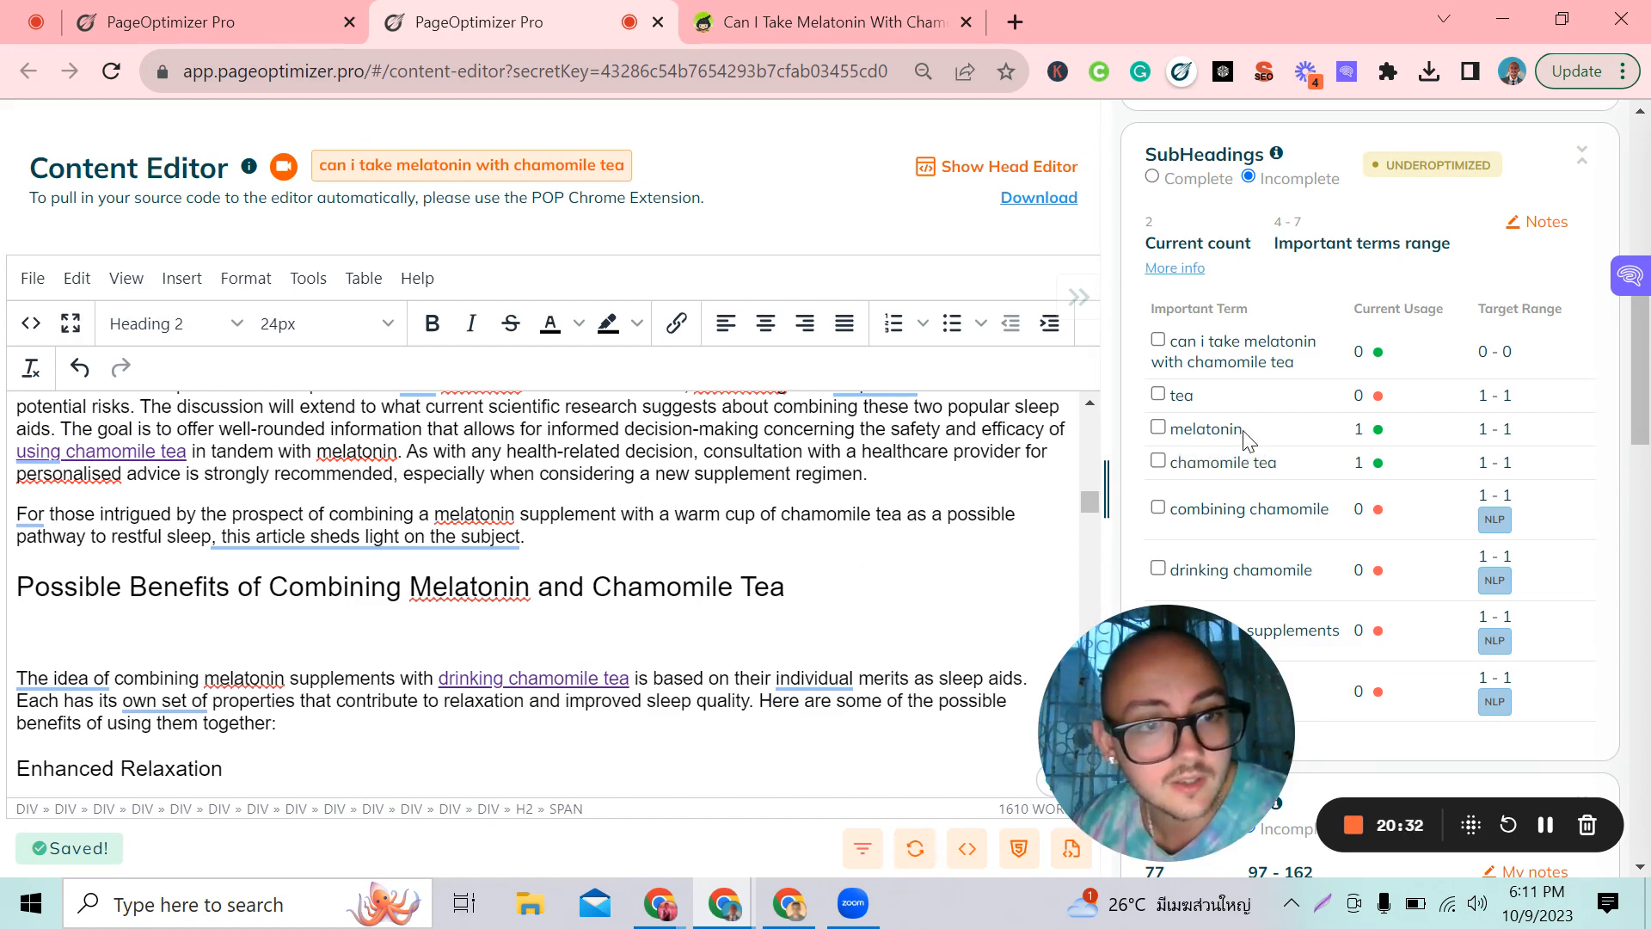
{"action": "left_click_drag", "start_coordinate": [1247, 437], "coordinate": [1202, 429]}
{"action": "left_click", "coordinate": [1402, 445]}
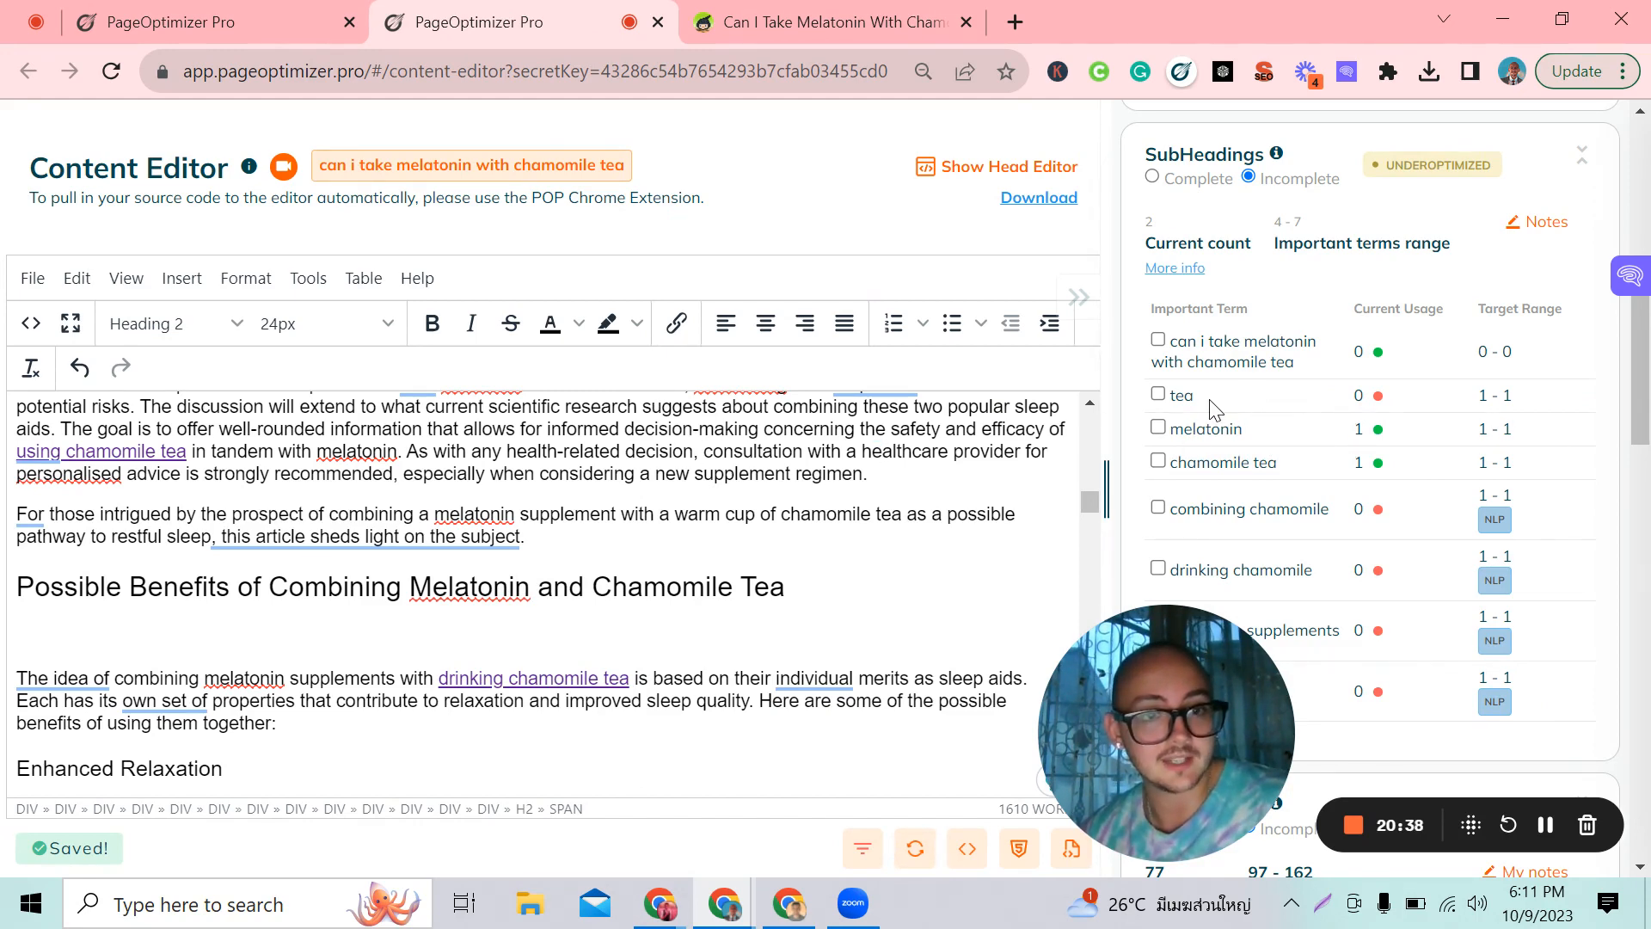
- Find the H2 "Potential Risks and Side Effects" and extend it with a lowercase "of"
{"action": "scroll", "coordinate": [1225, 400], "scroll_direction": "down", "scroll_amount": 2}
{"action": "scroll", "coordinate": [598, 516], "scroll_direction": "down", "scroll_amount": 3}
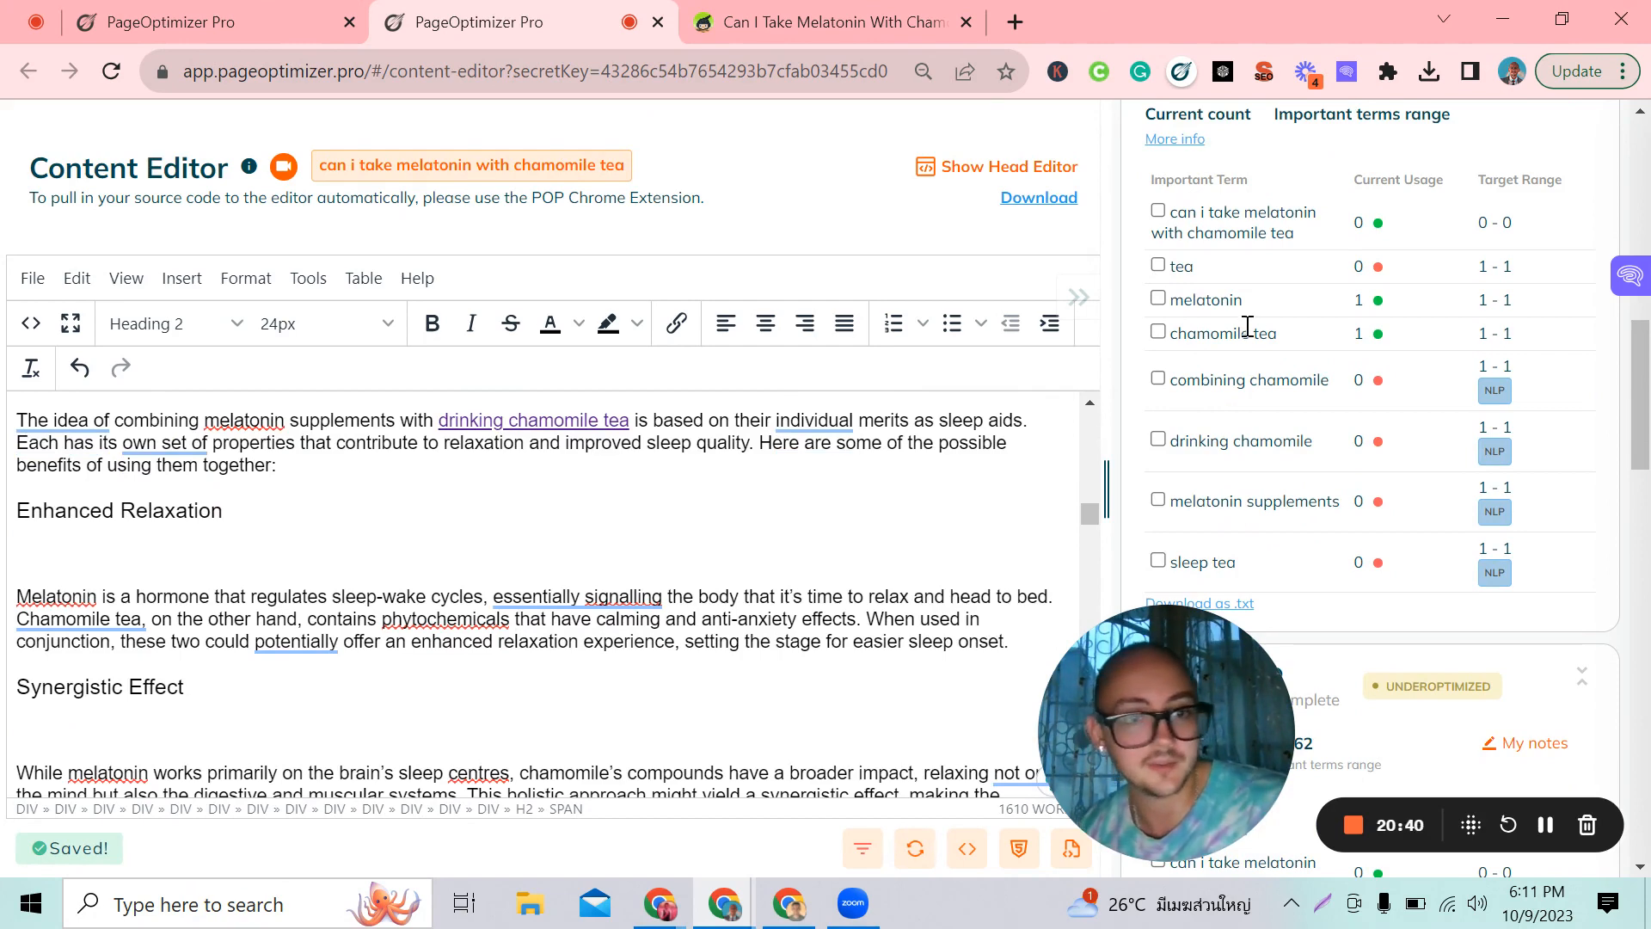
{"action": "scroll", "coordinate": [1205, 372], "scroll_direction": "down", "scroll_amount": 2}
{"action": "scroll", "coordinate": [516, 472], "scroll_direction": "down", "scroll_amount": 3}
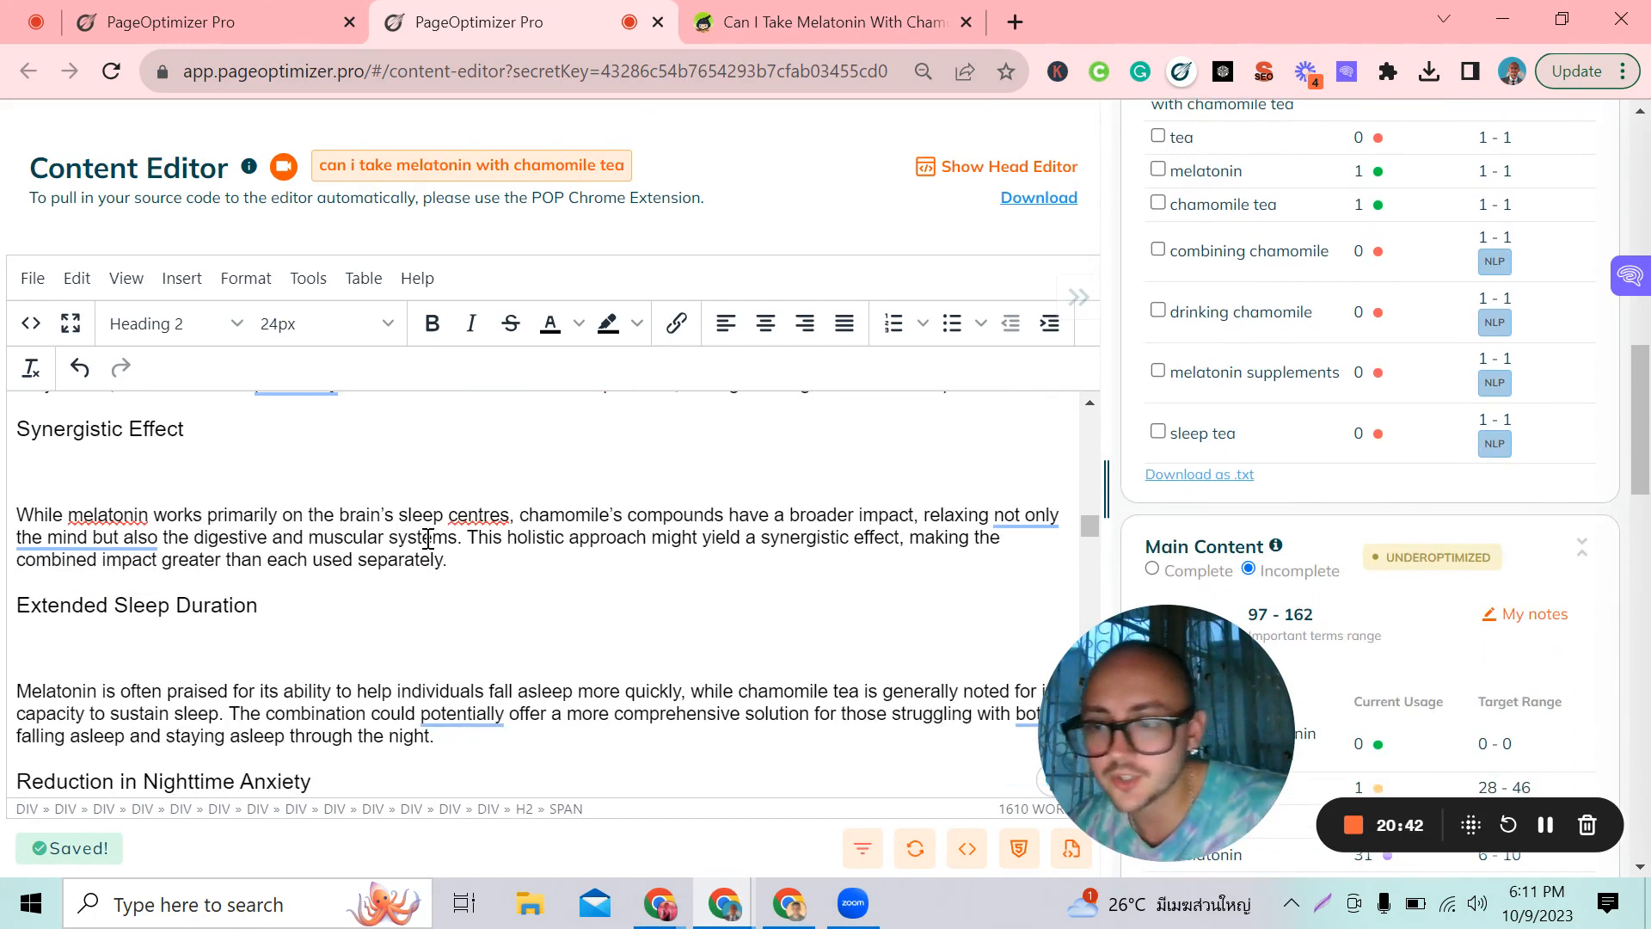
{"action": "scroll", "coordinate": [356, 569], "scroll_direction": "down", "scroll_amount": 10}
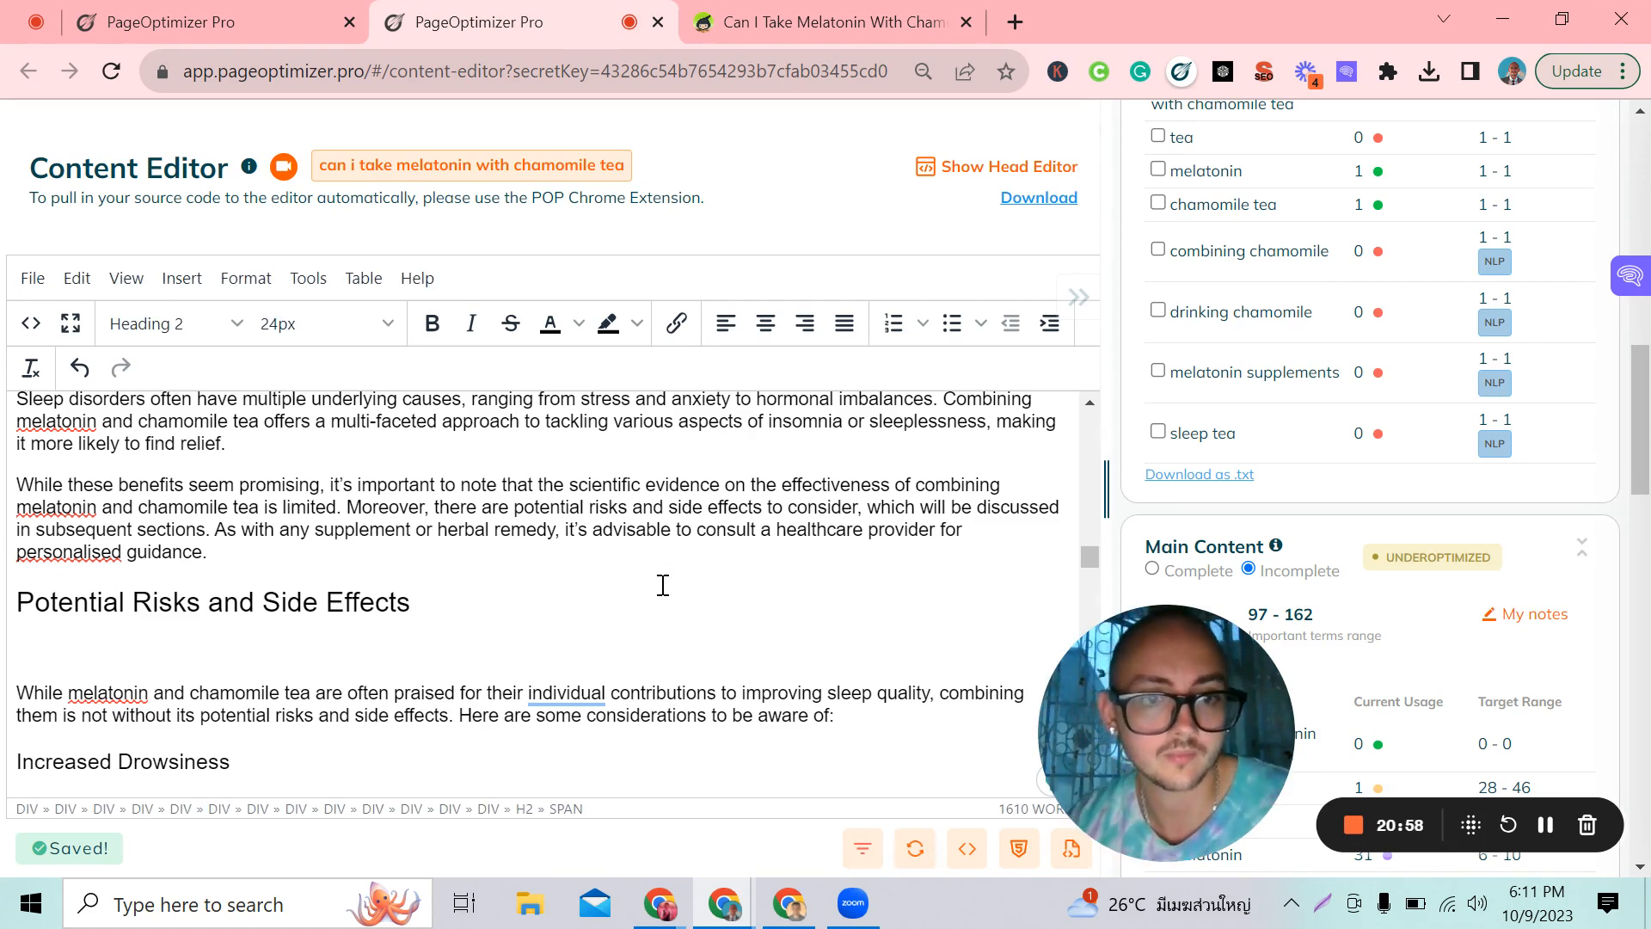
{"action": "scroll", "coordinate": [1376, 301], "scroll_direction": "up", "scroll_amount": 2}
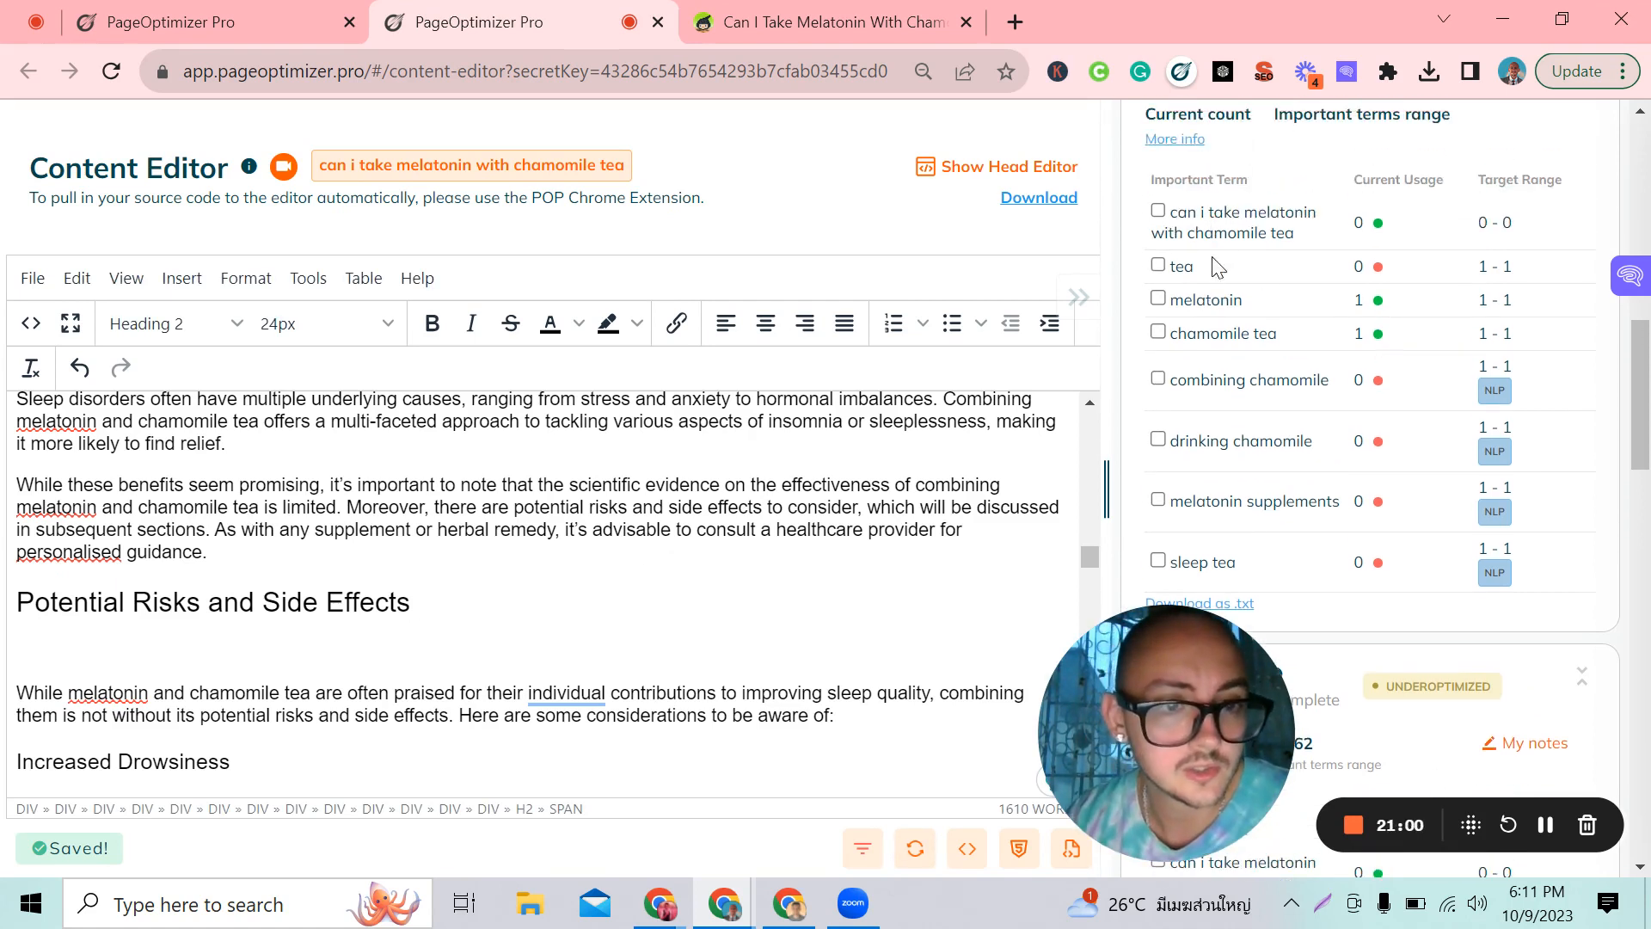
{"action": "scroll", "coordinate": [1205, 355], "scroll_direction": "down", "scroll_amount": 2}
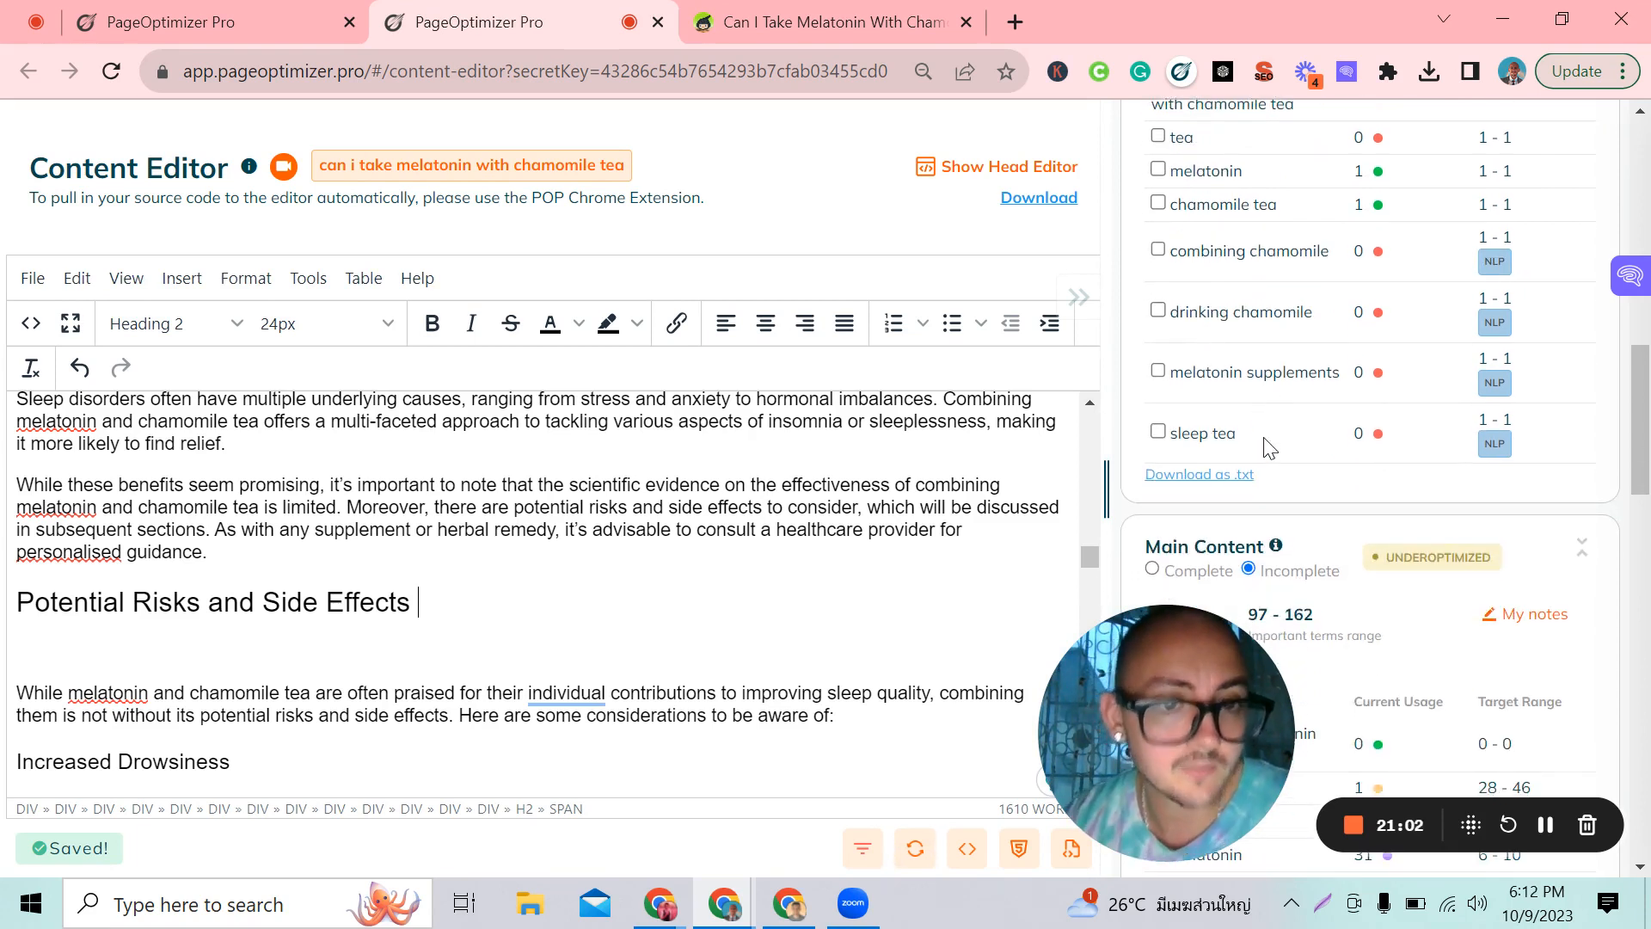
{"action": "type", "text": "Of"}
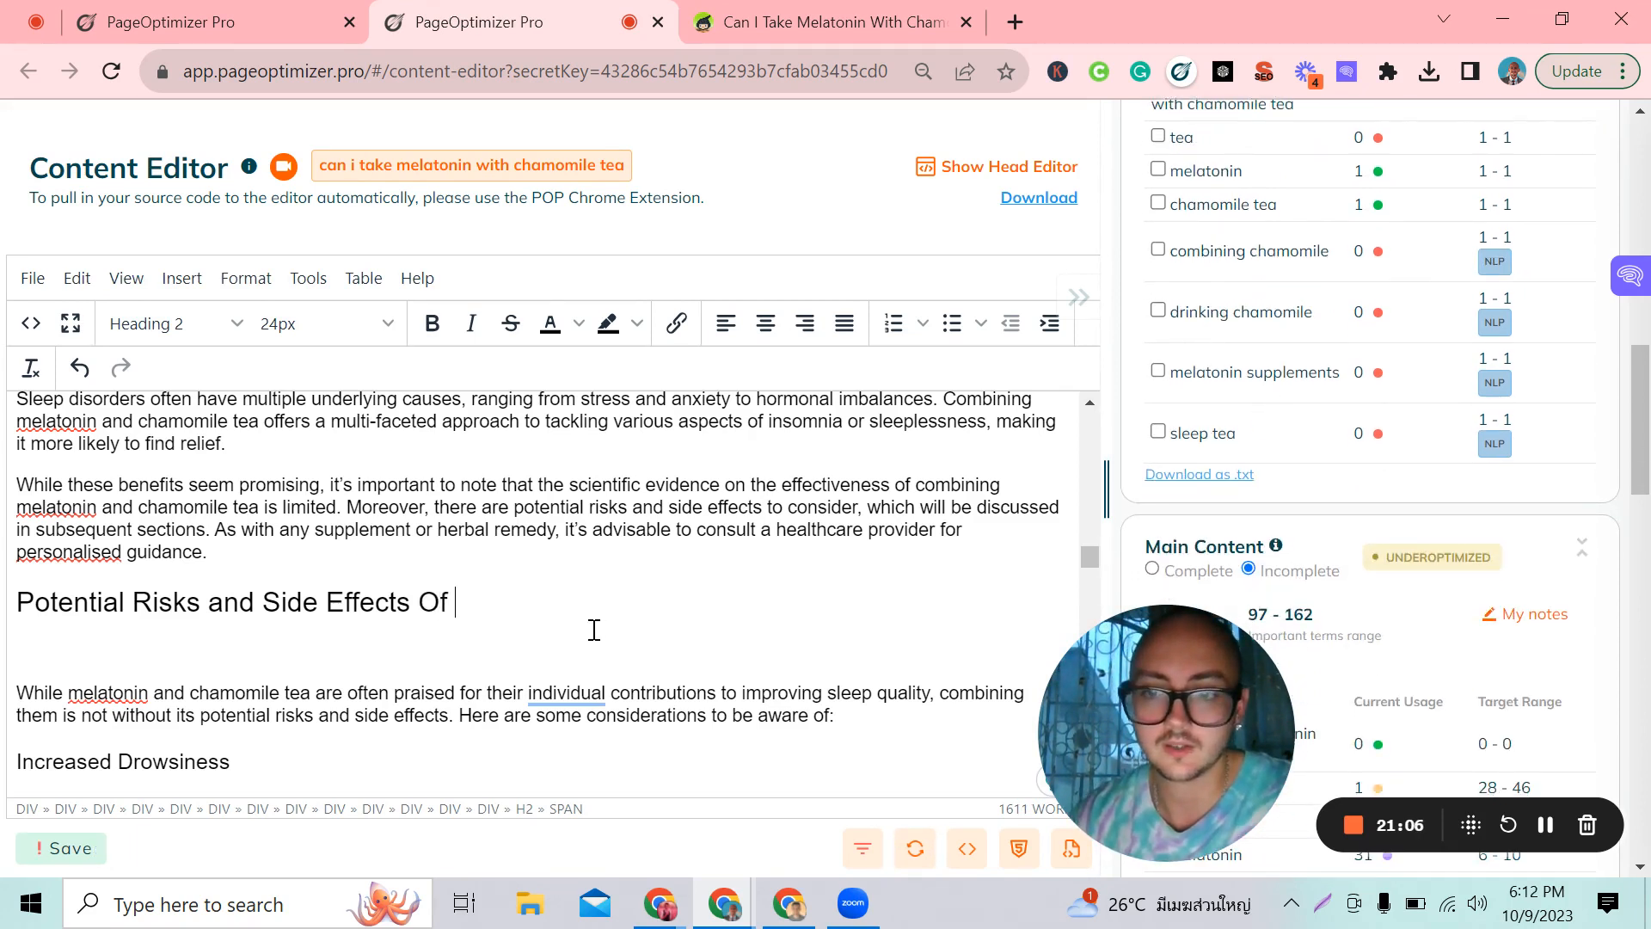
{"action": "key", "text": "BackSpace"}
{"action": "key", "text": "BackSpace"}
{"action": "key", "text": "BackSpace"}
{"action": "type", "text": "oF"}
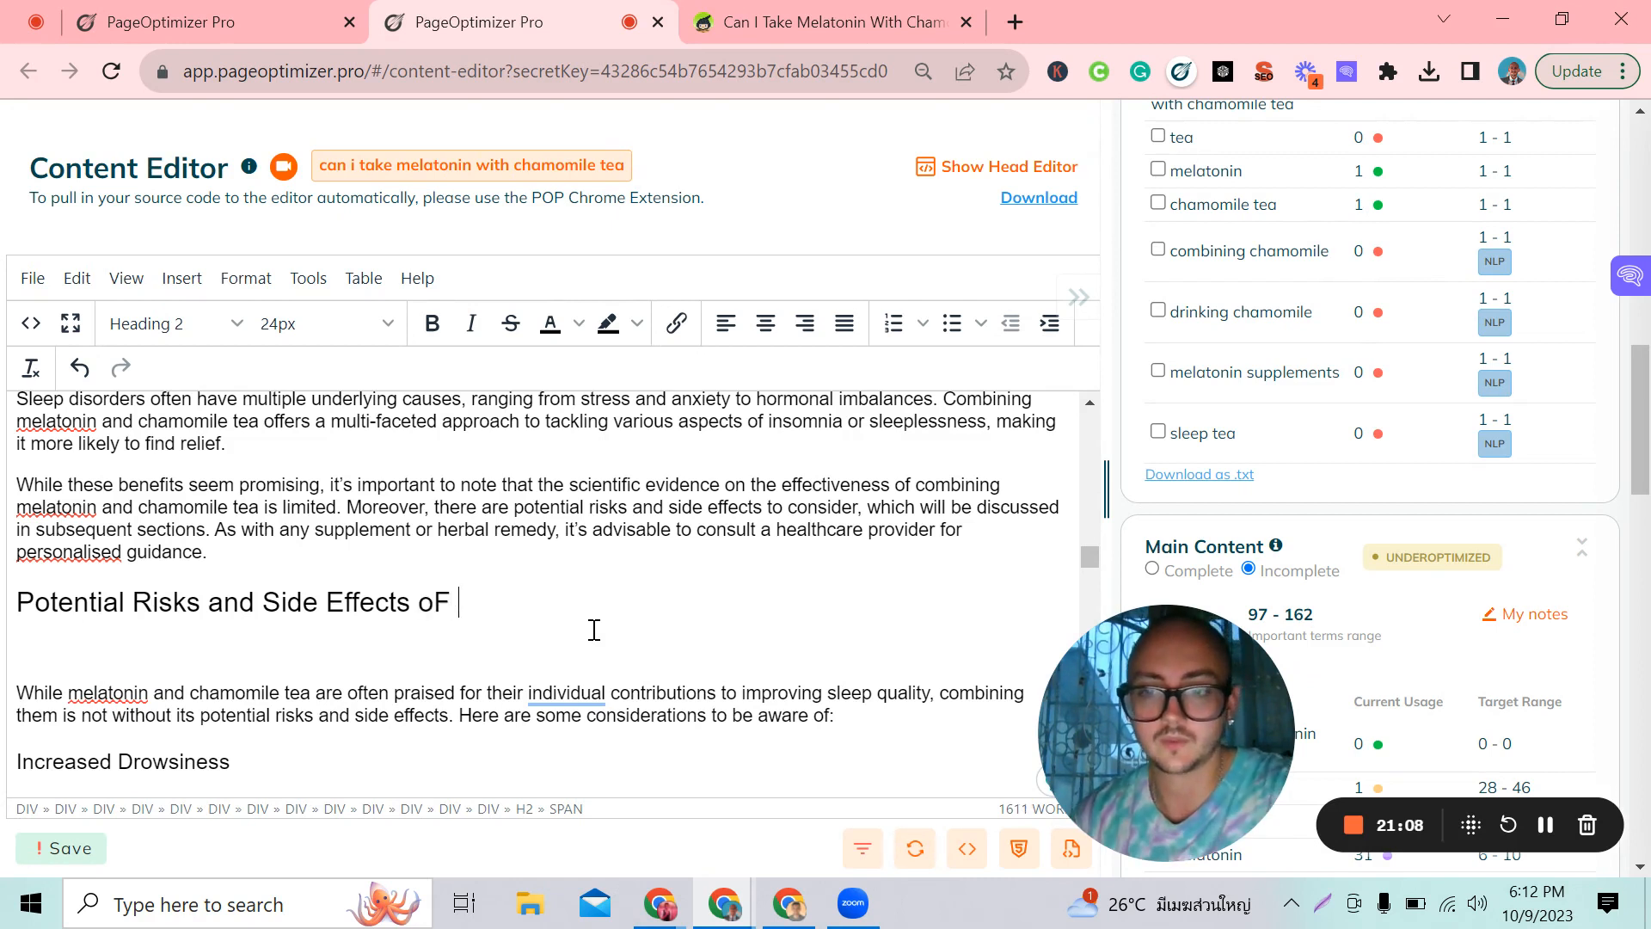
{"action": "key", "text": "BackSpace"}
{"action": "key", "text": "BackSpace"}
{"action": "type", "text": "of "}
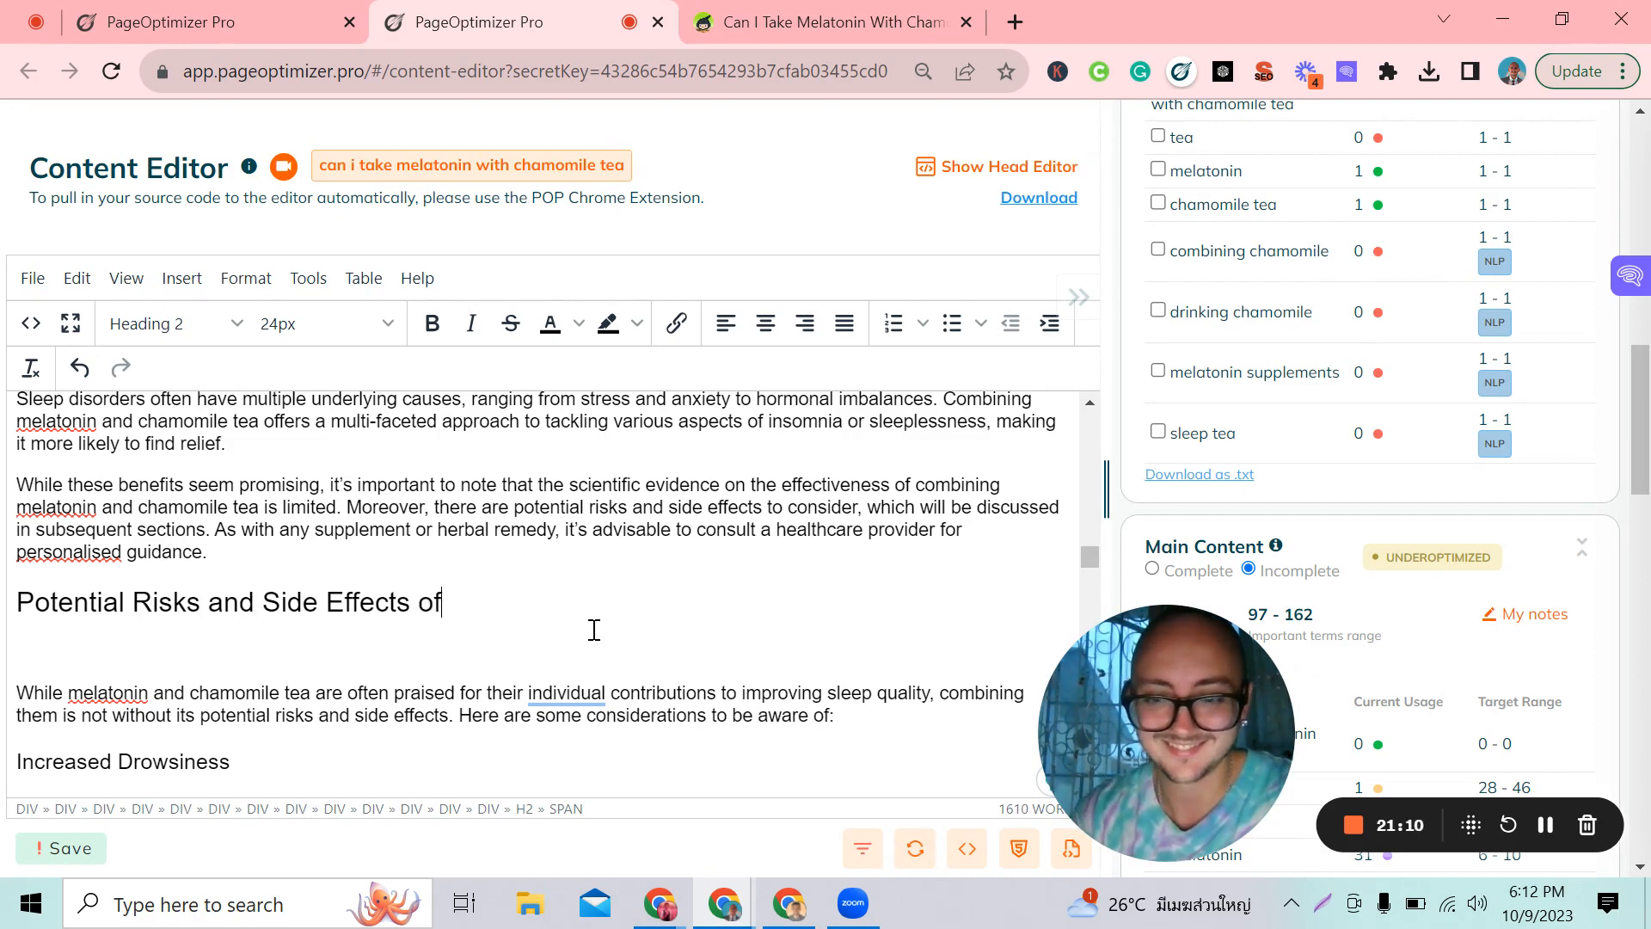
- Add "Melatonin Supplements" to the end of the "Potential Risks and Side Effects of" heading, with both words capitalized
{"action": "type", "text": "Melatoni"}
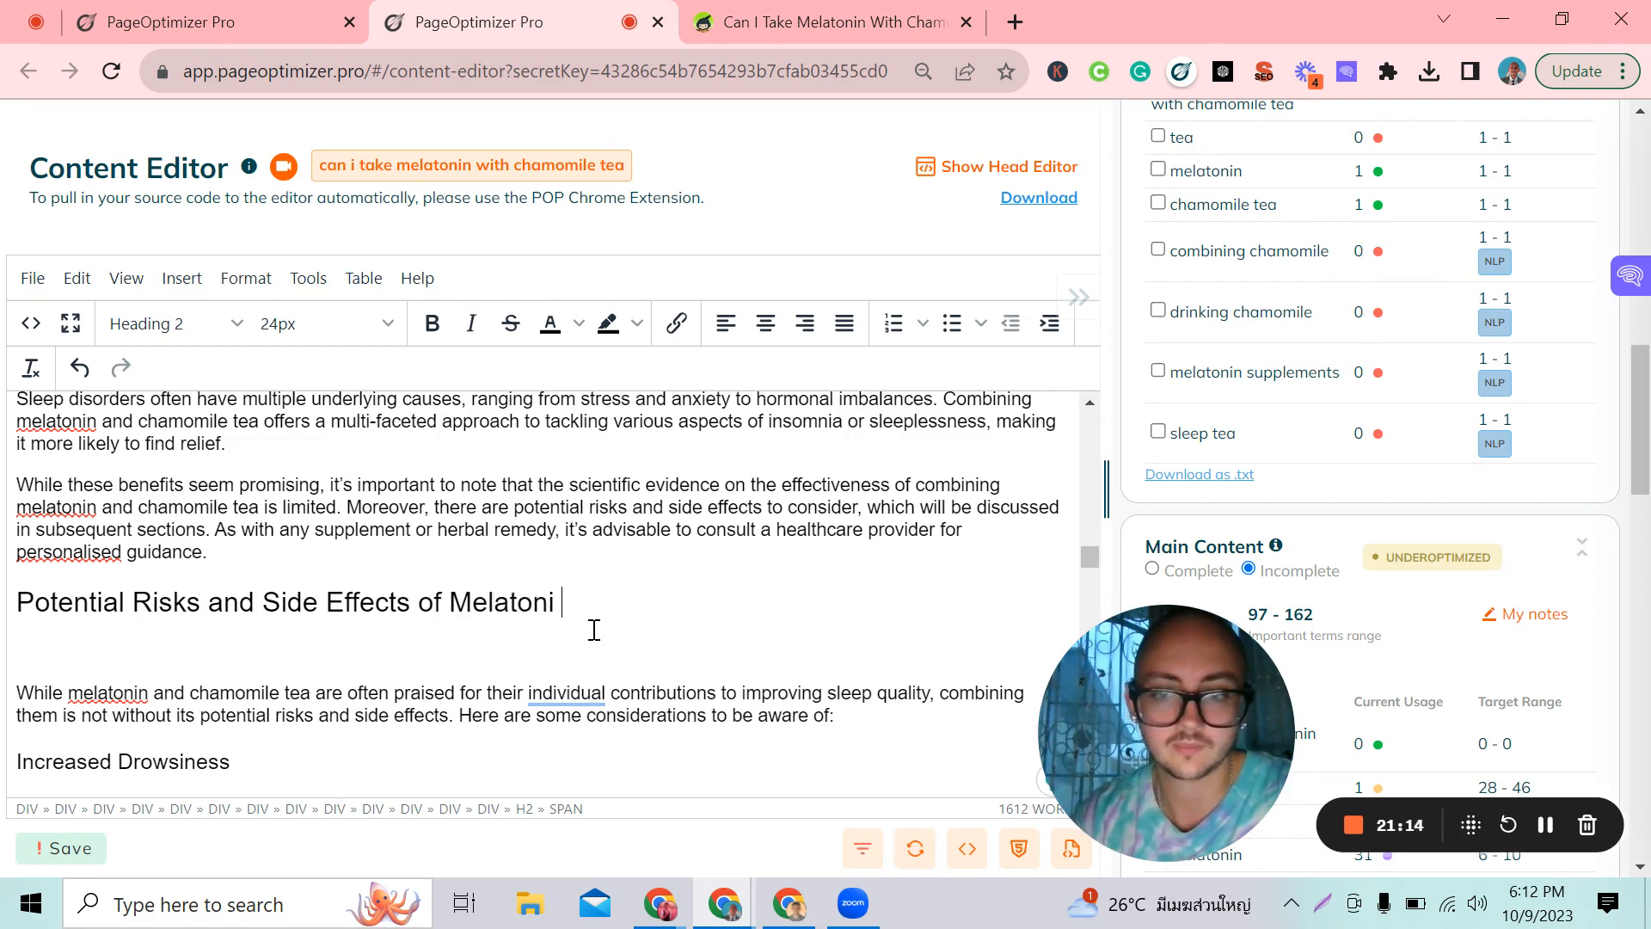
{"action": "type", "text": "n"}
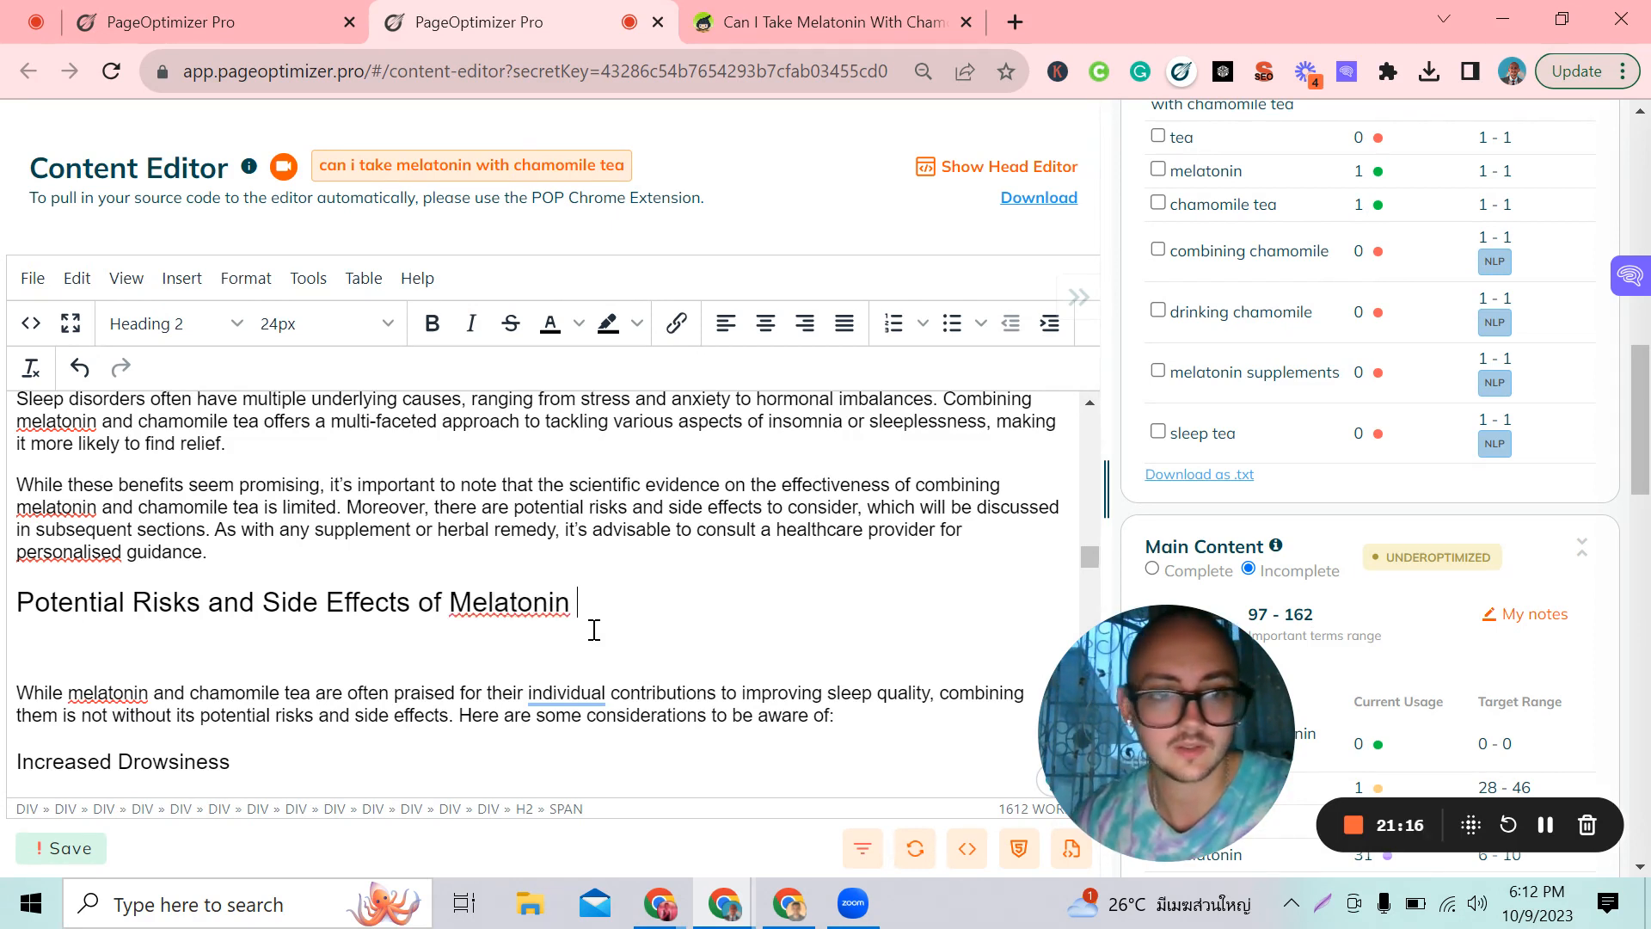
{"action": "type", "text": " su"}
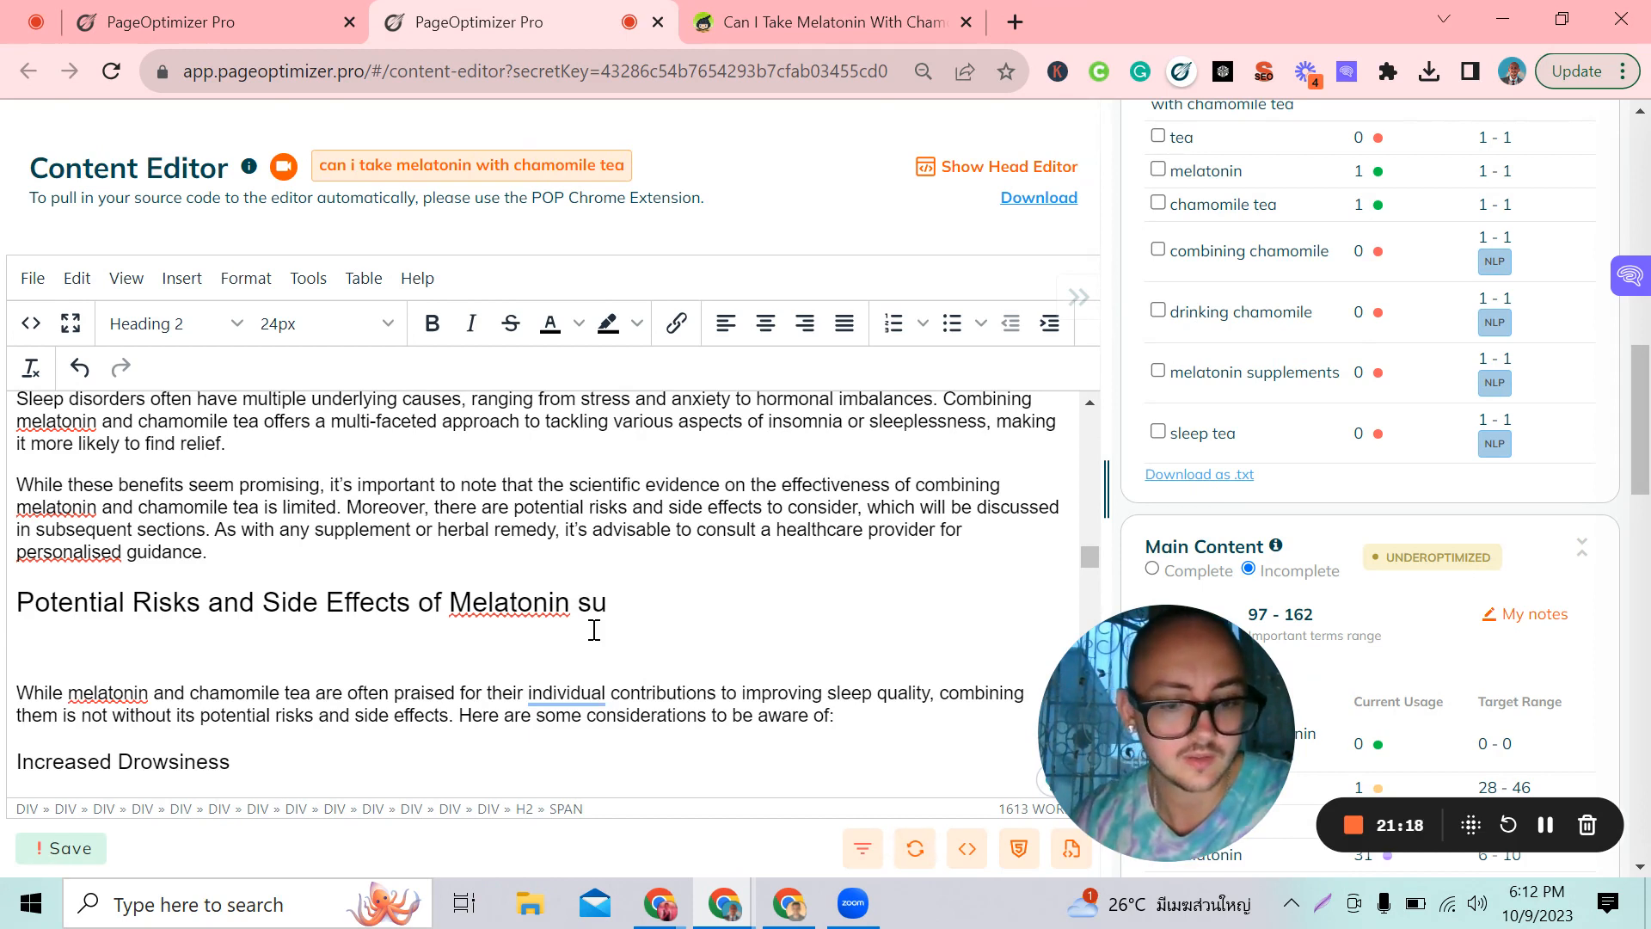
{"action": "type", "text": "pplements"}
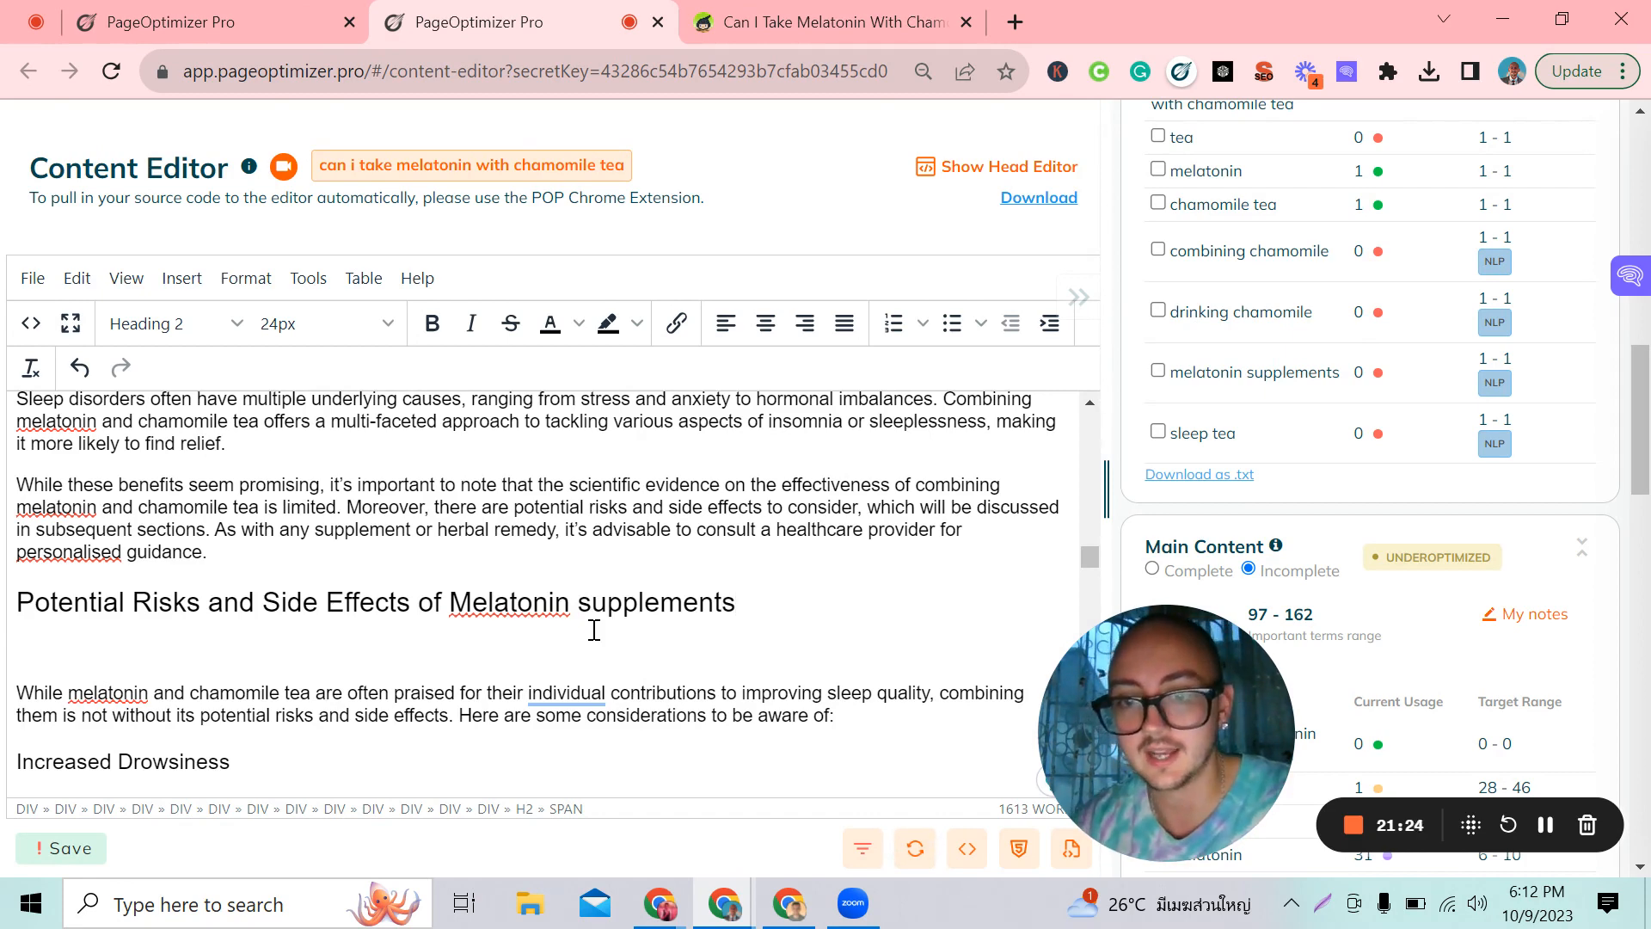
{"action": "key", "text": "Left"}
{"action": "key", "text": "Left"}
{"action": "key", "text": "Left"}
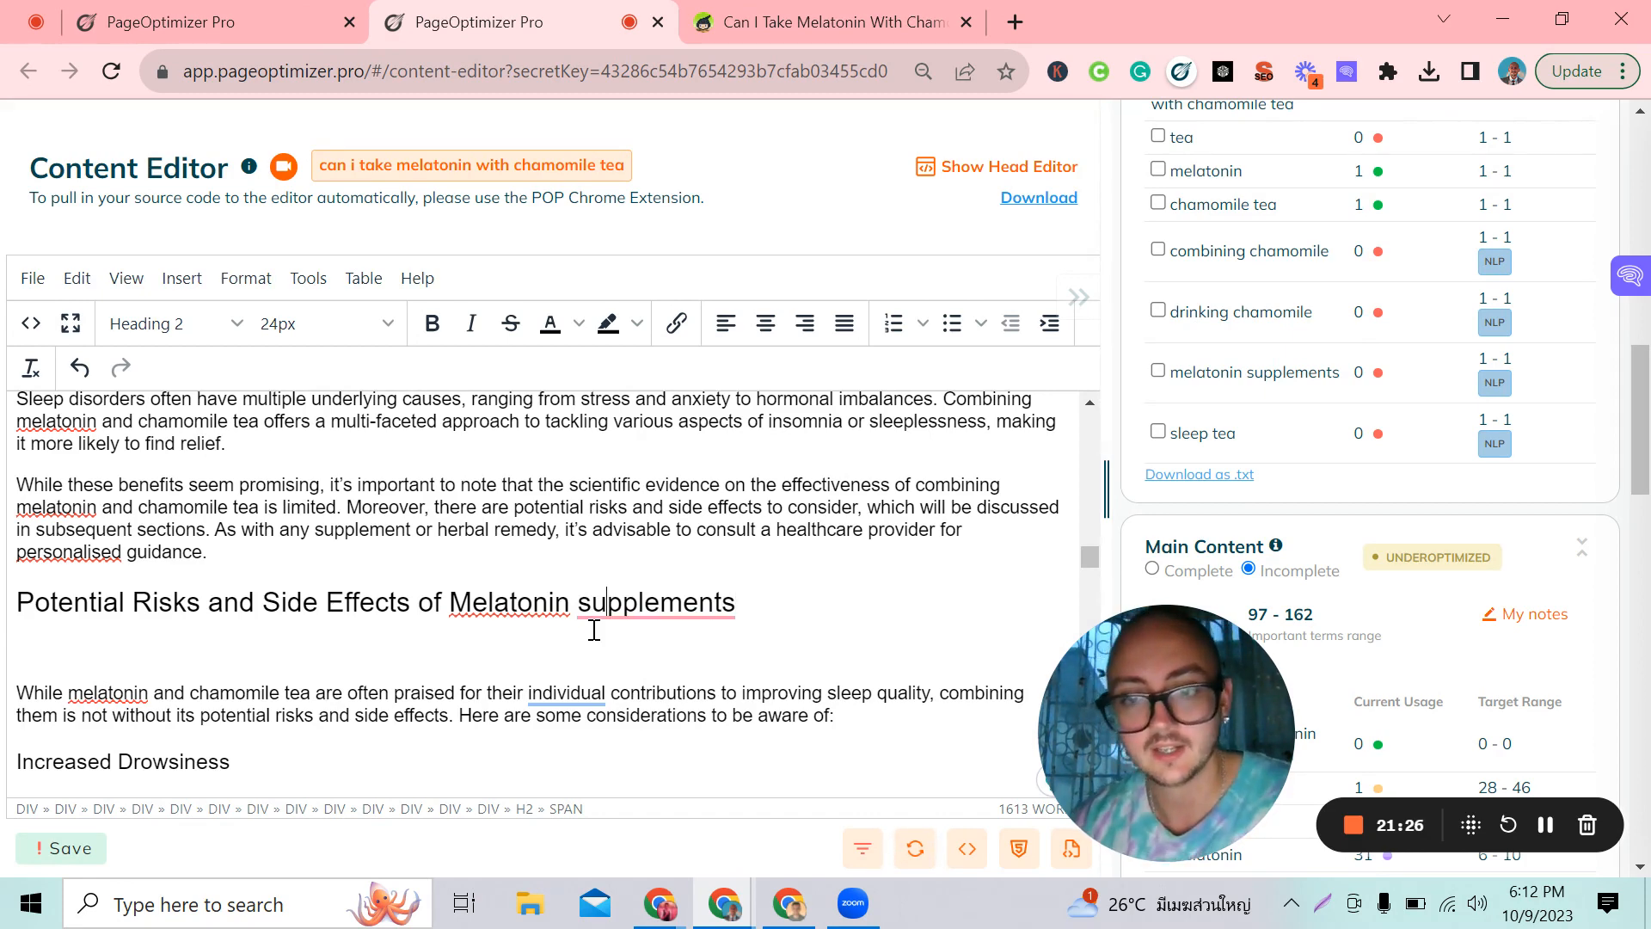
{"action": "key", "text": "BackSpace"}
{"action": "type", "text": "S"}
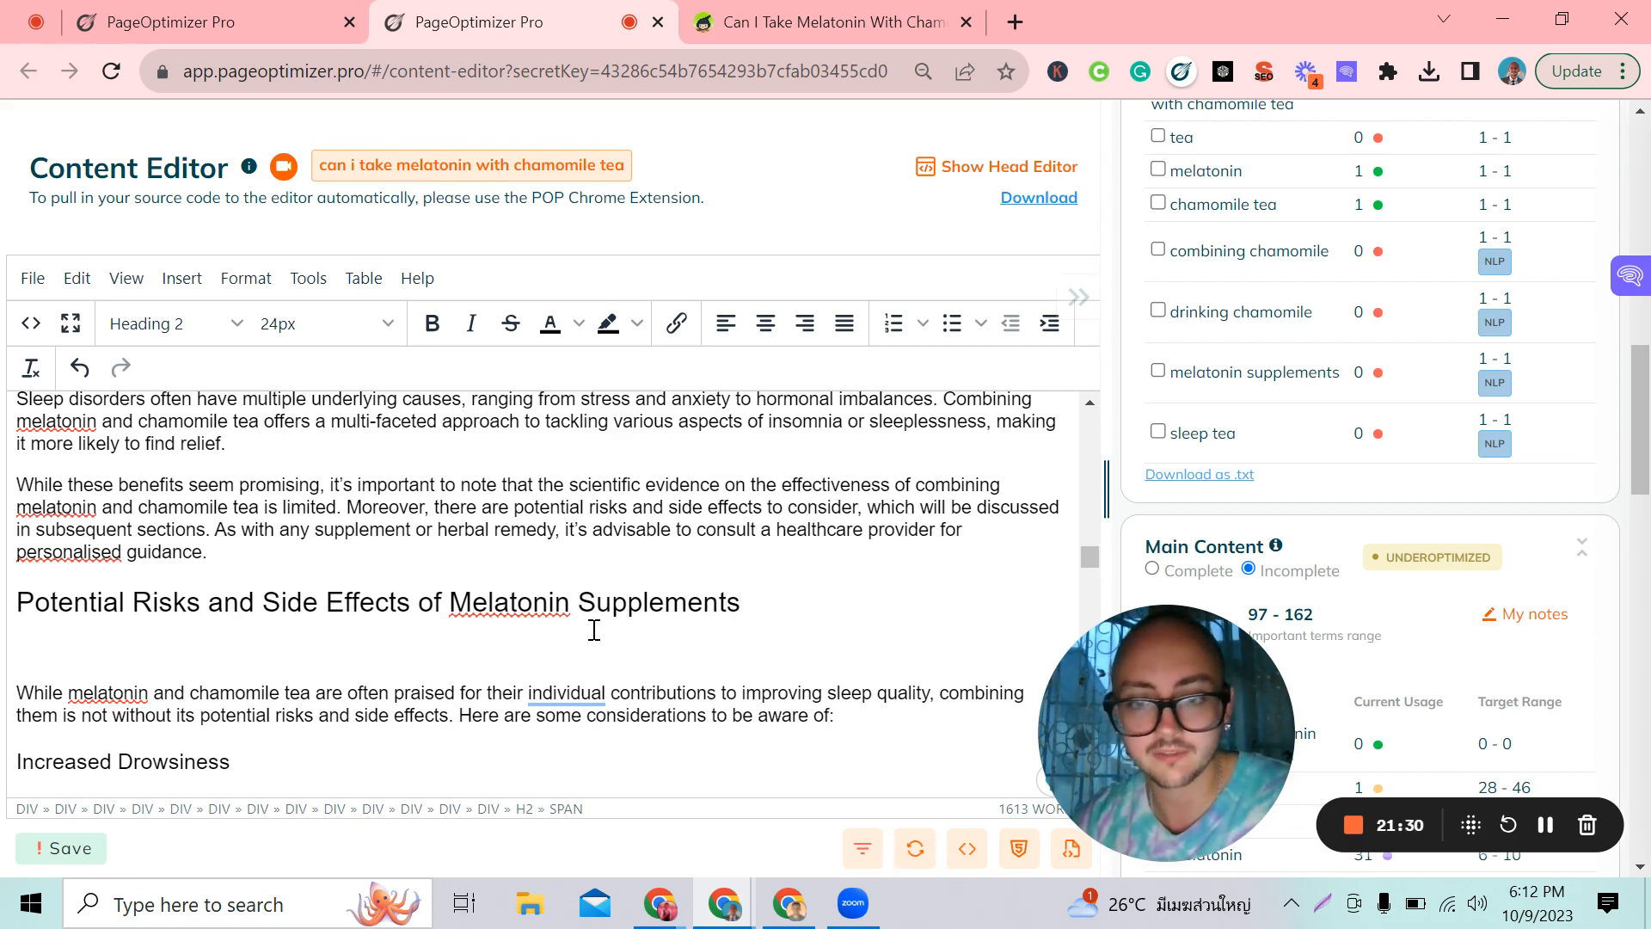
- Finish the "Potential Risks and Side Effects of Melatonin Supplements" heading by appending "and Tea"
{"action": "type", "text": " and"}
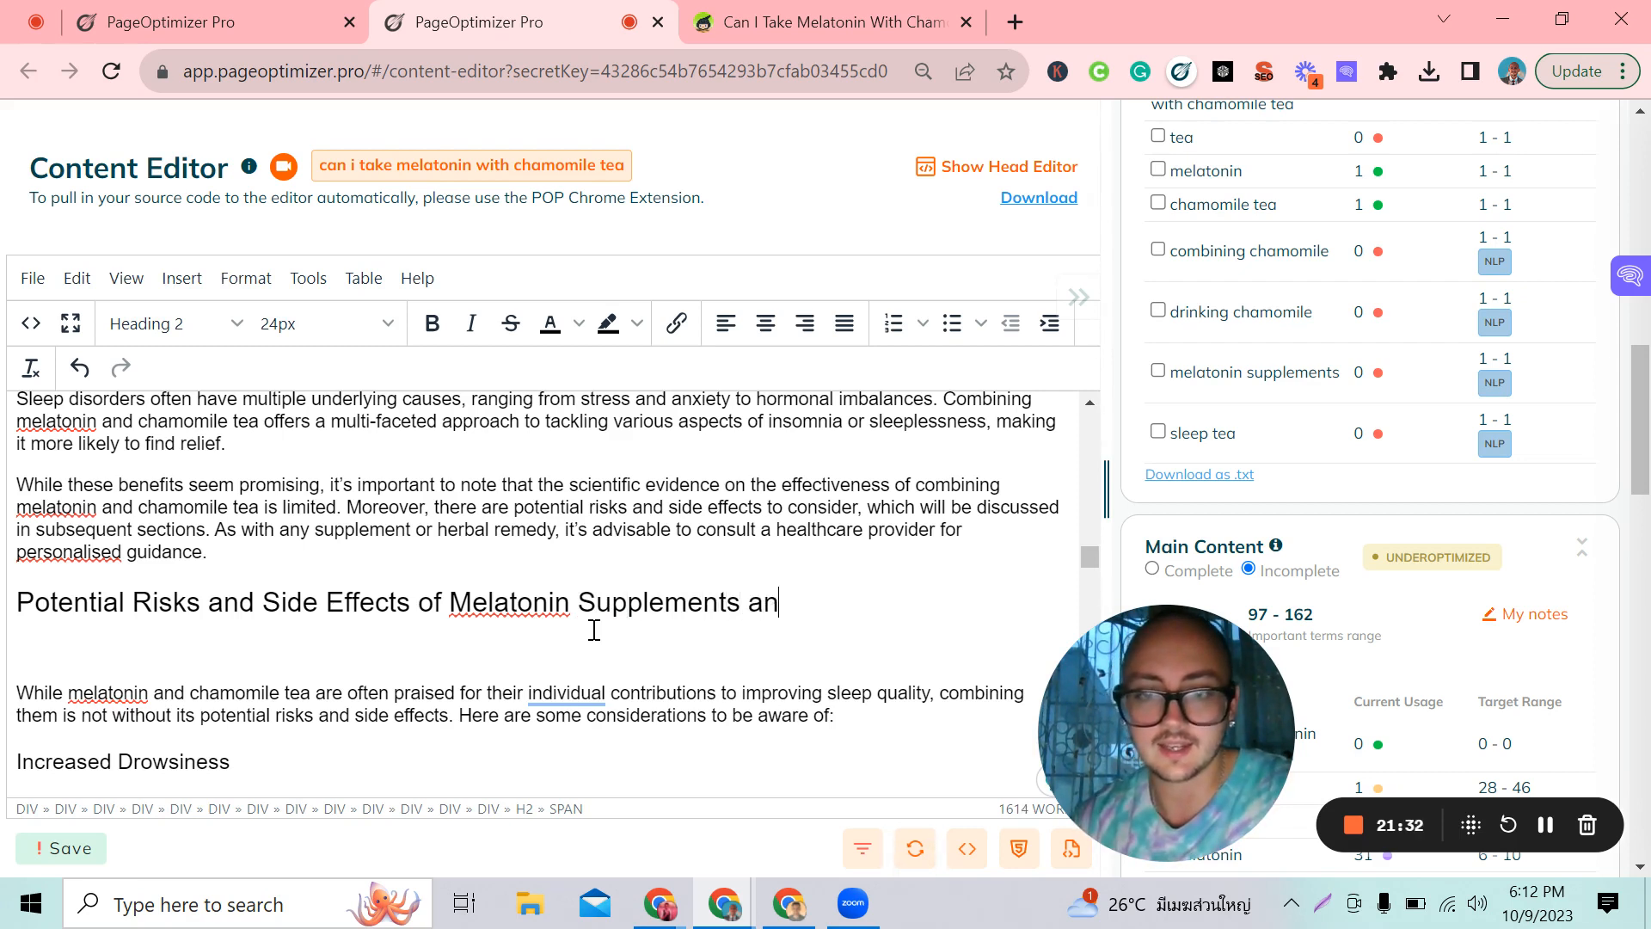
{"action": "type", "text": " T"}
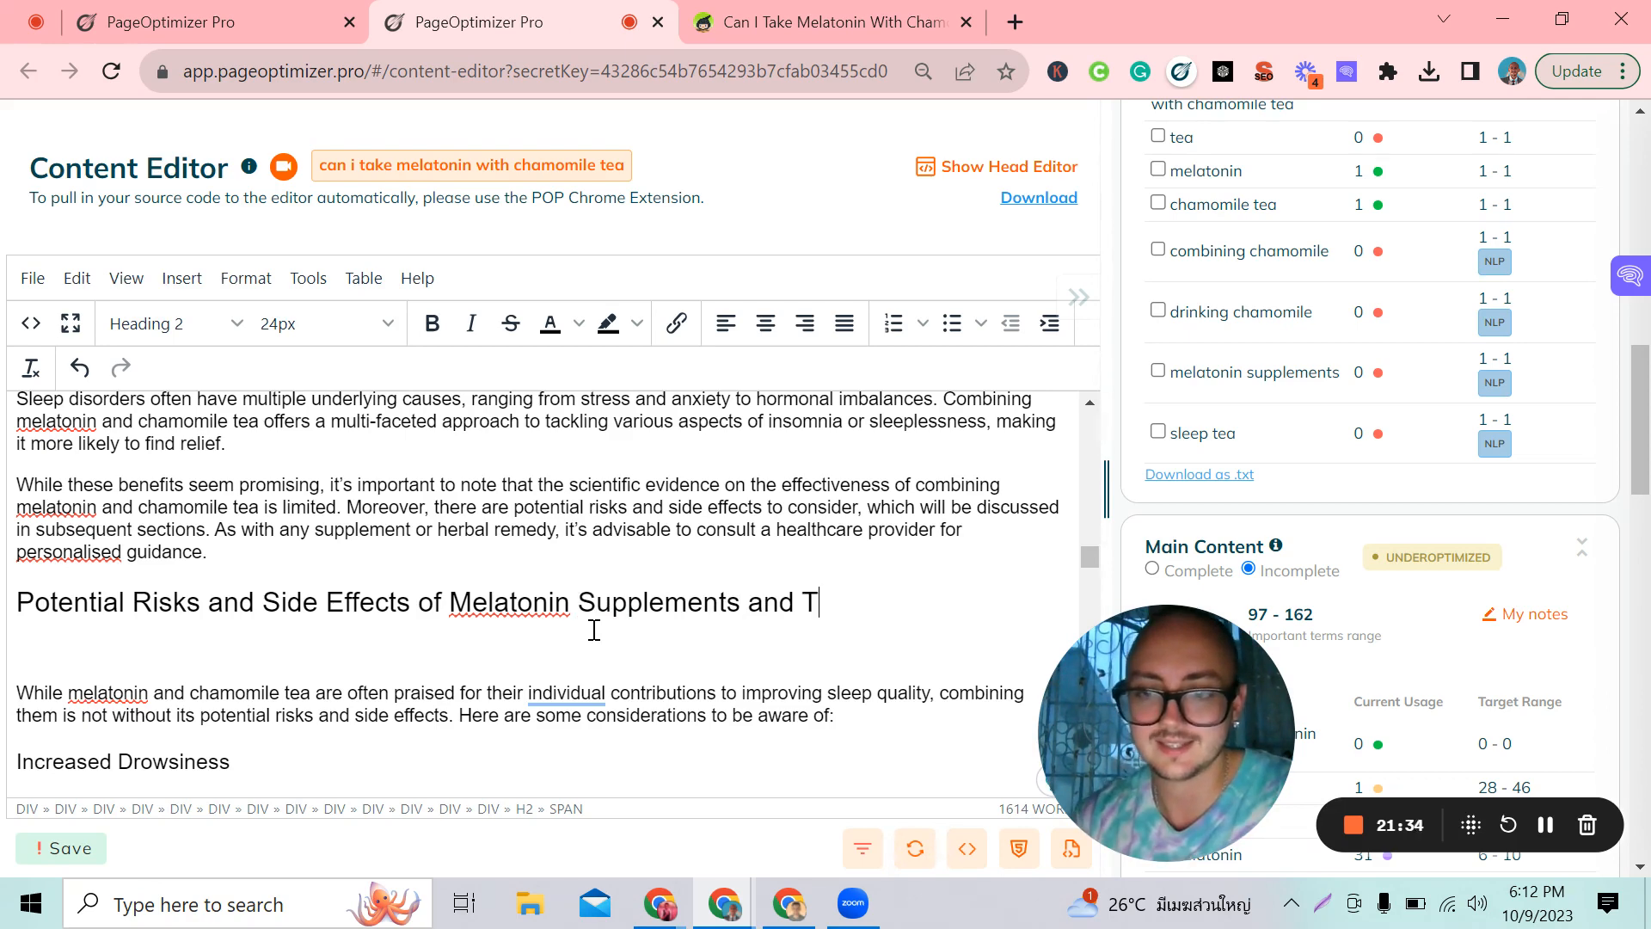
{"action": "type", "text": "ea"}
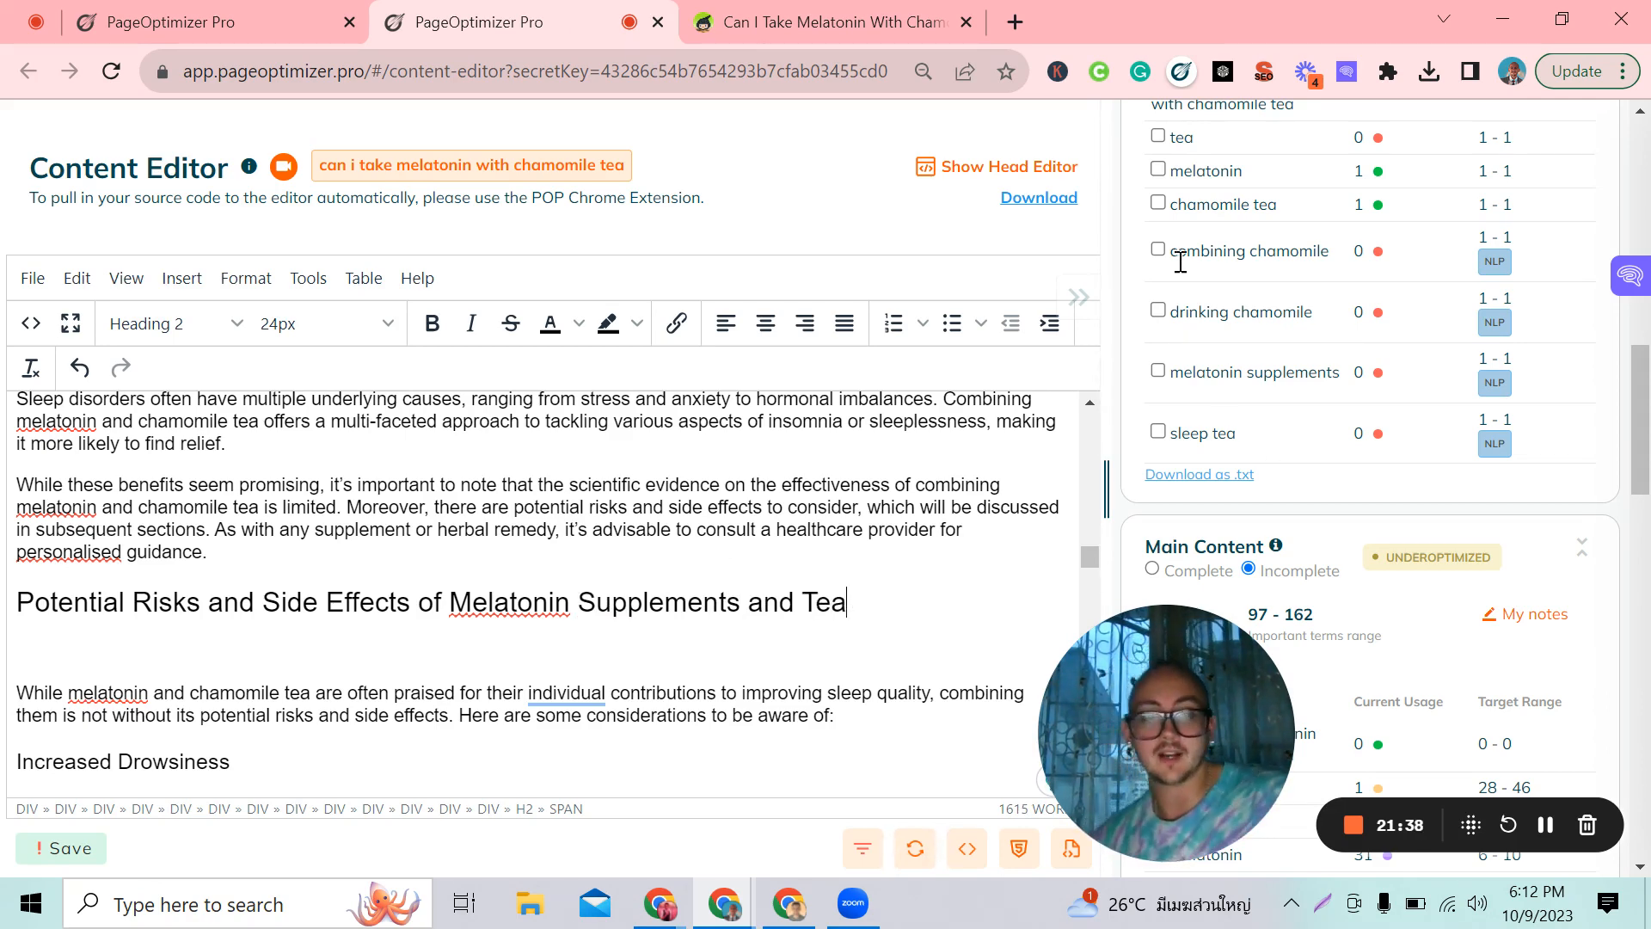
- Compare the words "and Tea" in the risks heading with the "tea" entry among the SubHeadings terms
{"action": "left_click_drag", "start_coordinate": [855, 602], "coordinate": [763, 593]}
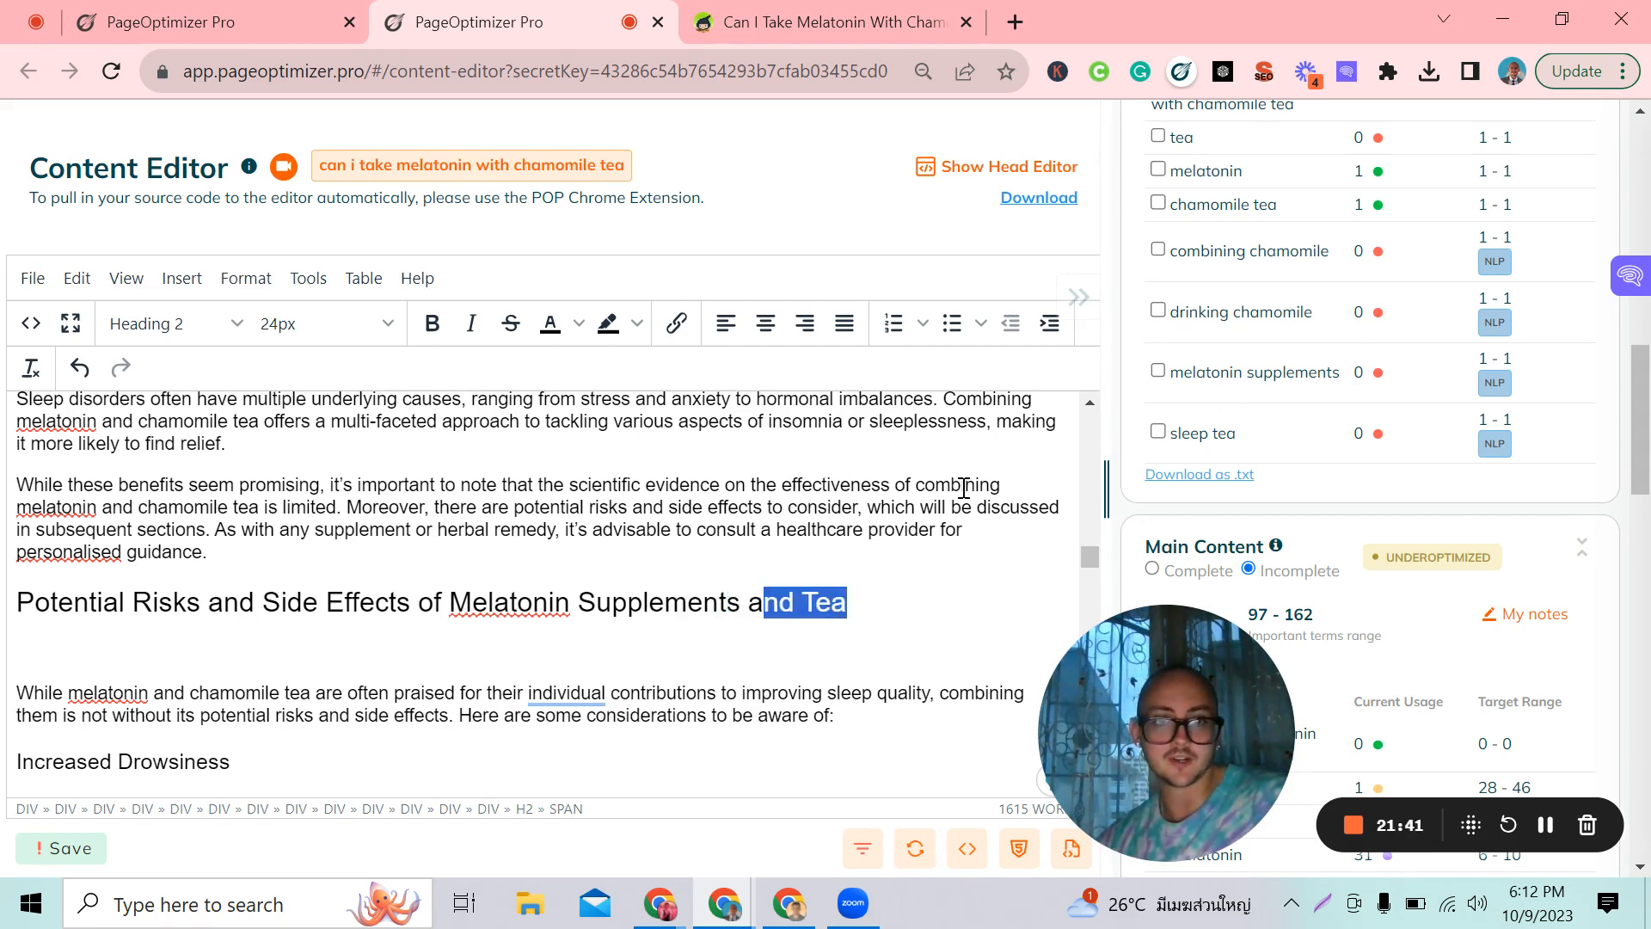
{"action": "left_click", "coordinate": [1215, 142]}
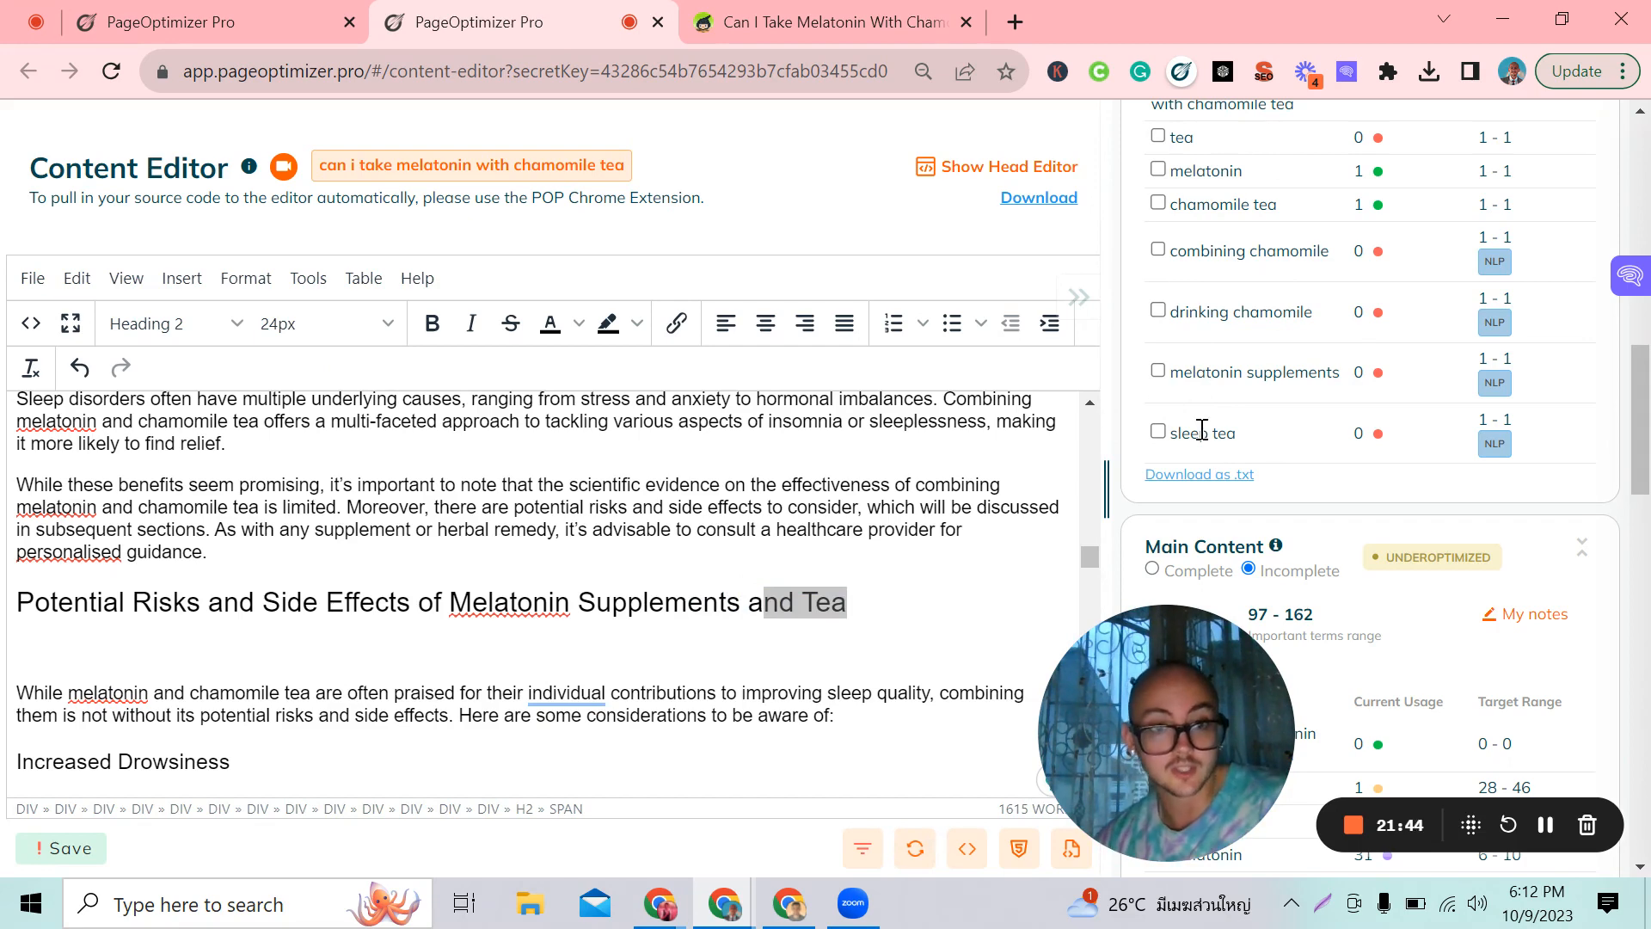
{"action": "left_click", "coordinate": [867, 618]}
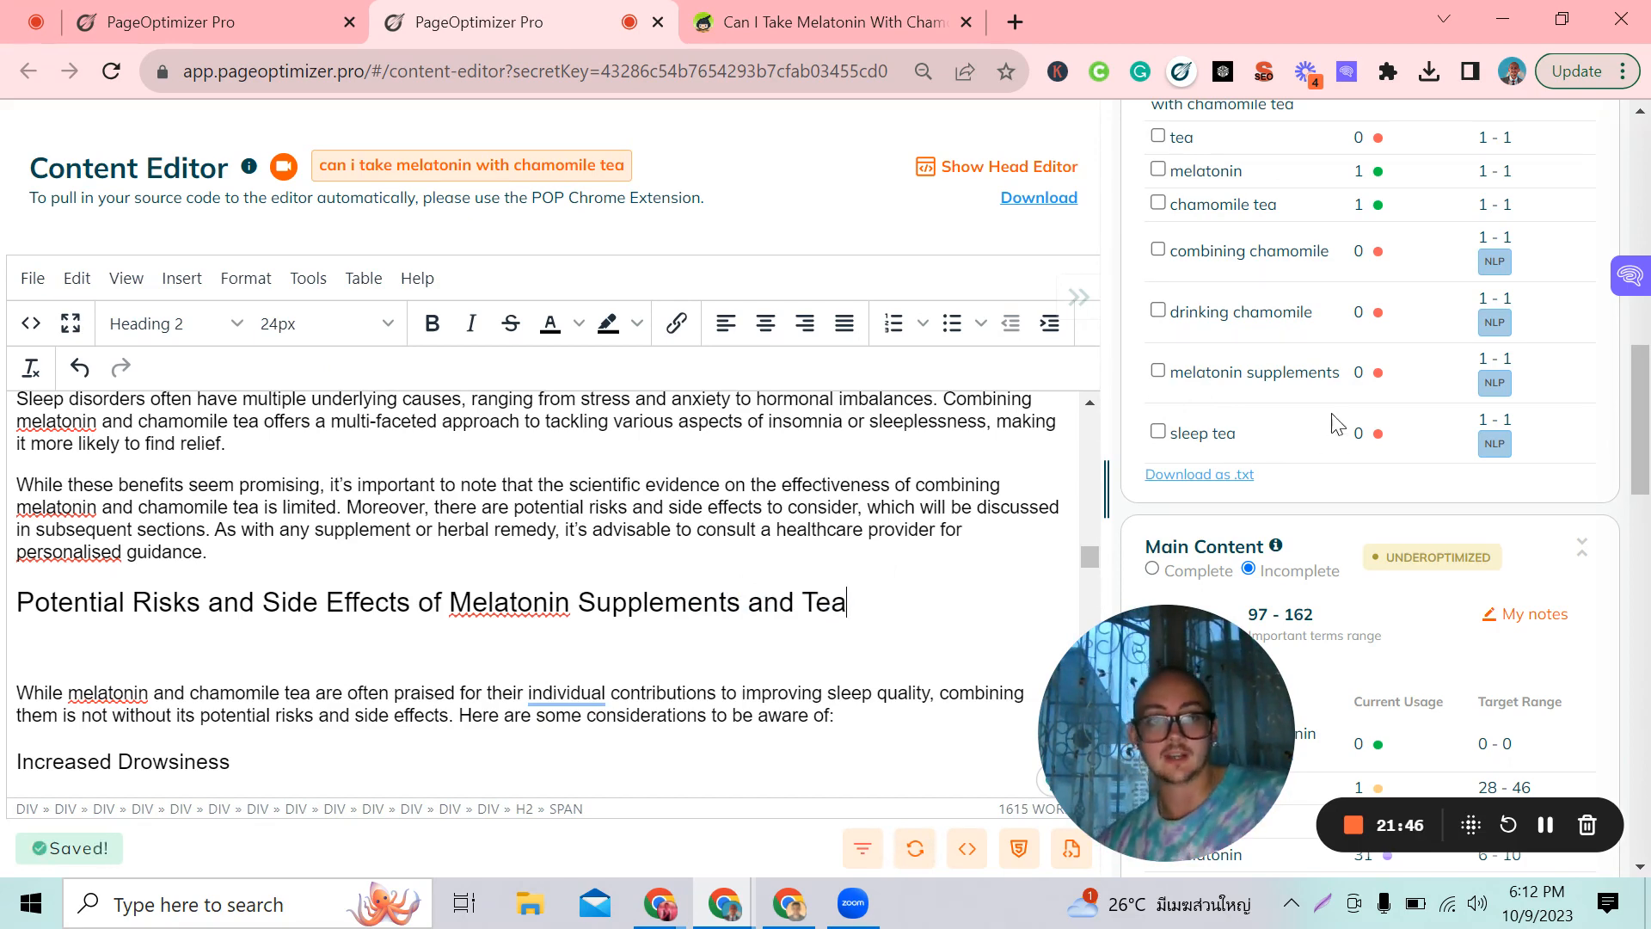
- Recheck the article's optimization score and review the overall score and section ratings
{"action": "scroll", "coordinate": [1339, 381], "scroll_direction": "up", "scroll_amount": 1}
{"action": "scroll", "coordinate": [1339, 381], "scroll_direction": "up", "scroll_amount": 5}
{"action": "left_click", "coordinate": [1371, 162]}
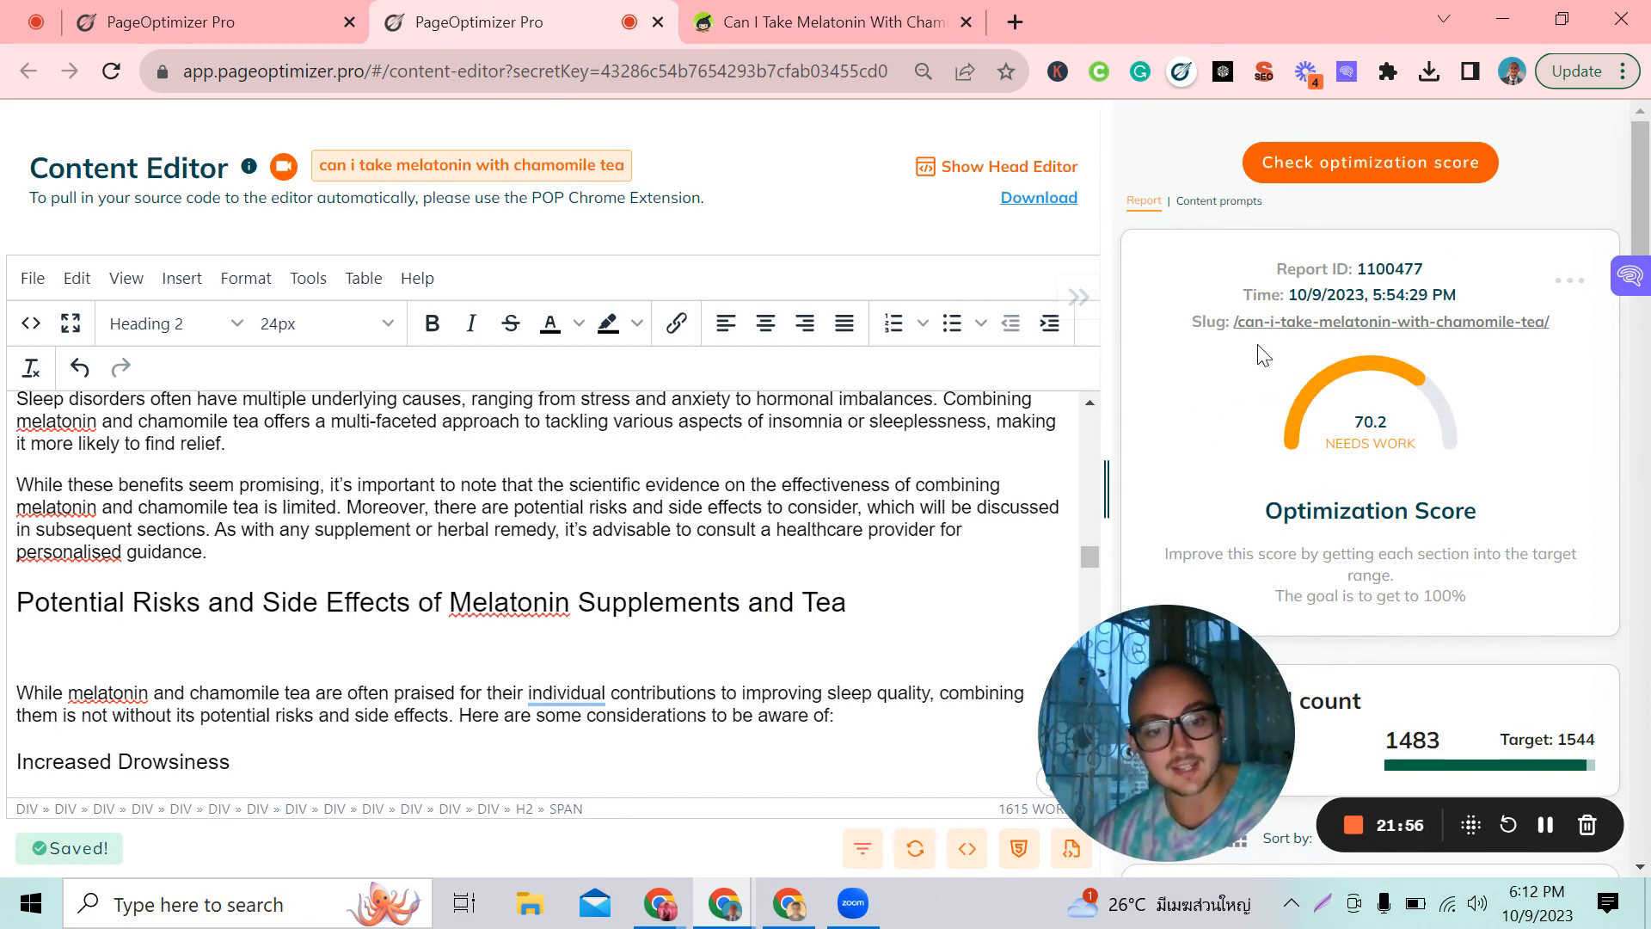
{"action": "scroll", "coordinate": [1271, 487], "scroll_direction": "down", "scroll_amount": 8}
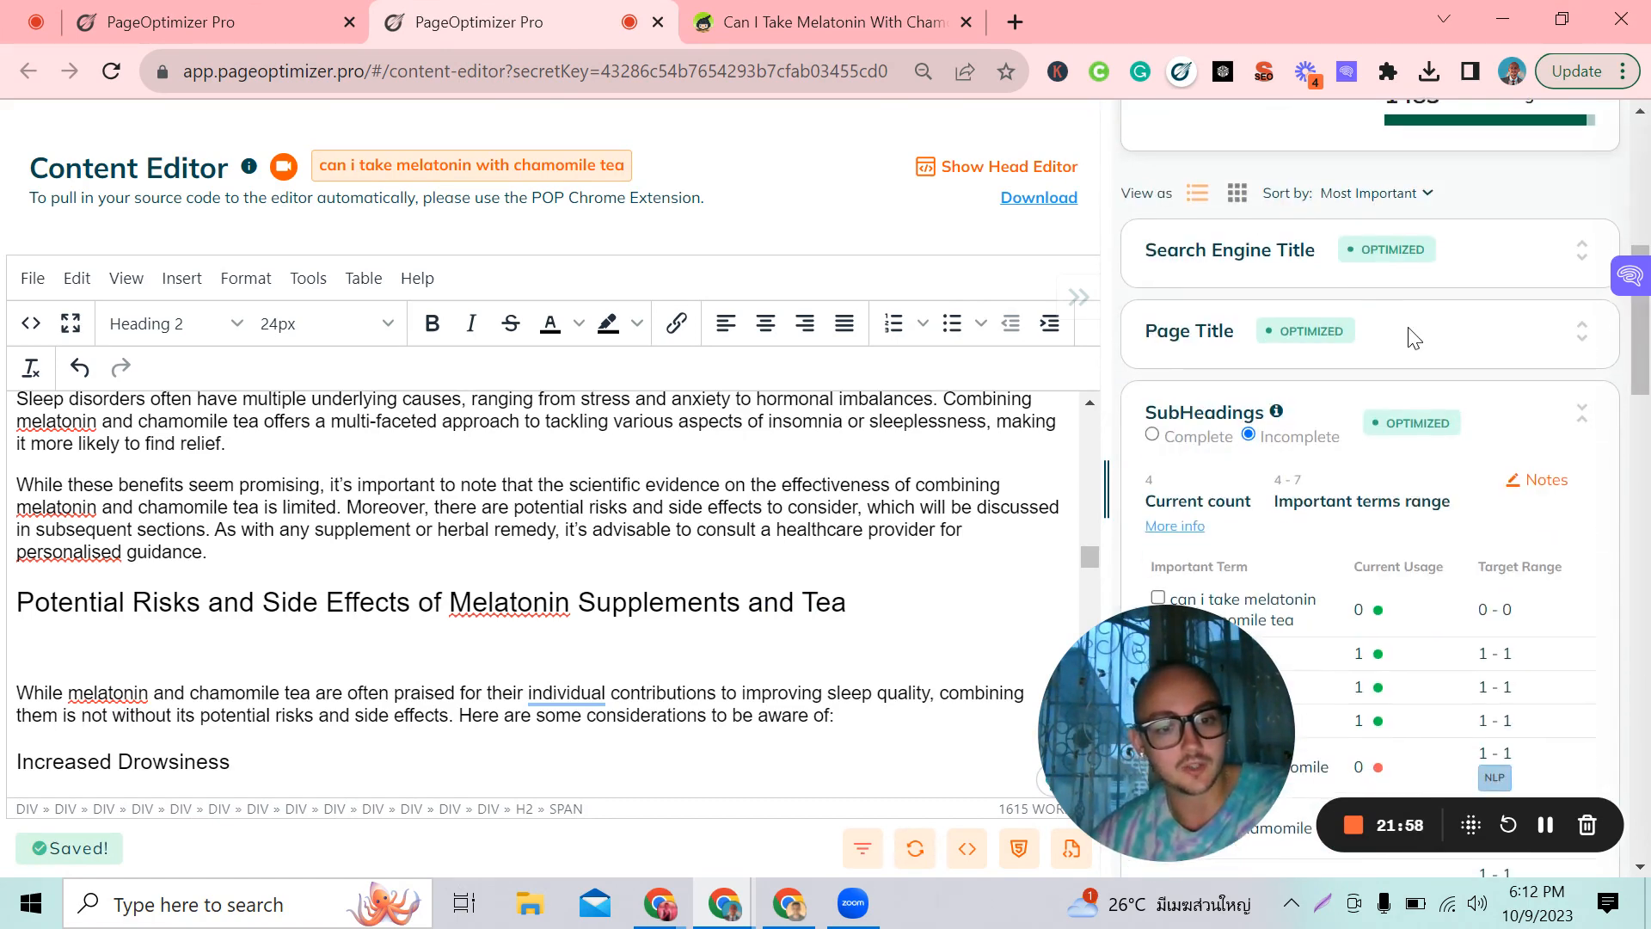
{"action": "scroll", "coordinate": [1412, 332], "scroll_direction": "up", "scroll_amount": 6}
{"action": "scroll", "coordinate": [1329, 384], "scroll_direction": "up", "scroll_amount": 2}
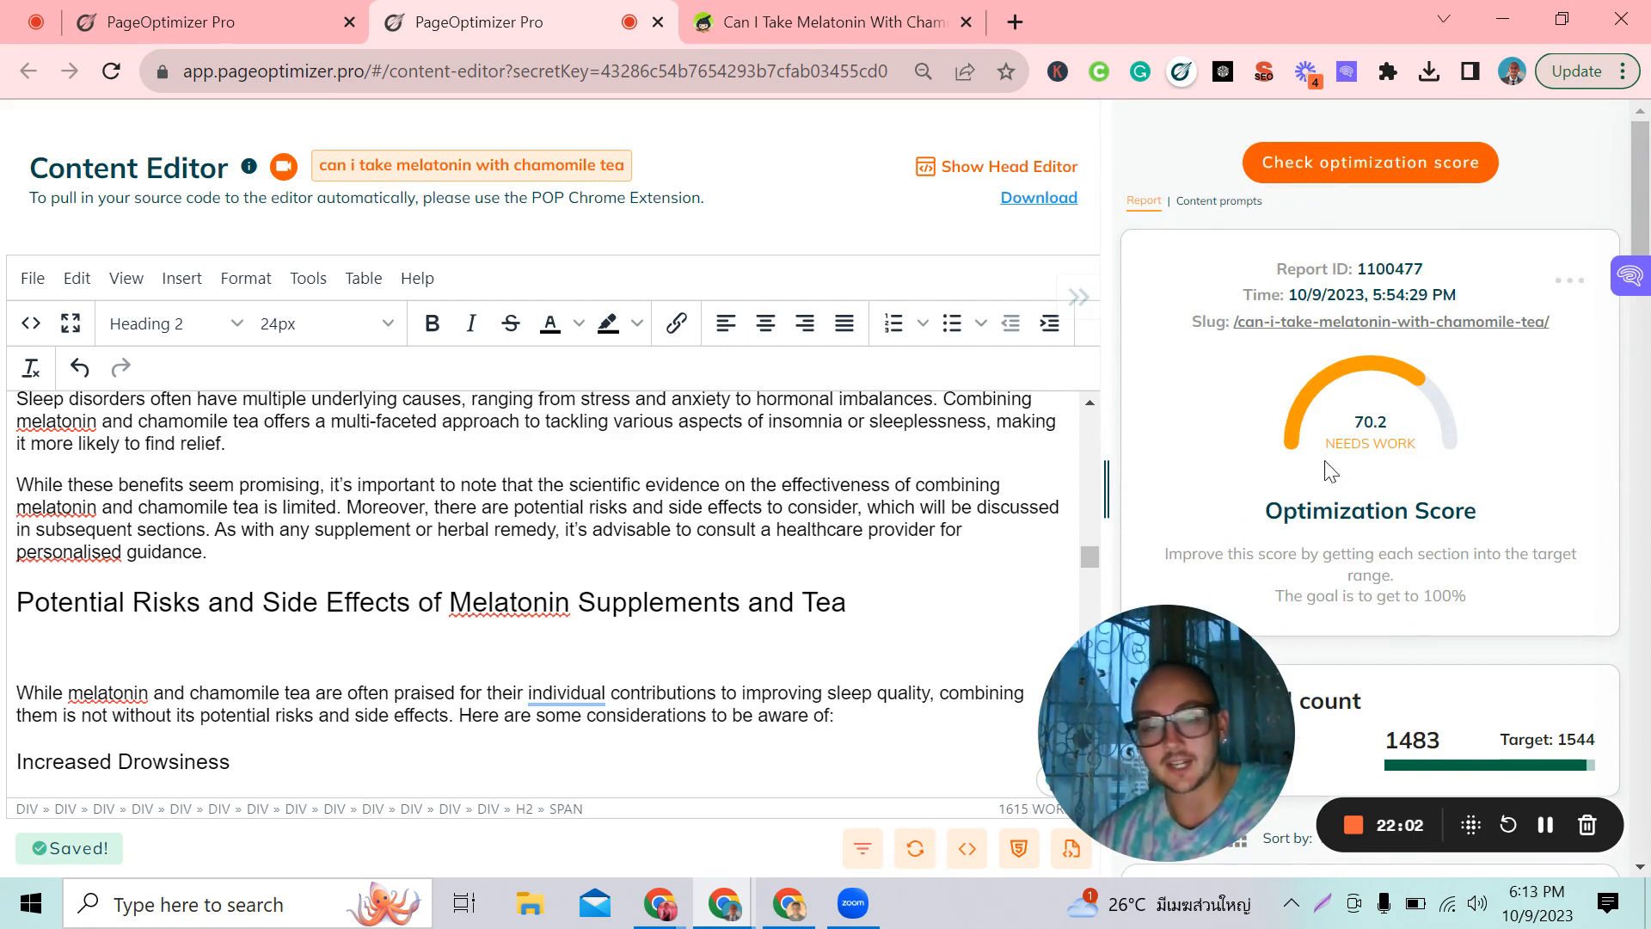
- Compare the SubHeadings current count with its important terms range by highlighting both figures
{"action": "scroll", "coordinate": [1321, 477], "scroll_direction": "down", "scroll_amount": 5}
{"action": "scroll", "coordinate": [1320, 478], "scroll_direction": "down", "scroll_amount": 3}
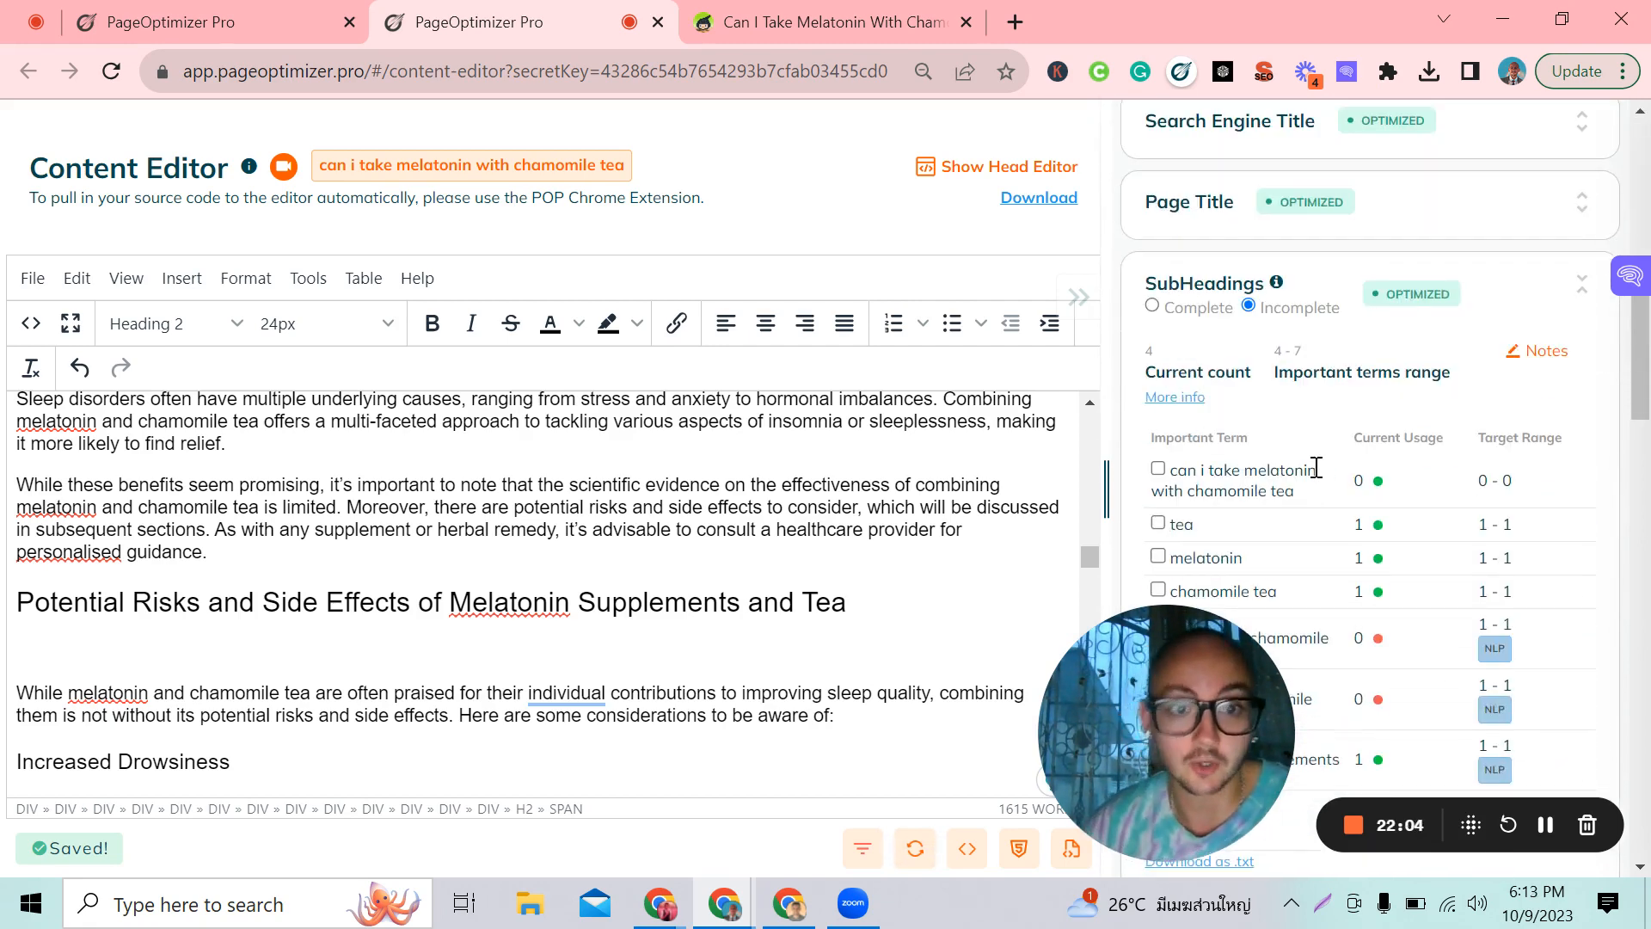
{"action": "scroll", "coordinate": [1317, 468], "scroll_direction": "down", "scroll_amount": 1}
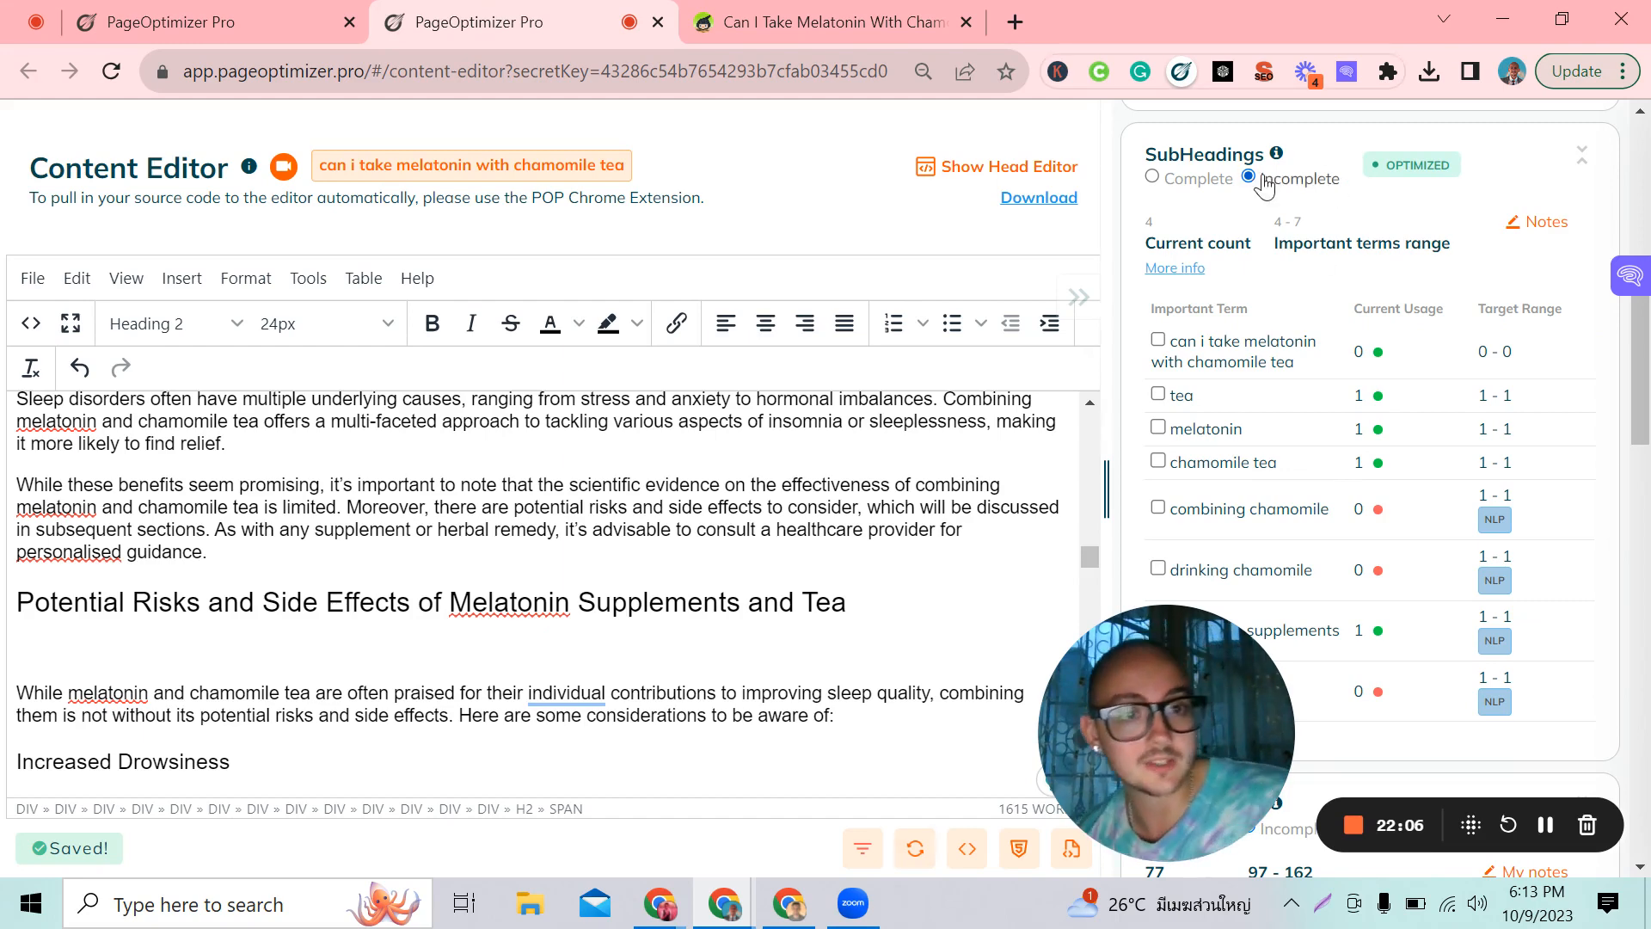
{"action": "double_click", "coordinate": [1149, 222]}
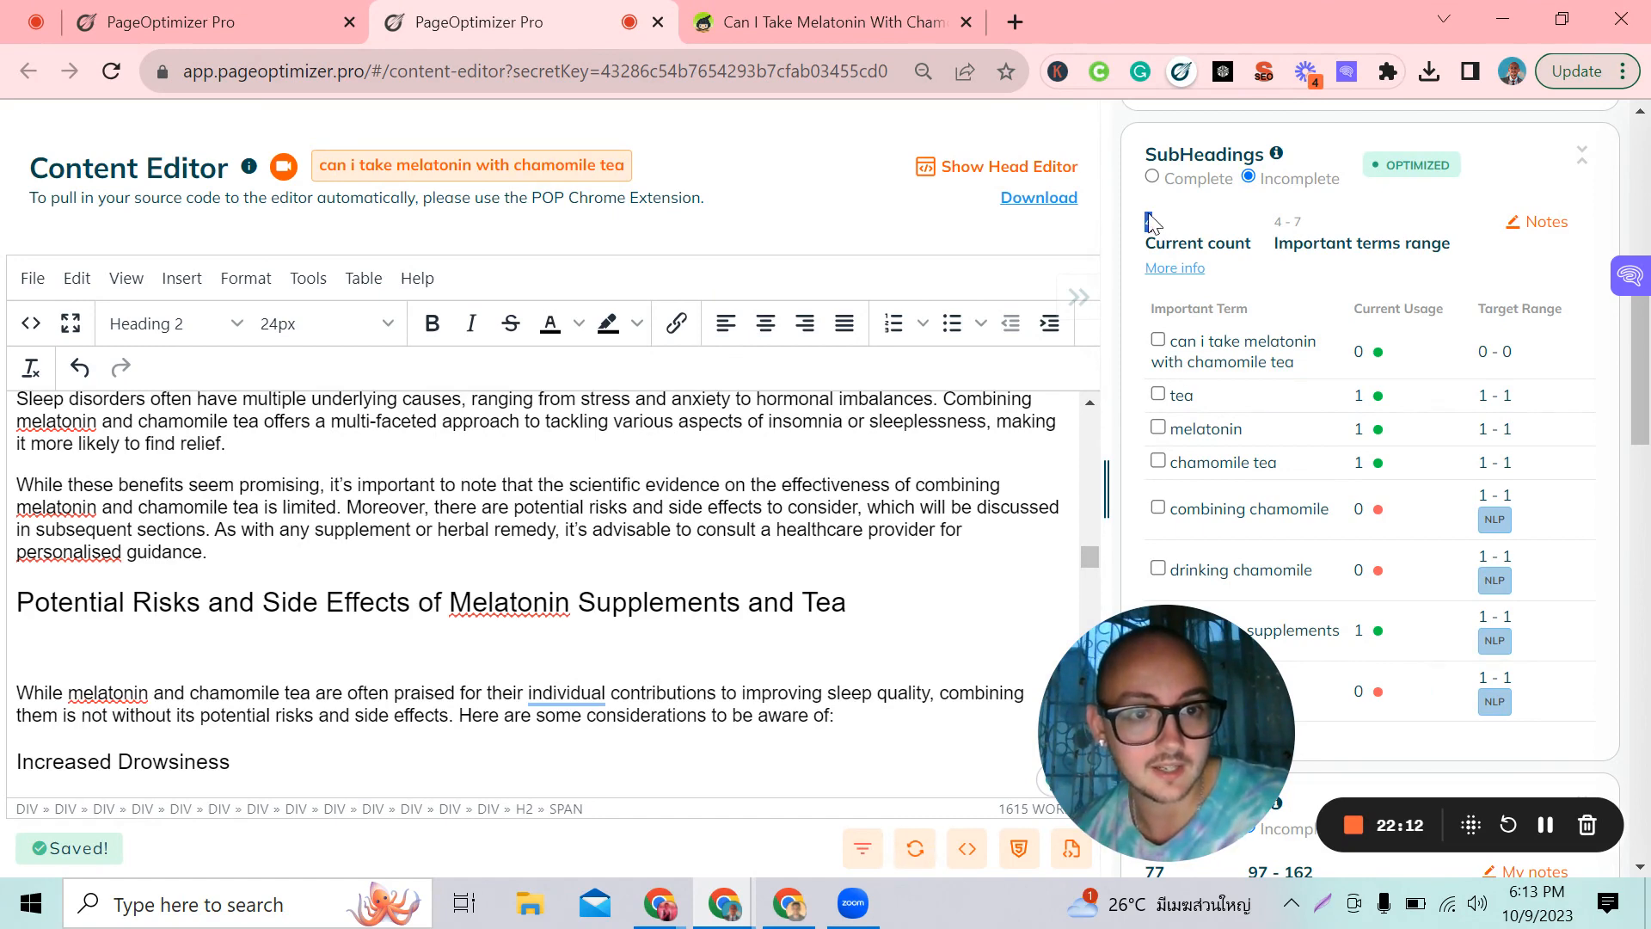
{"action": "left_click_drag", "start_coordinate": [1273, 223], "coordinate": [1311, 231]}
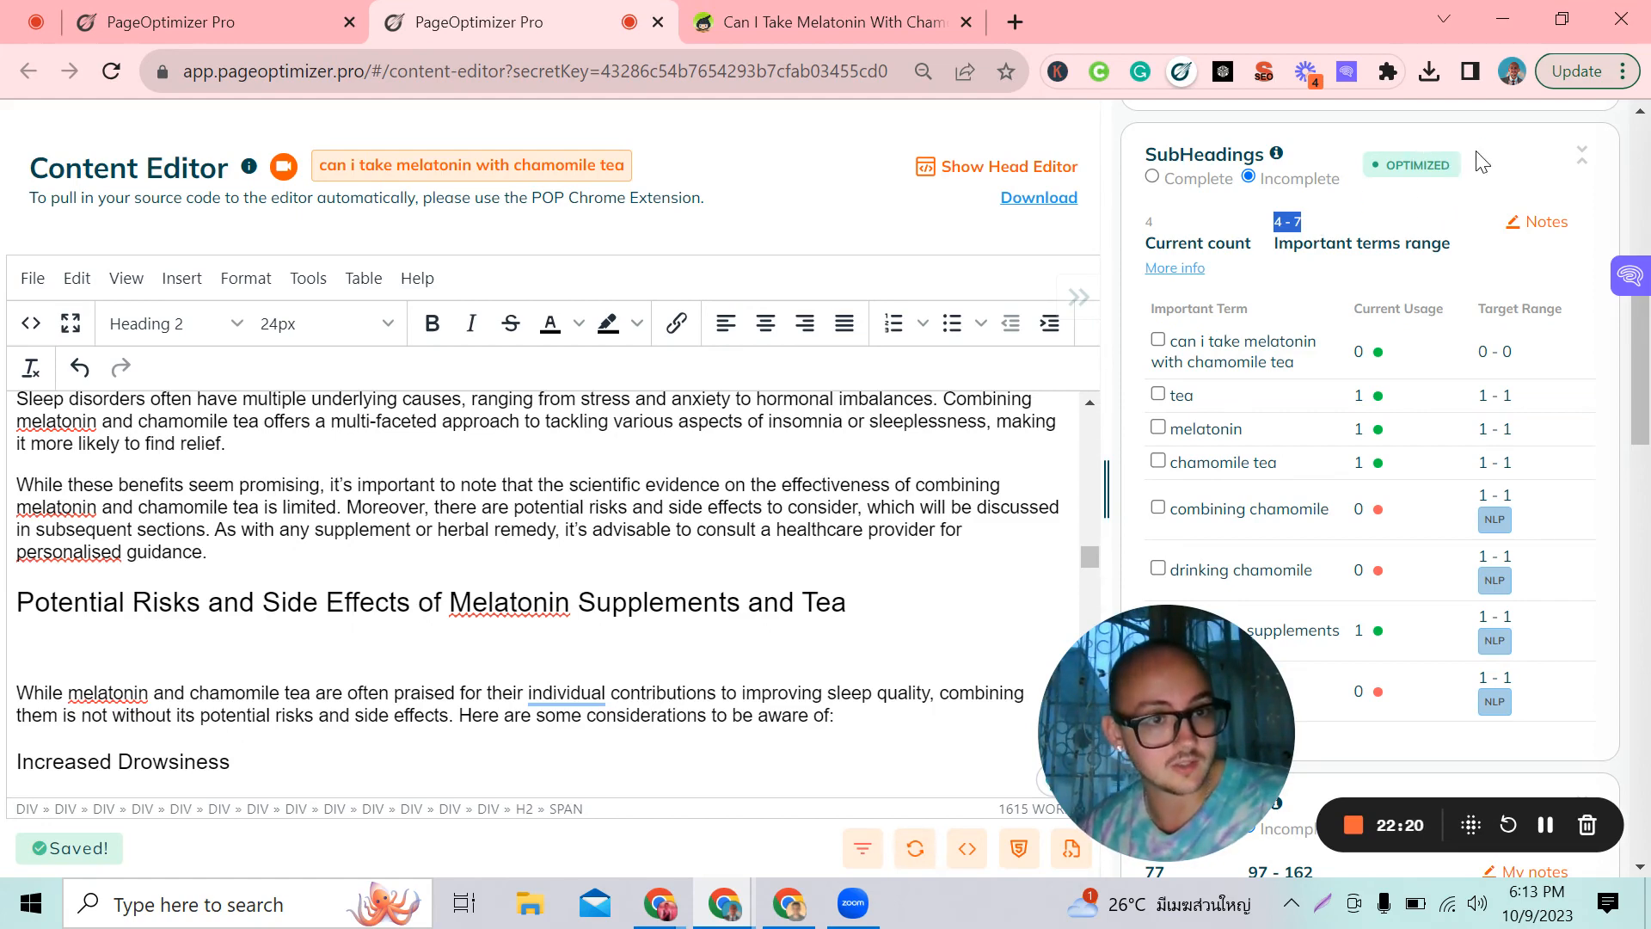
- Collapse the SubHeadings section and look through the important terms listed under Main Content
{"action": "left_click", "coordinate": [1587, 167]}
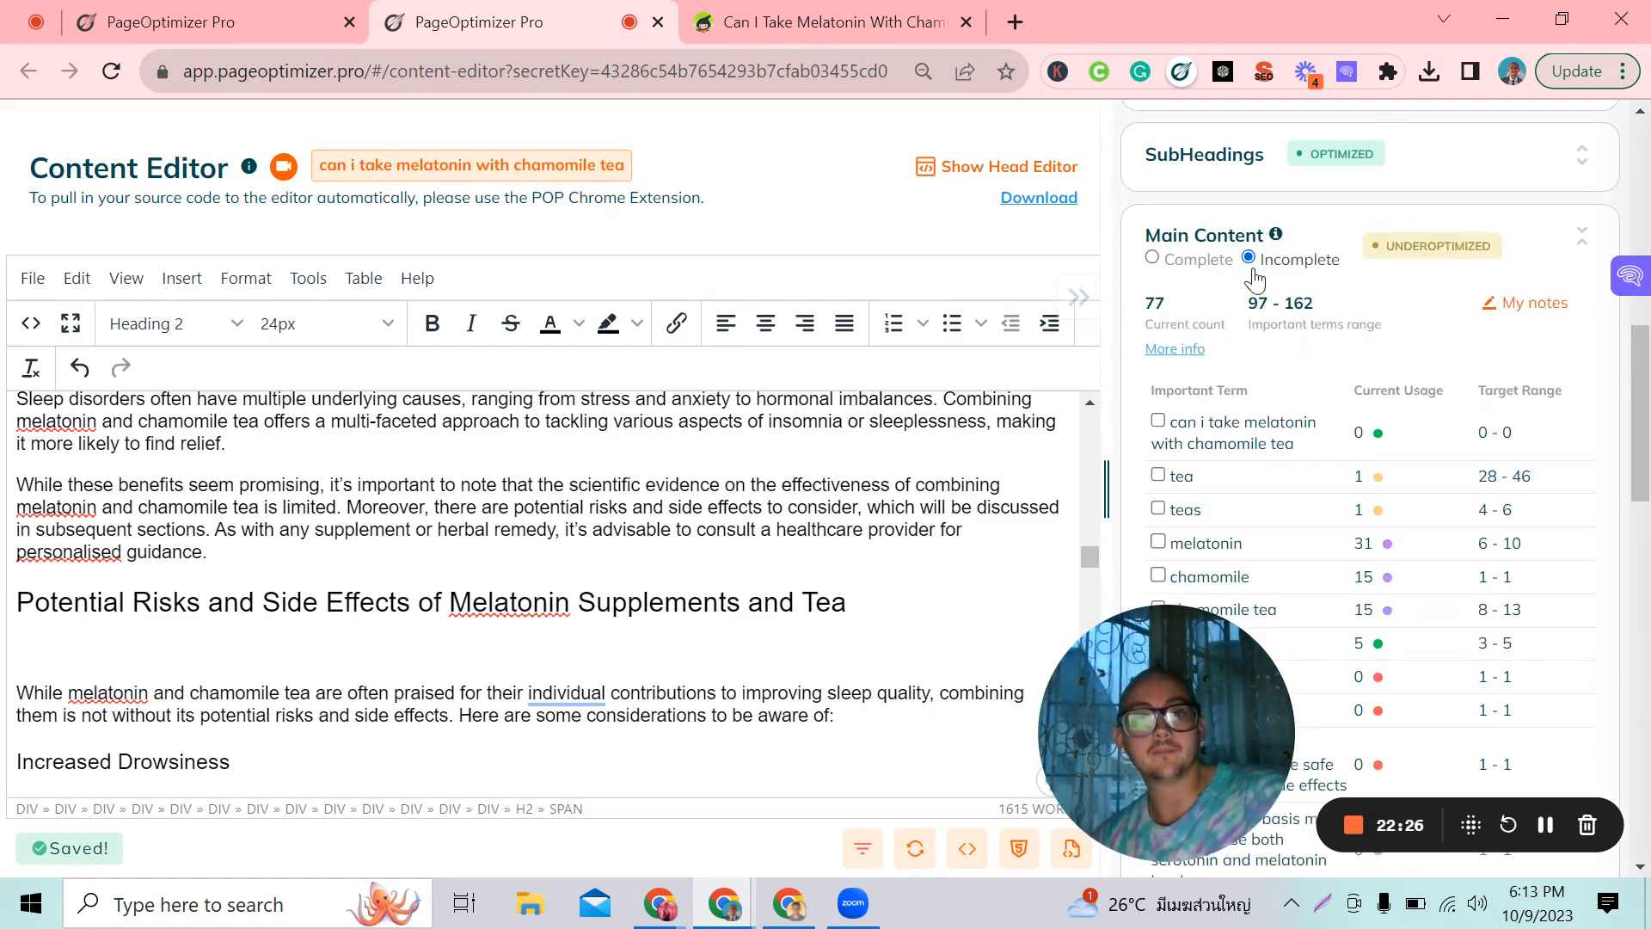
{"action": "scroll", "coordinate": [1256, 276], "scroll_direction": "down", "scroll_amount": 10}
{"action": "scroll", "coordinate": [1256, 275], "scroll_direction": "down", "scroll_amount": 4}
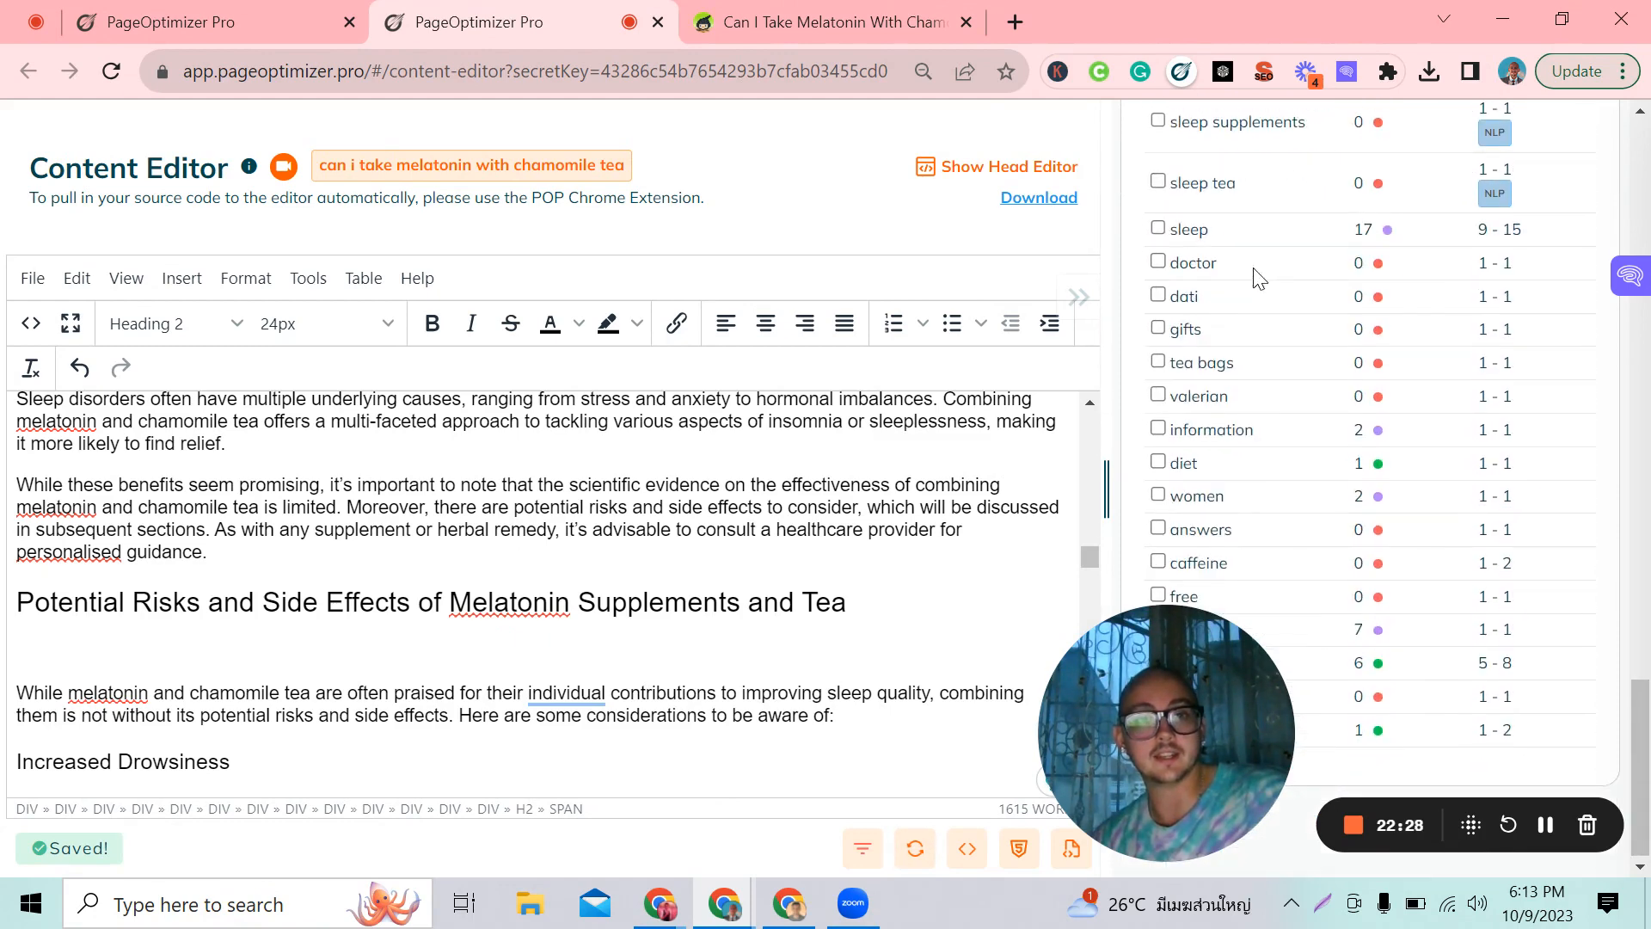
{"action": "scroll", "coordinate": [1239, 497], "scroll_direction": "up", "scroll_amount": 12}
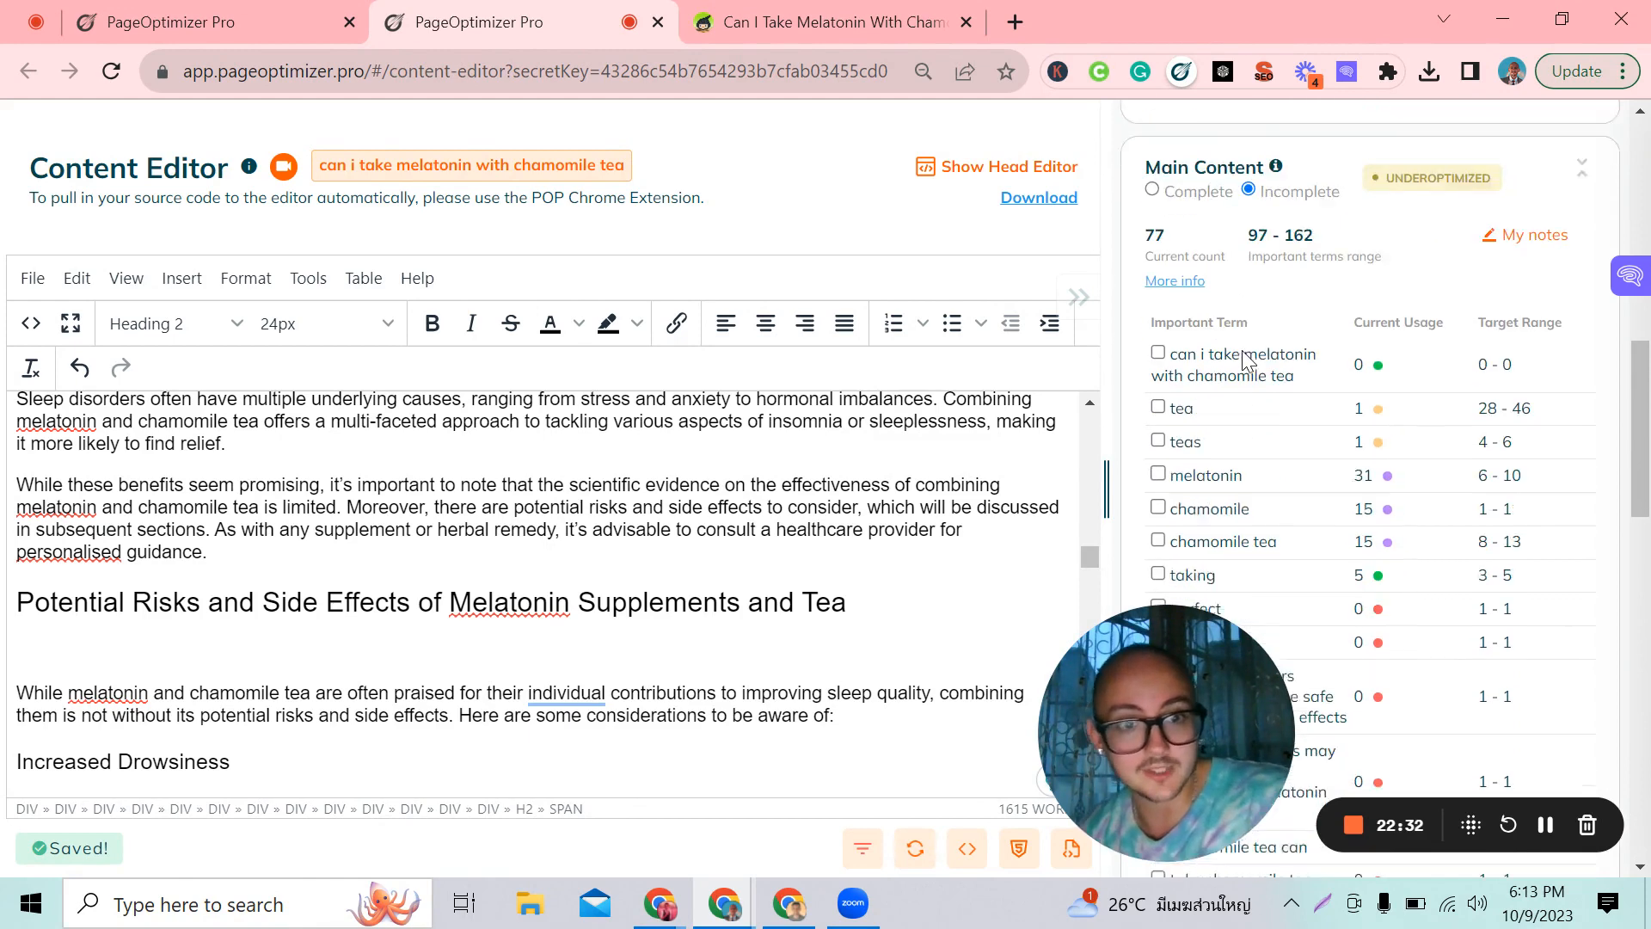
{"action": "scroll", "coordinate": [1245, 357], "scroll_direction": "down", "scroll_amount": 2}
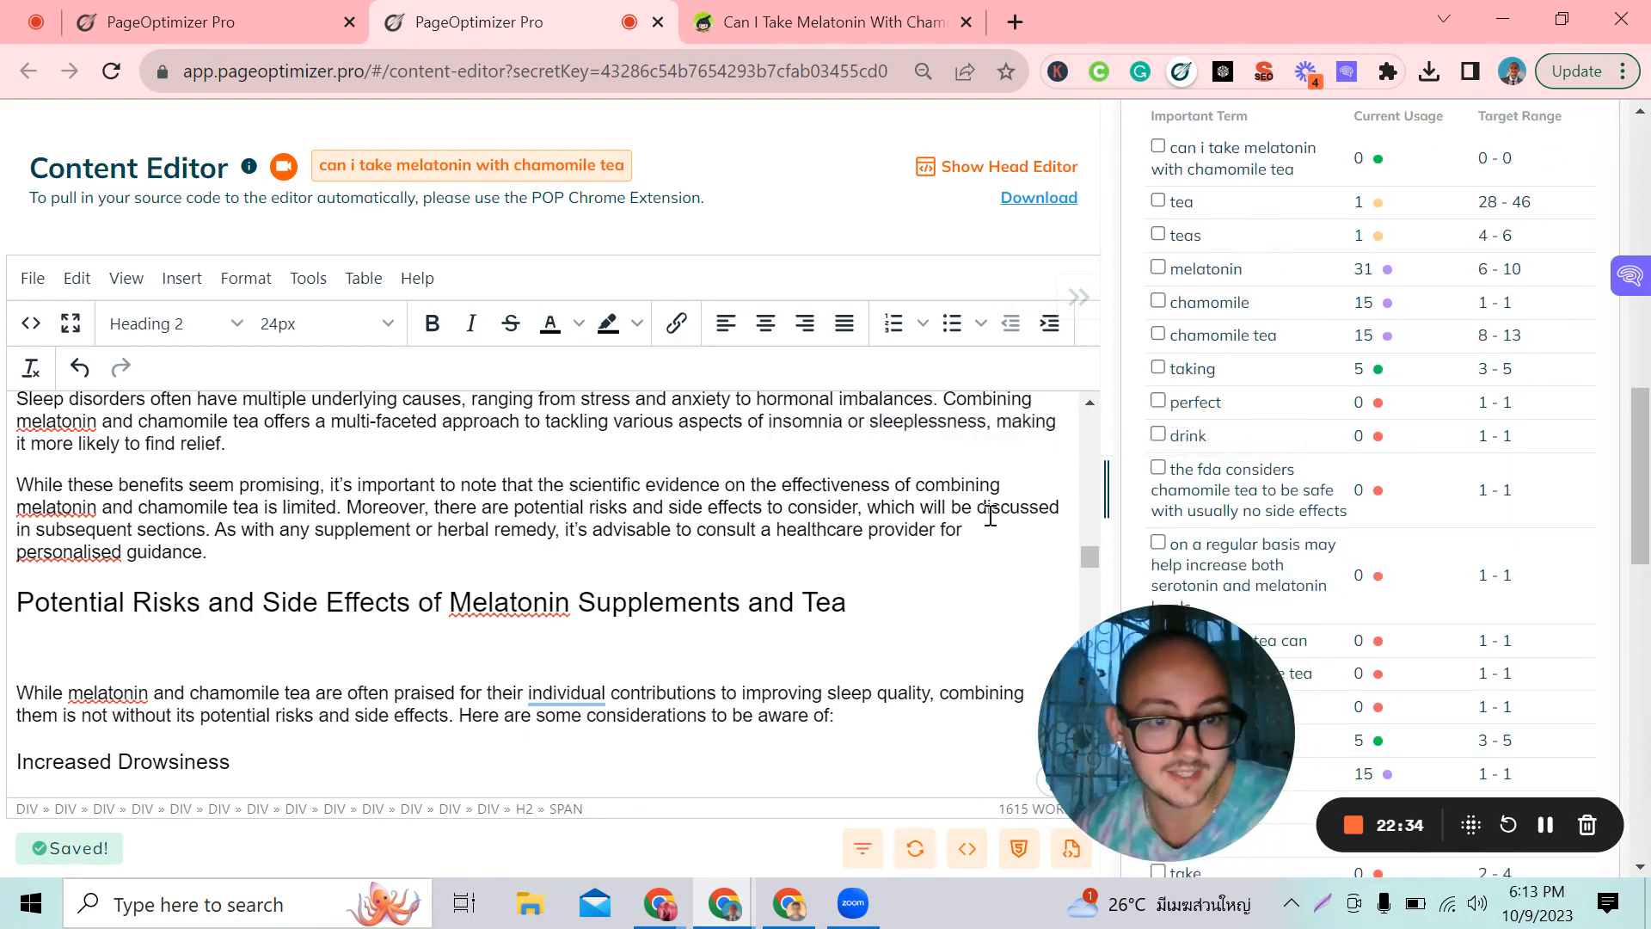
- Examine the Main Content phrases "the fda considers chamomile tea to be safe with usually no side effects" and "can i take melatonin with chamomile tea"
{"action": "left_click_drag", "start_coordinate": [1168, 469], "coordinate": [1350, 505]}
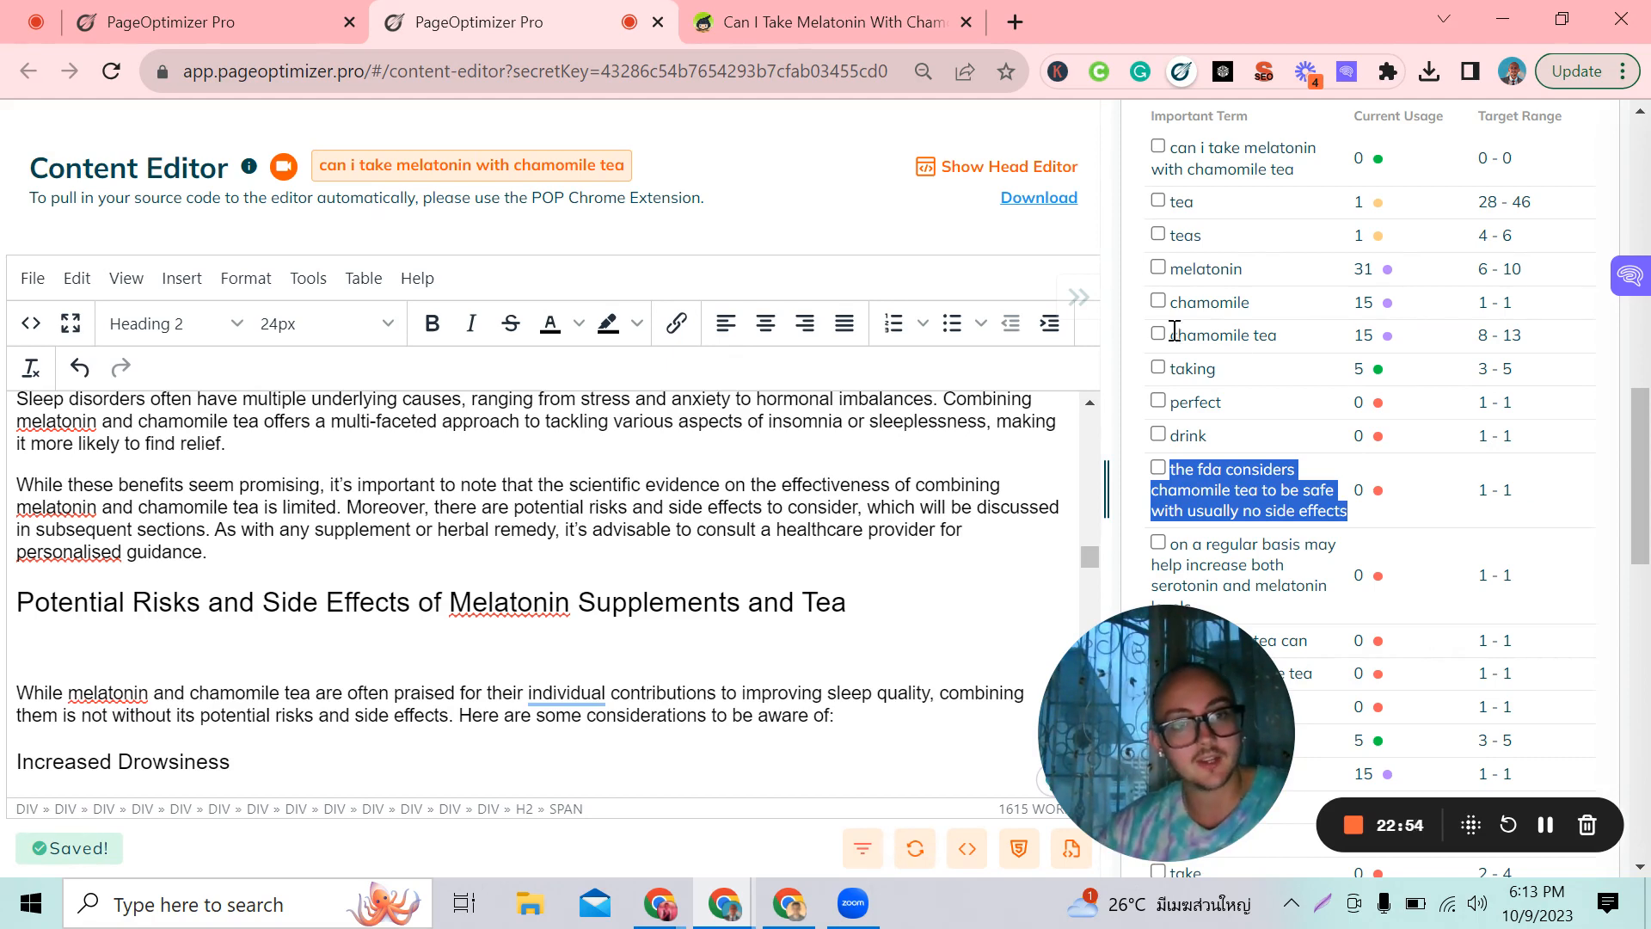
{"action": "left_click_drag", "start_coordinate": [1168, 148], "coordinate": [1304, 189]}
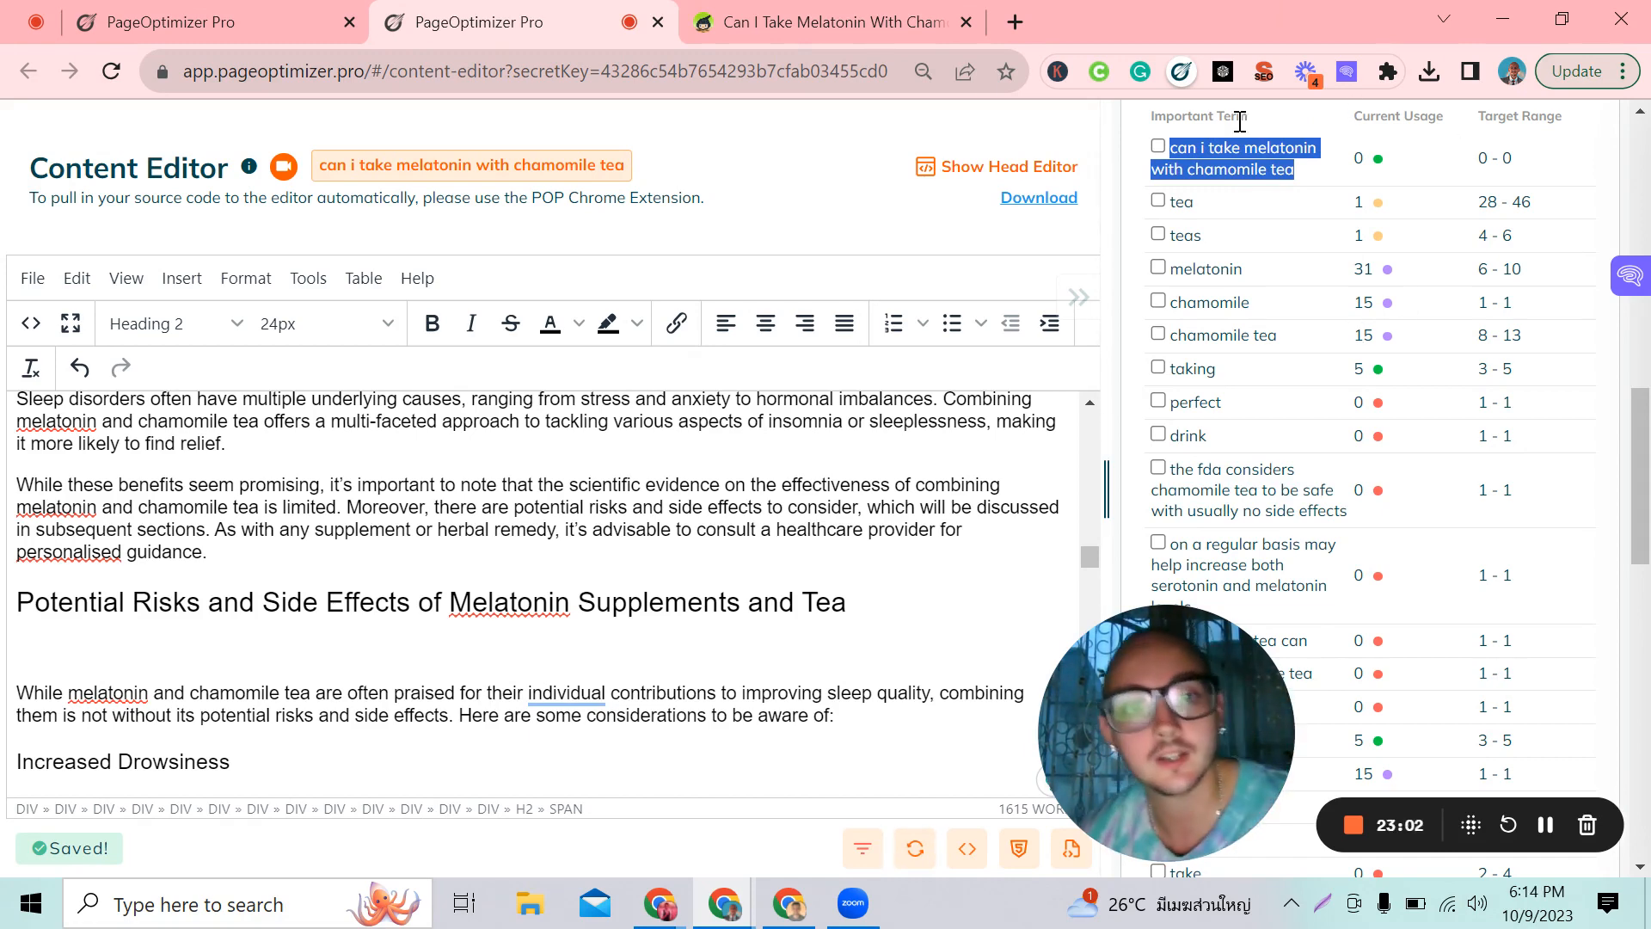
{"action": "left_click", "coordinate": [1235, 219]}
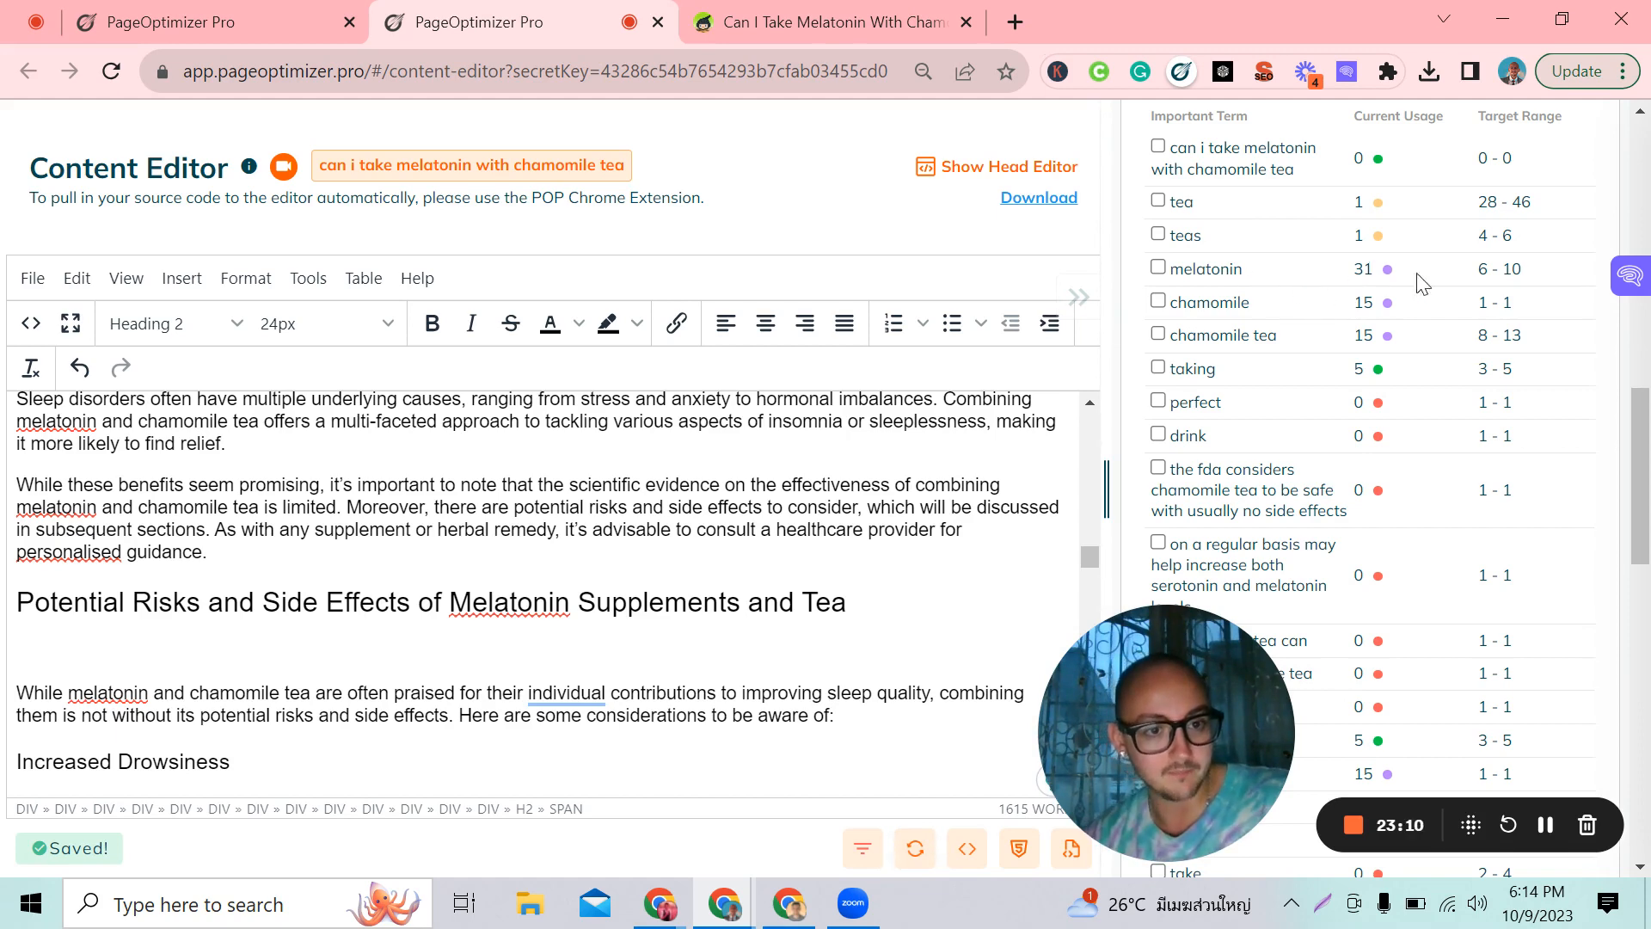
{"action": "scroll", "coordinate": [1290, 441], "scroll_direction": "down", "scroll_amount": 8}
{"action": "scroll", "coordinate": [1287, 445], "scroll_direction": "up", "scroll_amount": 15}
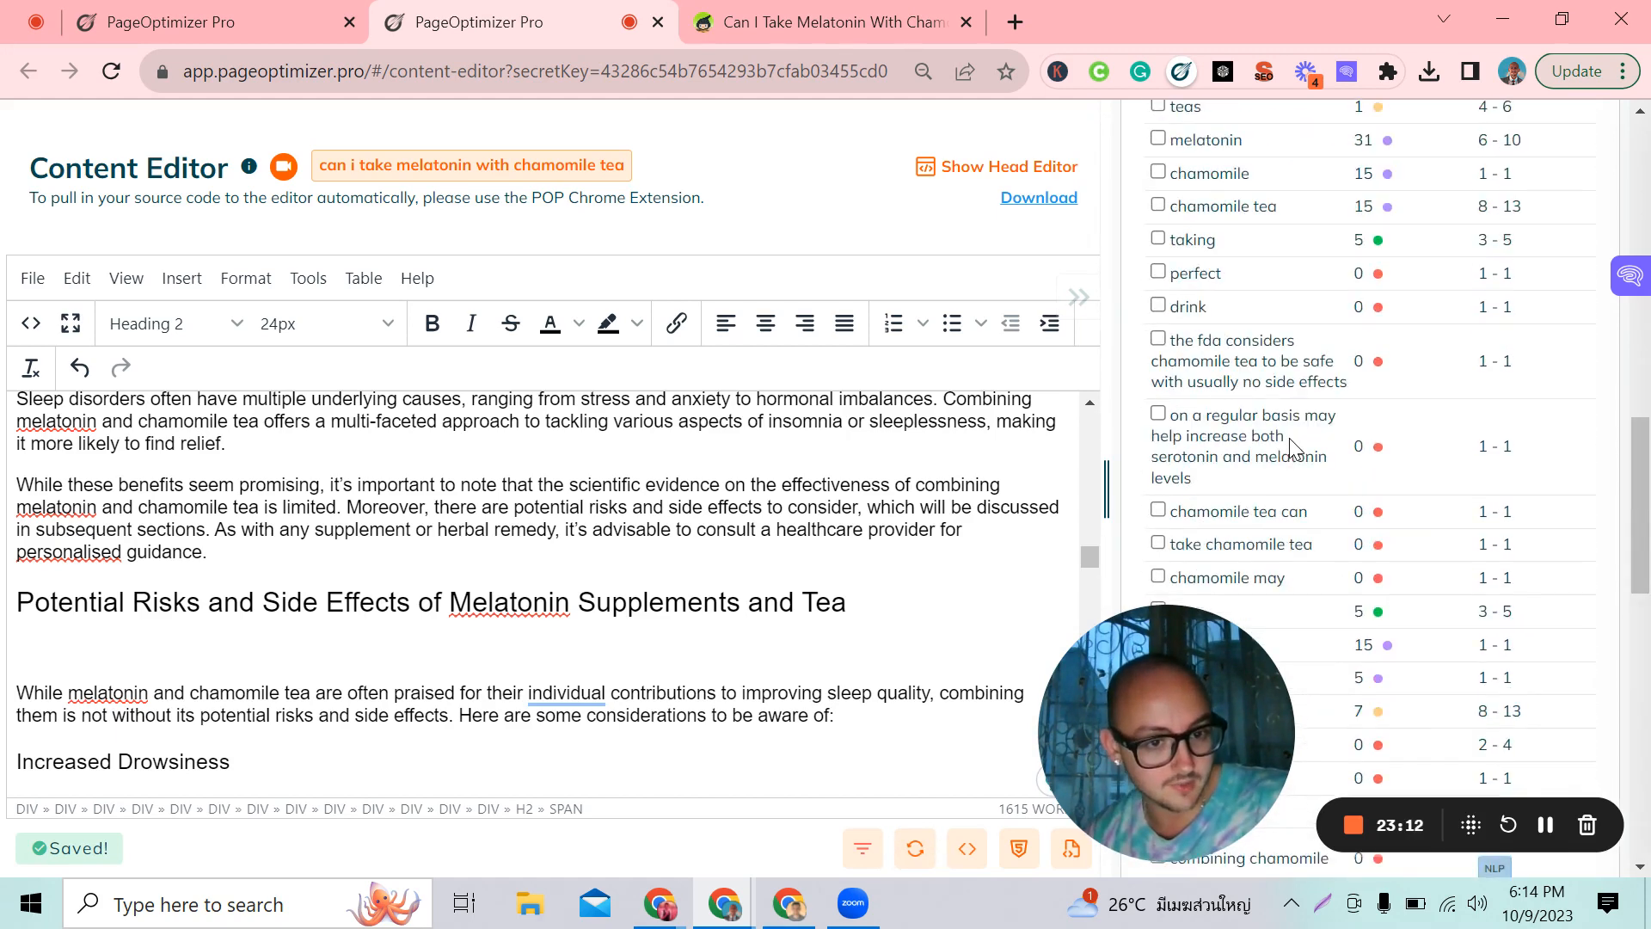
- Look back over the Main Content terms, the overall optimization score, the word count and the section ratings
{"action": "scroll", "coordinate": [1417, 568], "scroll_direction": "down", "scroll_amount": 5}
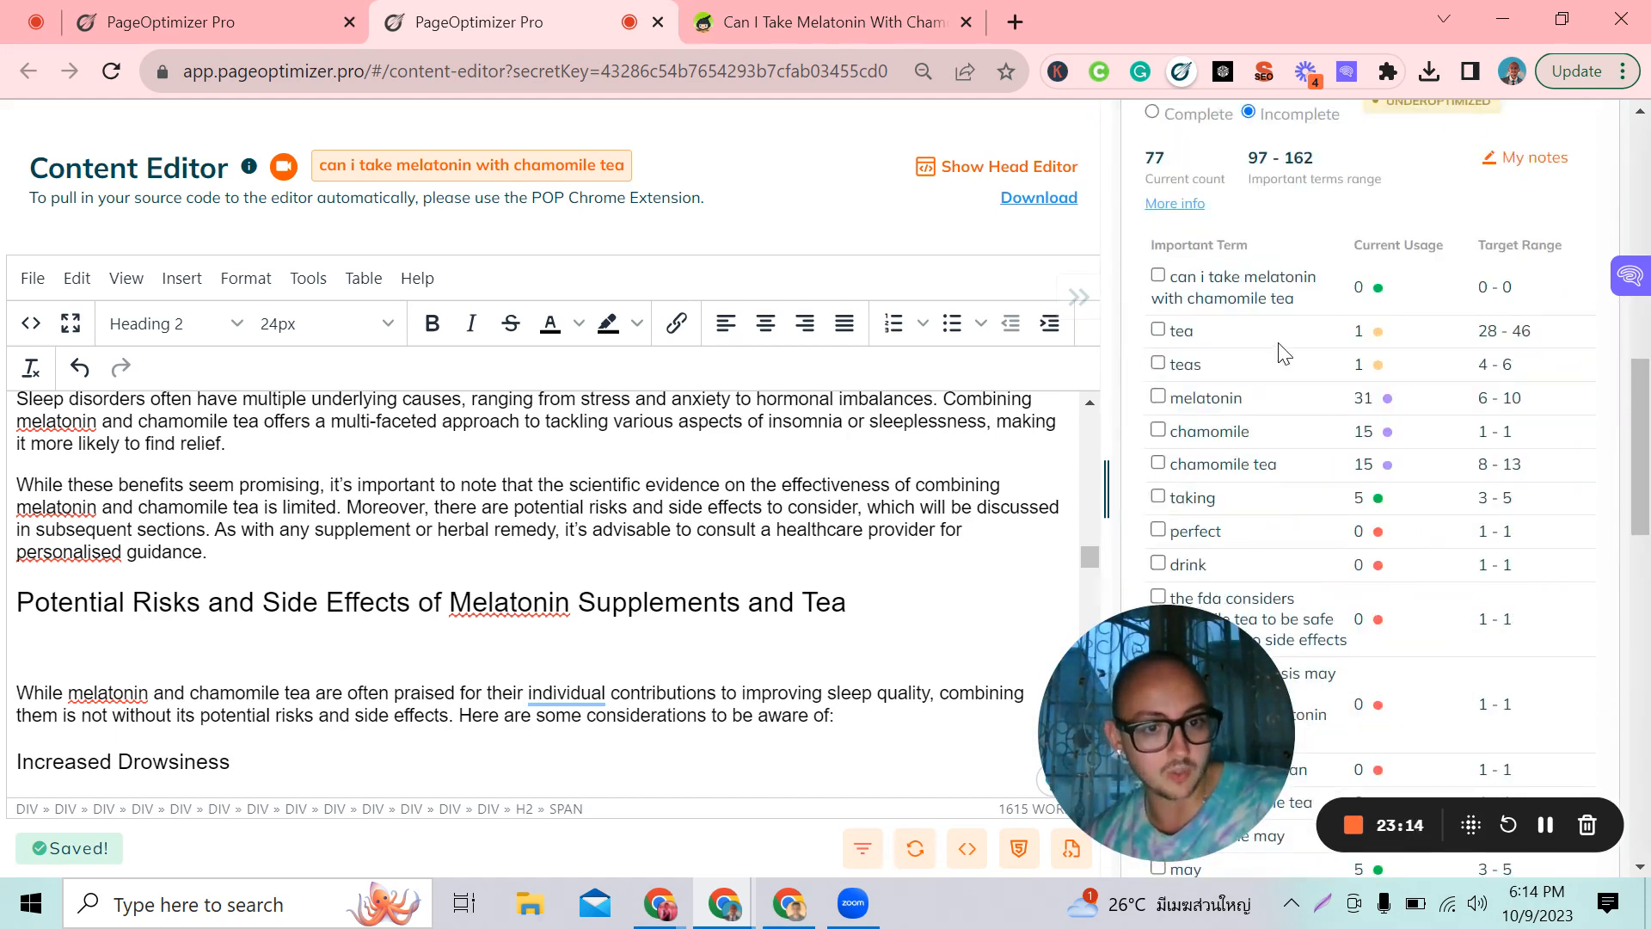
{"action": "scroll", "coordinate": [1277, 353], "scroll_direction": "up", "scroll_amount": 2}
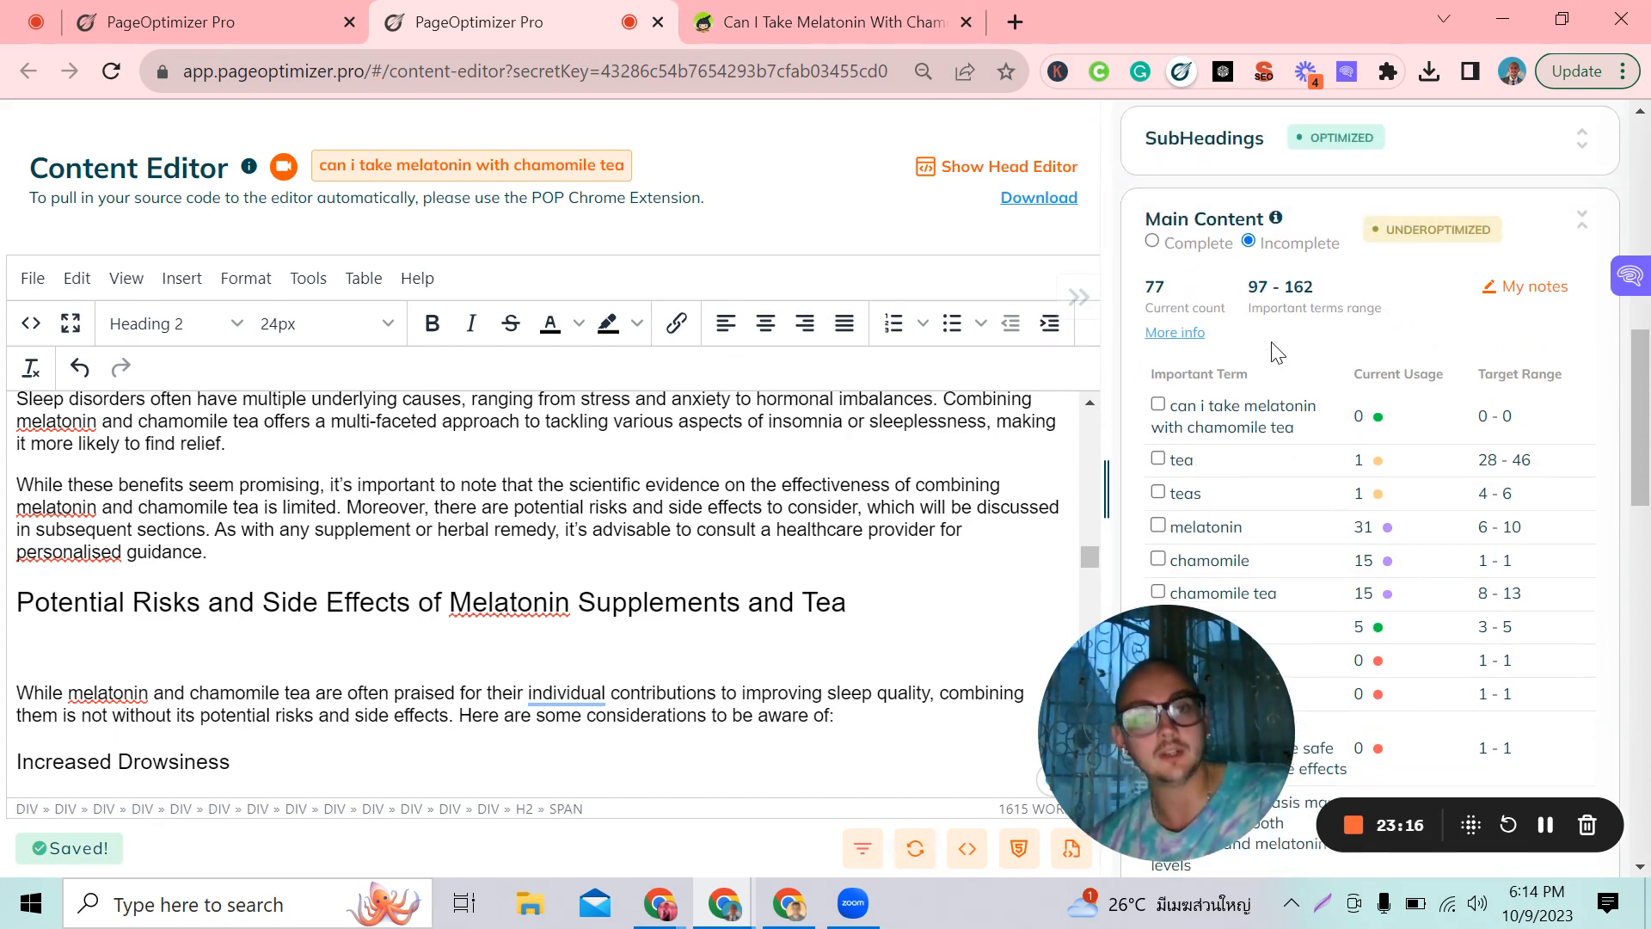
{"action": "scroll", "coordinate": [1275, 351], "scroll_direction": "up", "scroll_amount": 10}
{"action": "scroll", "coordinate": [1308, 339], "scroll_direction": "down", "scroll_amount": 3}
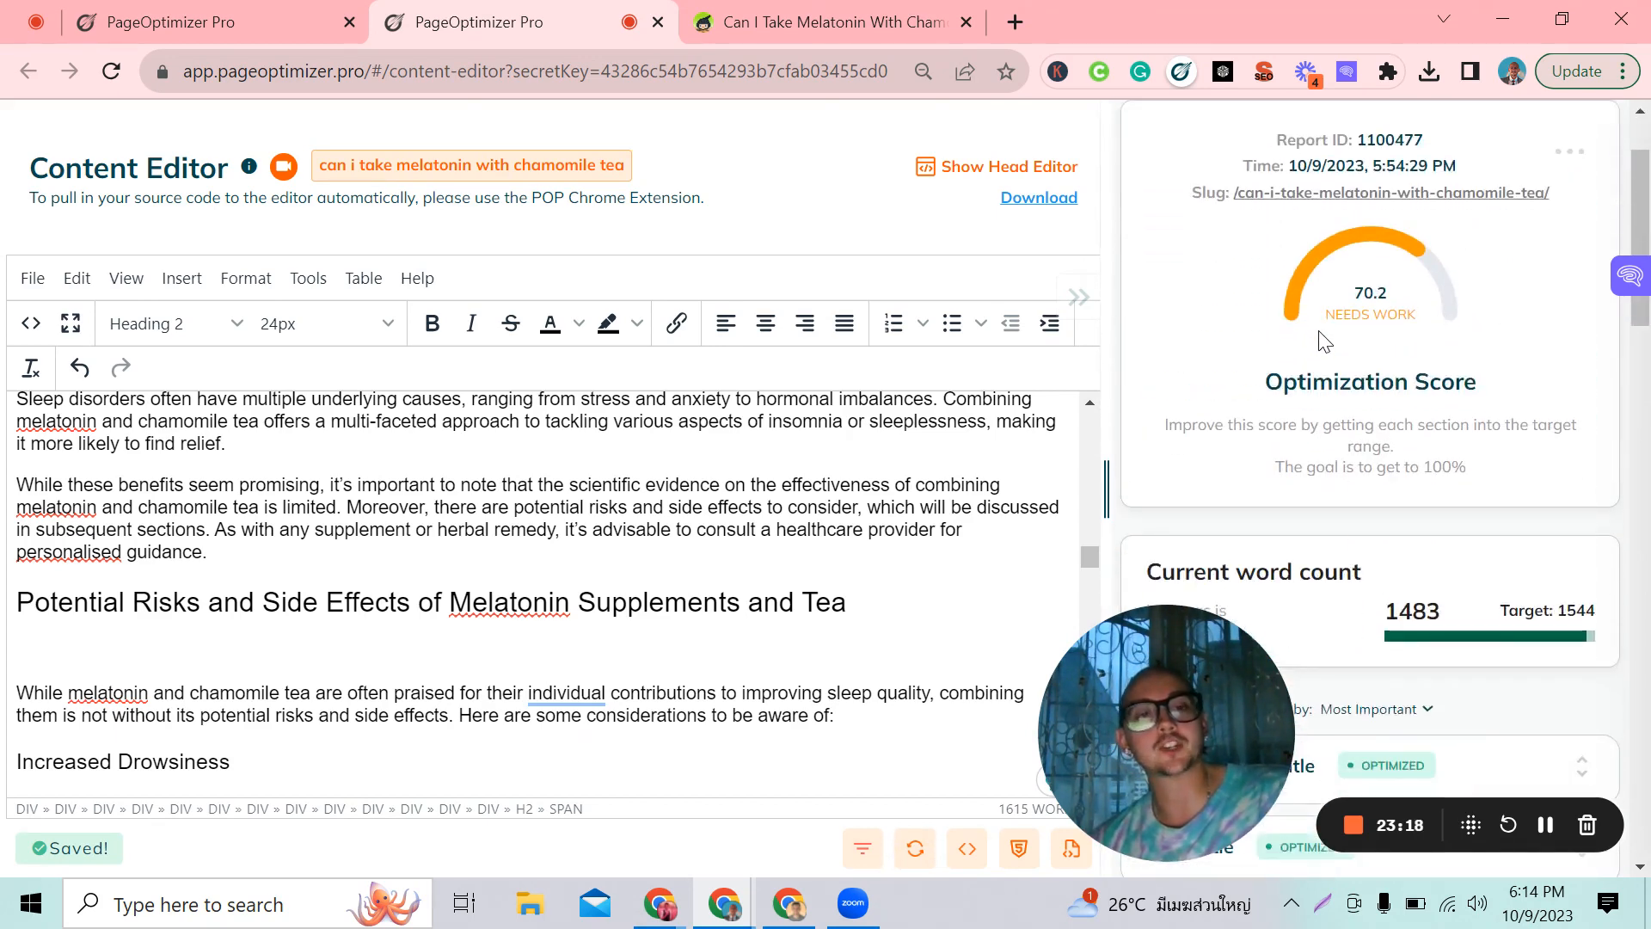
{"action": "scroll", "coordinate": [1312, 336], "scroll_direction": "down", "scroll_amount": 3}
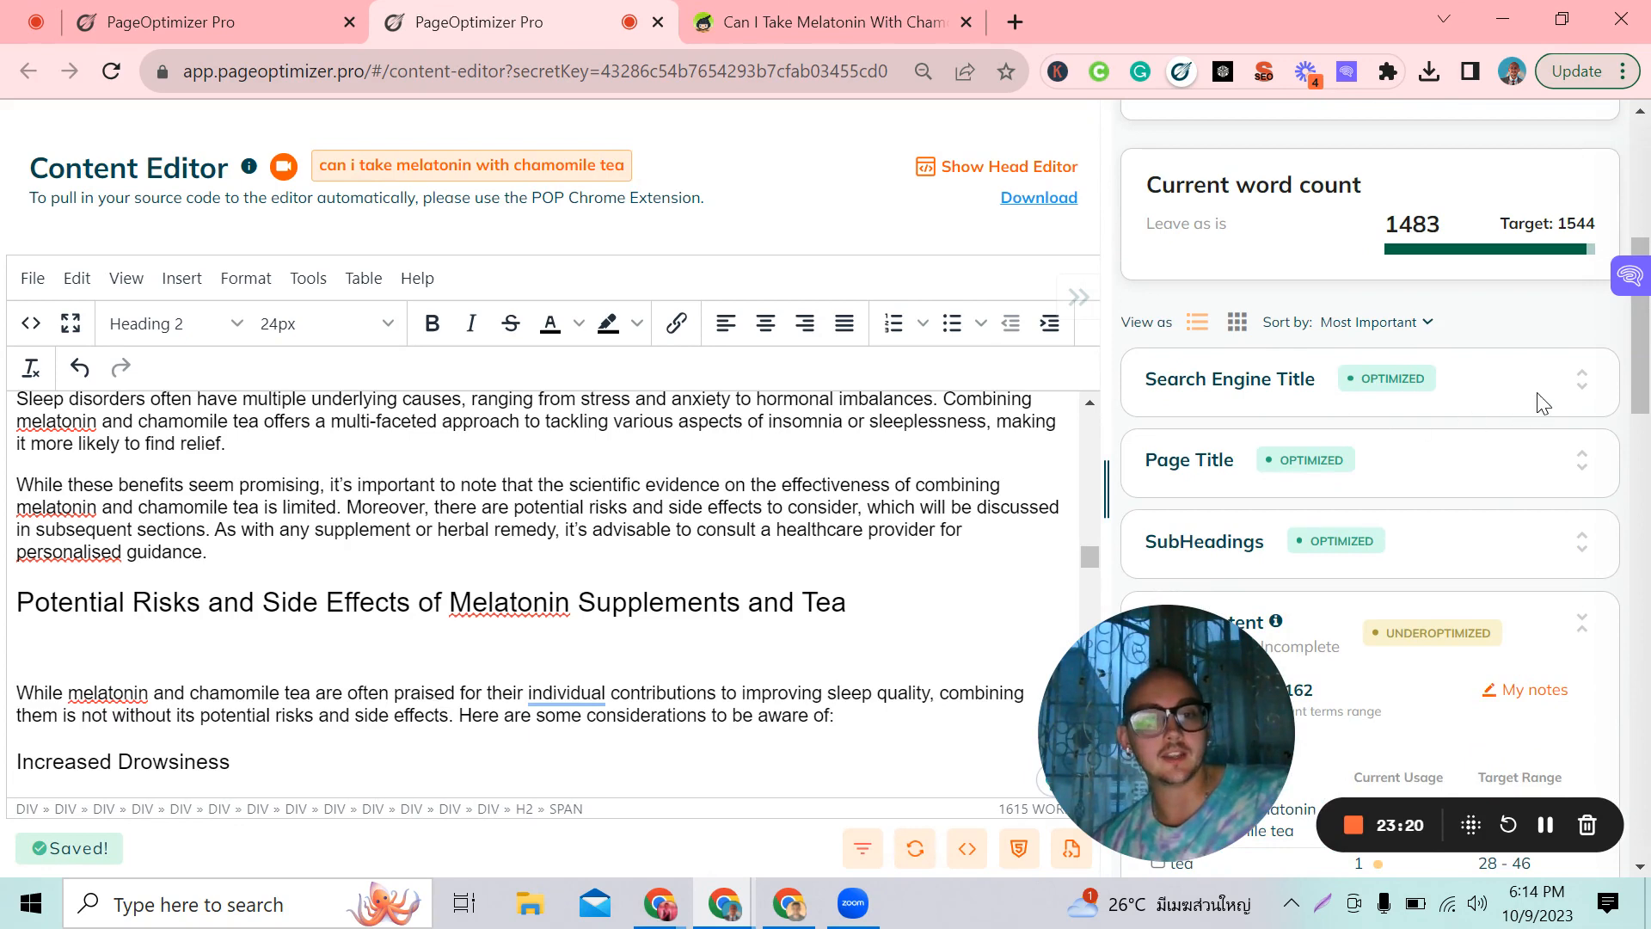
- Expand the Search Engine Title section and examine its must-use term "can i take melatonin with chamomile tea"
{"action": "left_click", "coordinate": [1587, 382]}
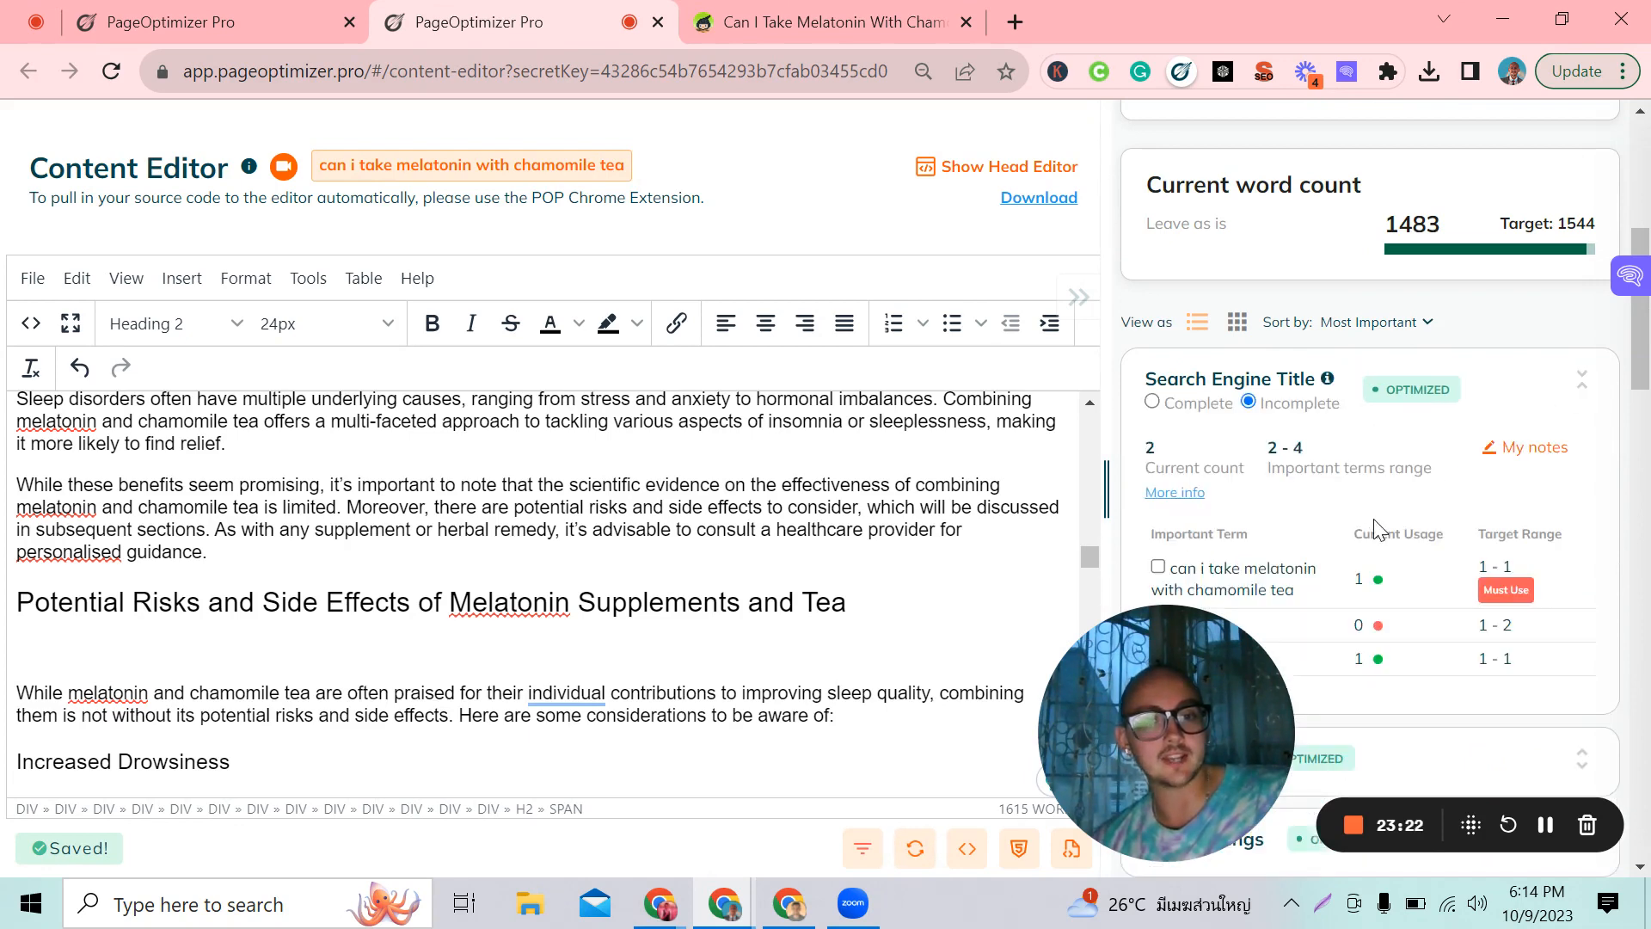
{"action": "scroll", "coordinate": [1324, 484], "scroll_direction": "down", "scroll_amount": 1}
{"action": "left_click_drag", "start_coordinate": [1307, 467], "coordinate": [1182, 439]}
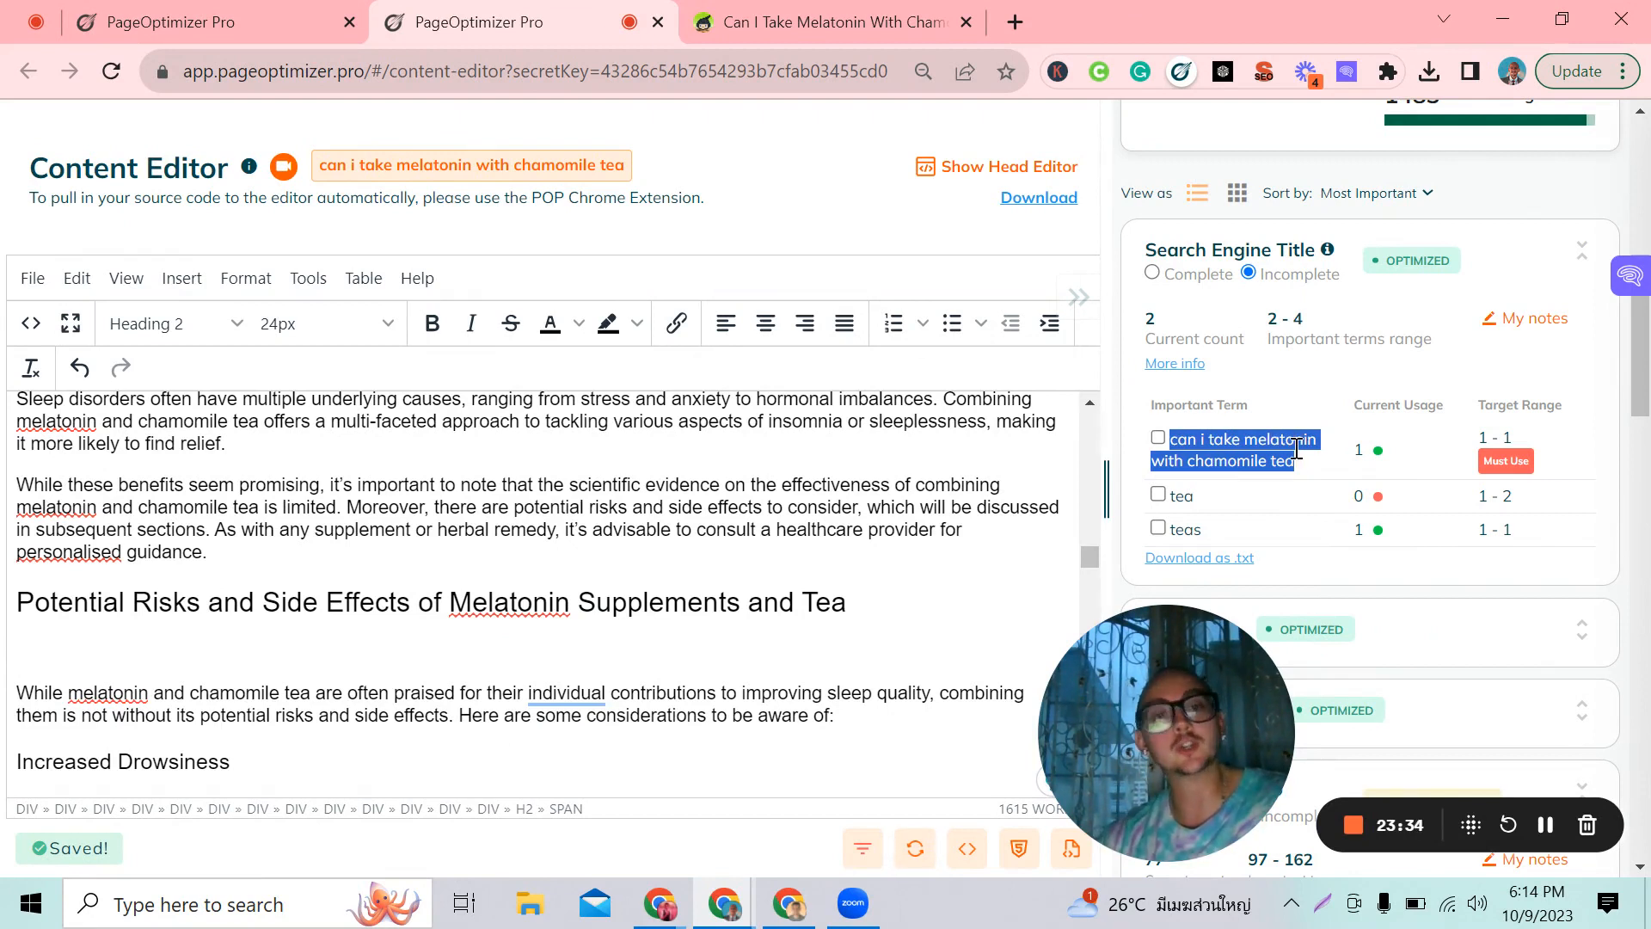
{"action": "left_click", "coordinate": [1329, 475]}
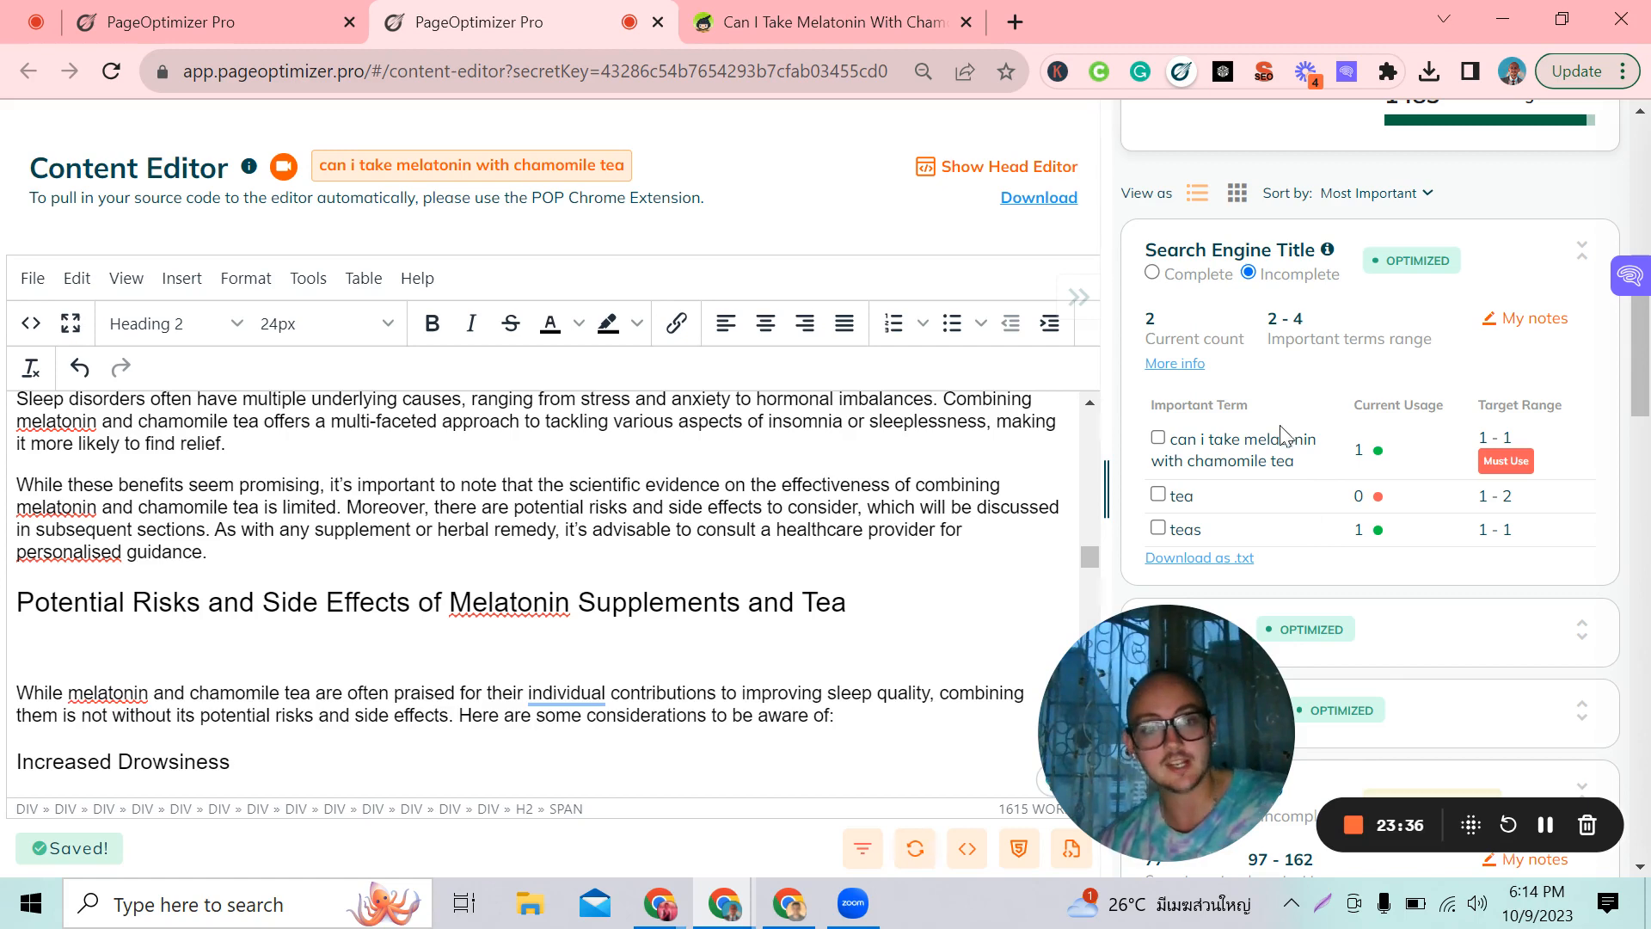
{"action": "scroll", "coordinate": [1272, 323], "scroll_direction": "up", "scroll_amount": 2}
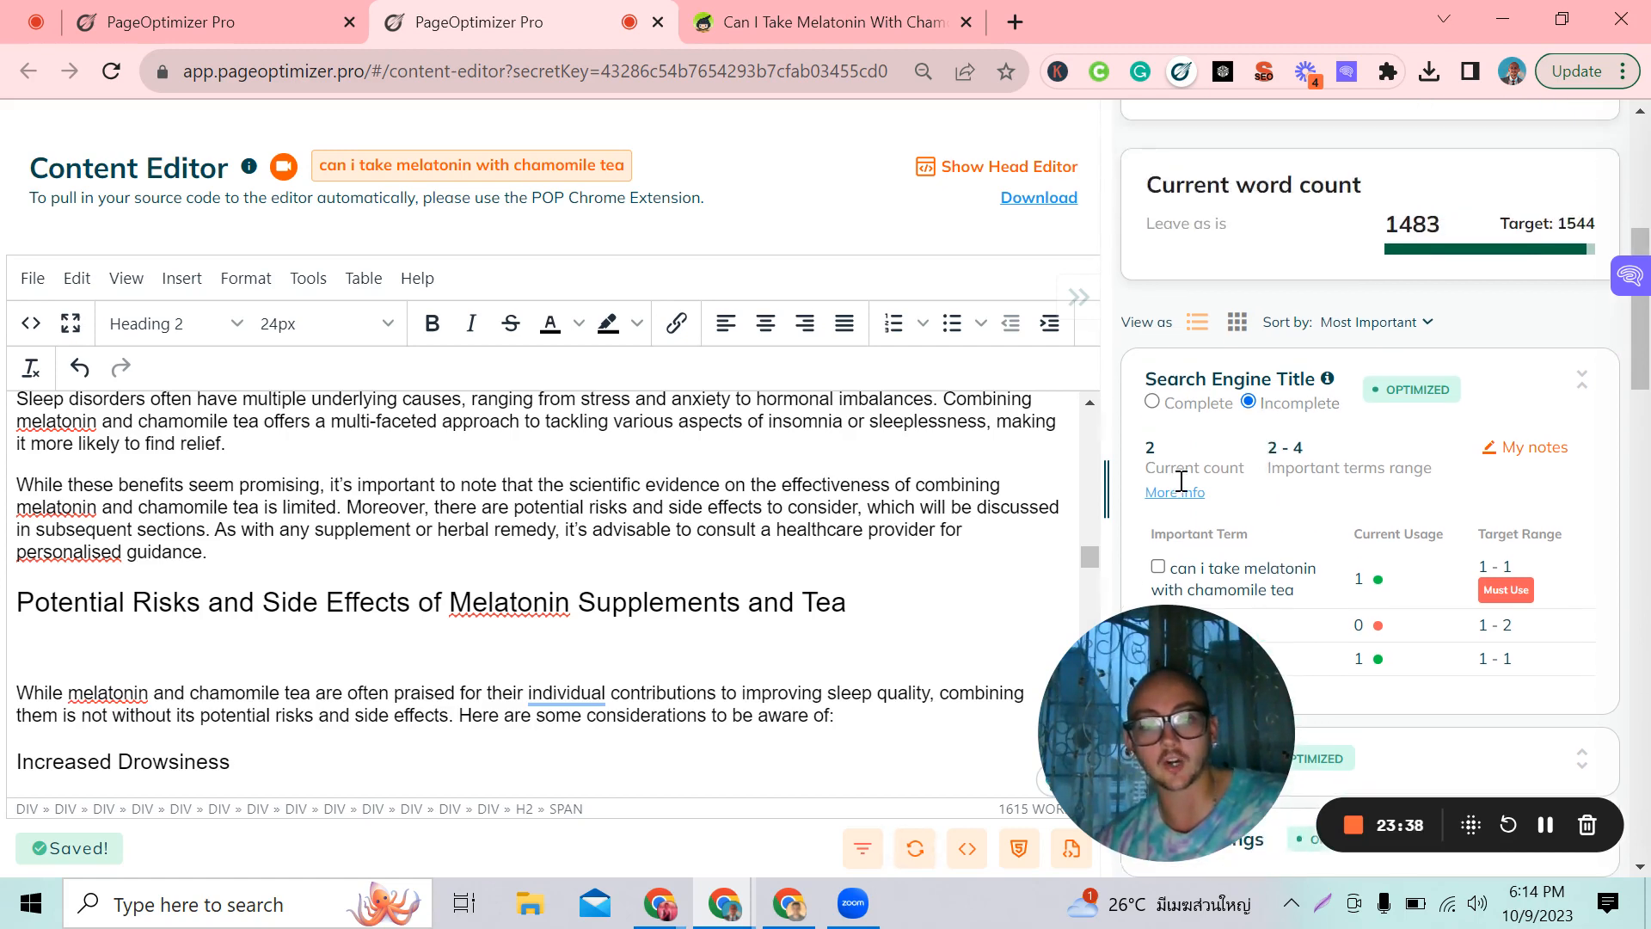
- Look through the full list of Main Content important terms and return to the overall optimization score
{"action": "scroll", "coordinate": [1383, 372], "scroll_direction": "down", "scroll_amount": 15}
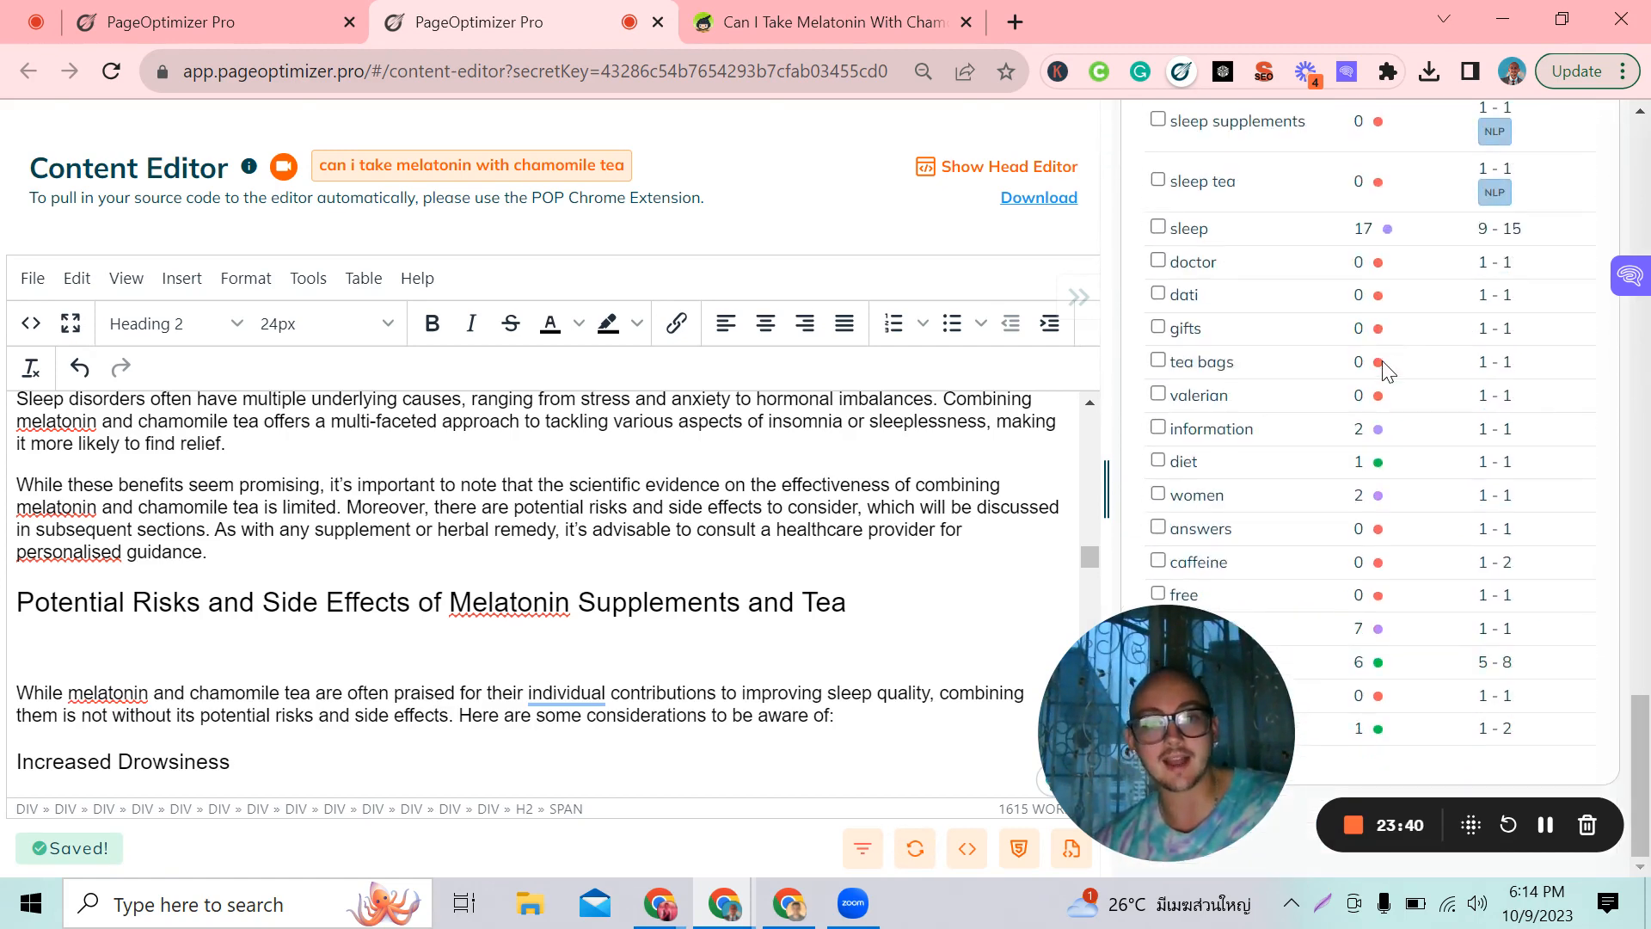
{"action": "scroll", "coordinate": [1370, 383], "scroll_direction": "up", "scroll_amount": 15}
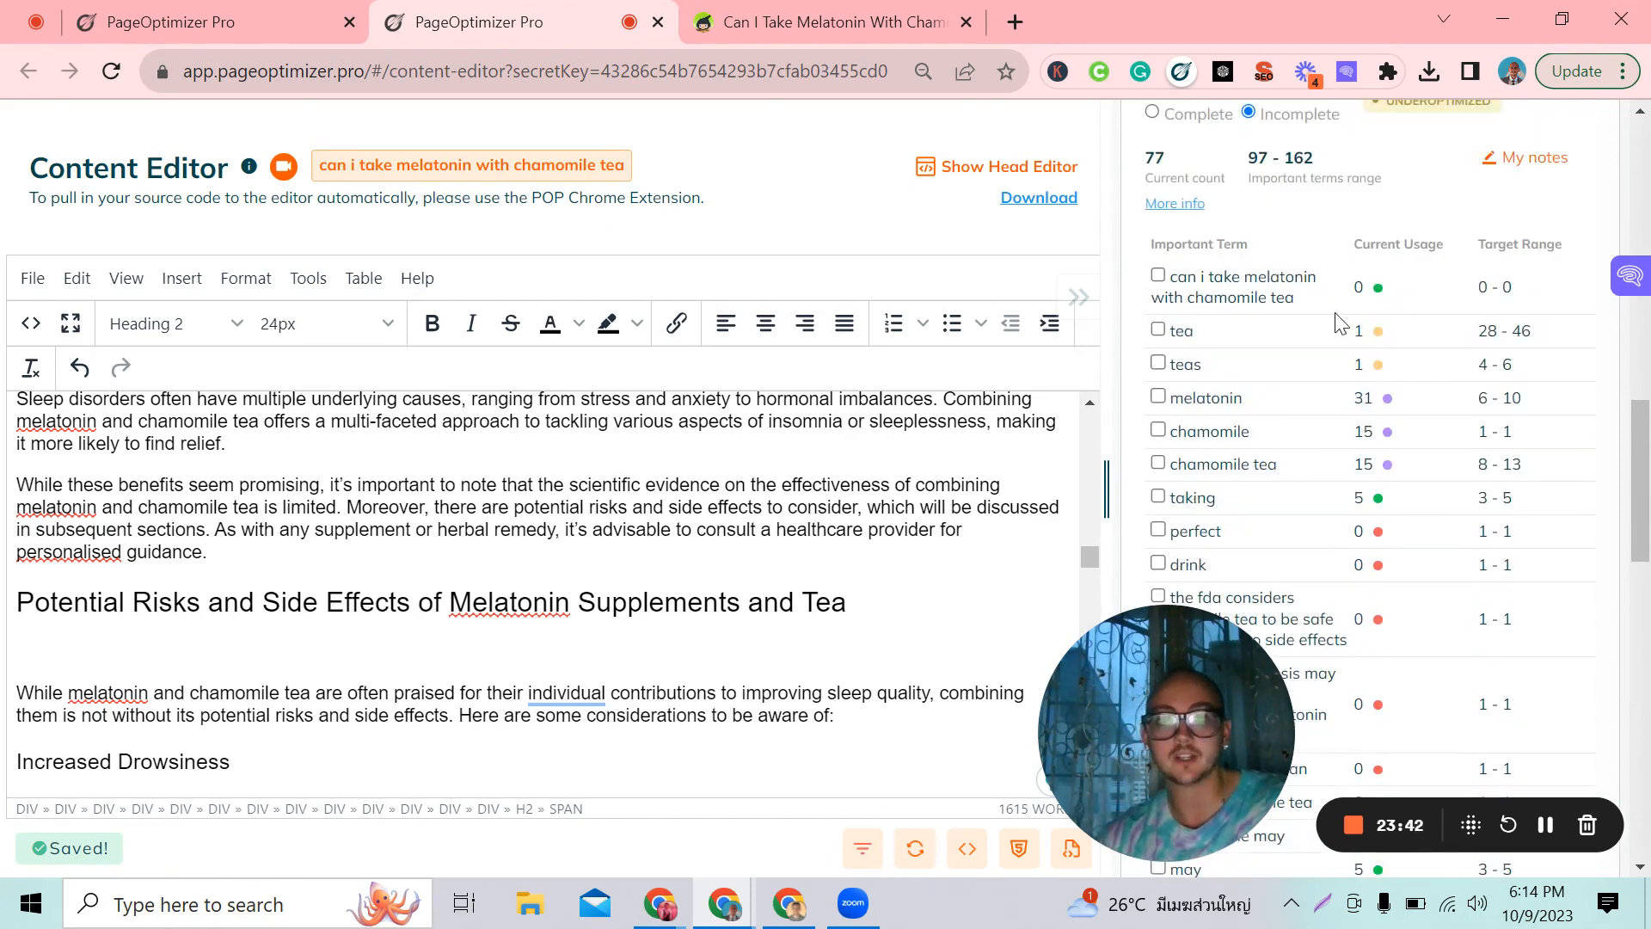
{"action": "scroll", "coordinate": [1367, 361], "scroll_direction": "down", "scroll_amount": 10}
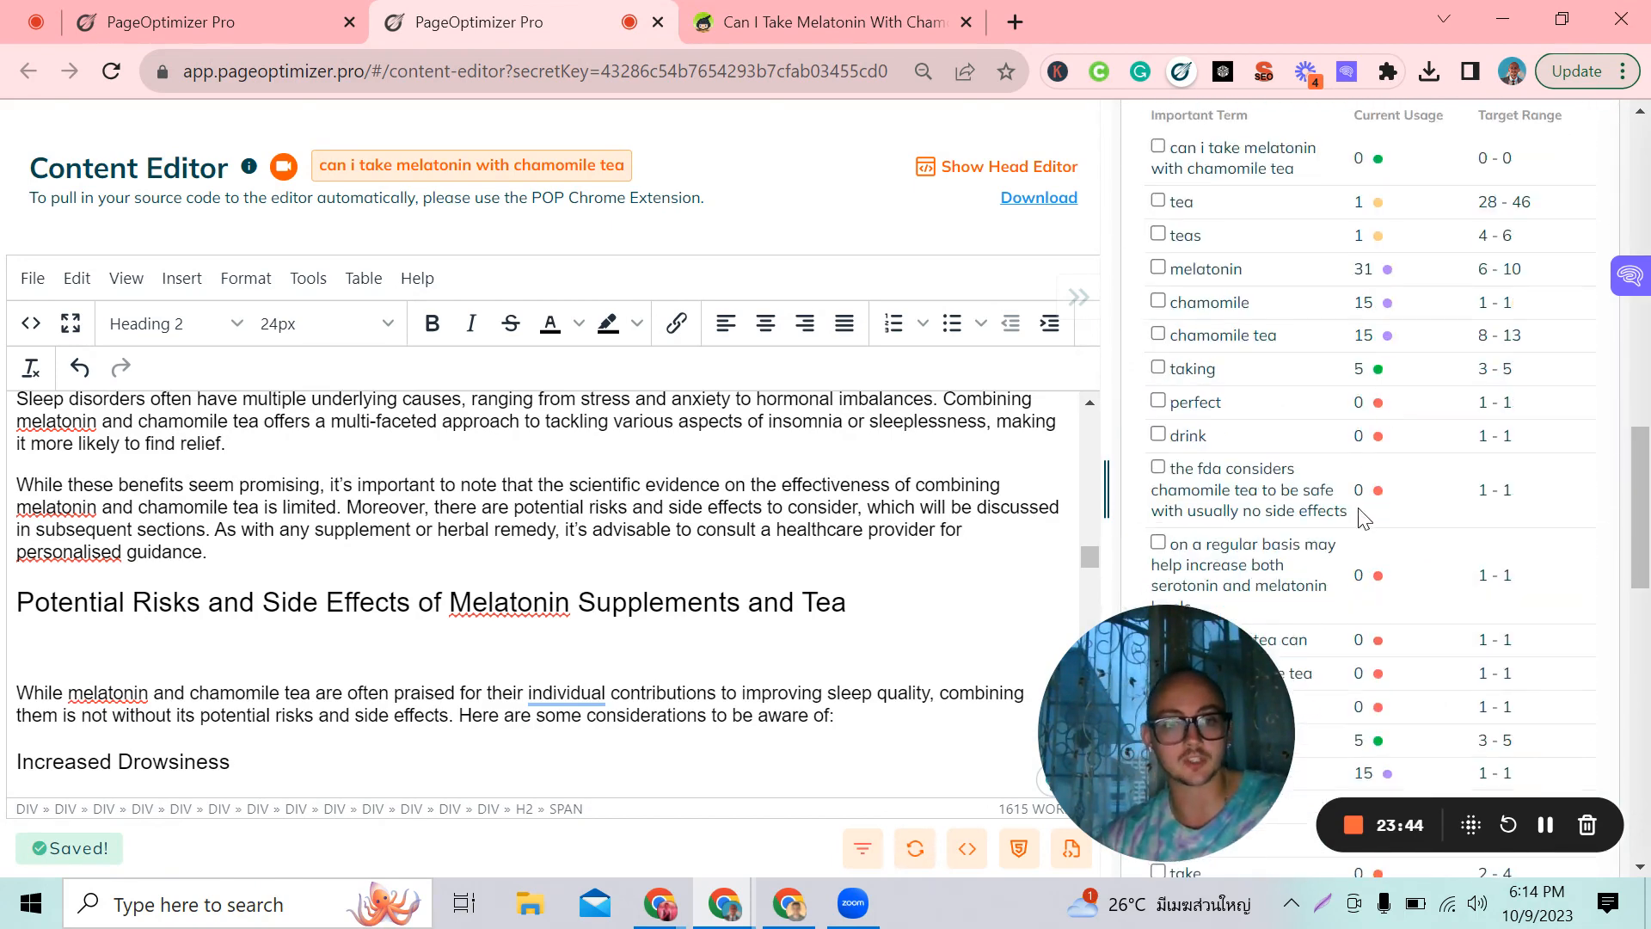
{"action": "scroll", "coordinate": [1361, 509], "scroll_direction": "up", "scroll_amount": 12}
{"action": "scroll", "coordinate": [1363, 514], "scroll_direction": "down", "scroll_amount": 2}
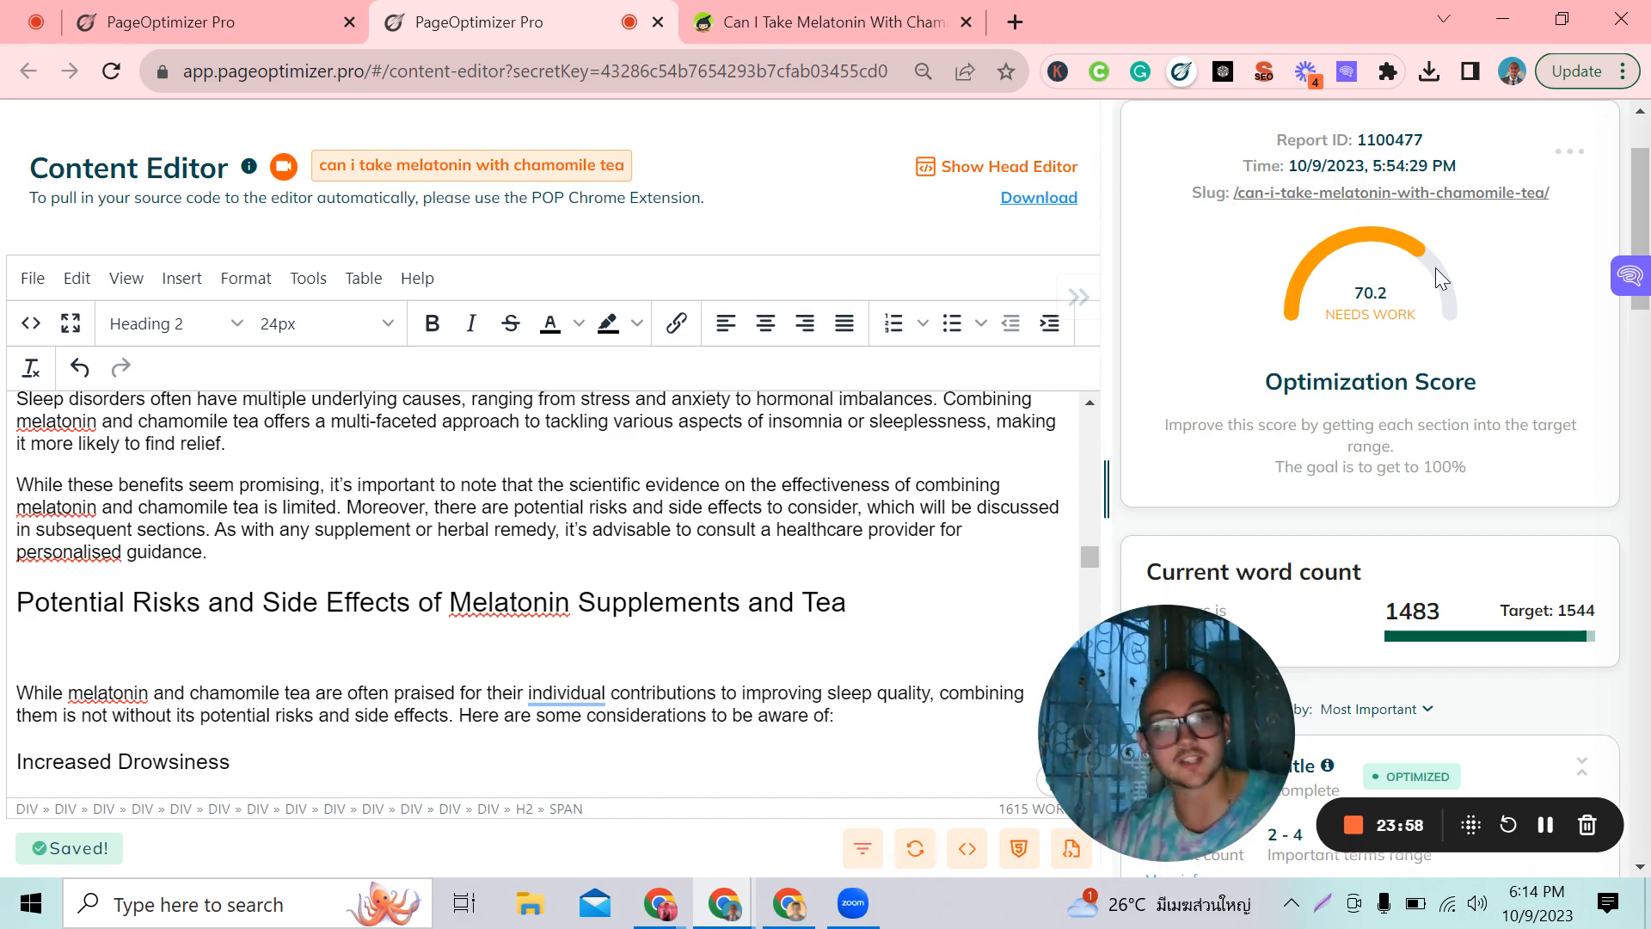
- Compare the ratings of the Search Engine Title, Page Title, SubHeadings and Main Content sections with the overall score
{"action": "scroll", "coordinate": [1261, 344], "scroll_direction": "down", "scroll_amount": 2}
{"action": "scroll", "coordinate": [1262, 344], "scroll_direction": "down", "scroll_amount": 4}
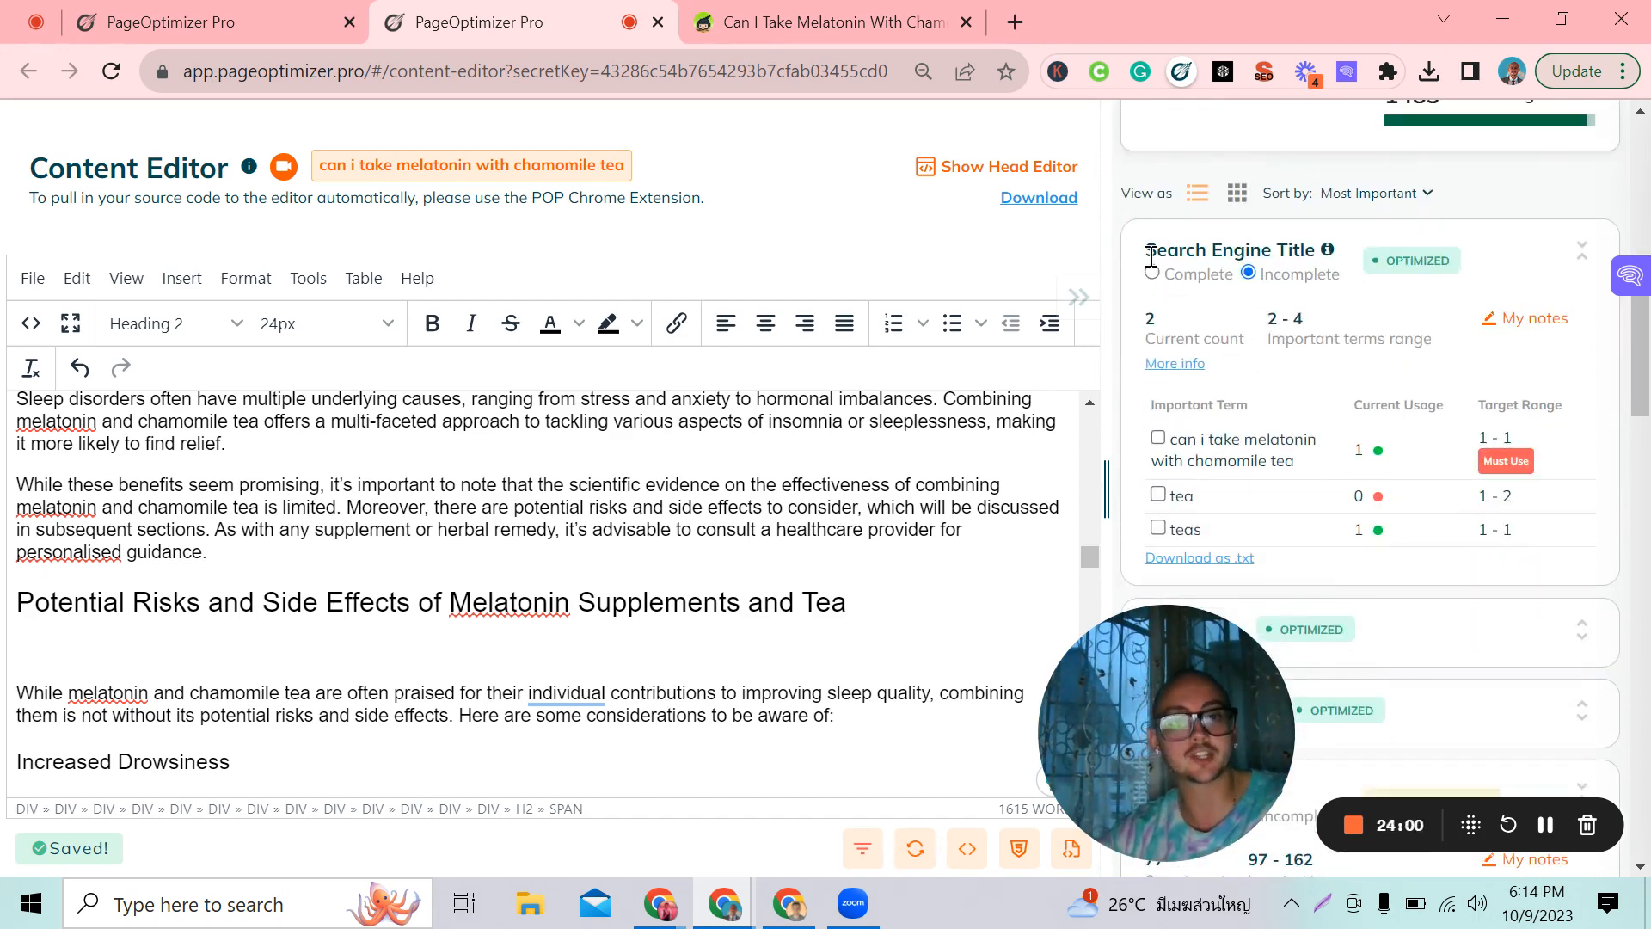
{"action": "scroll", "coordinate": [1153, 258], "scroll_direction": "down", "scroll_amount": 3}
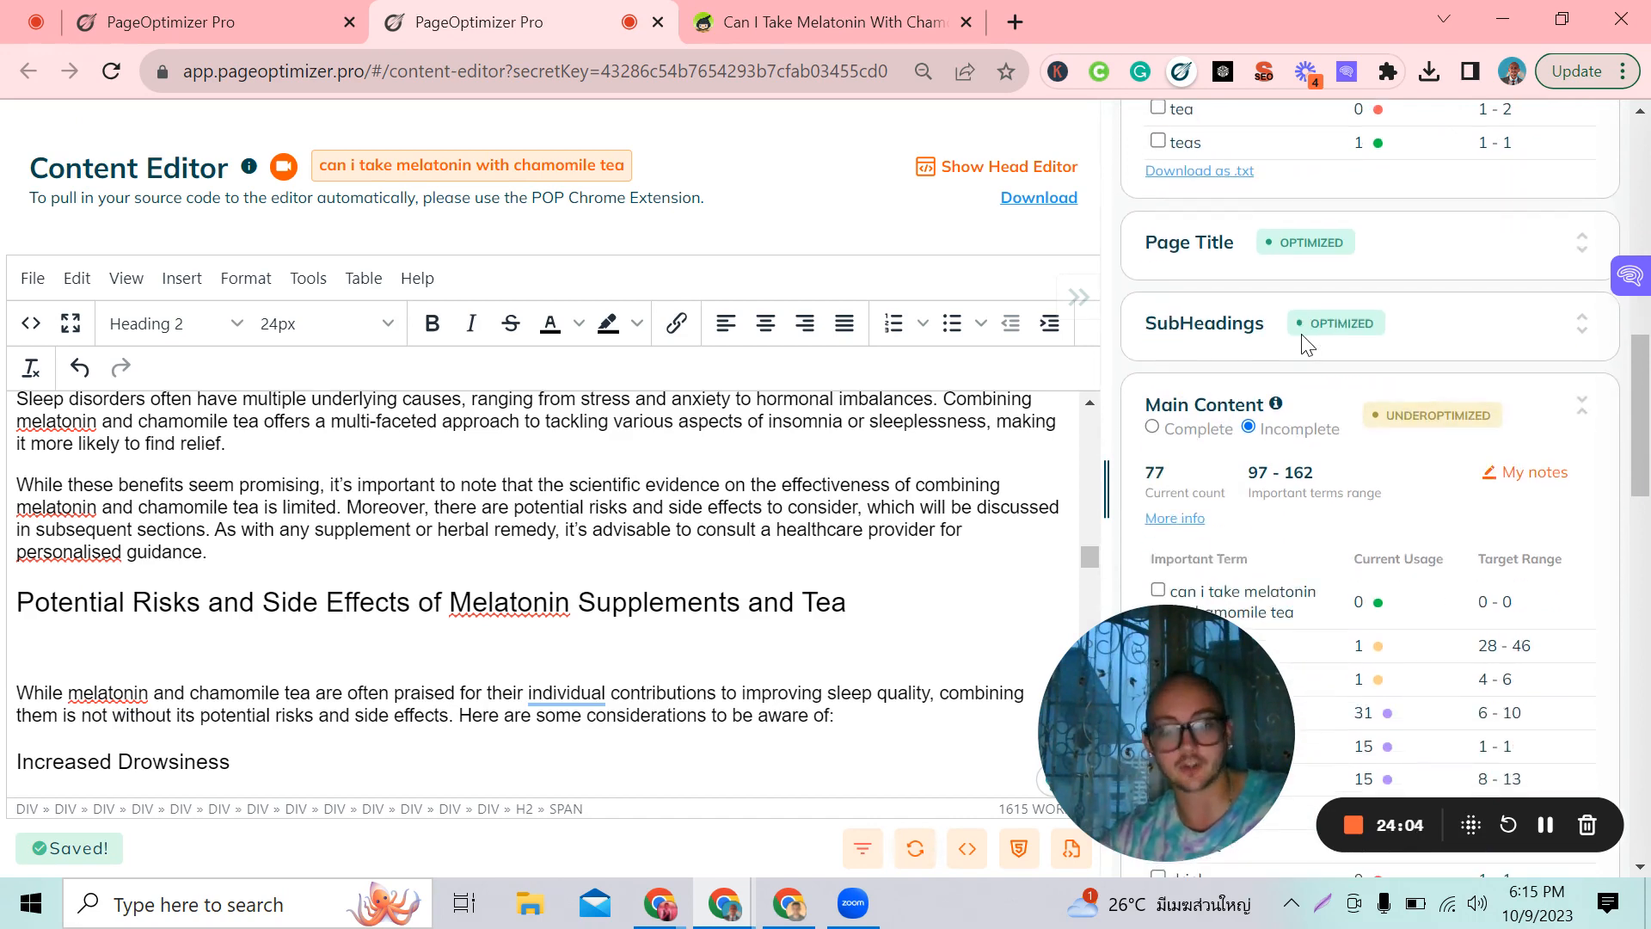
{"action": "scroll", "coordinate": [1303, 344], "scroll_direction": "up", "scroll_amount": 4}
{"action": "scroll", "coordinate": [1389, 392], "scroll_direction": "up", "scroll_amount": 5}
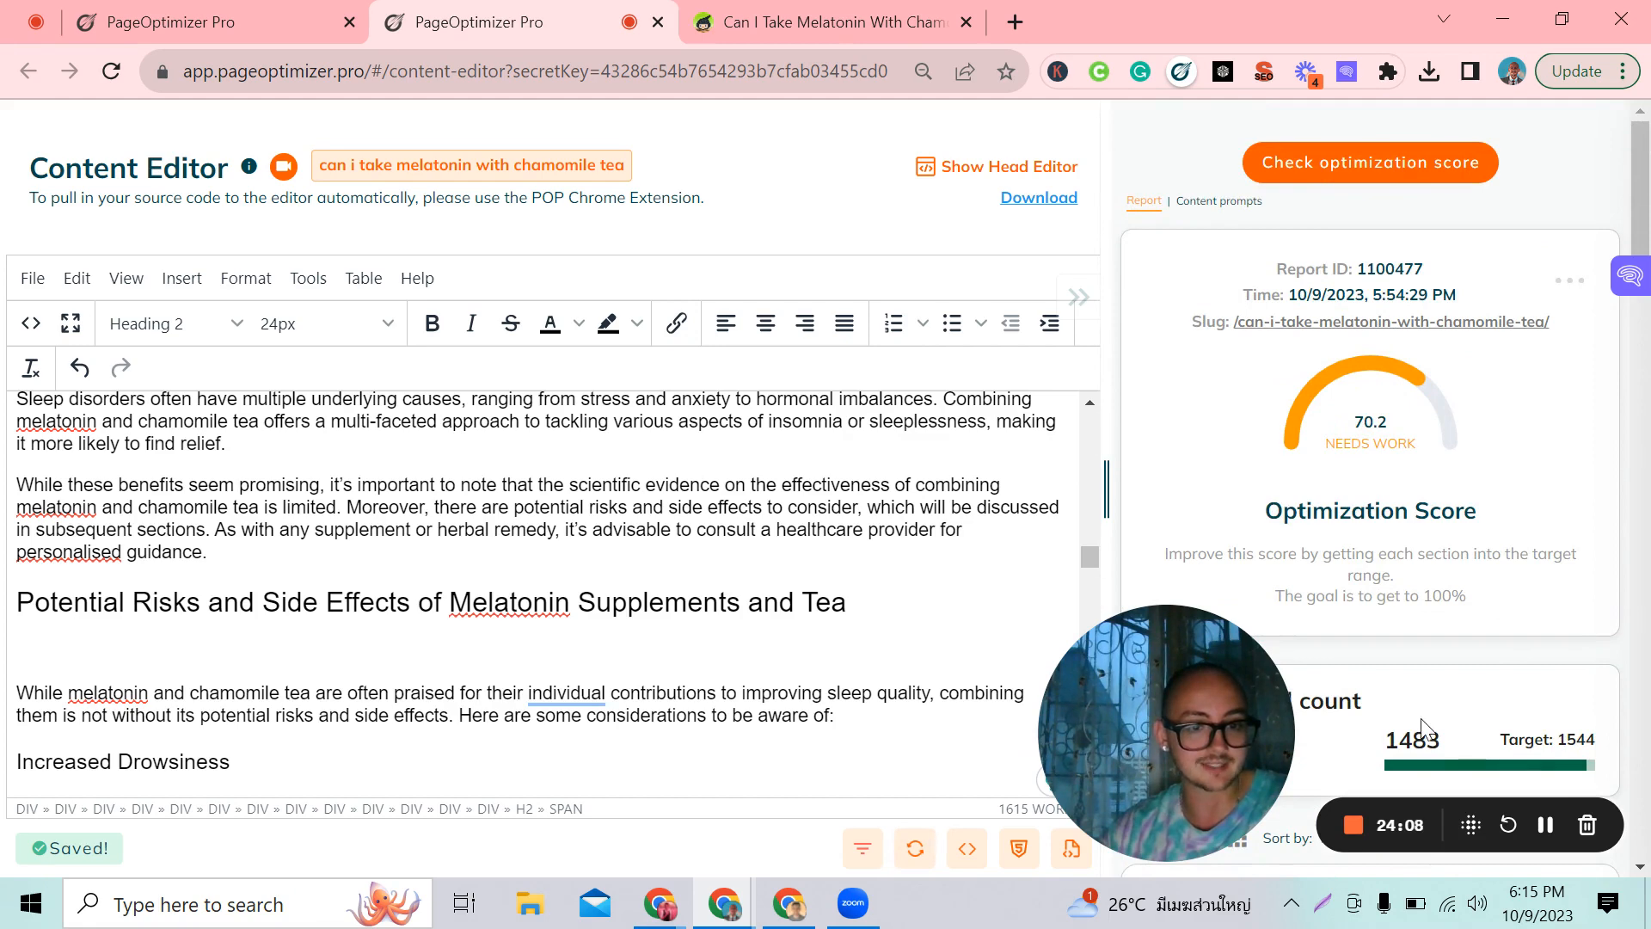
- Look through the rest of the article down to the footer and find its closing paragraphs under Alcohol
{"action": "scroll", "coordinate": [653, 585], "scroll_direction": "down", "scroll_amount": 15}
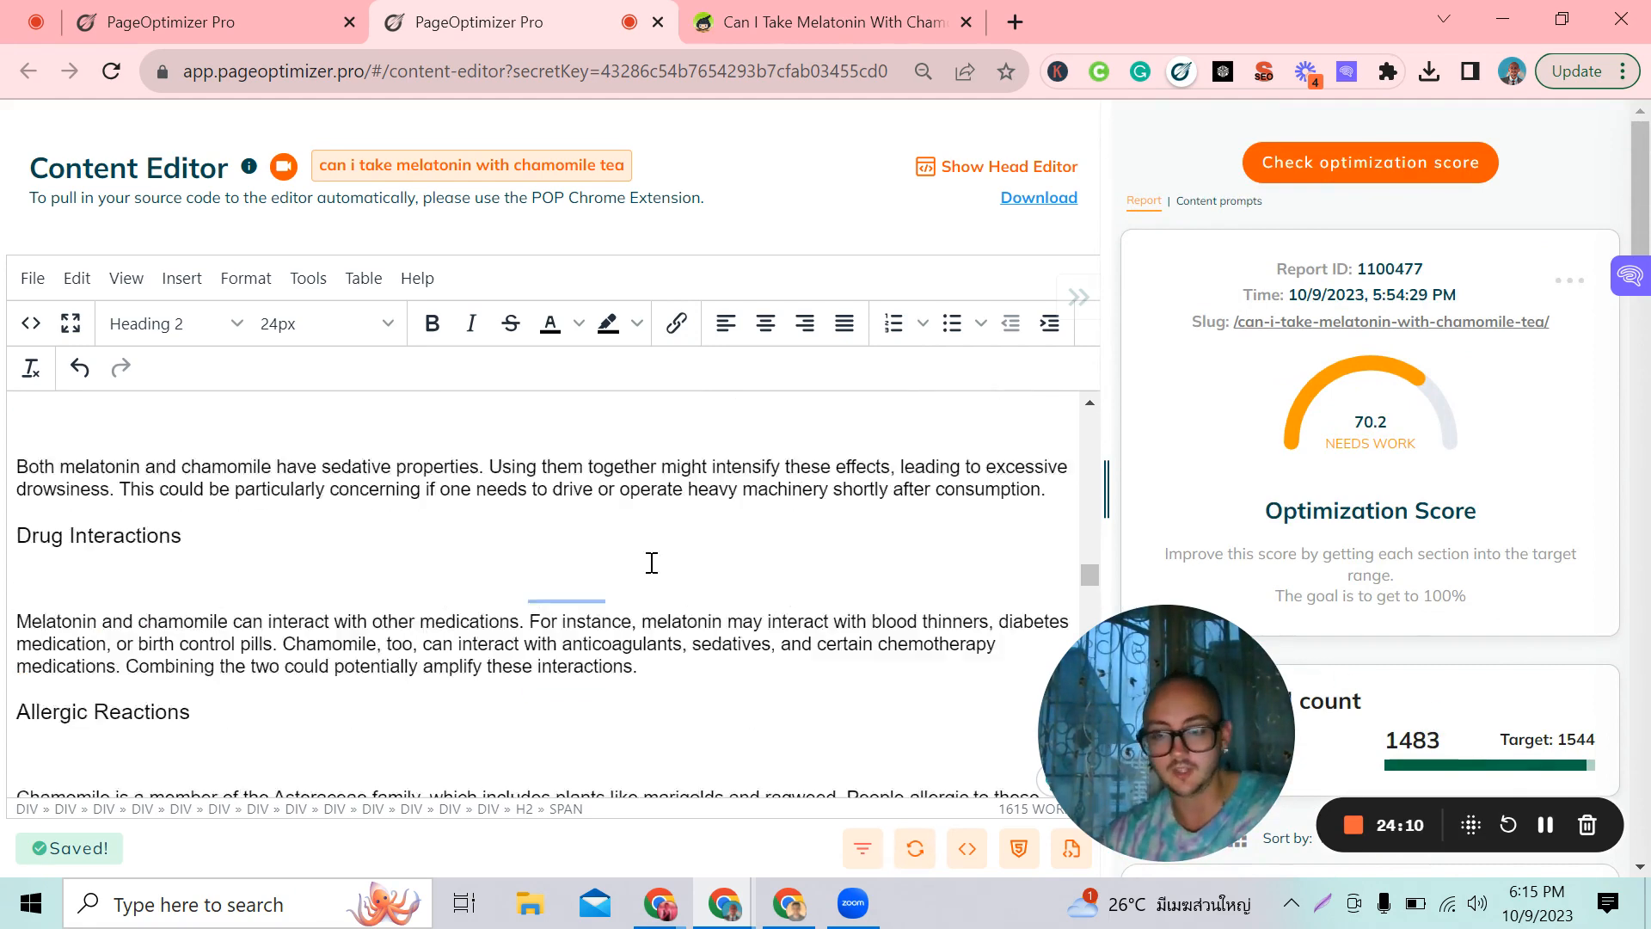
{"action": "scroll", "coordinate": [653, 602], "scroll_direction": "down", "scroll_amount": 15}
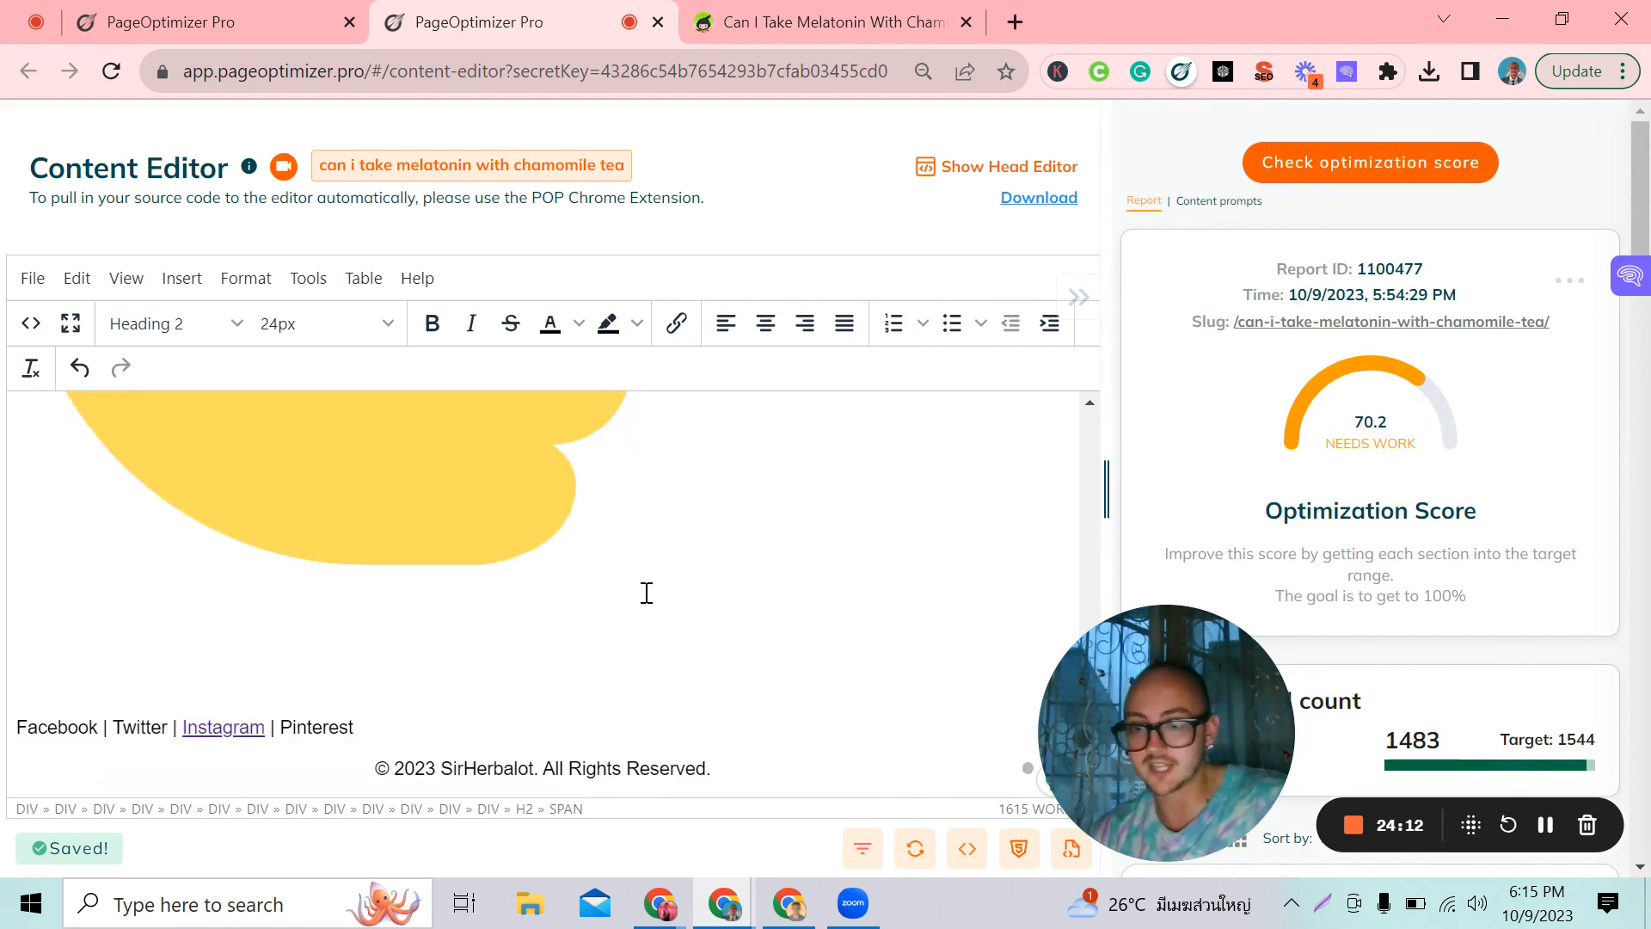
{"action": "scroll", "coordinate": [647, 593], "scroll_direction": "up", "scroll_amount": 4}
{"action": "scroll", "coordinate": [955, 560], "scroll_direction": "up", "scroll_amount": 10}
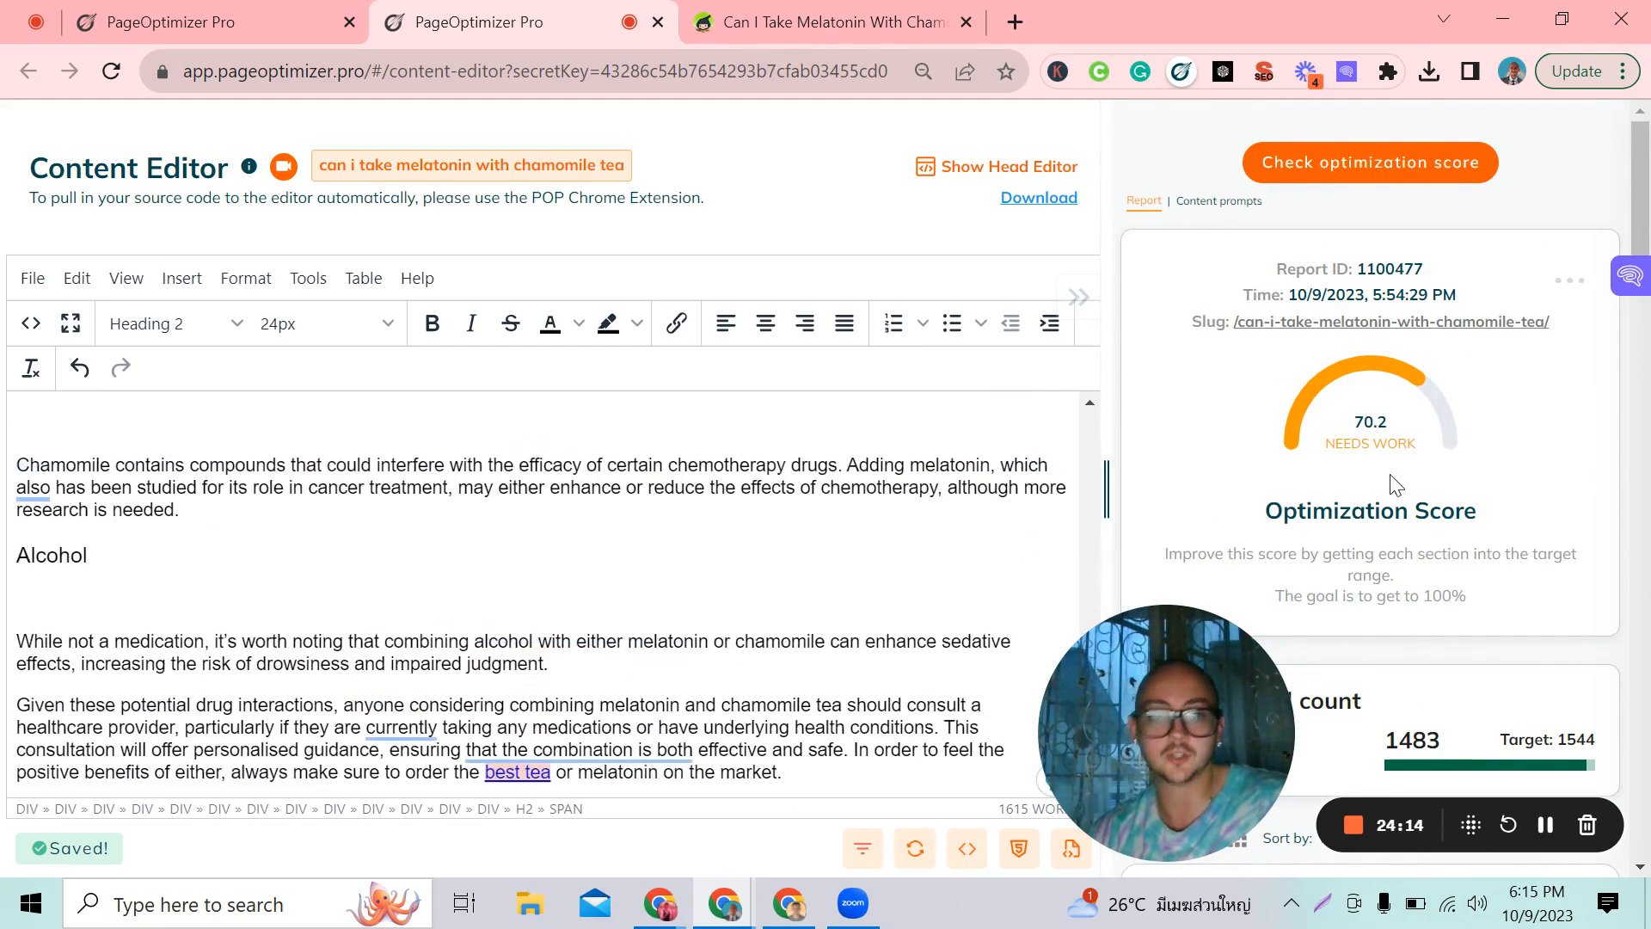
- Review the Main Content important terms and highlight the first entries, from "can i take melatonin with chamomile tea" to "teas"
{"action": "scroll", "coordinate": [1485, 490], "scroll_direction": "down", "scroll_amount": 10}
{"action": "scroll", "coordinate": [1419, 430], "scroll_direction": "down", "scroll_amount": 7}
{"action": "scroll", "coordinate": [1376, 361], "scroll_direction": "up", "scroll_amount": 10}
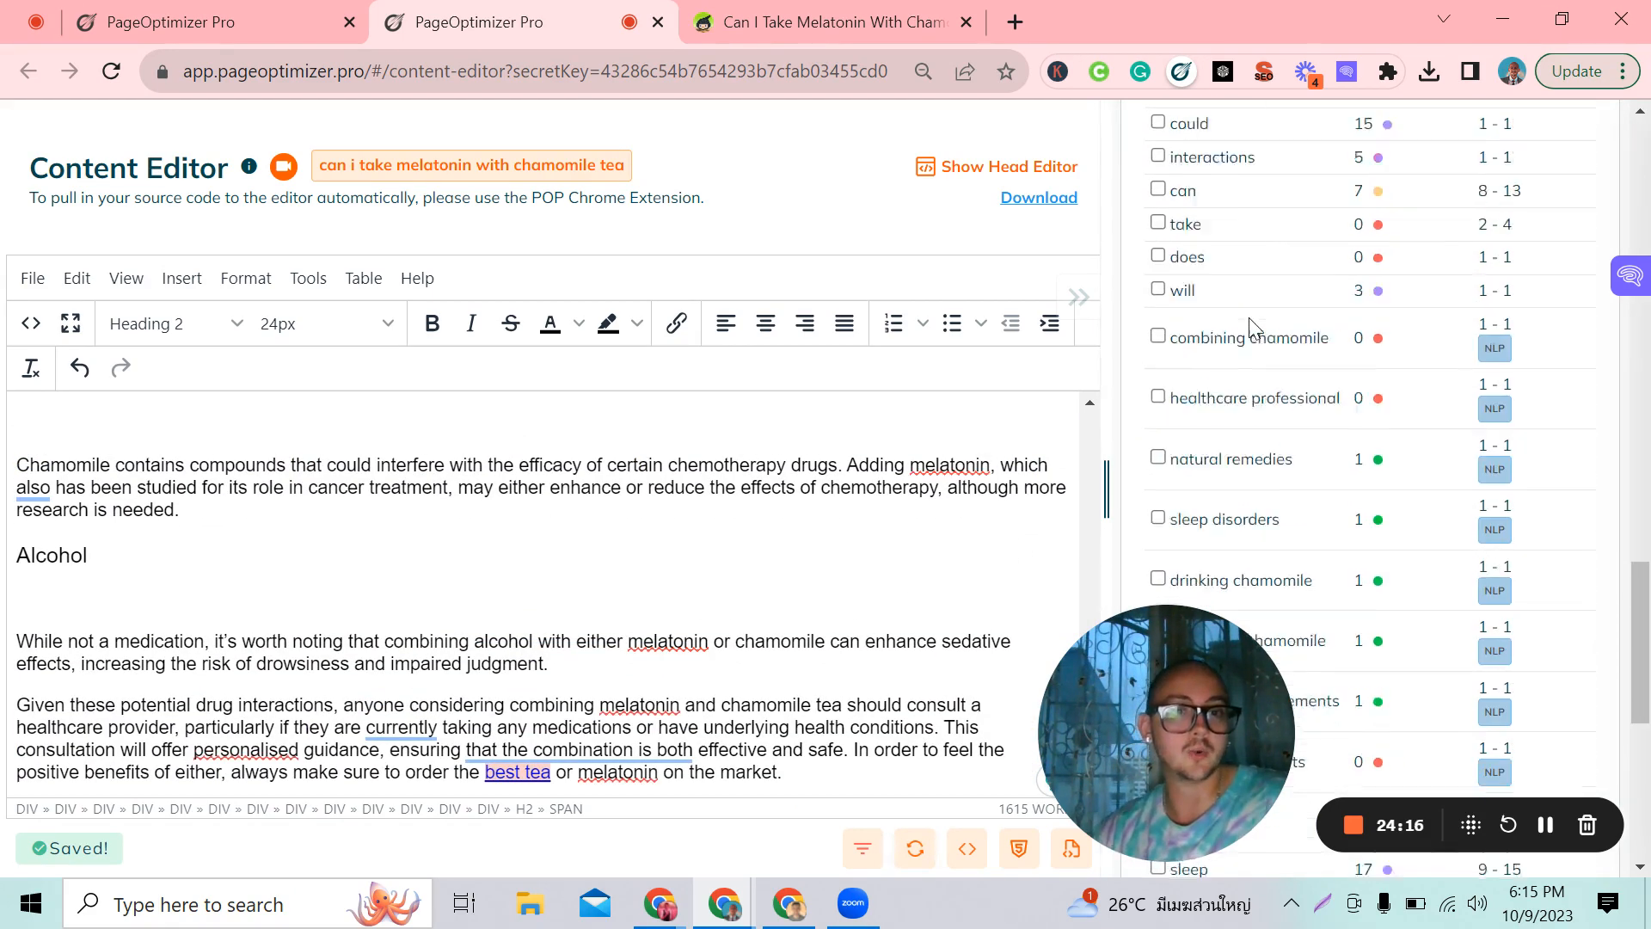
{"action": "left_click_drag", "start_coordinate": [1166, 204], "coordinate": [1347, 314]}
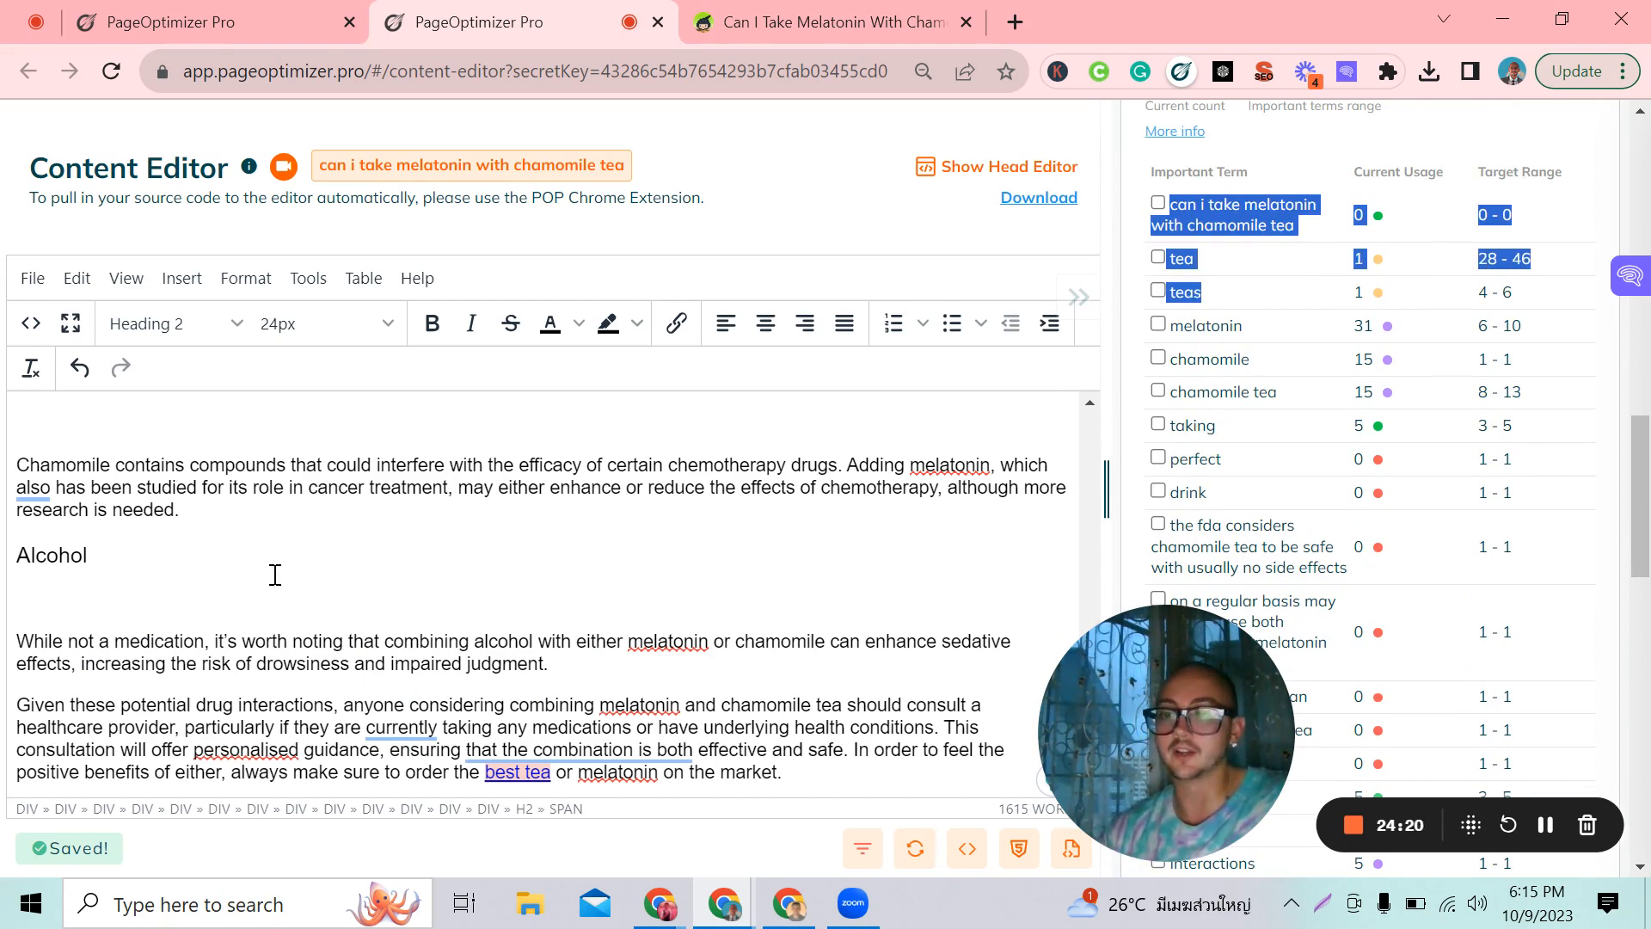
- Insert several blank lines after the article's final paragraph, which ends with "melatonin on the market.", above Post navigation
{"action": "left_click", "coordinate": [322, 535]}
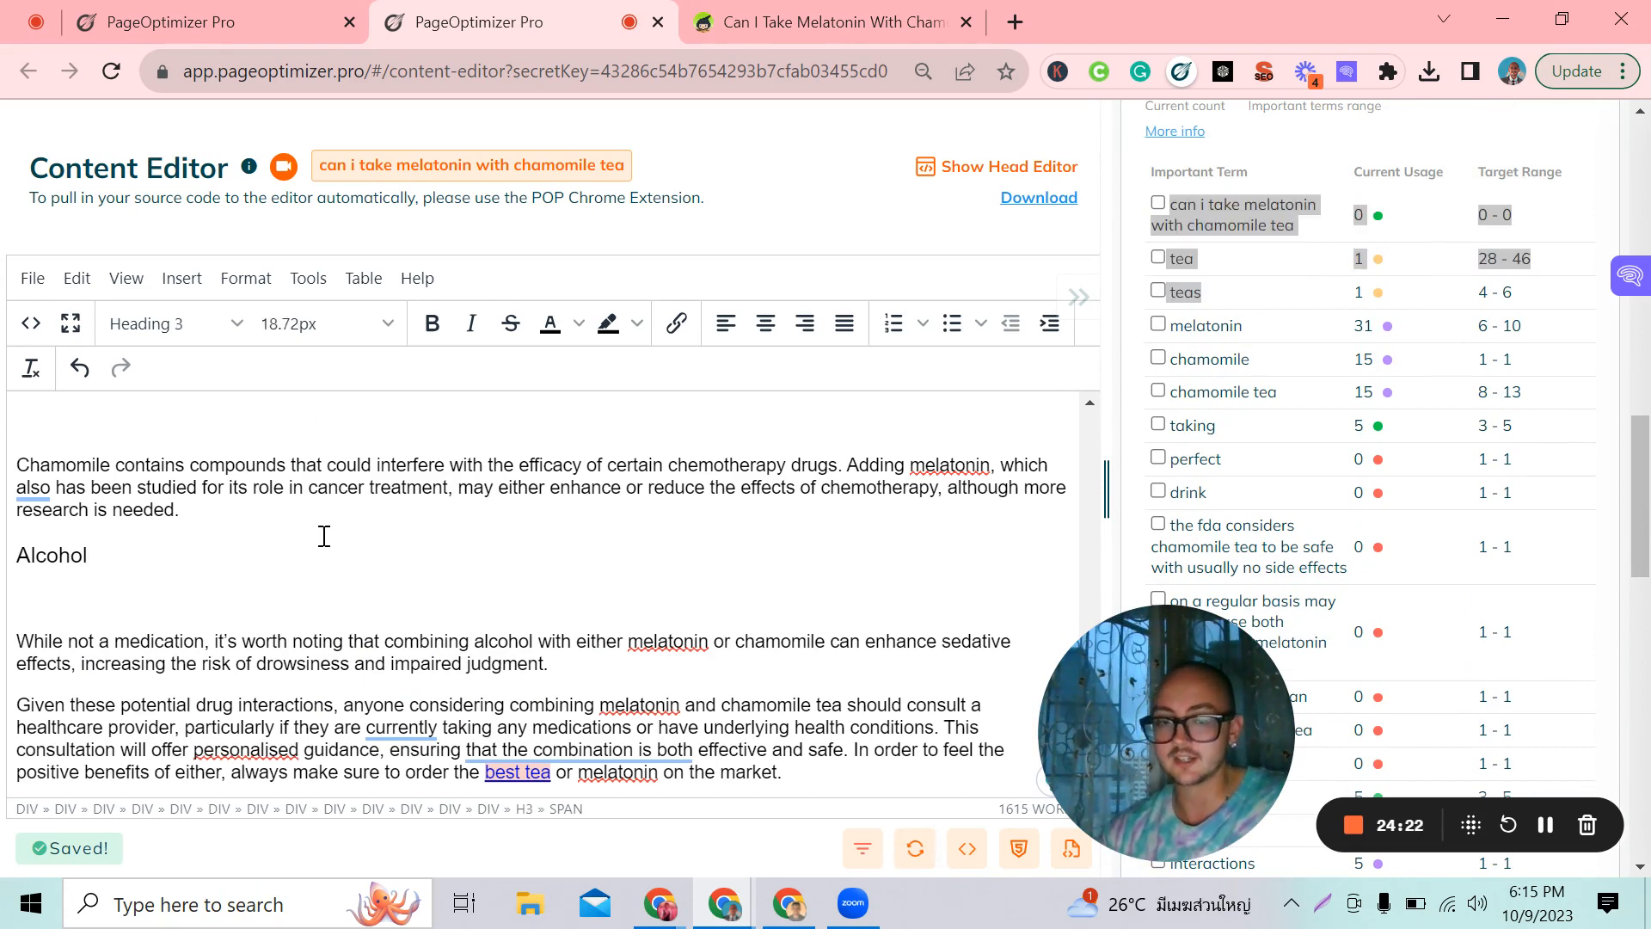
{"action": "scroll", "coordinate": [516, 579], "scroll_direction": "down", "scroll_amount": 5}
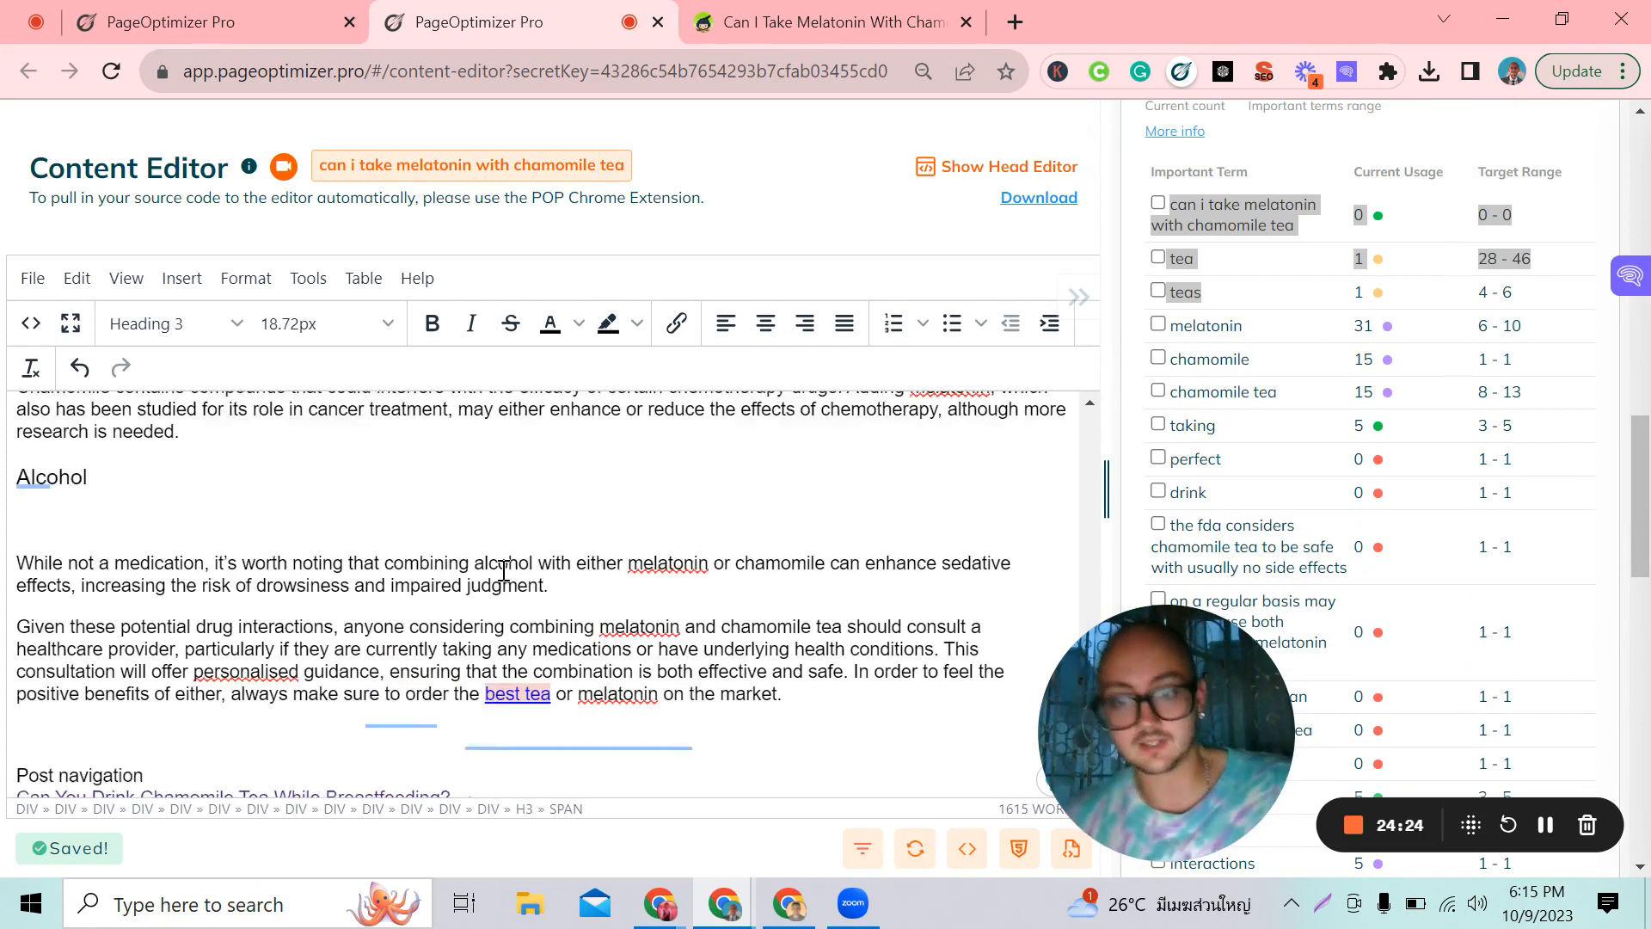
{"action": "scroll", "coordinate": [482, 644], "scroll_direction": "down", "scroll_amount": 3}
{"action": "scroll", "coordinate": [479, 619], "scroll_direction": "up", "scroll_amount": 6}
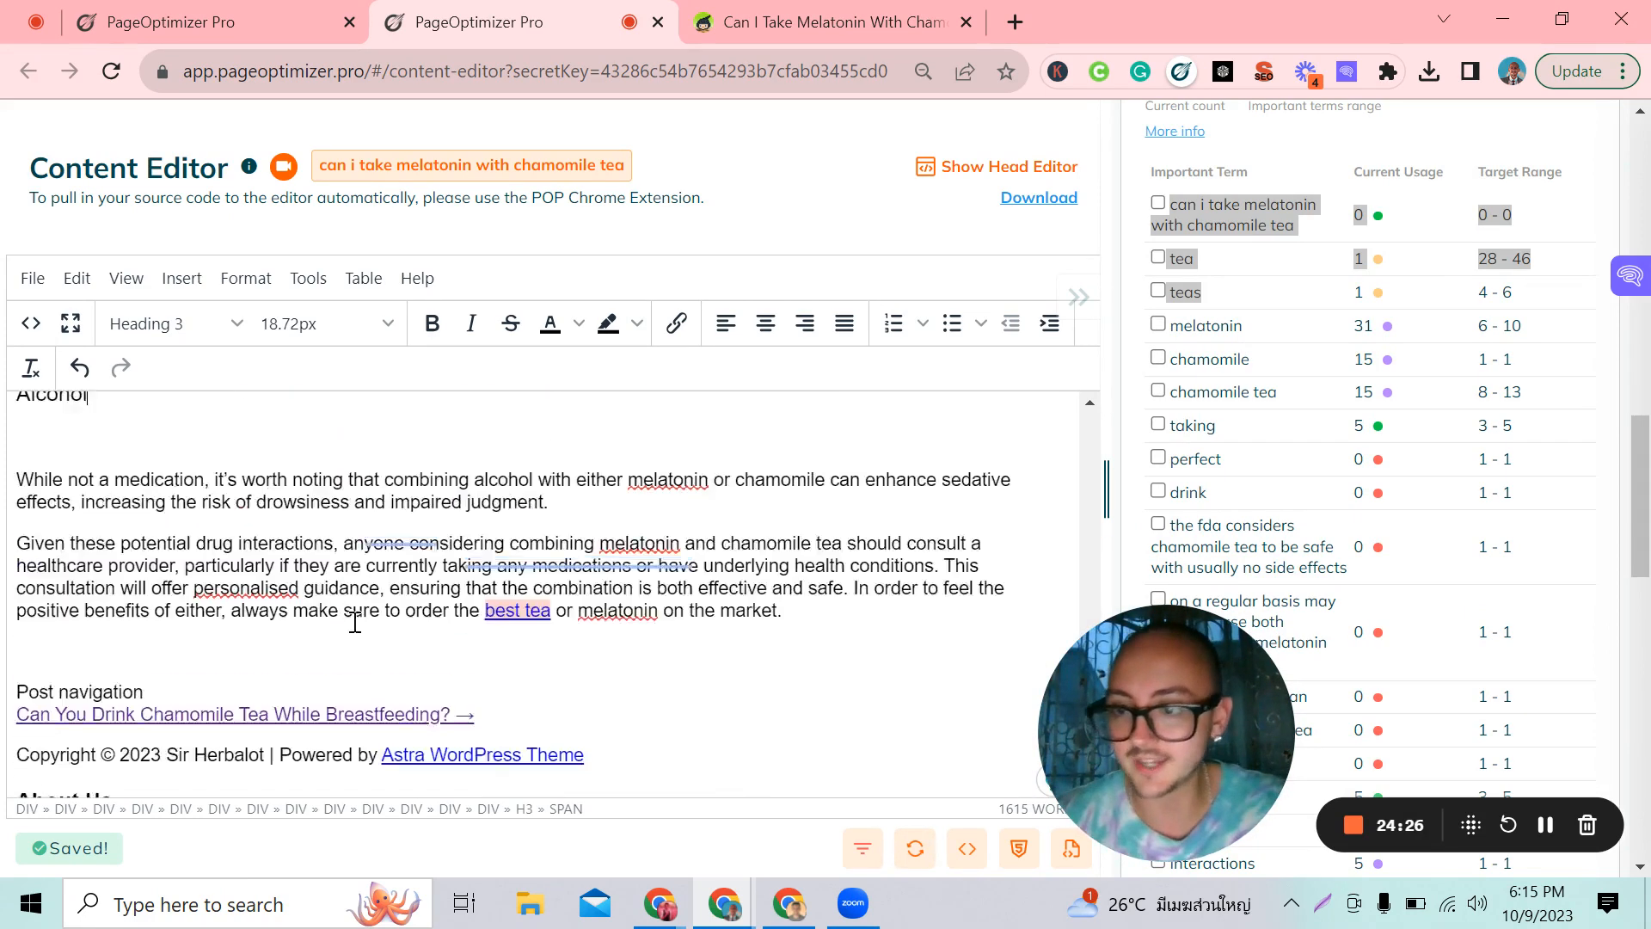
{"action": "scroll", "coordinate": [559, 559], "scroll_direction": "down", "scroll_amount": 1}
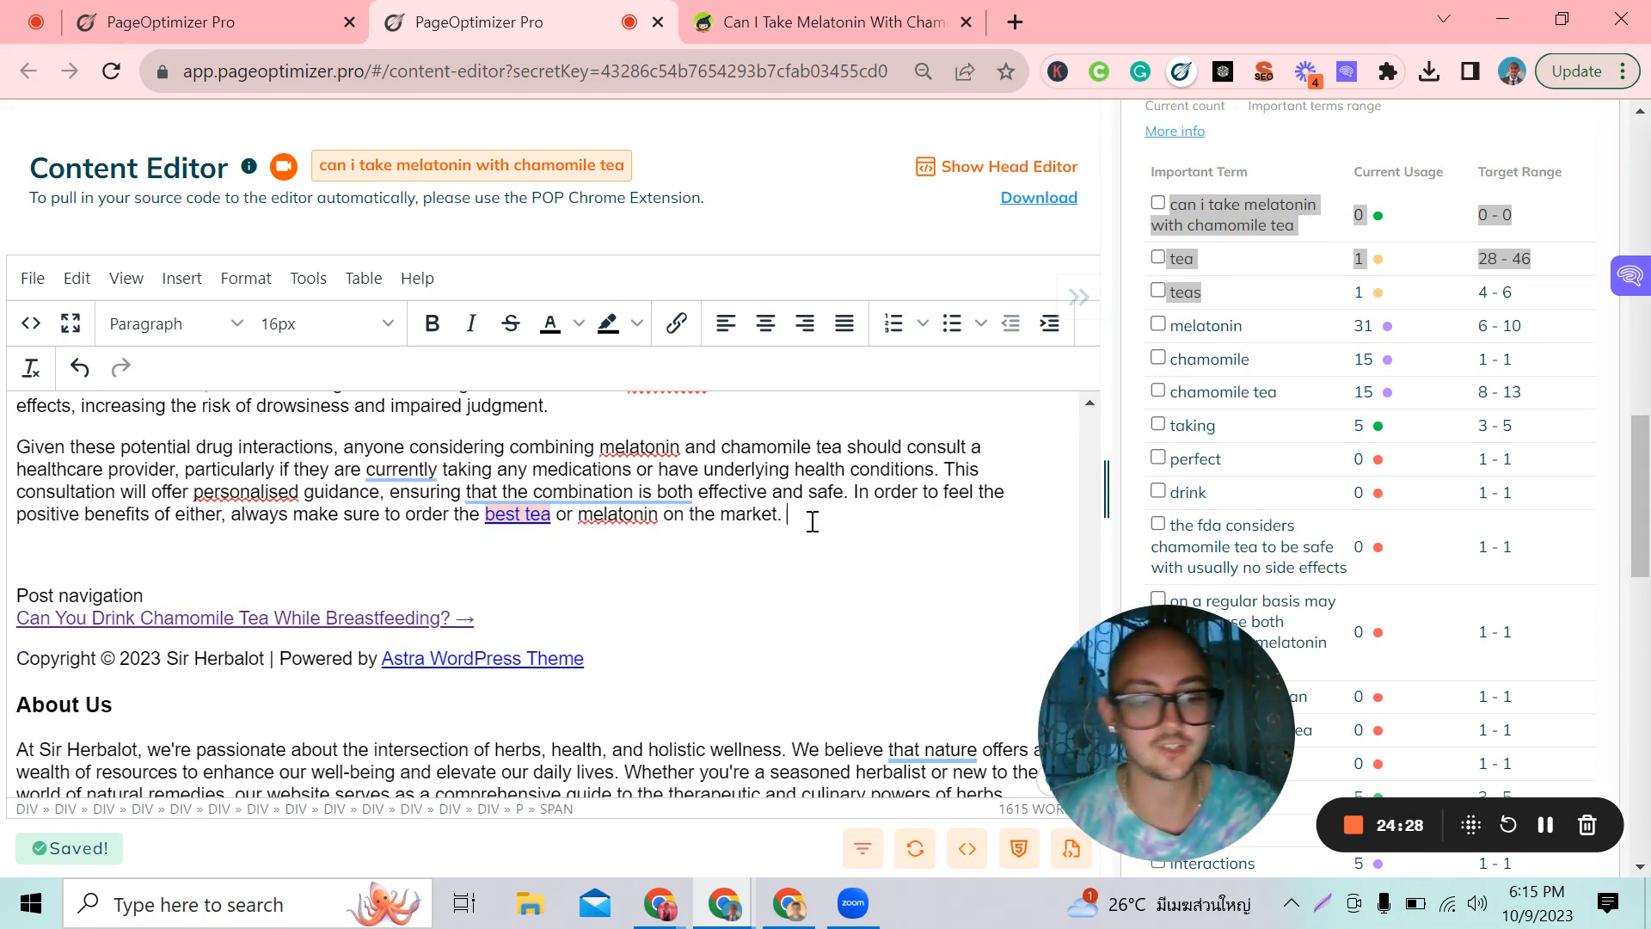
{"action": "key", "text": "Return"}
{"action": "key", "text": "Return"}
{"action": "key", "text": "Return"}
{"action": "key", "text": "Return"}
{"action": "key", "text": "Return"}
{"action": "key", "text": "Return"}
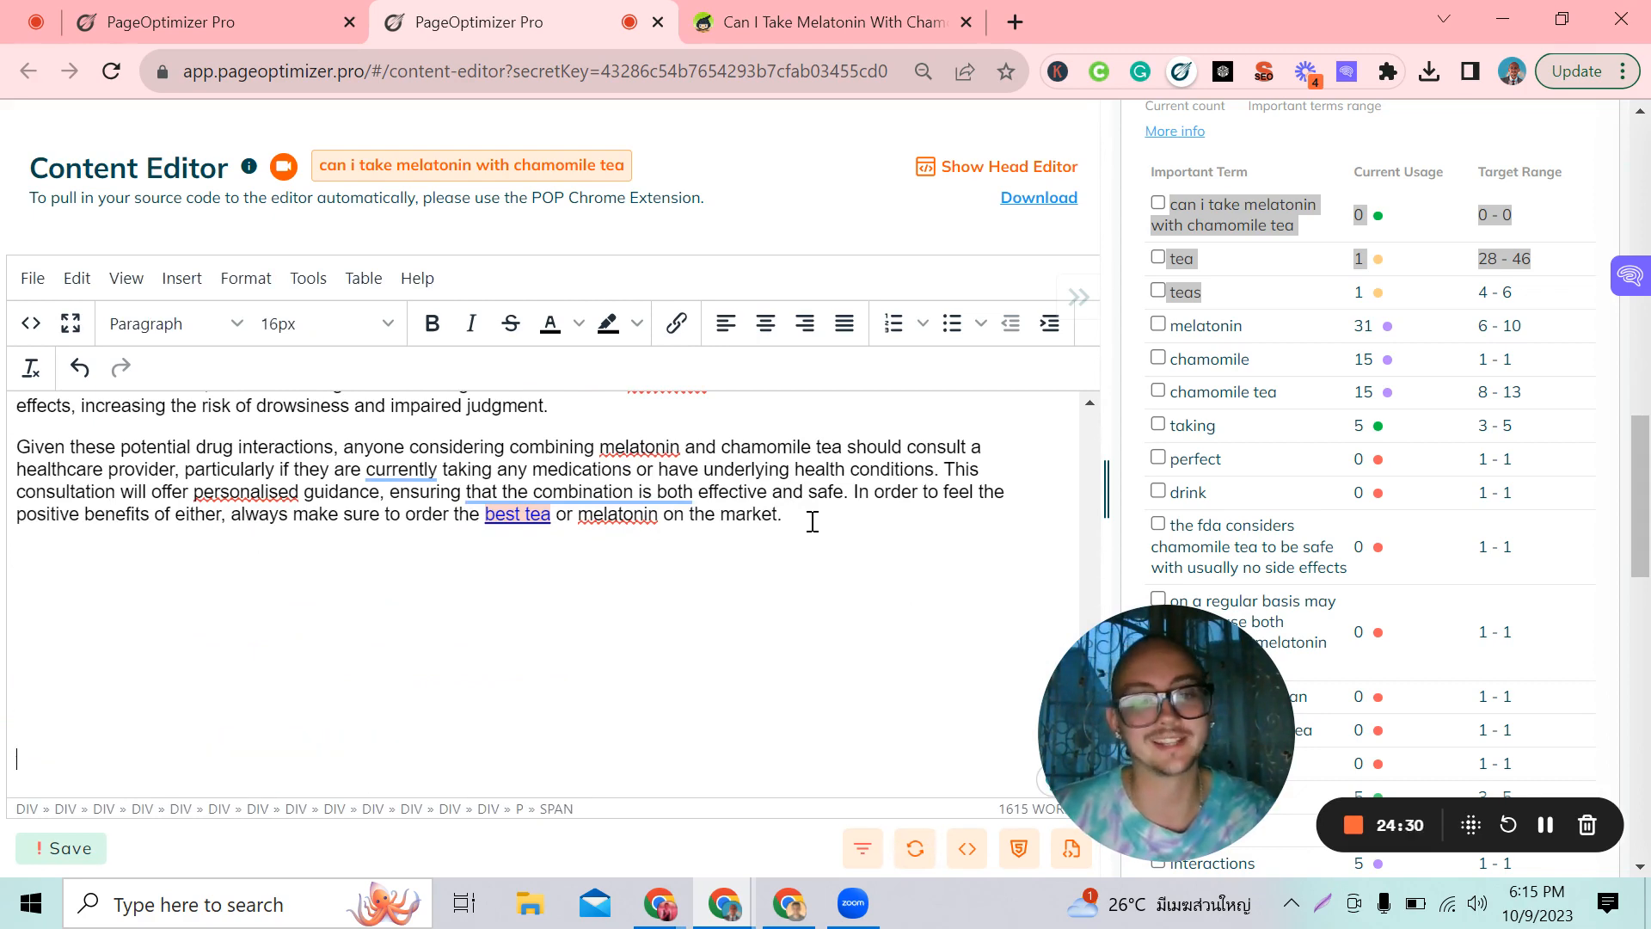
{"action": "key", "text": "BackSpace"}
- Copy the whole Main Content important terms table, including usage and target ranges, and paste it into the blank space after the article's final paragraph
{"action": "left_click_drag", "start_coordinate": [1184, 199], "coordinate": [1516, 733]}
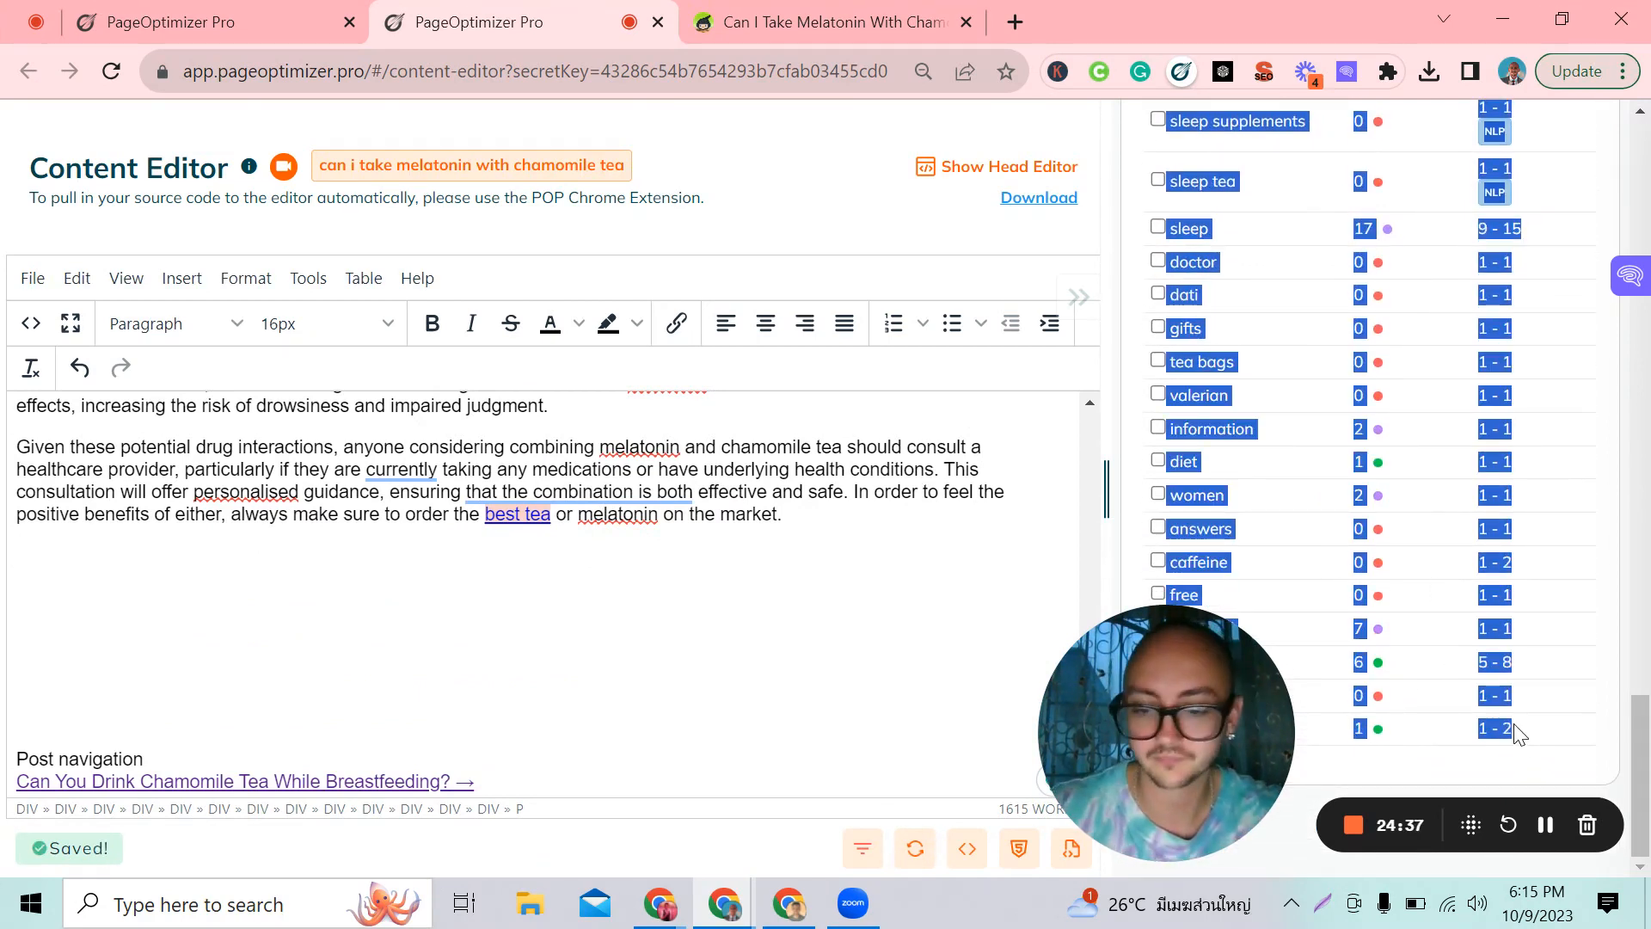
{"action": "left_click", "coordinate": [287, 618]}
{"action": "key", "text": "ctrl+v"}
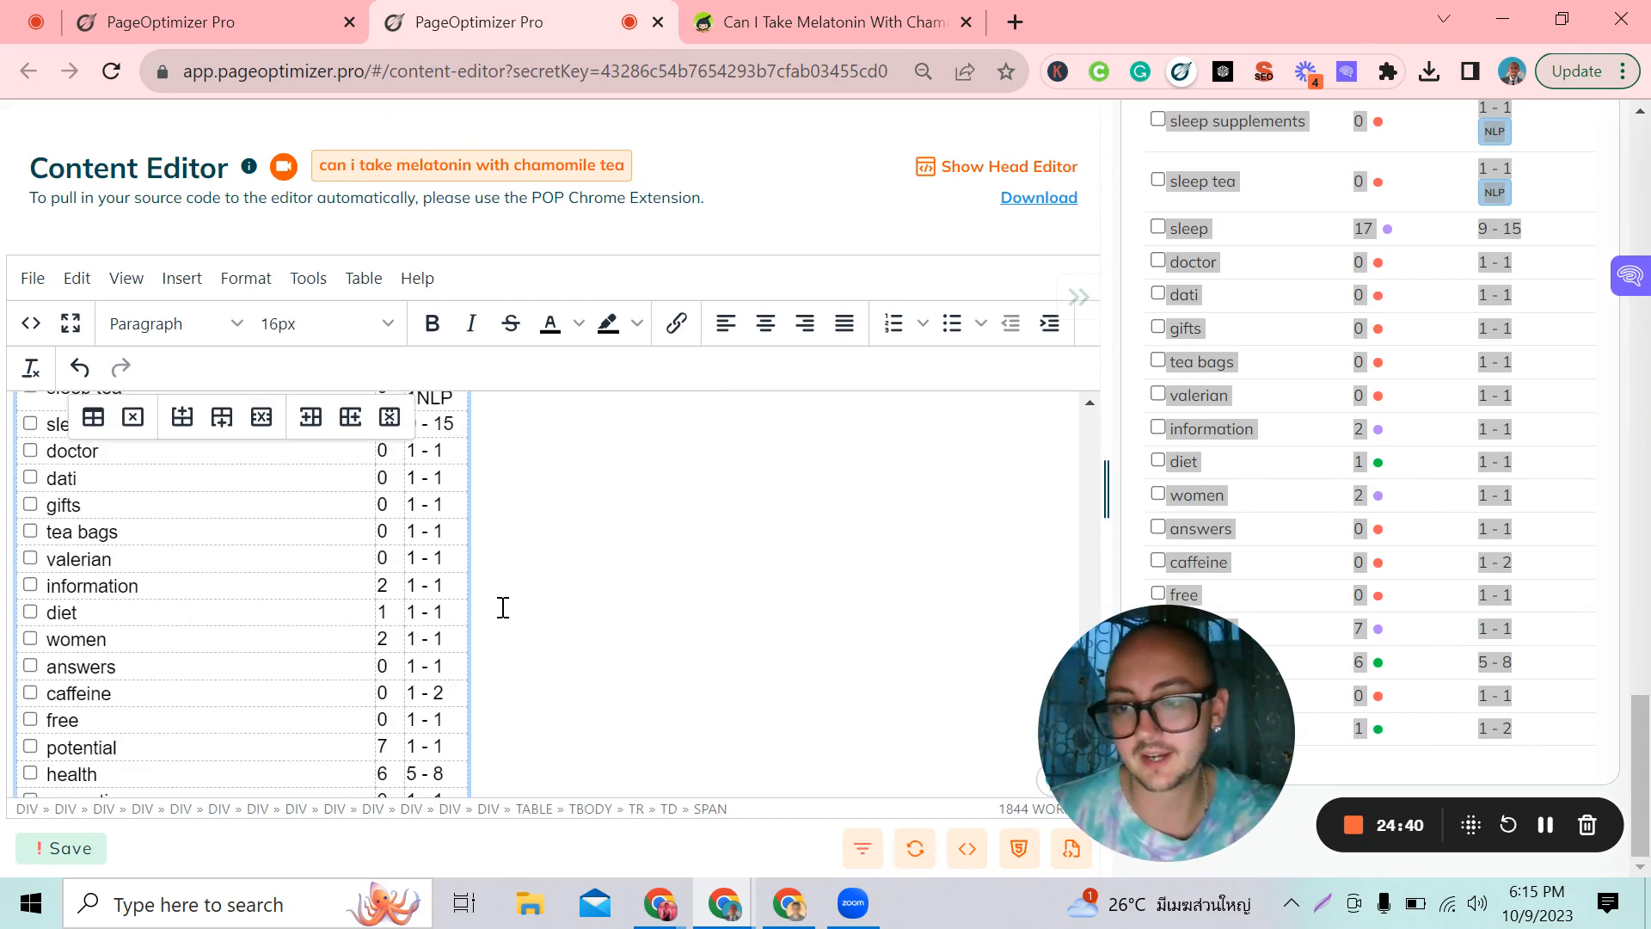
{"action": "left_click", "coordinate": [597, 577]}
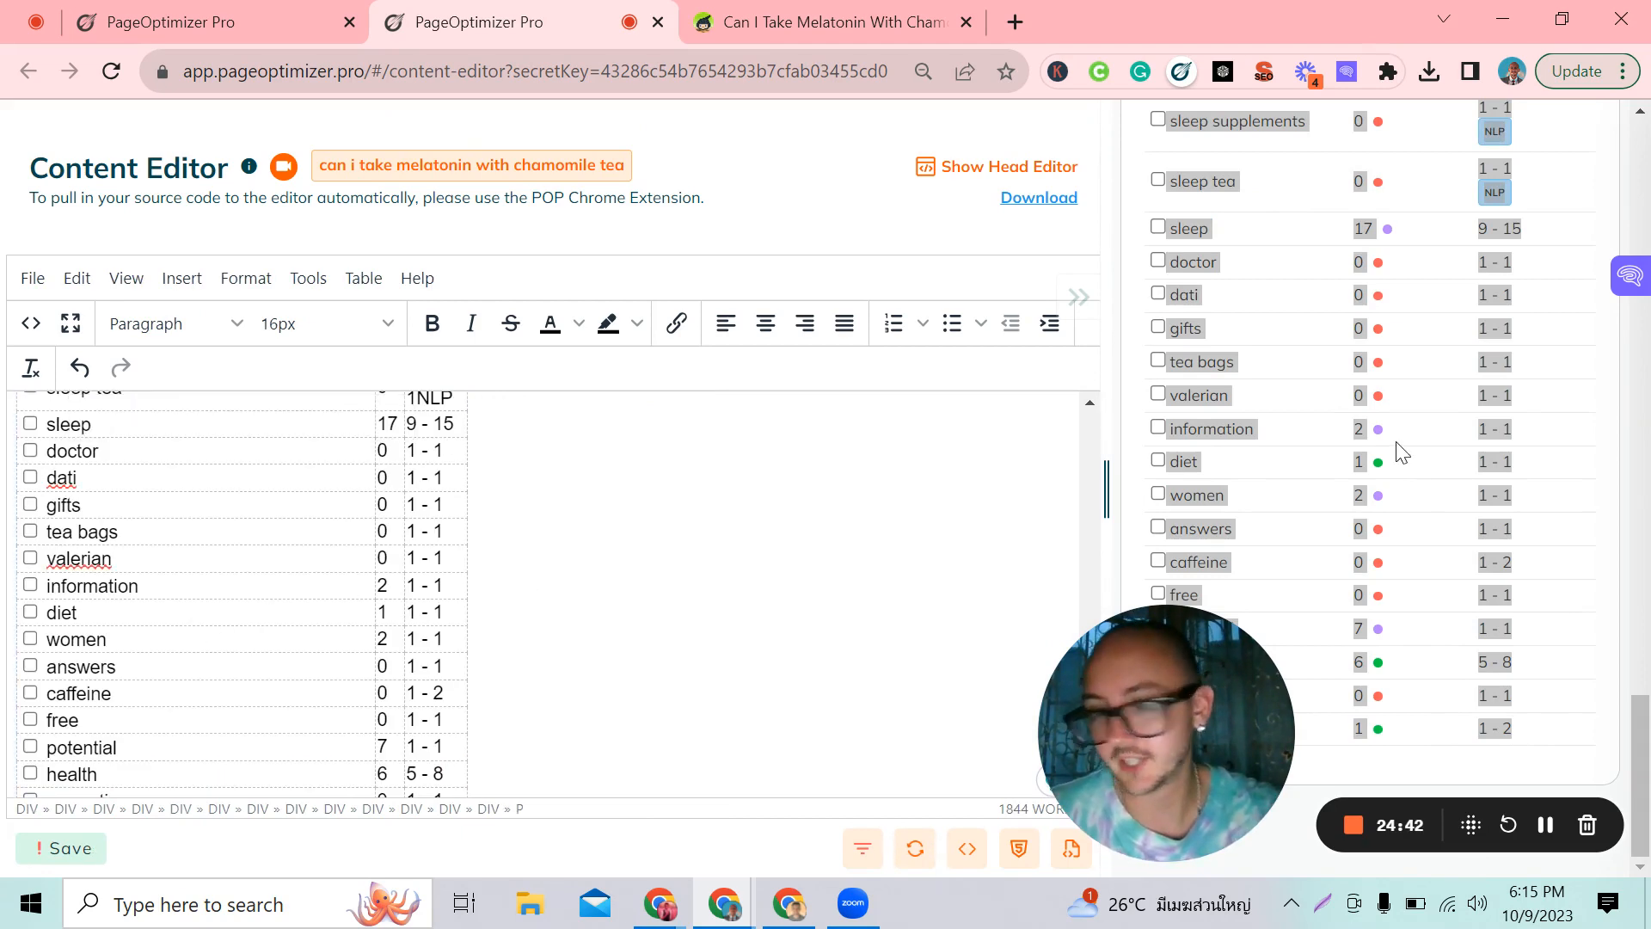
- Recheck the article's optimization score with the pasted terms table included
{"action": "scroll", "coordinate": [1398, 452], "scroll_direction": "up", "scroll_amount": 10}
{"action": "scroll", "coordinate": [1401, 430], "scroll_direction": "up", "scroll_amount": 5}
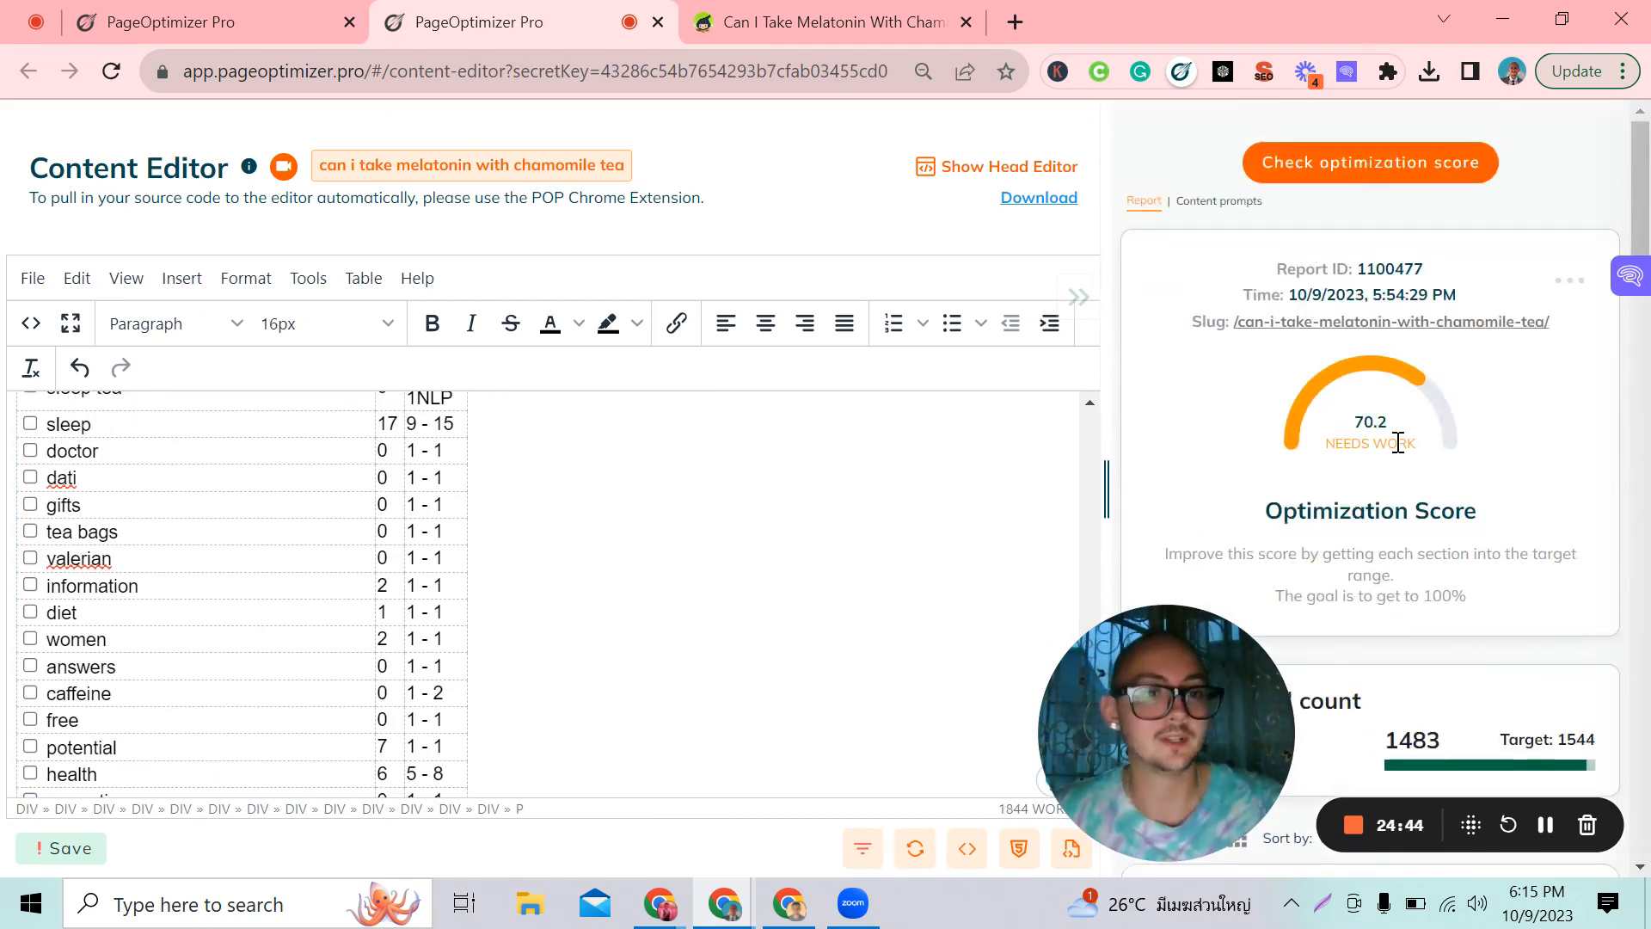
{"action": "left_click", "coordinate": [1337, 155]}
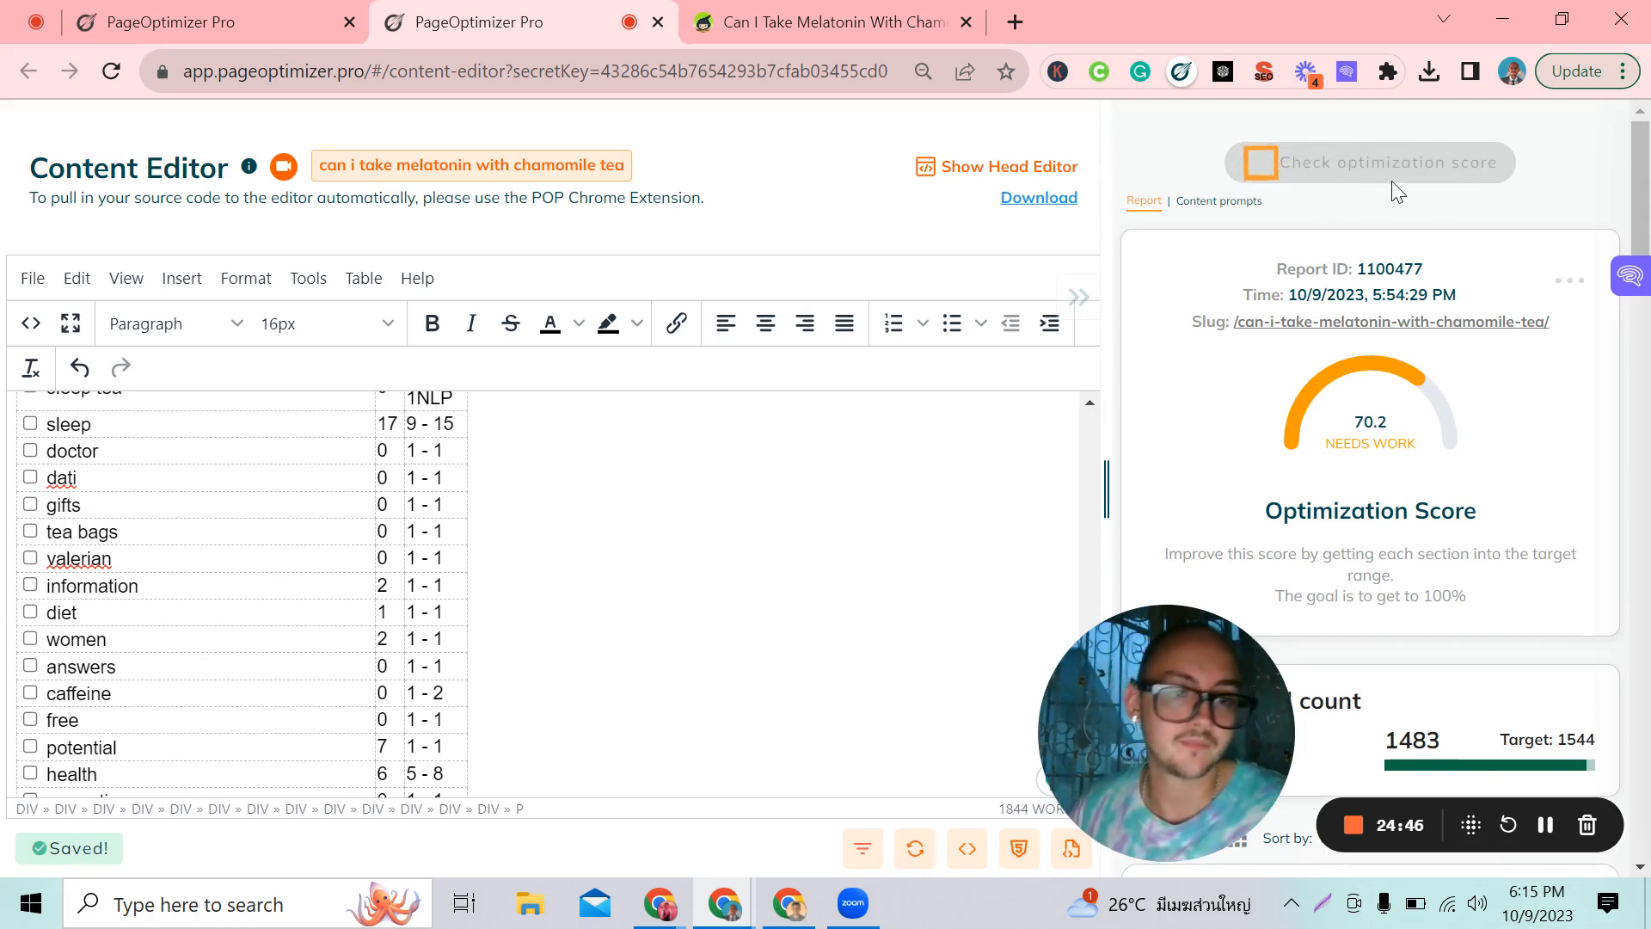